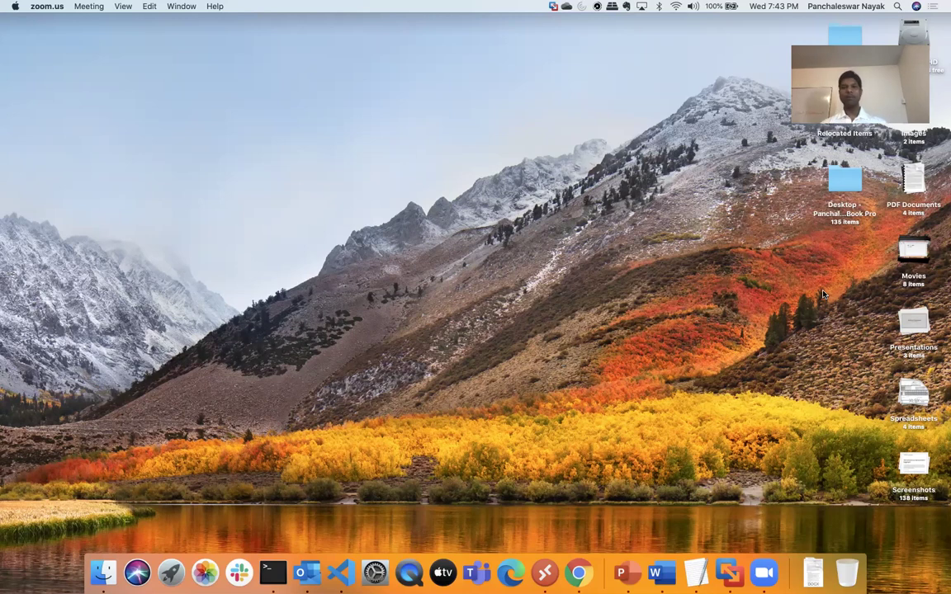
# - Make Finder the active app instead of Zoom by clicking the empty desktop
pyautogui.click(784, 289)
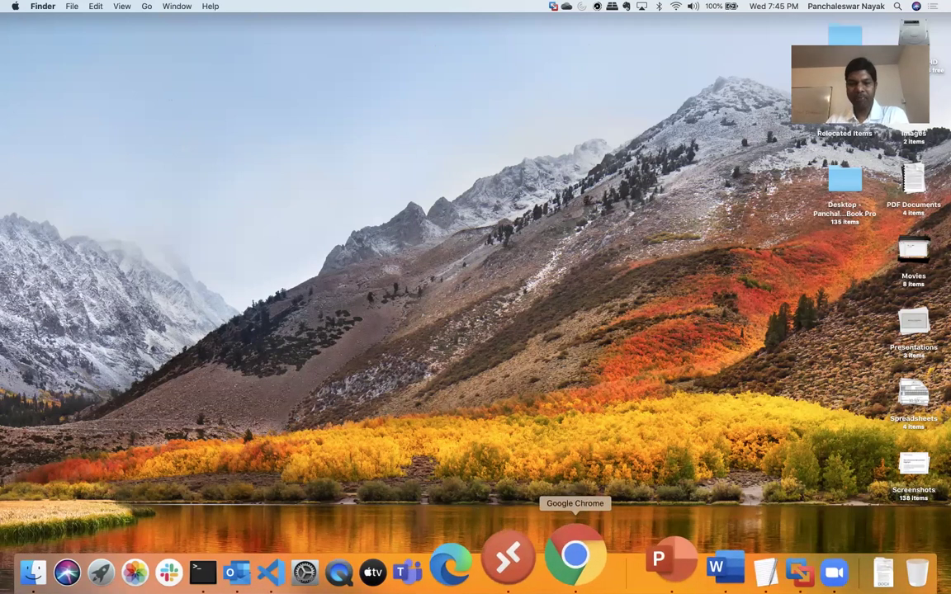
# - Open the sb-demo project overview in Chrome's GitLab and return to the Chrome space
pyautogui.click(576, 555)
pyautogui.moveTo(54, 143)
pyautogui.click(48, 107)
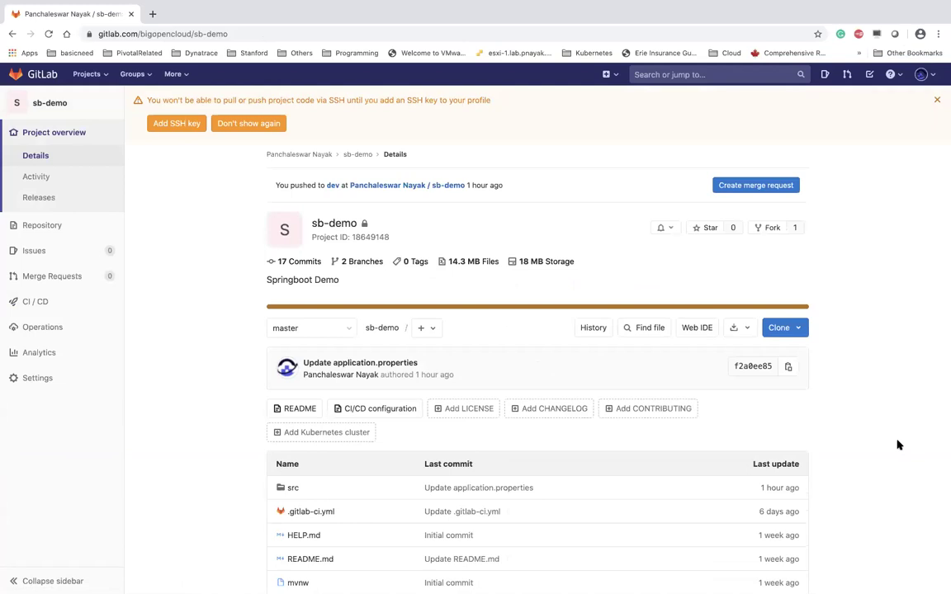
pyautogui.hotkey('ctrl', 'Up')
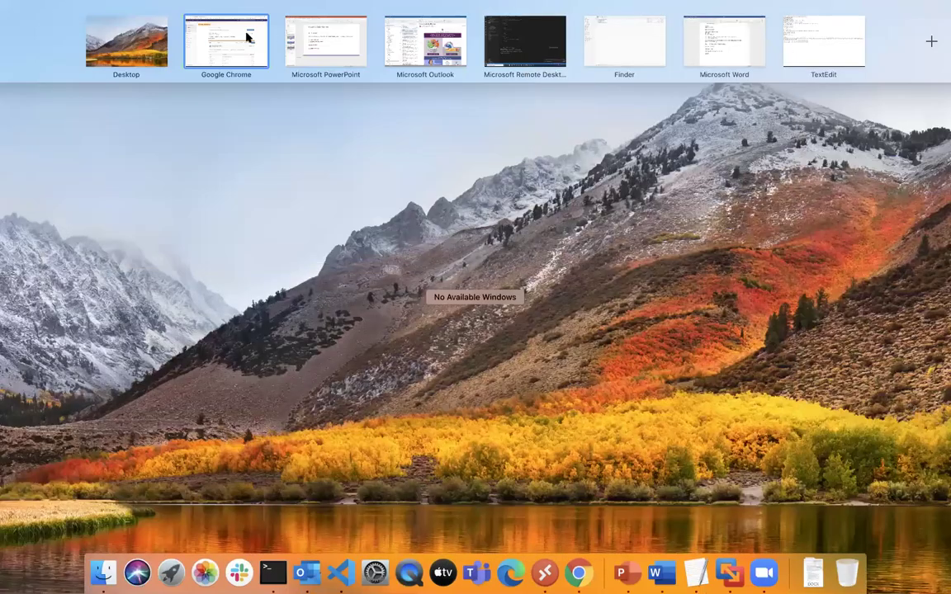
pyautogui.click(217, 36)
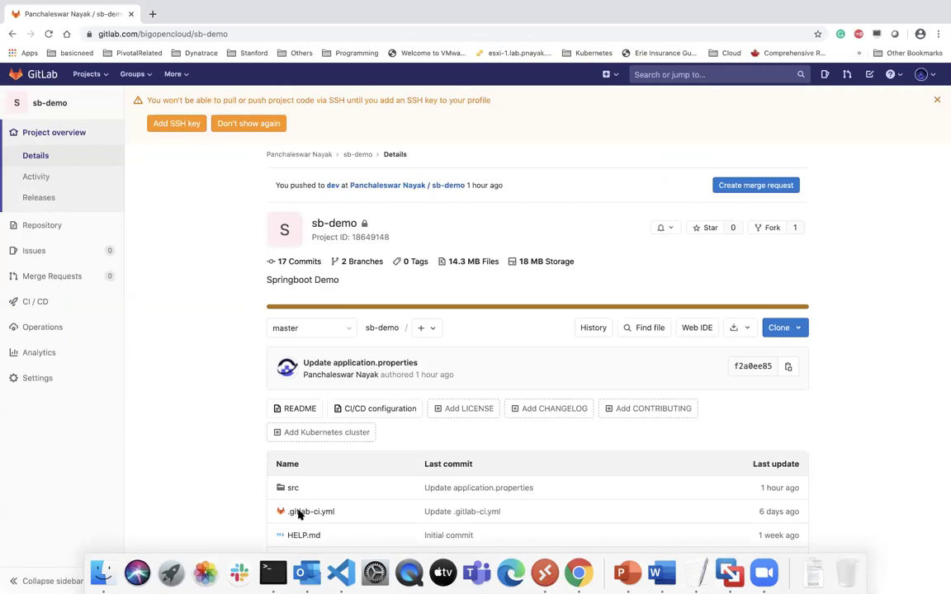
pyautogui.scroll(-4, 859, 412)
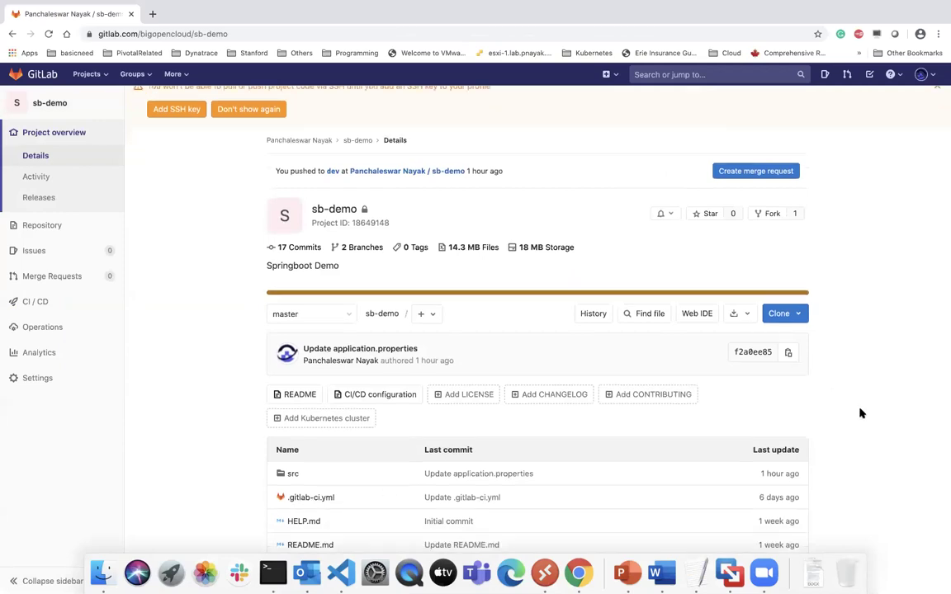
pyautogui.scroll(2, 859, 413)
pyautogui.scroll(2, 859, 413)
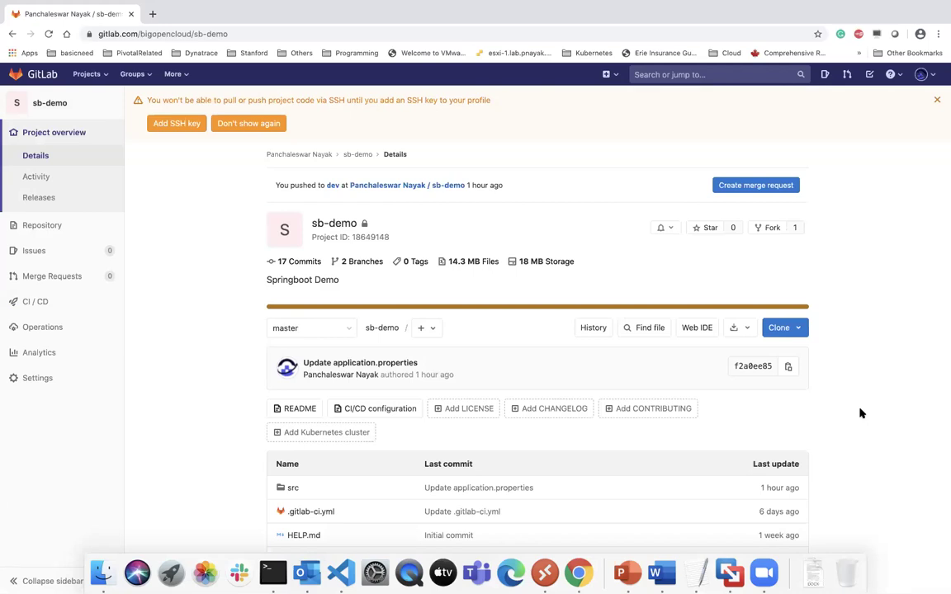
# - Scroll down the sb-demo overview to view its file list and README
pyautogui.scroll(-5, 859, 413)
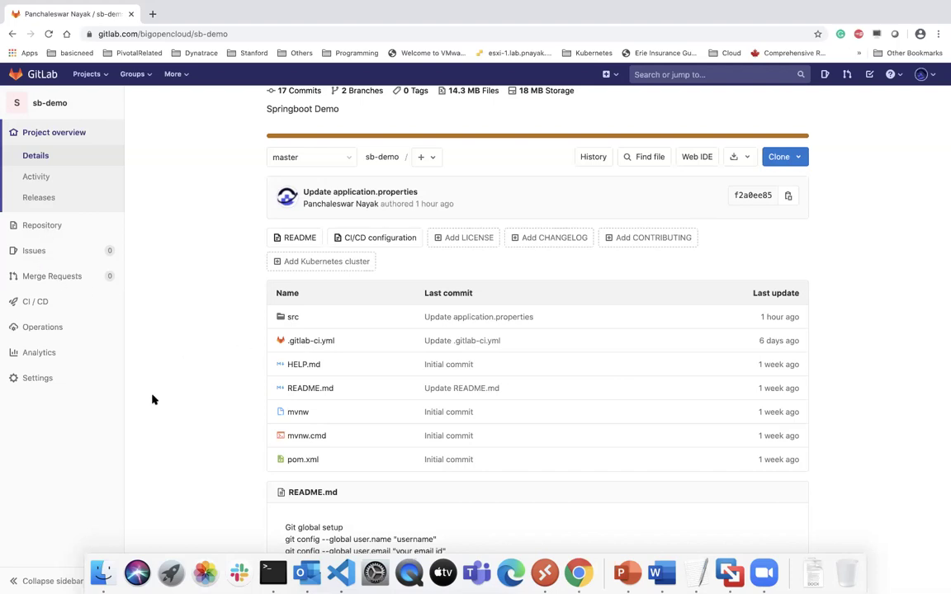
# - Open the sb-demo CI / CD Pipelines page, then switch to the PowerPoint DevOps deck
pyautogui.moveTo(42, 304)
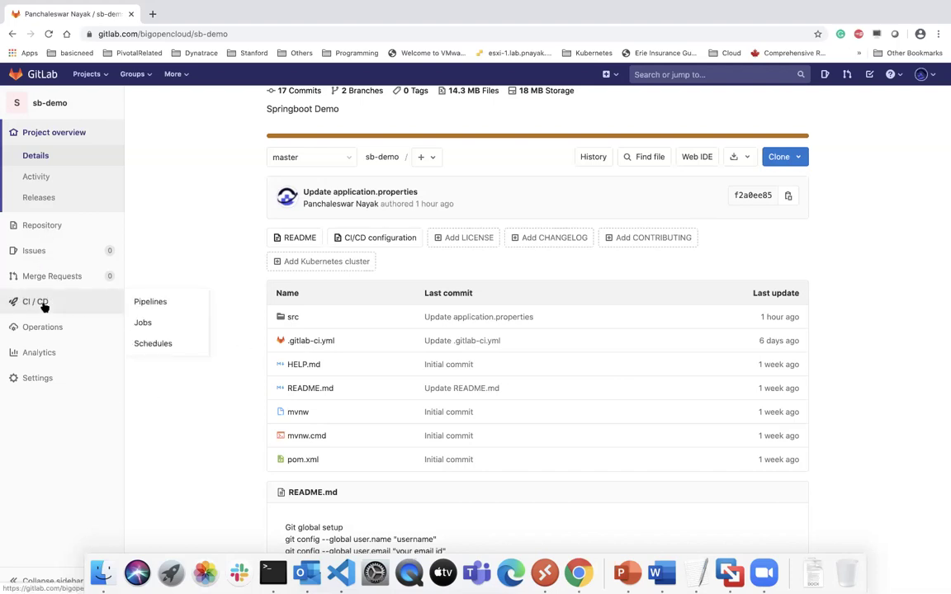
pyautogui.click(145, 301)
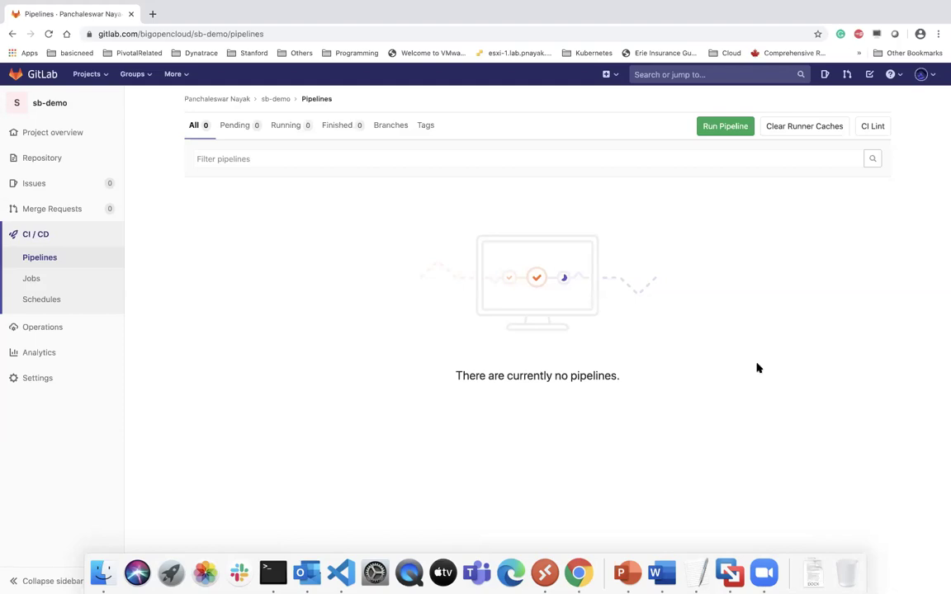
pyautogui.click(627, 567)
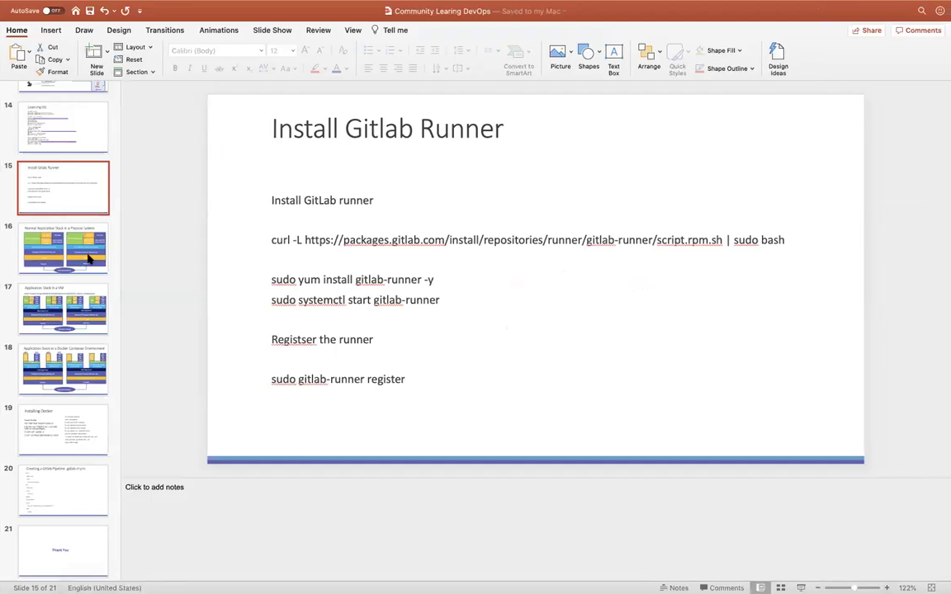
# - Review slides 16–18 on physical, VM and Docker application stacks, then switch to the empty desktop
pyautogui.click(89, 258)
pyautogui.press('Down')
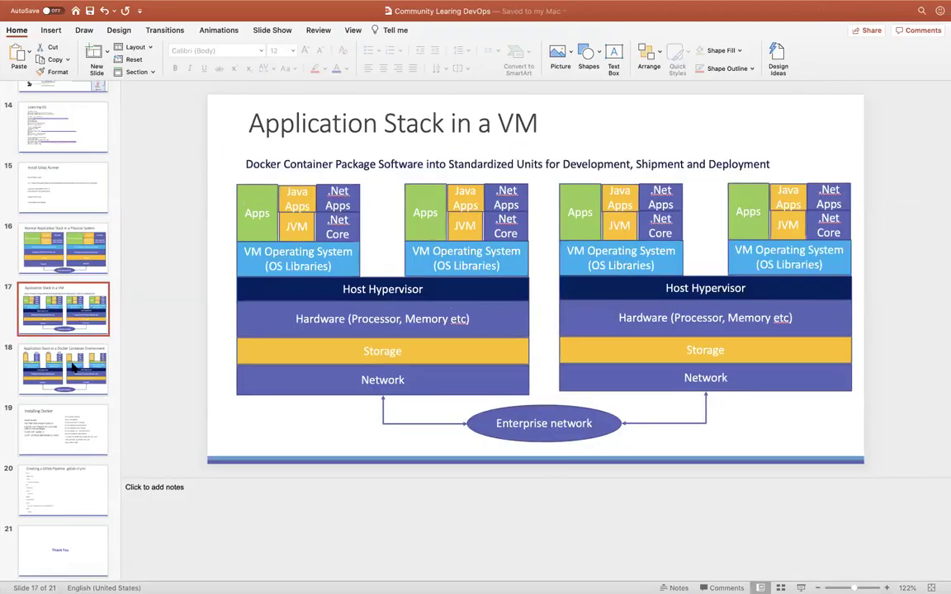
pyautogui.press('Down')
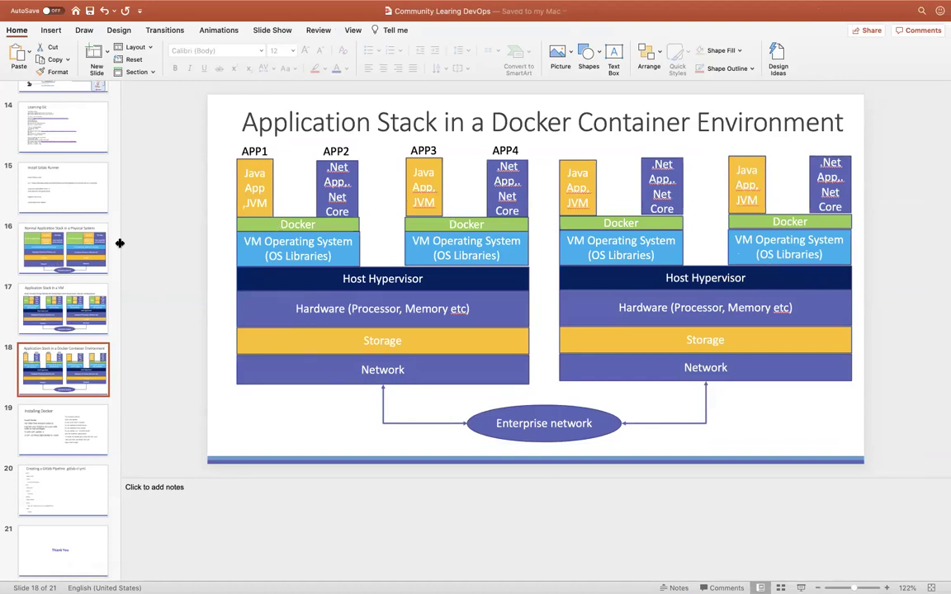
pyautogui.click(85, 263)
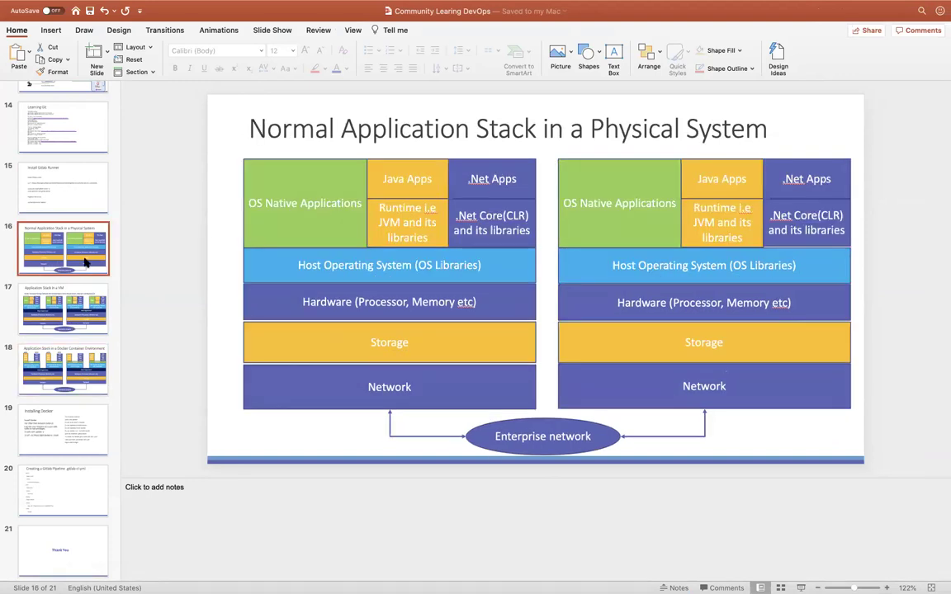
pyautogui.click(80, 305)
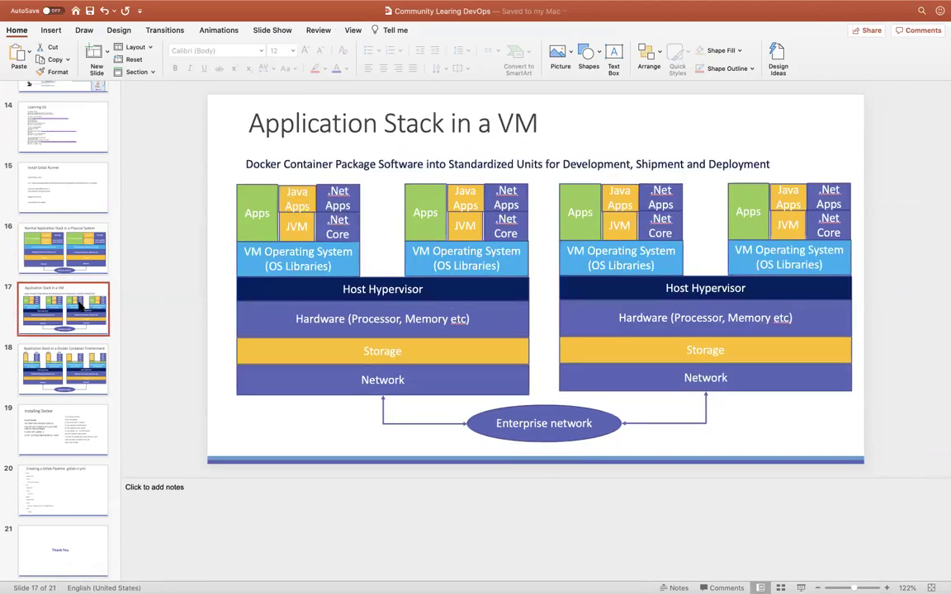
pyautogui.click(78, 359)
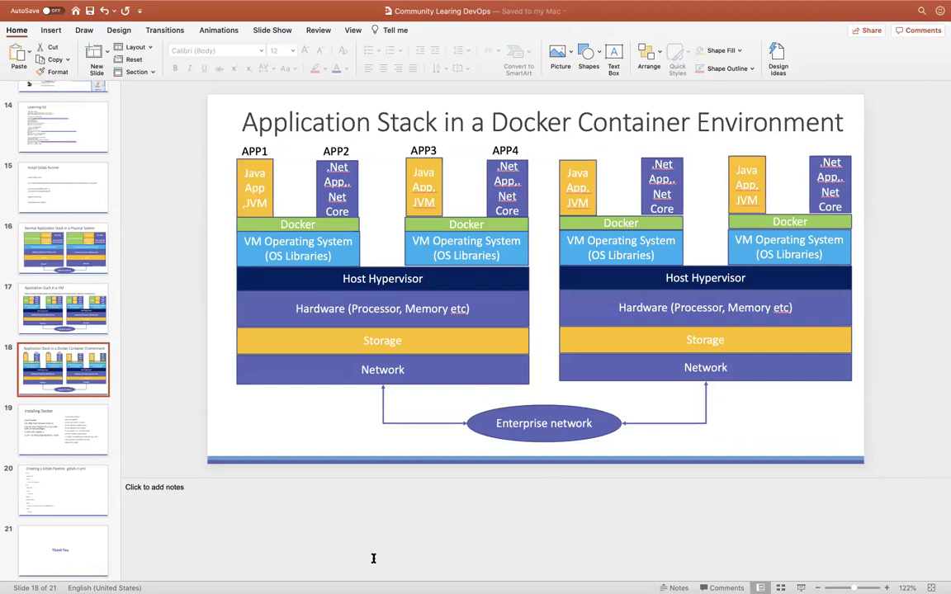
pyautogui.hotkey('ctrl', 'Up')
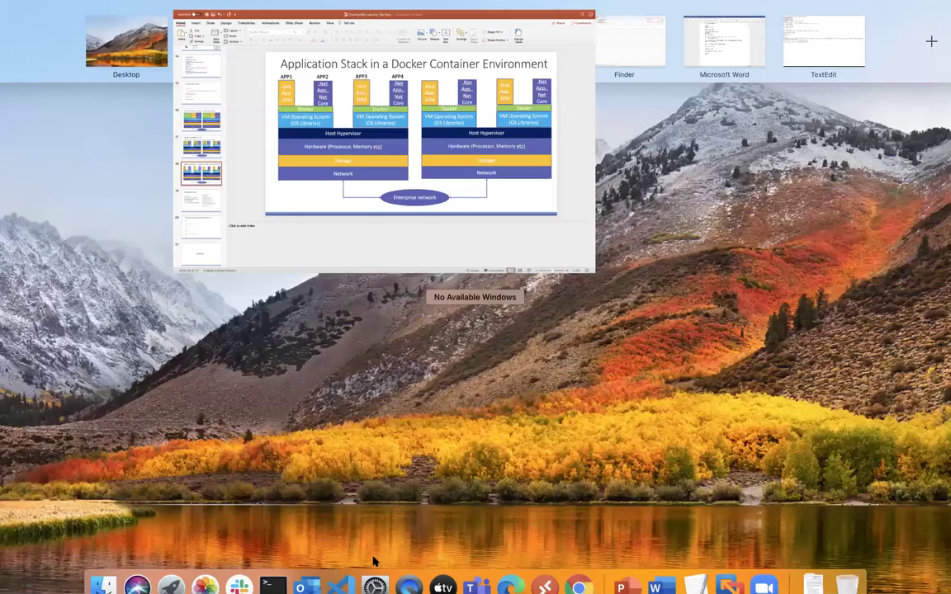
pyautogui.click(460, 452)
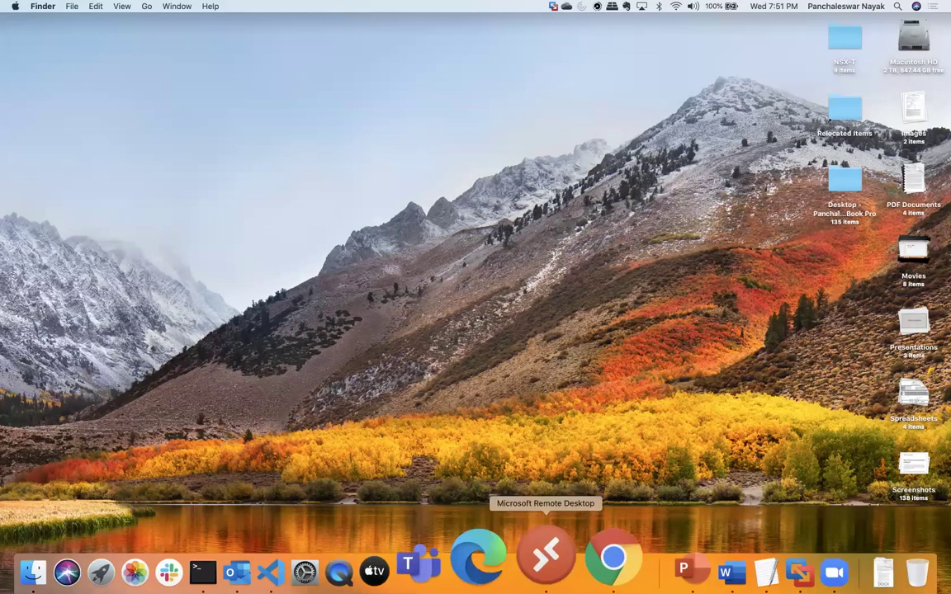
# - Close the full-screen remote VS Code session and bring up the Remote Desktop window
pyautogui.click(545, 571)
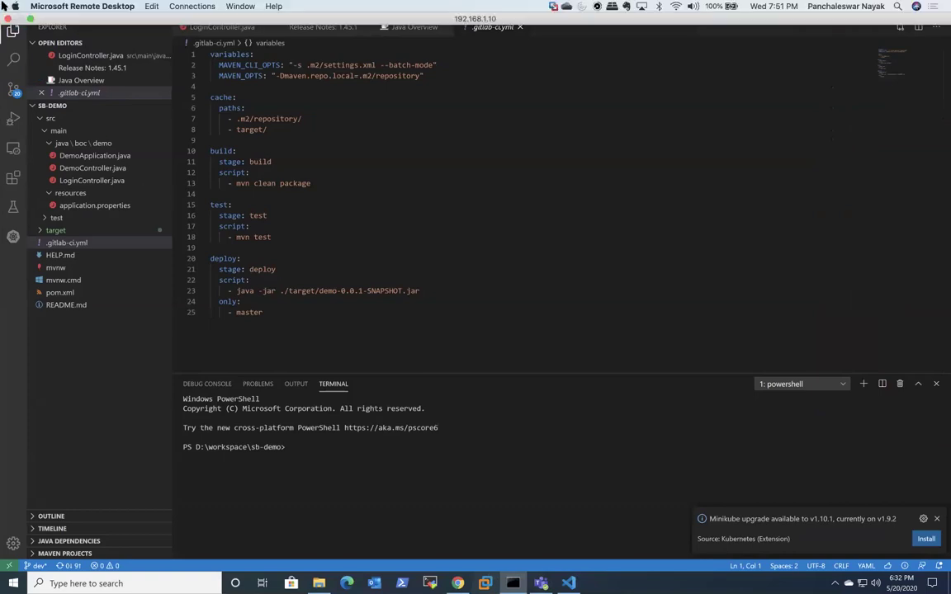
pyautogui.click(8, 18)
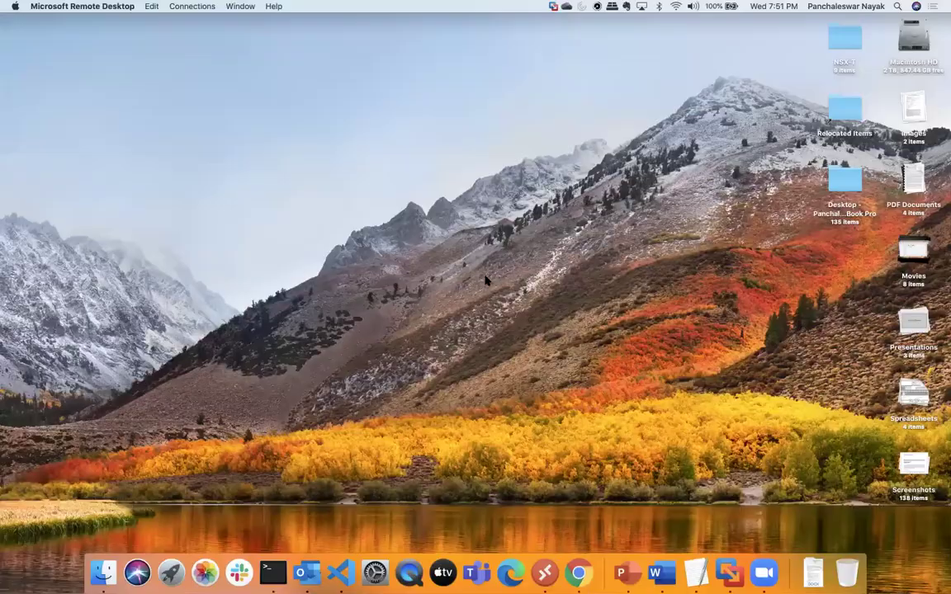
pyautogui.click(544, 572)
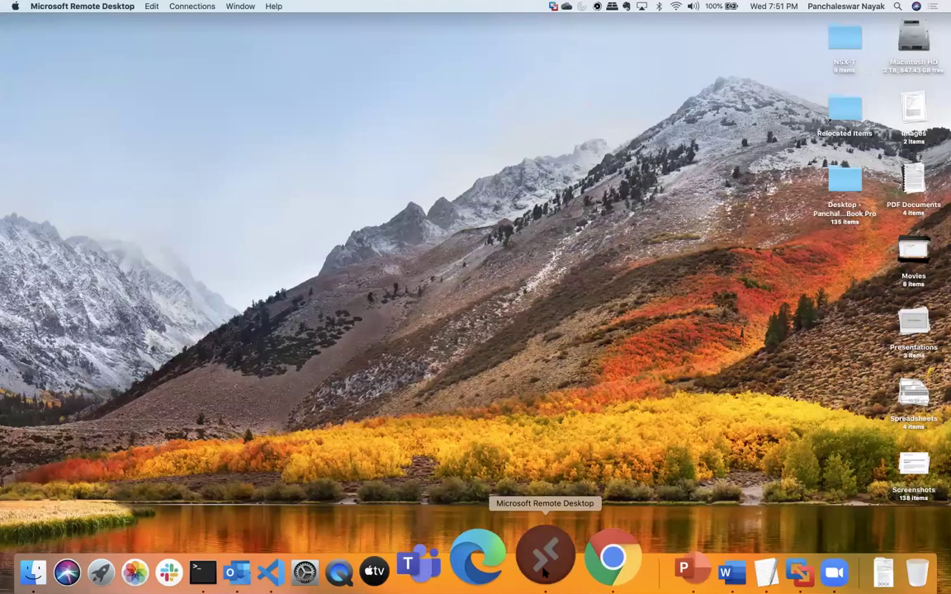
# - Twice connect to 192.168.1.10, accept the certificate warning, and cancel the stalled attempt
pyautogui.doubleClick(299, 196)
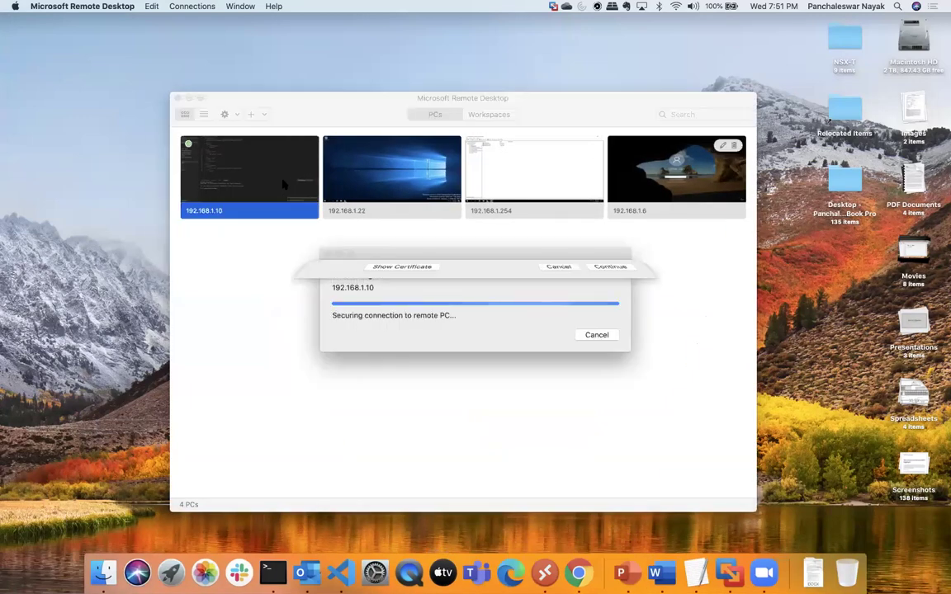
pyautogui.click(612, 342)
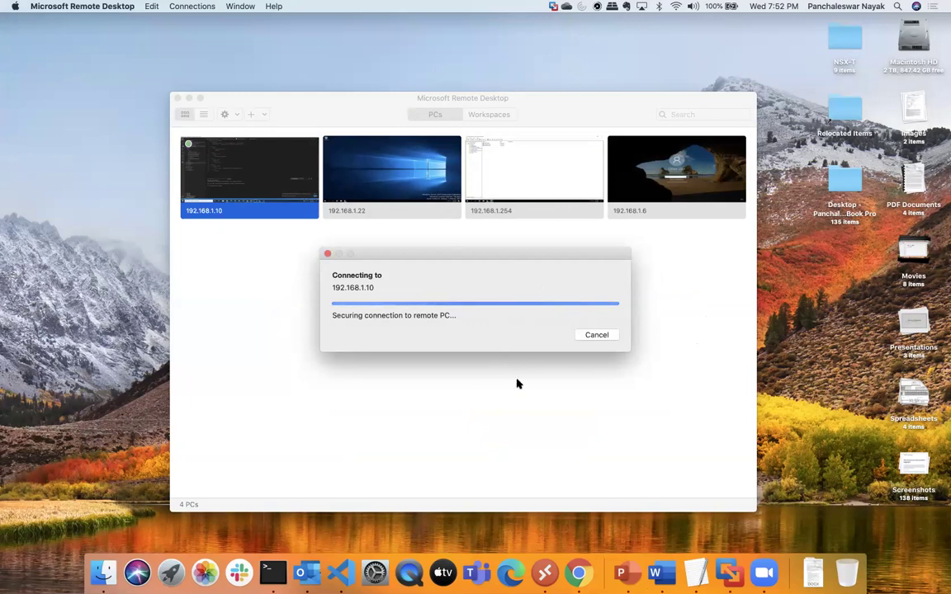
pyautogui.click(603, 338)
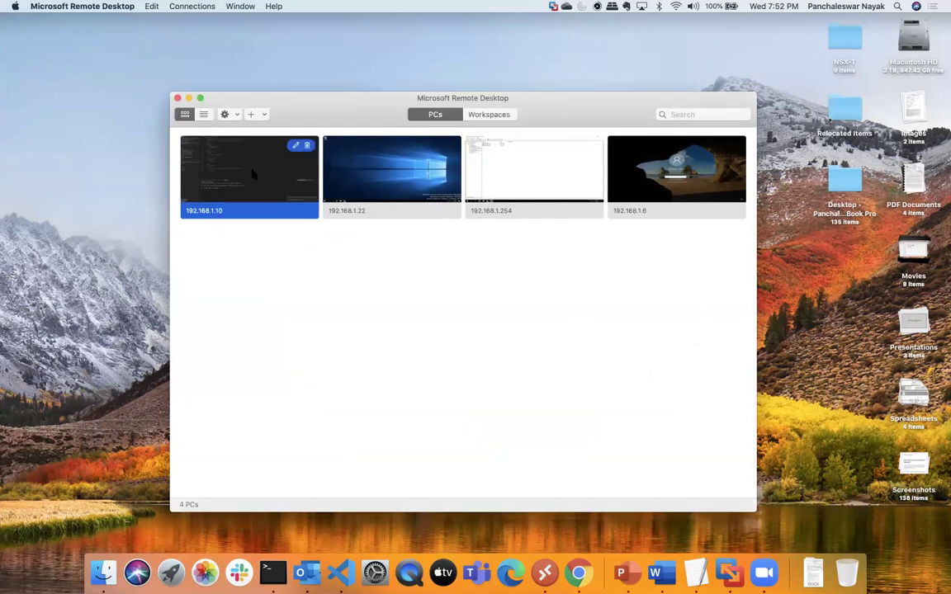
pyautogui.doubleClick(250, 175)
pyautogui.click(607, 342)
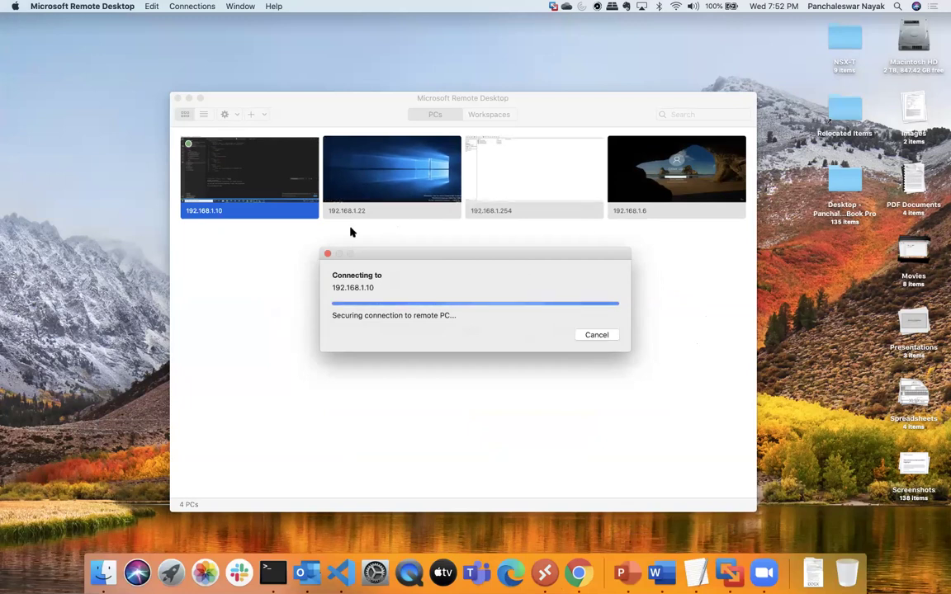
pyautogui.click(597, 335)
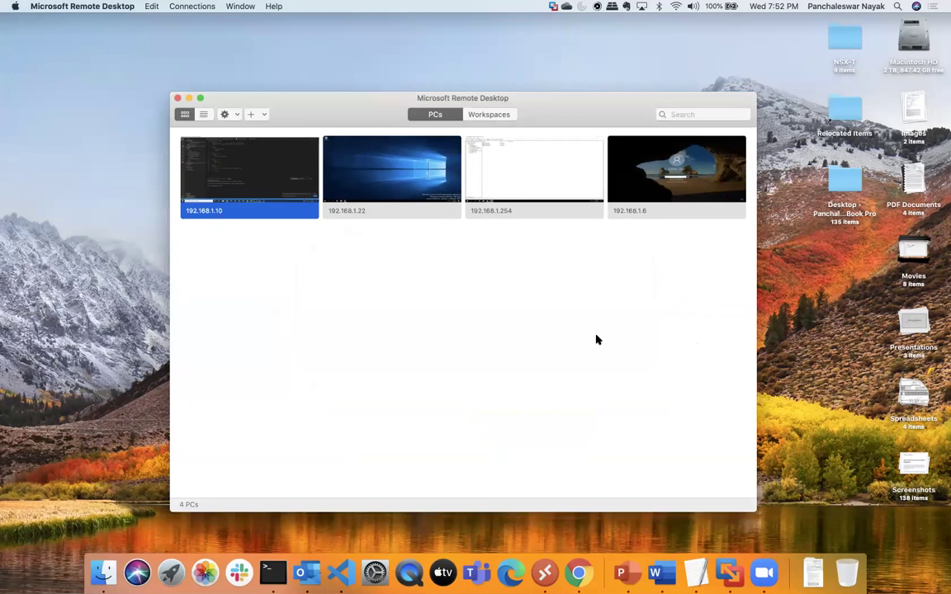
# - Retry 192.168.1.10 once more, abort it, and quit Microsoft Remote Desktop
pyautogui.doubleClick(281, 188)
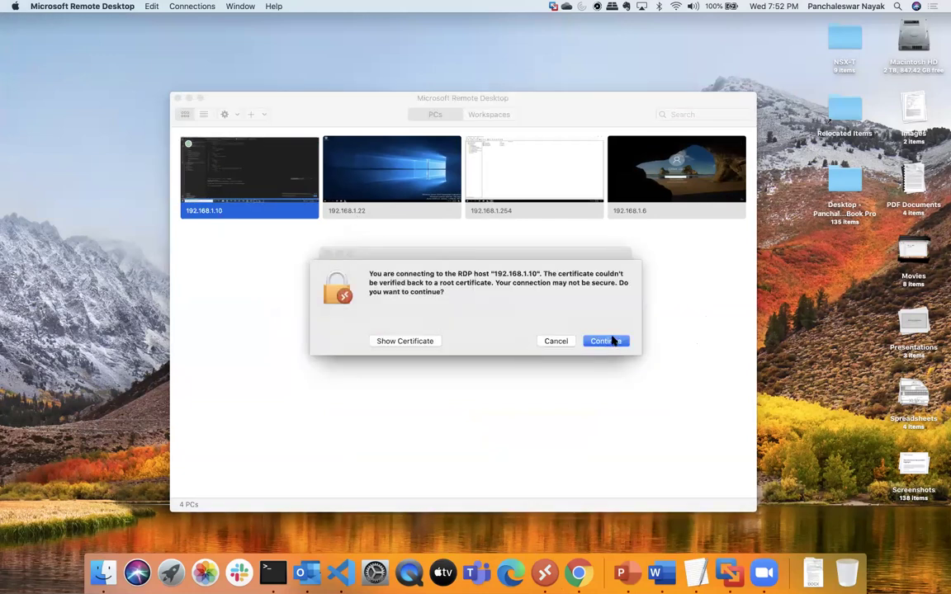
pyautogui.click(607, 340)
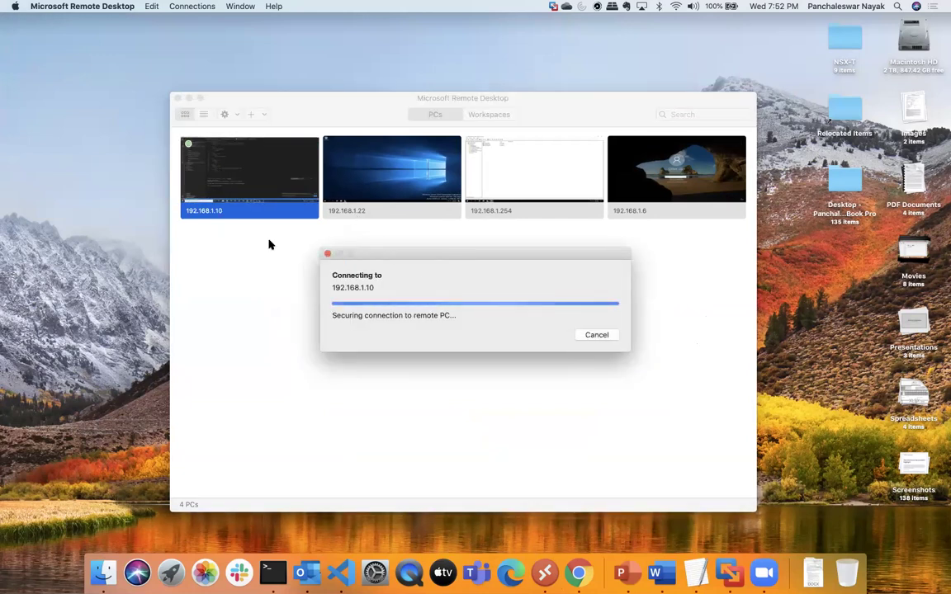
pyautogui.click(326, 254)
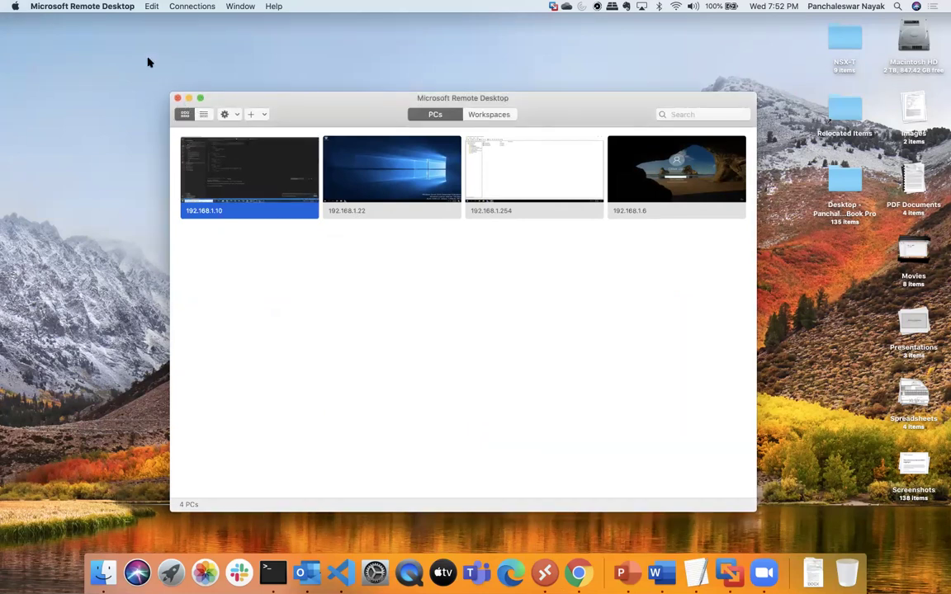
pyautogui.click(92, 7)
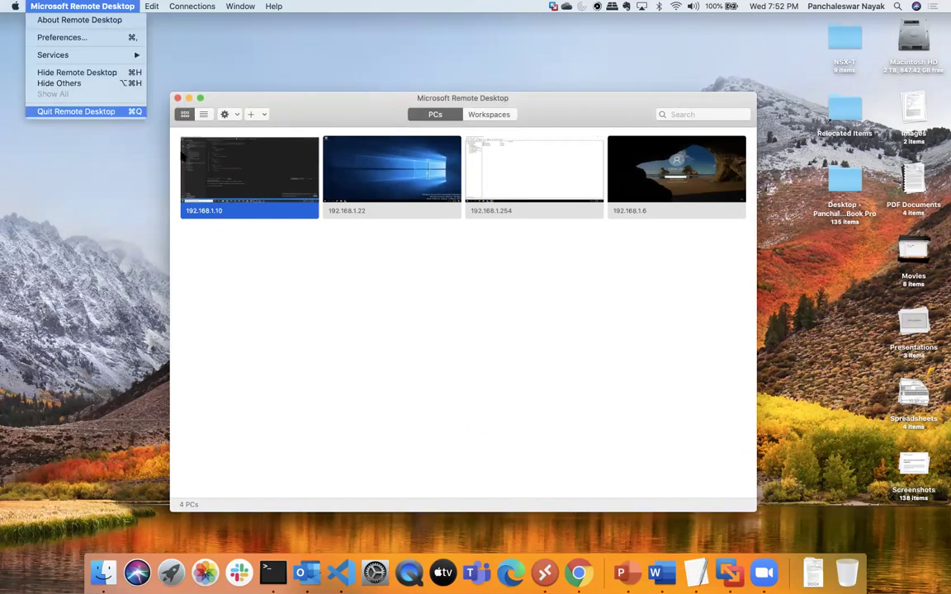
pyautogui.click(81, 110)
# - Relaunch Remote Desktop, connect to 192.168.1.10 past the certificate warning, then cancel the hanging connection
pyautogui.click(545, 565)
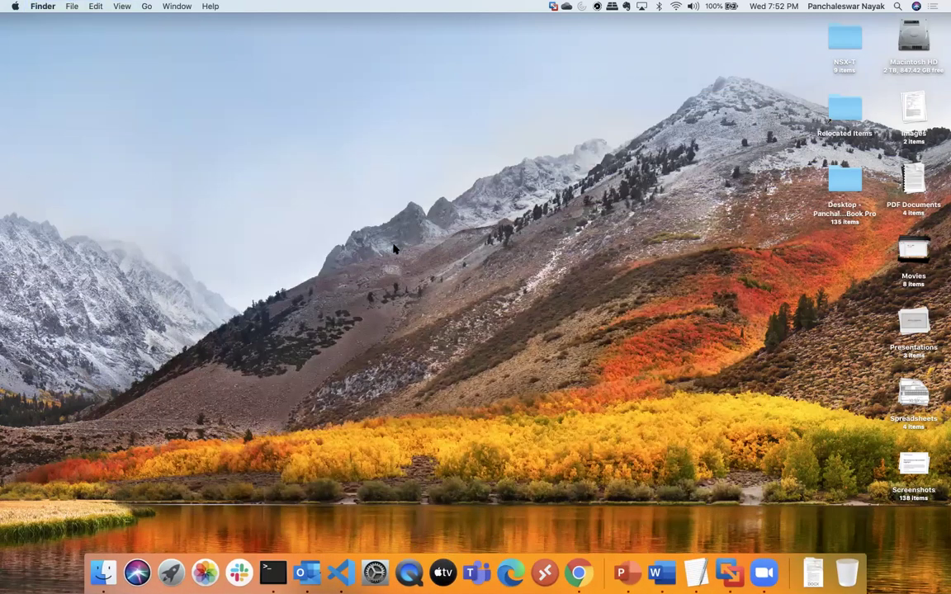
pyautogui.doubleClick(277, 193)
pyautogui.click(609, 339)
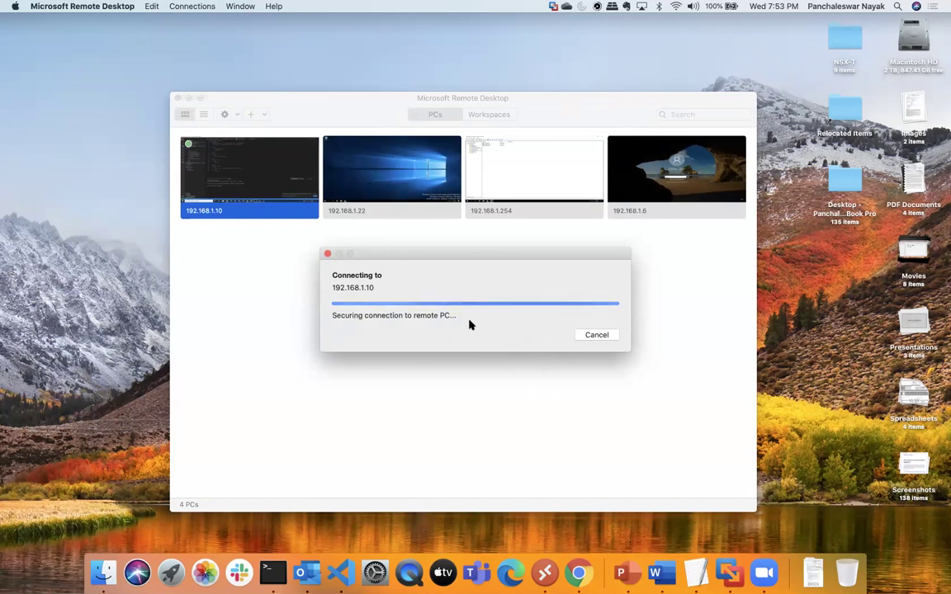
pyautogui.click(588, 335)
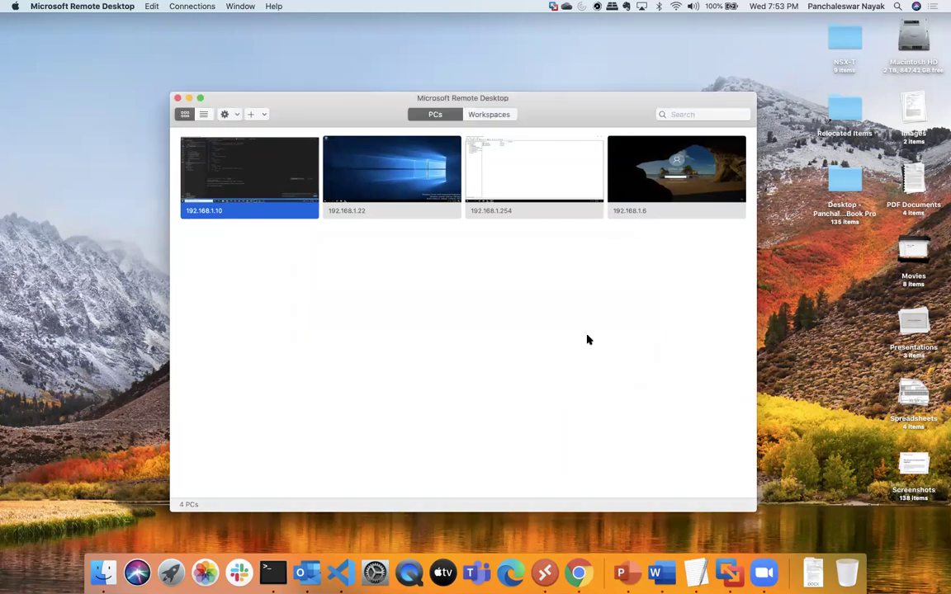
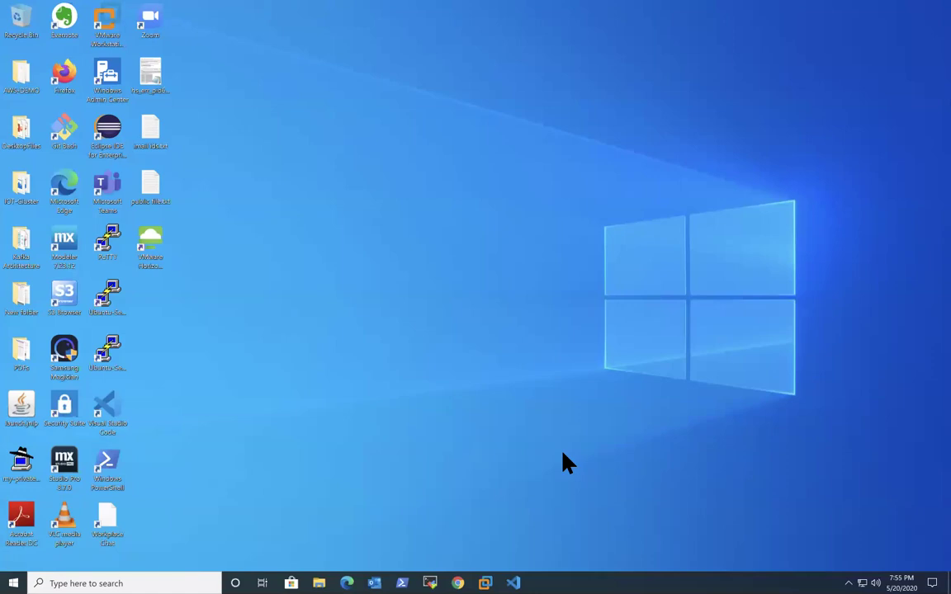
# - Search Windows for 'virtualbo' so VirtualBox-6.1.4-136177-Win.exe shows as the best match
pyautogui.click(86, 582)
pyautogui.write('vi')
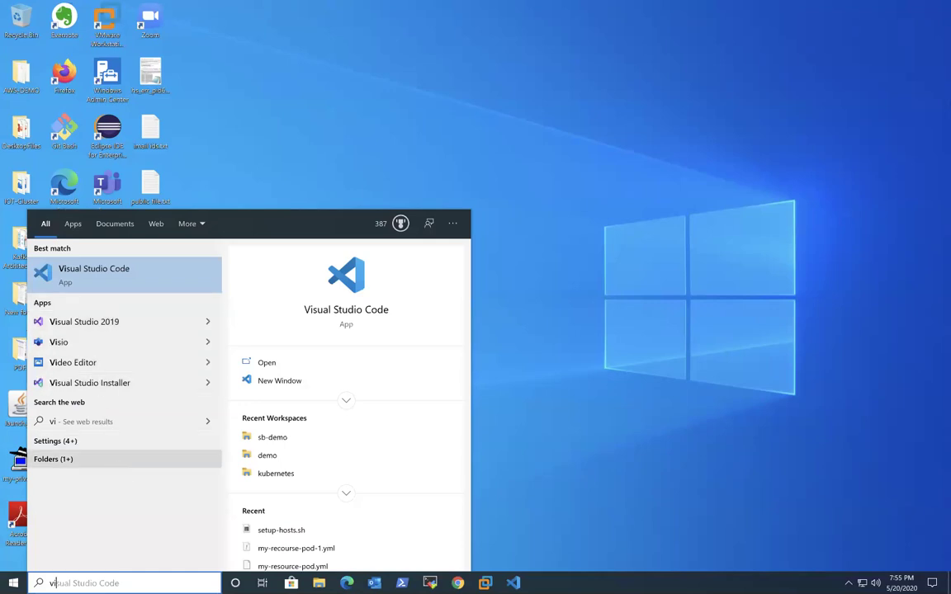
pyautogui.press('BackSpace')
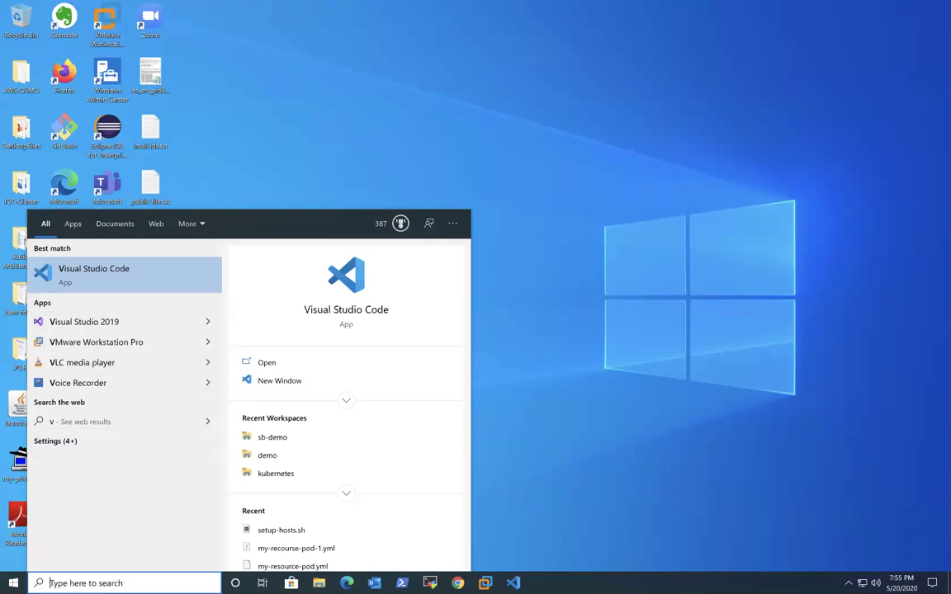
pyautogui.press('BackSpace')
pyautogui.write('v')
pyautogui.press('BackSpace')
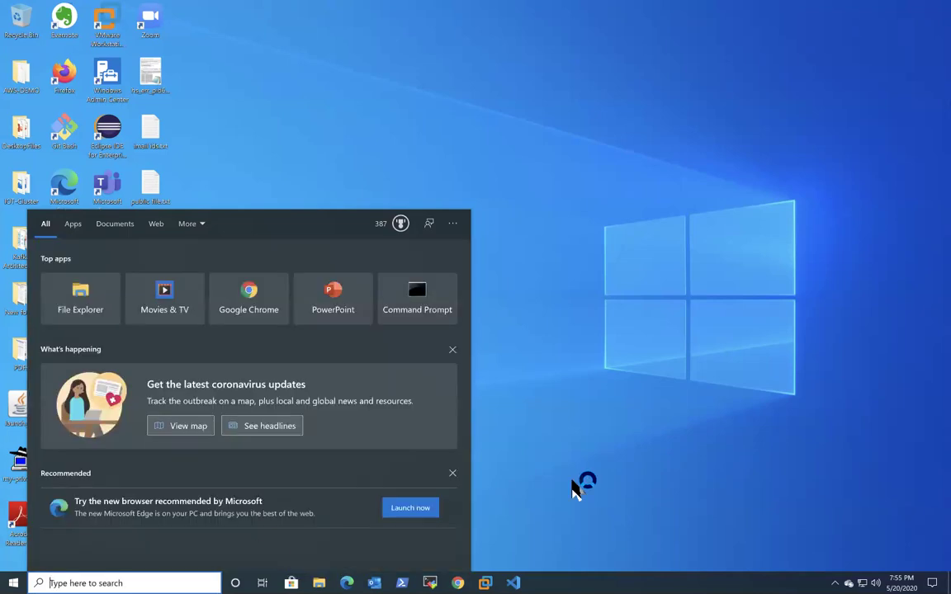
pyautogui.click(624, 480)
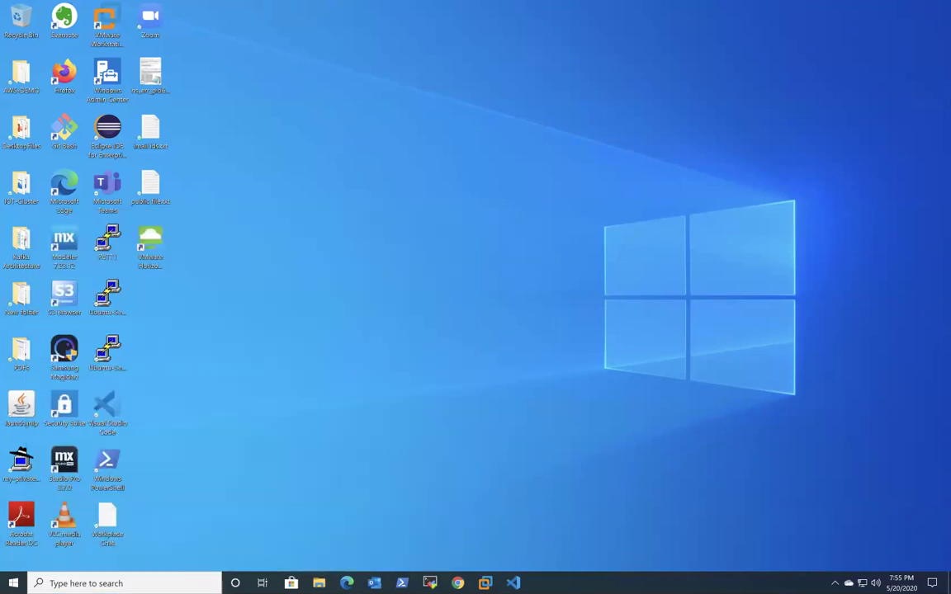
pyautogui.press('super+s')
pyautogui.write('virtu')
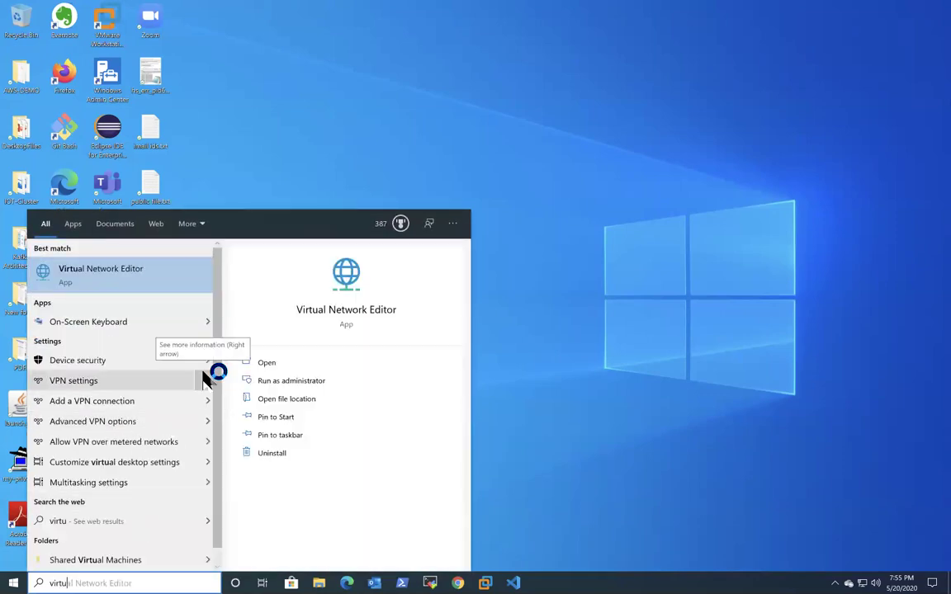
pyautogui.write('albo')
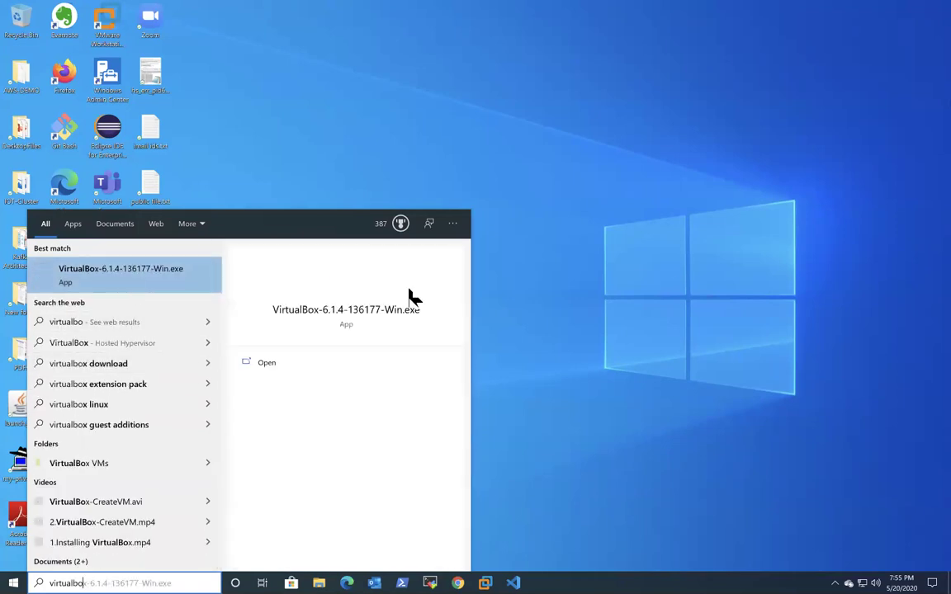
# - Launch the VirtualBox 6.1.4 installer and confirm cancelling its installation
pyautogui.click(124, 264)
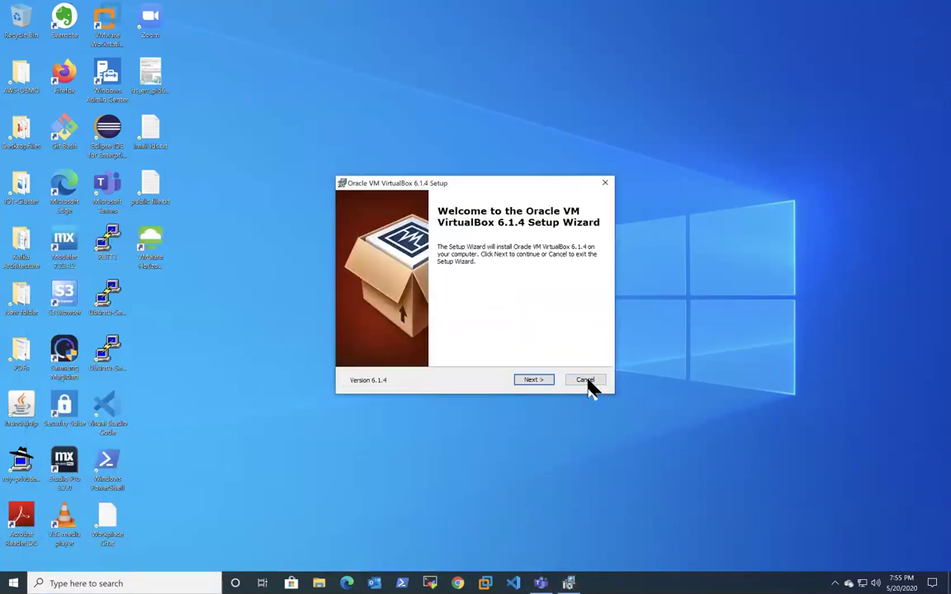
pyautogui.click(587, 380)
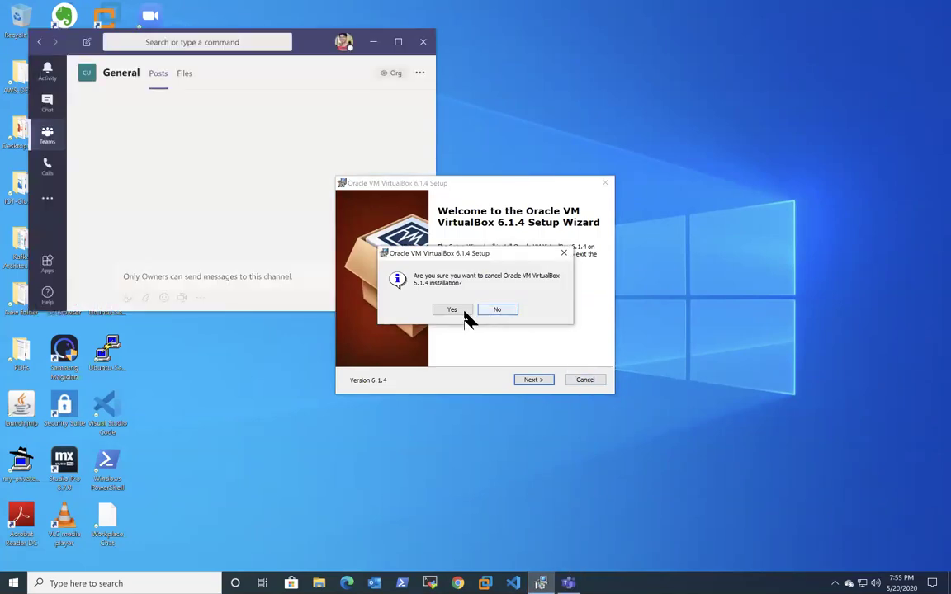
pyautogui.click(489, 310)
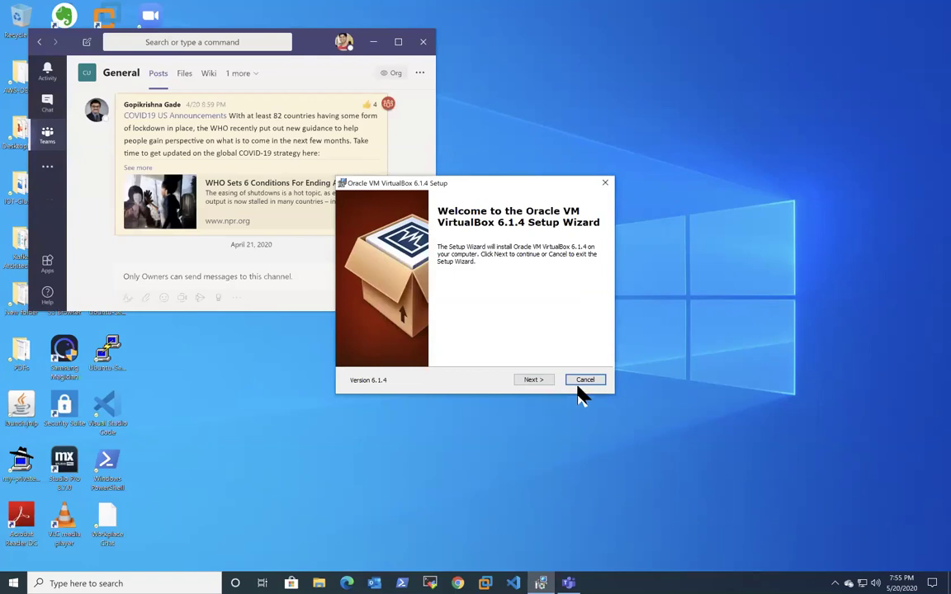
pyautogui.click(583, 381)
pyautogui.click(459, 309)
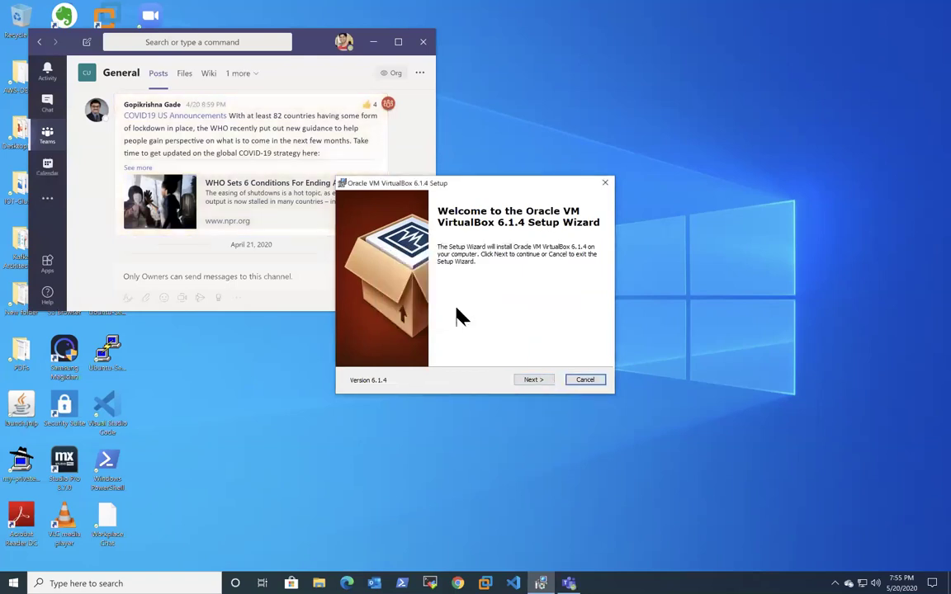
# - Finish the interrupted setup wizard and close the Microsoft Teams window
pyautogui.click(542, 381)
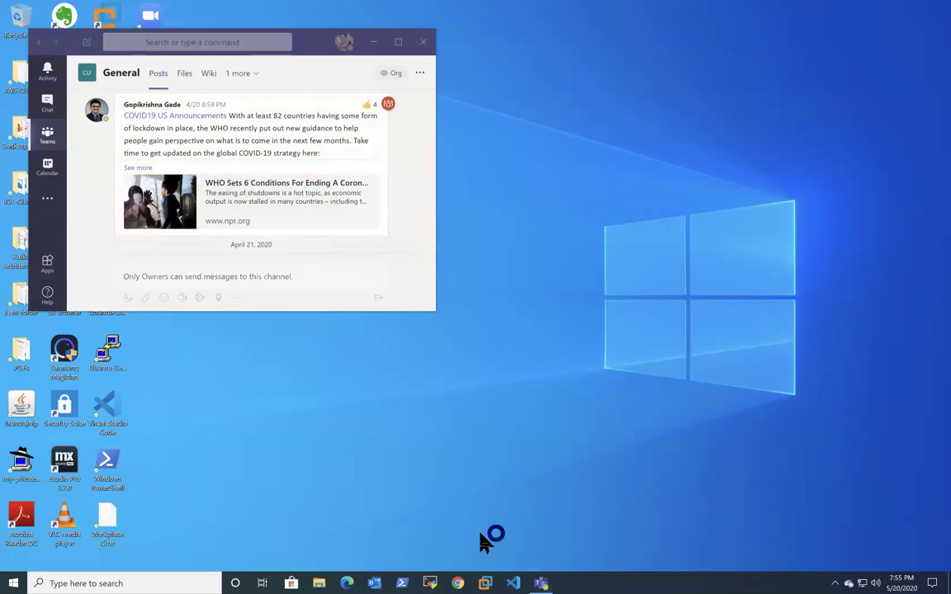
pyautogui.rightClick(540, 583)
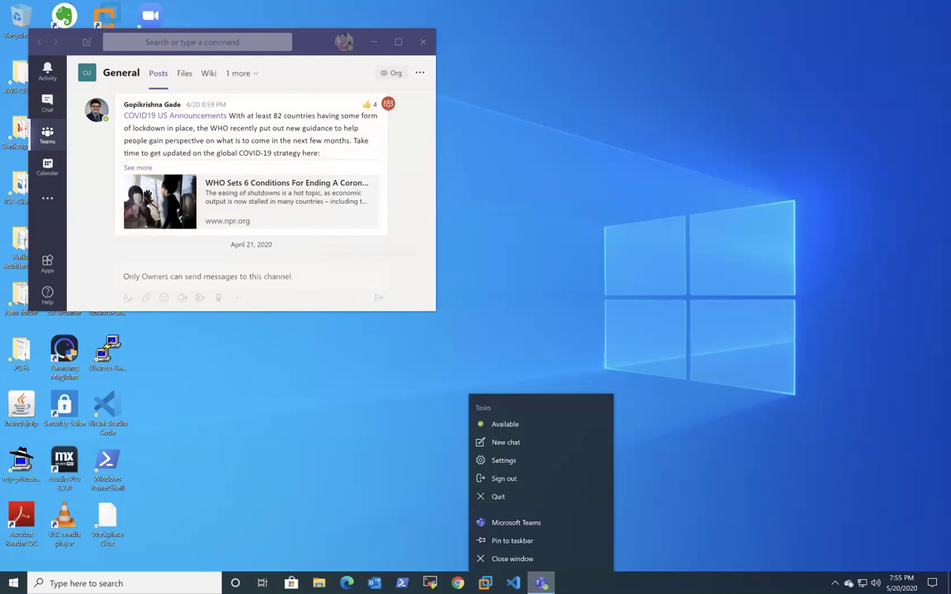
pyautogui.click(488, 496)
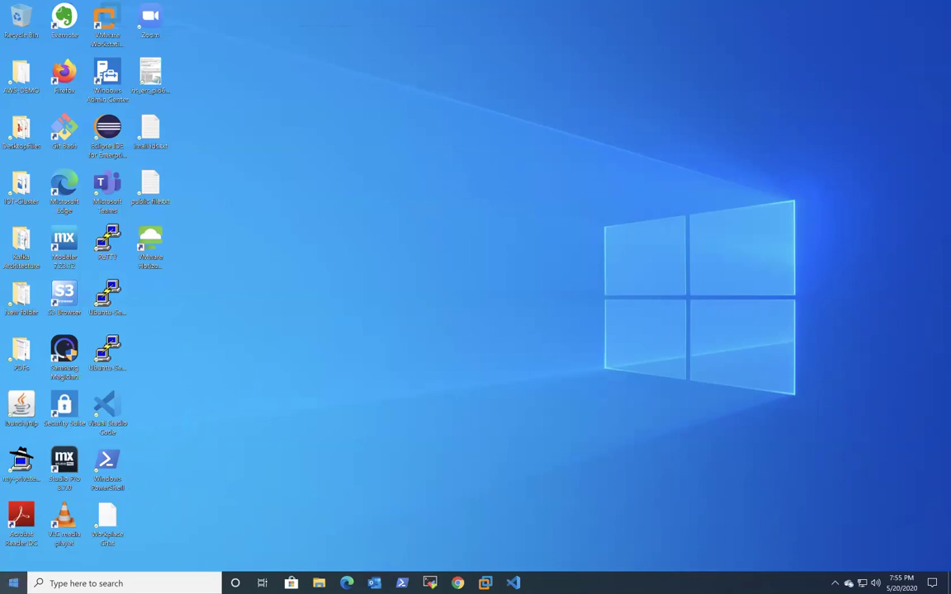
# - Search for 'virtualbox' and launch the VirtualBox installer
pyautogui.click(14, 582)
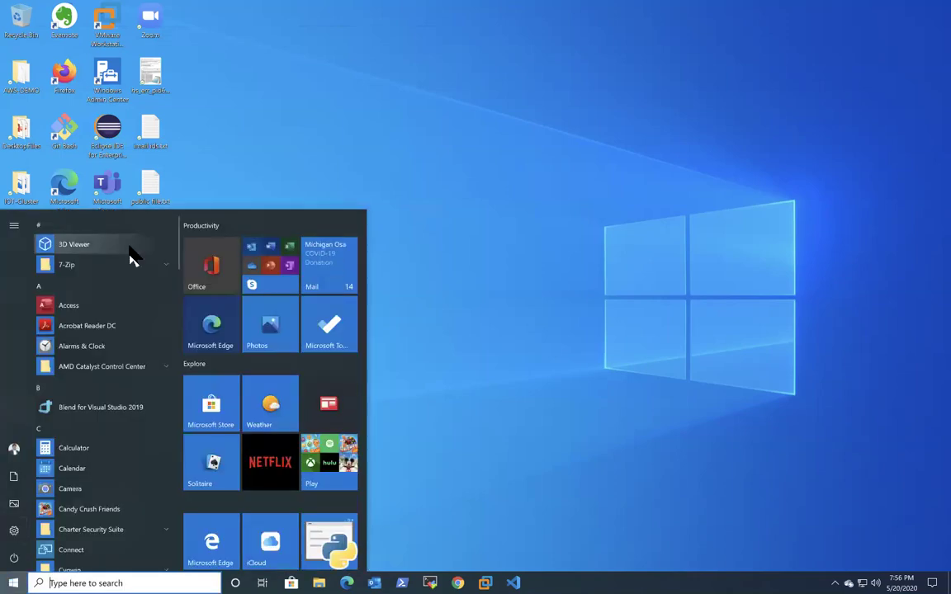
pyautogui.click(604, 350)
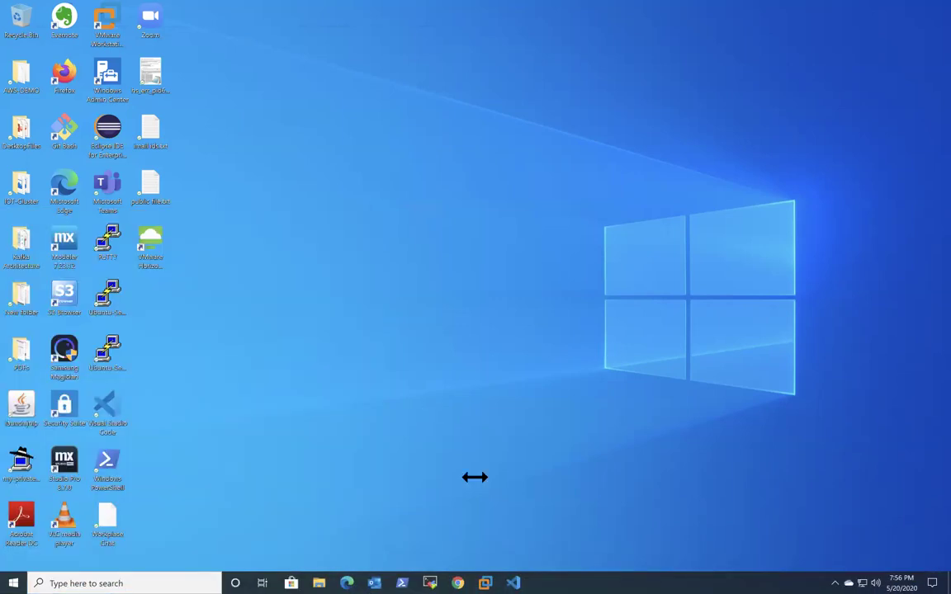
pyautogui.click(99, 583)
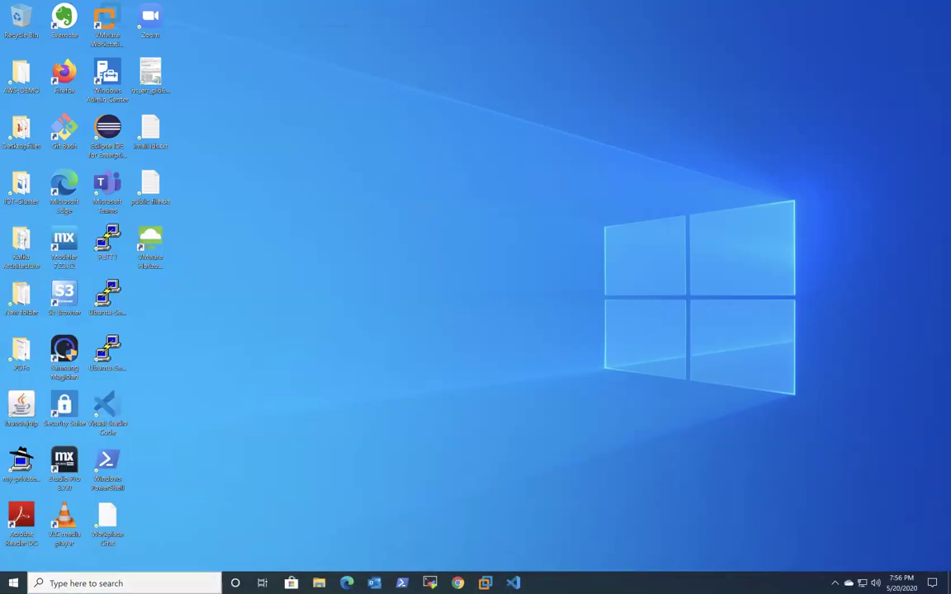
pyautogui.write('virtual')
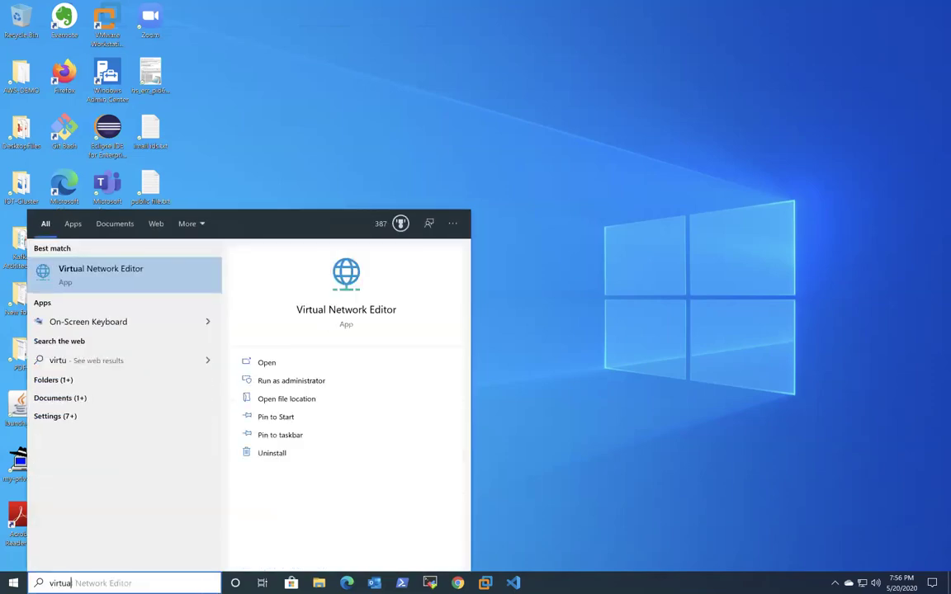
pyautogui.write('box')
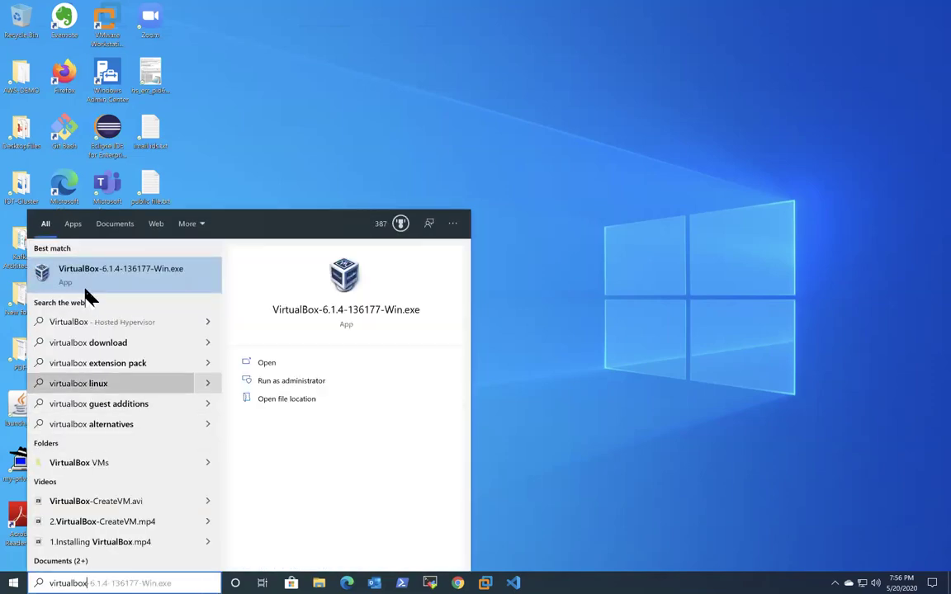
pyautogui.click(99, 282)
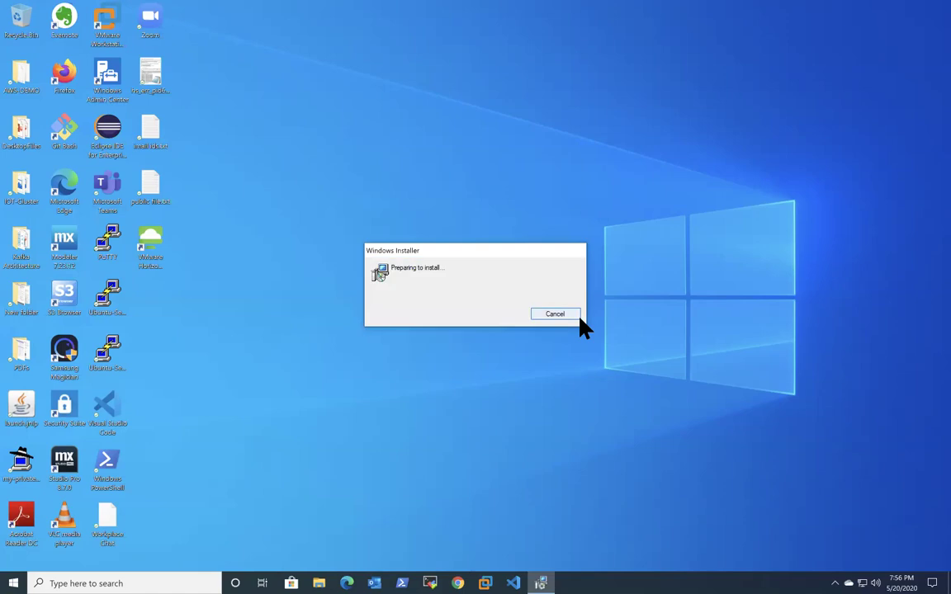
# - Install VirtualBox 6.1.4 with default features and shortcuts, then start it
pyautogui.click(537, 382)
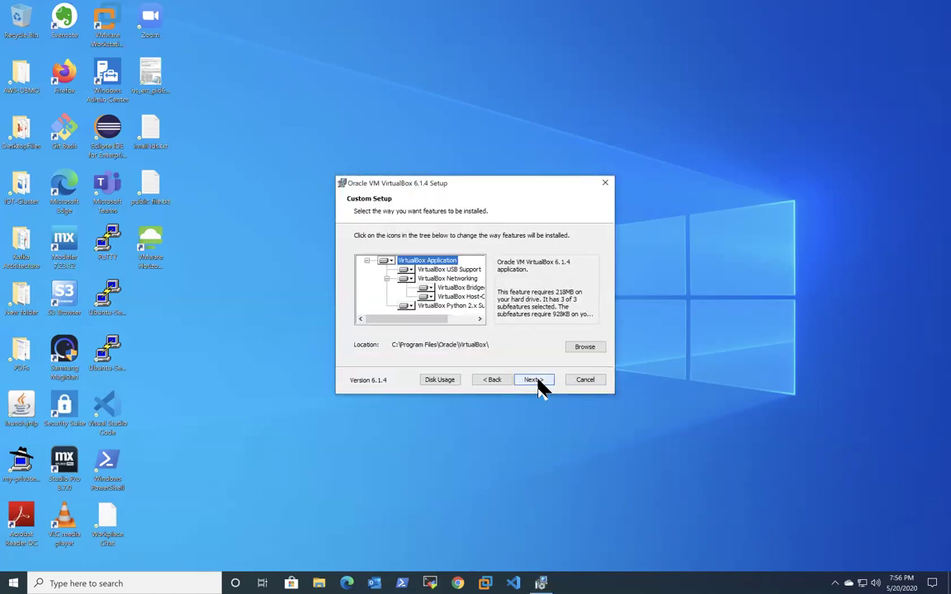
pyautogui.click(536, 381)
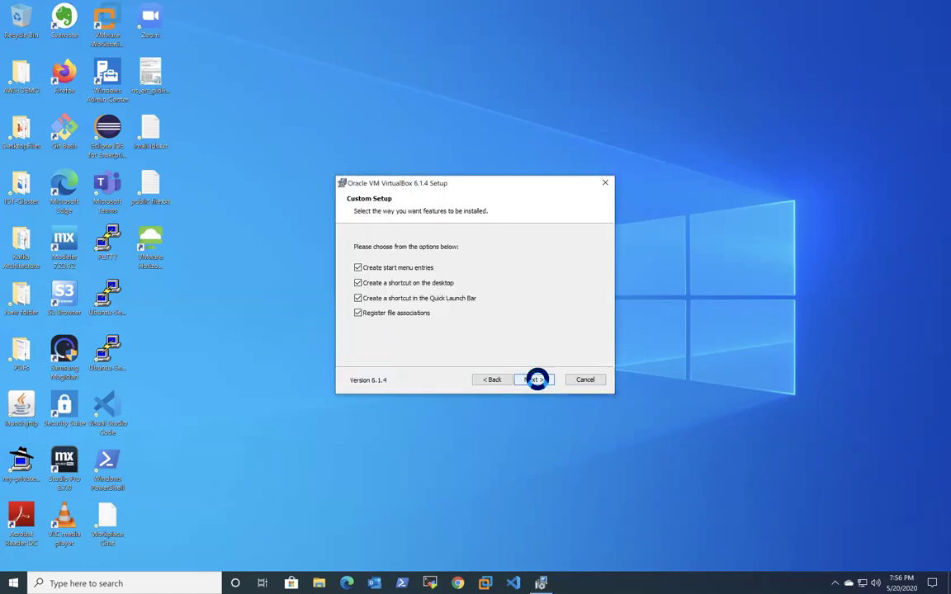
pyautogui.click(537, 379)
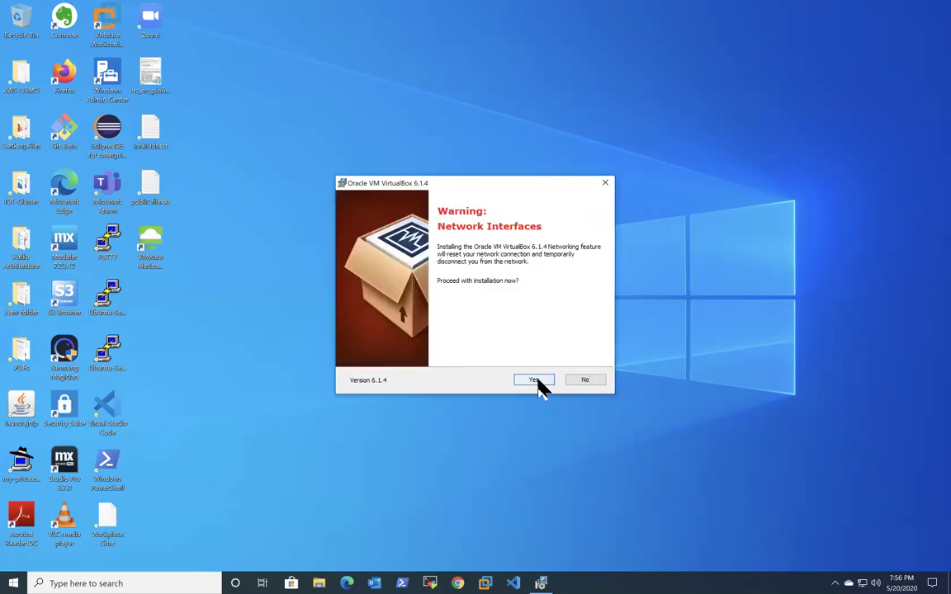
pyautogui.click(535, 380)
pyautogui.click(536, 380)
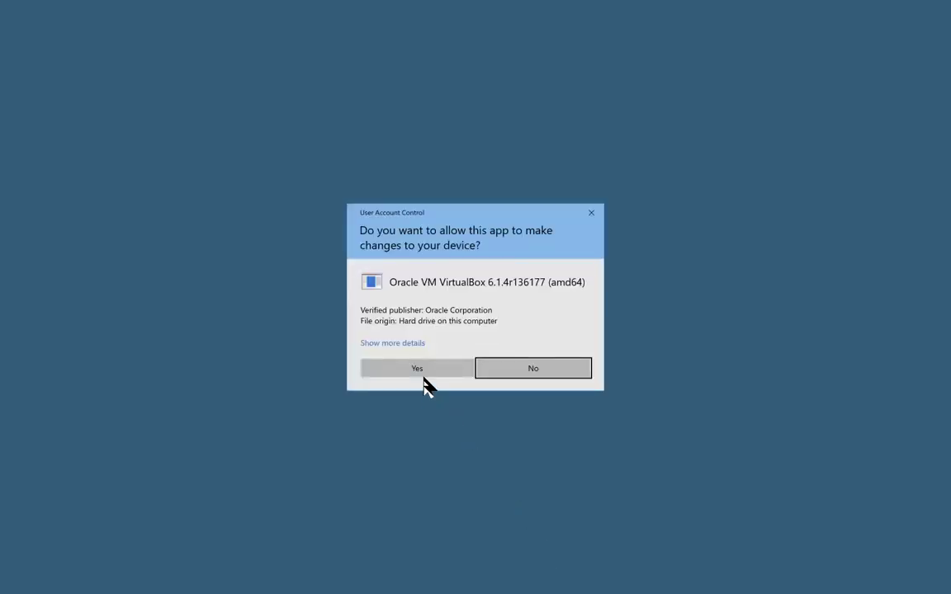
pyautogui.click(421, 369)
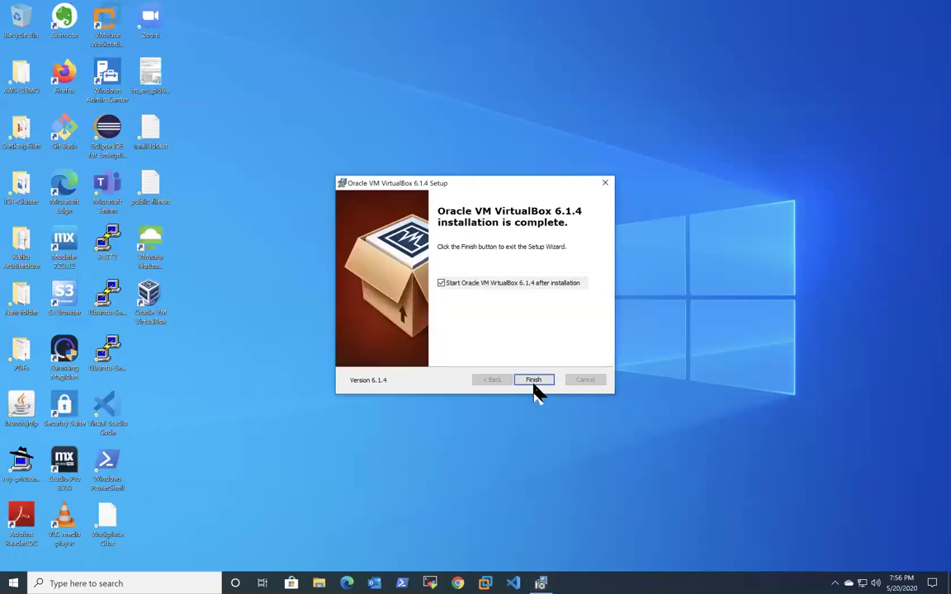
pyautogui.click(535, 382)
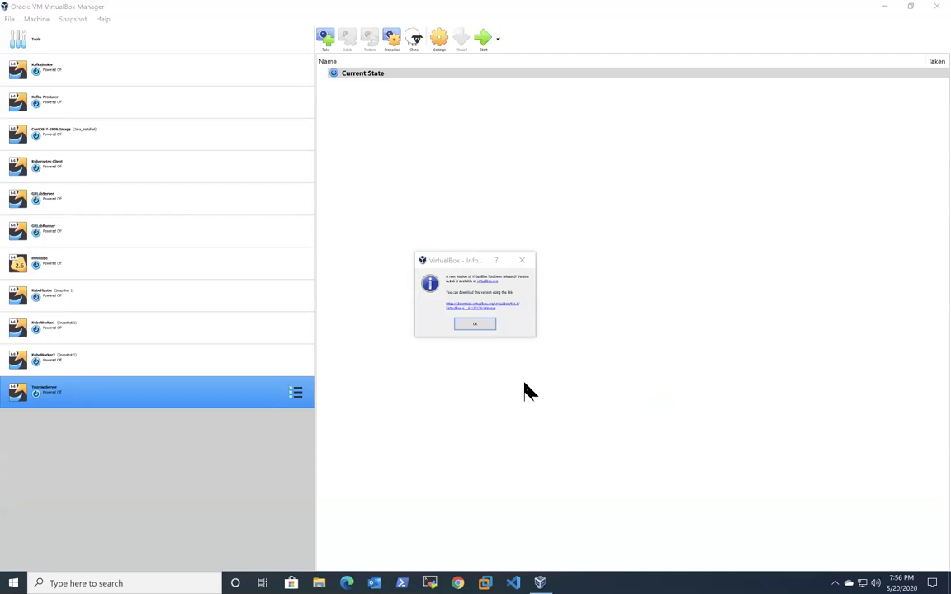
# - Dismiss the new-version notice and switch from the Windows session to the Mac's VirtualBox Manager
pyautogui.click(477, 324)
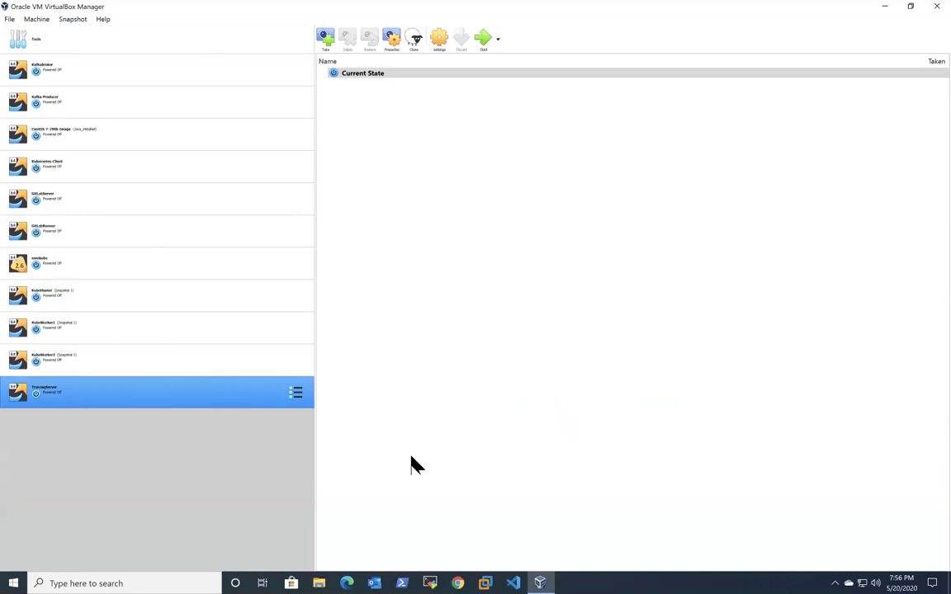
pyautogui.hotkey('ctrl', 'Up')
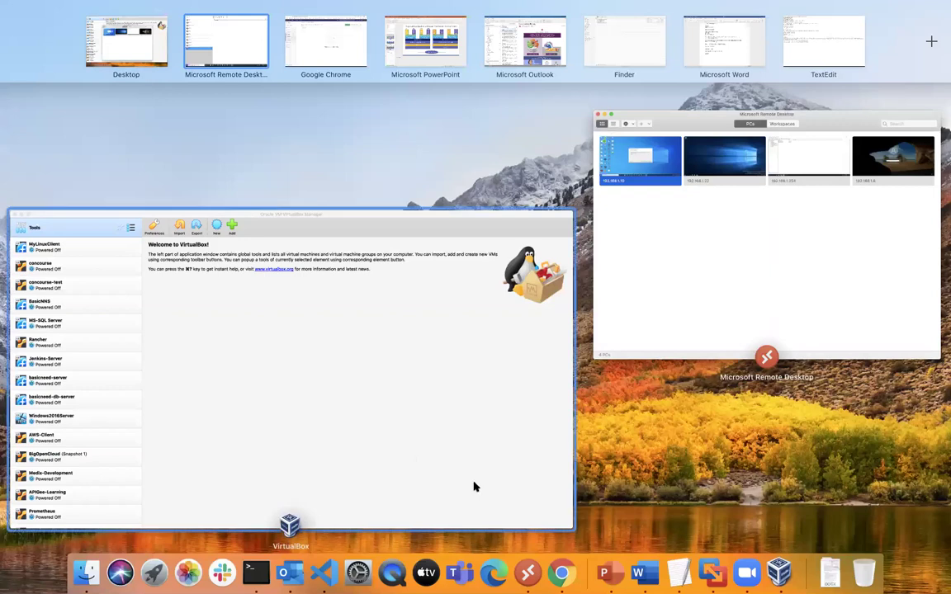
pyautogui.click(473, 486)
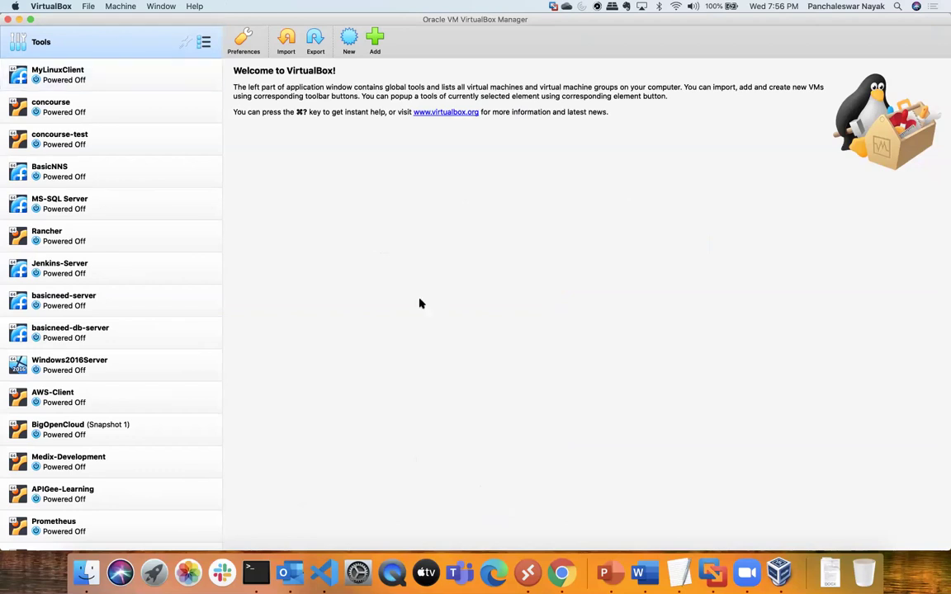
pyautogui.click(563, 570)
# - Search 'download centos' in a new Chrome tab and open the centos.org Download CentOS page
pyautogui.click(152, 13)
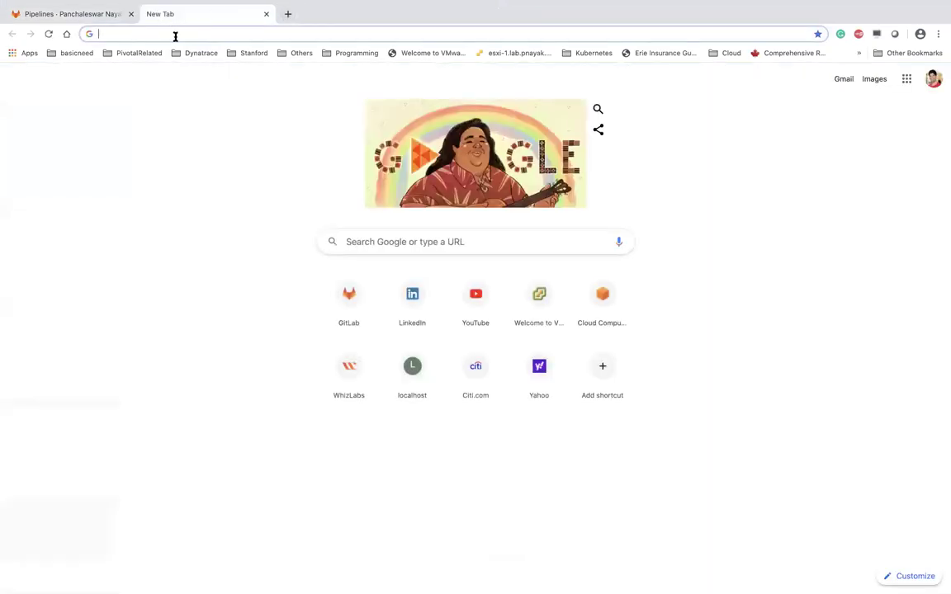
pyautogui.write('e')
pyautogui.press('BackSpace')
pyautogui.press('BackSpace')
pyautogui.write('download centos')
pyautogui.press('Return')
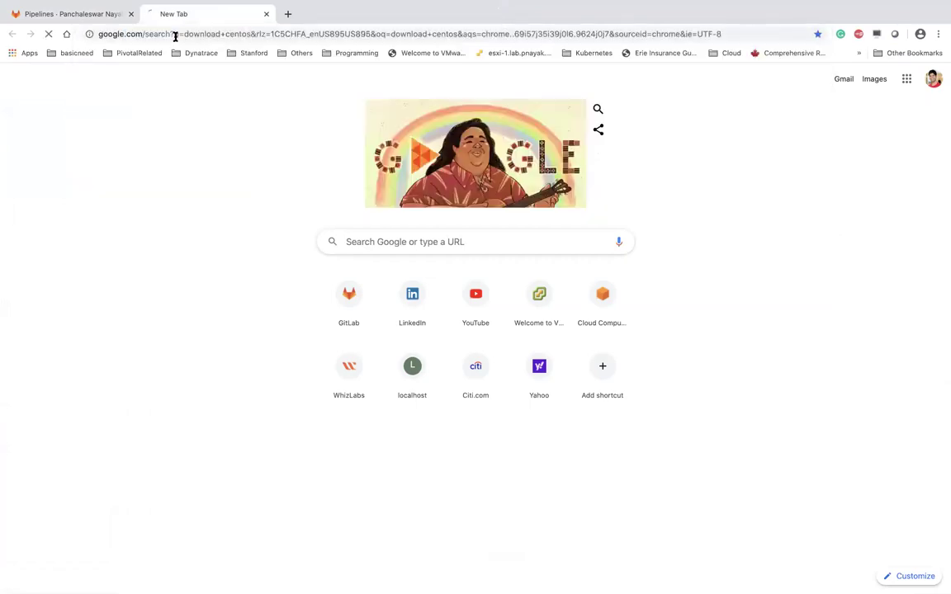
pyautogui.click(186, 181)
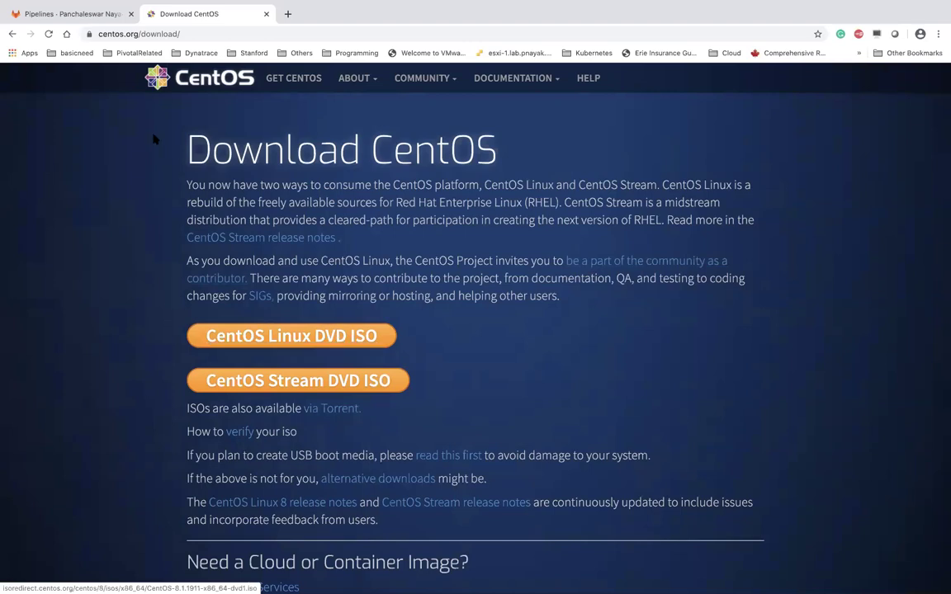
# - Check the CentOS Linux DVD ISO mirror list, then return to Download CentOS
pyautogui.click(184, 33)
pyautogui.click(554, 373)
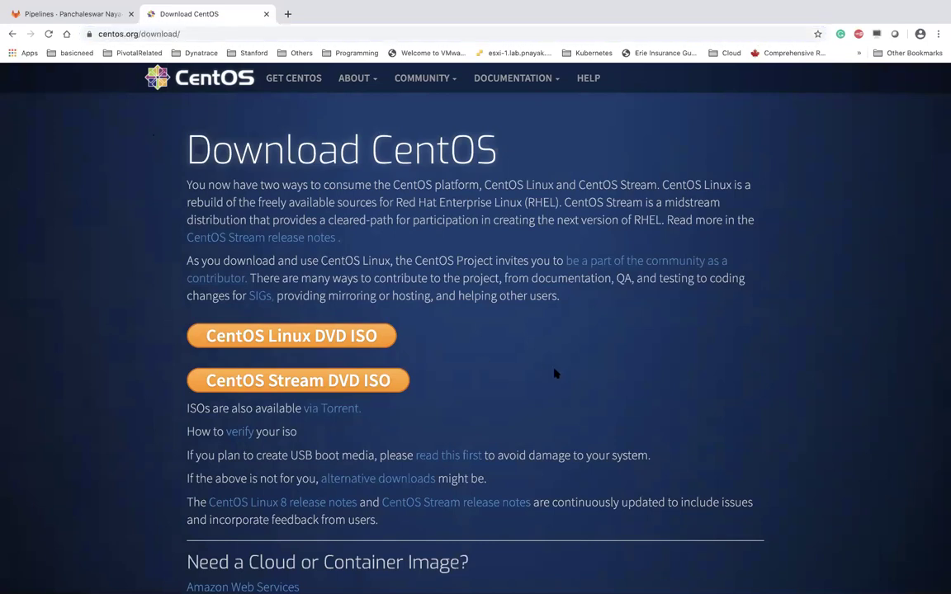
pyautogui.click(346, 335)
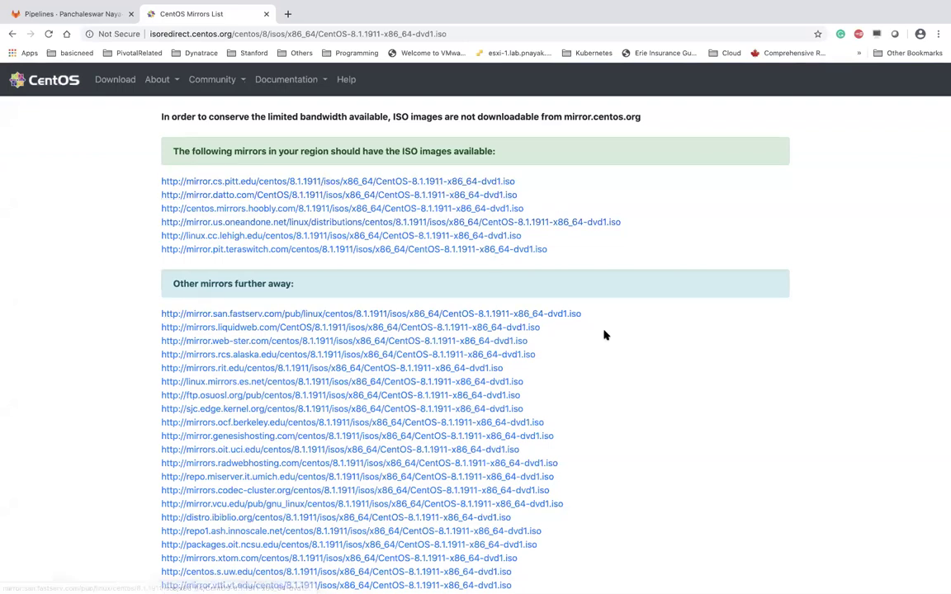
pyautogui.scroll(-3, 699, 277)
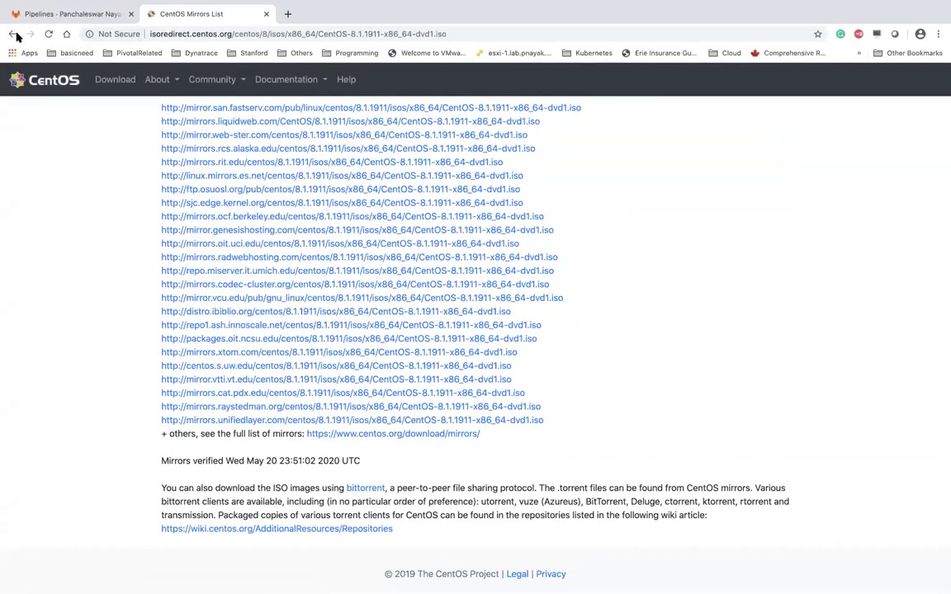
pyautogui.click(13, 34)
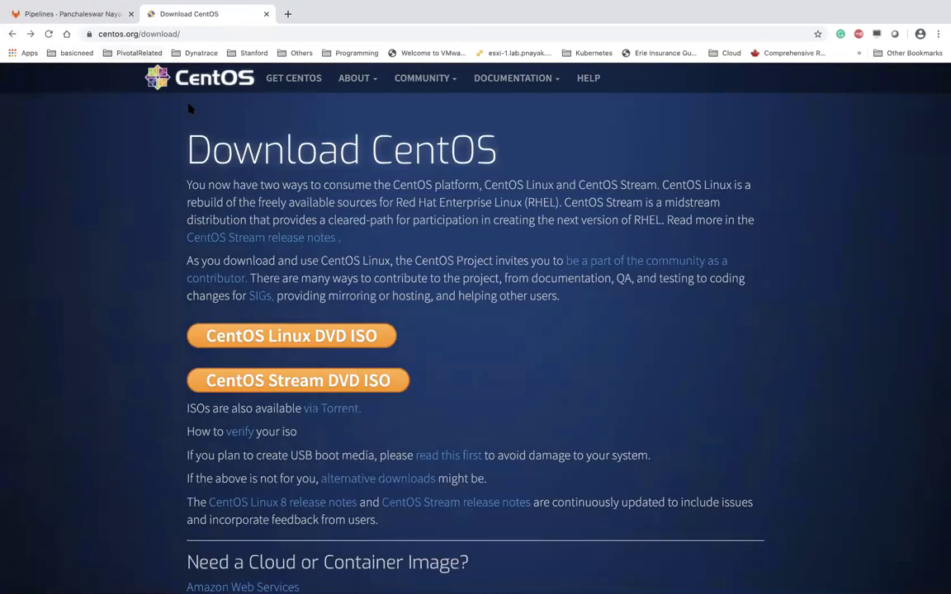
# - Search 'download centos 7', reopen Download CentOS and review the DVD ISO mirror list again
pyautogui.click(12, 35)
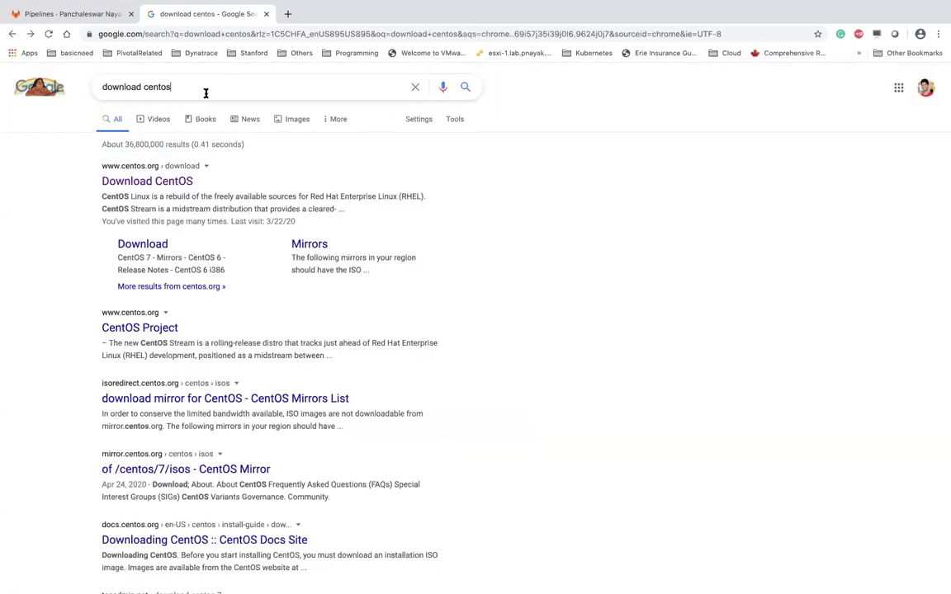
pyautogui.click(205, 90)
pyautogui.write('7')
pyautogui.press('Return')
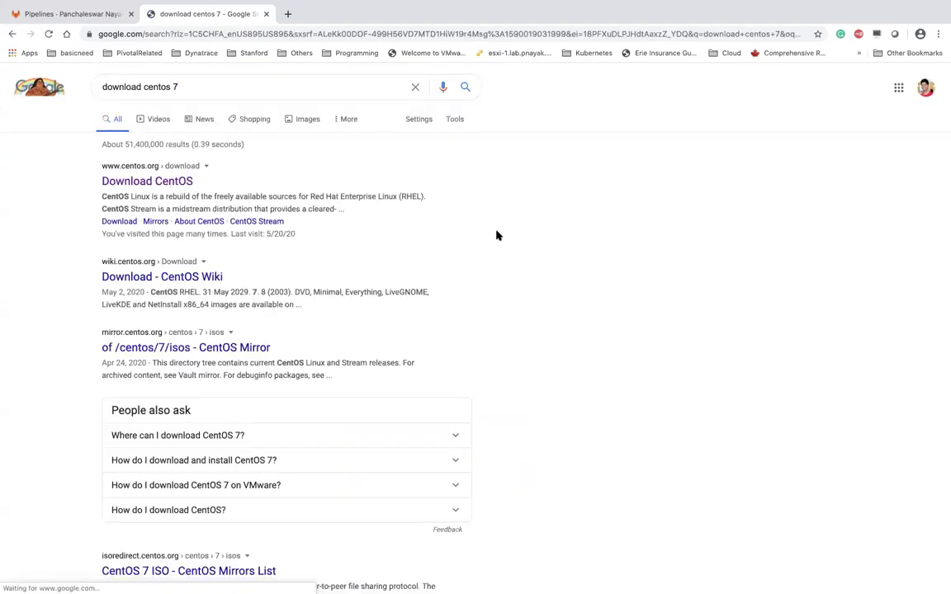
pyautogui.click(173, 183)
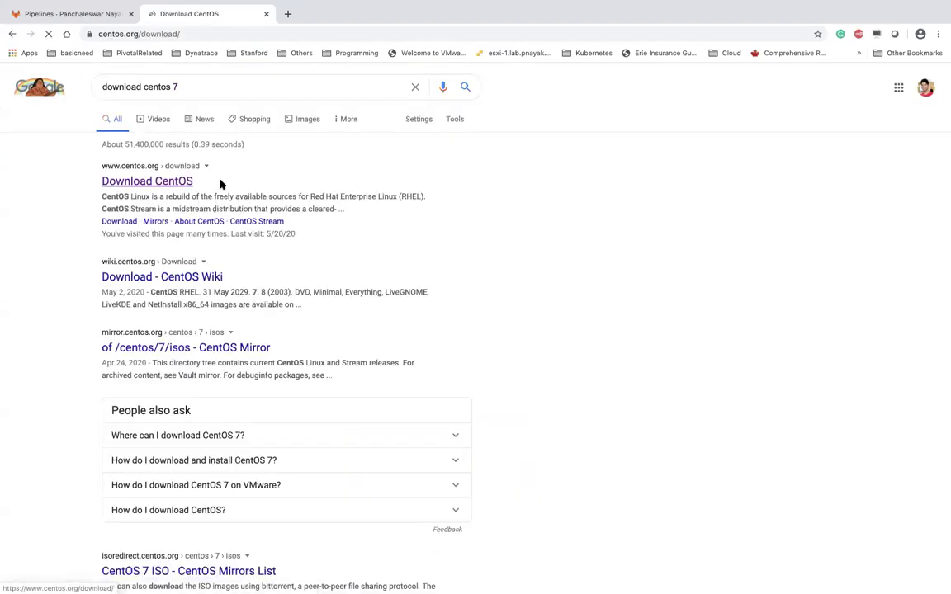
pyautogui.scroll(-2, 609, 313)
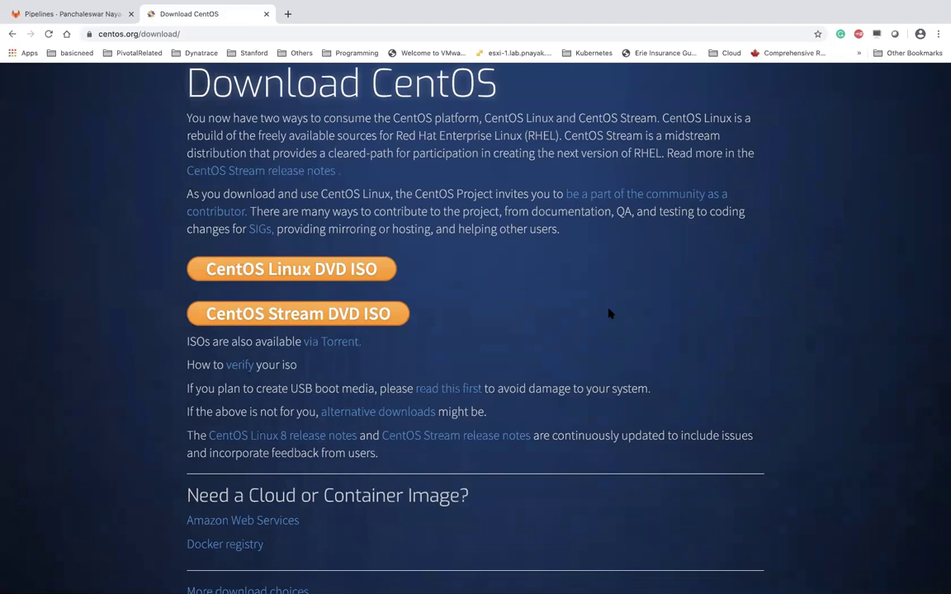
pyautogui.click(371, 271)
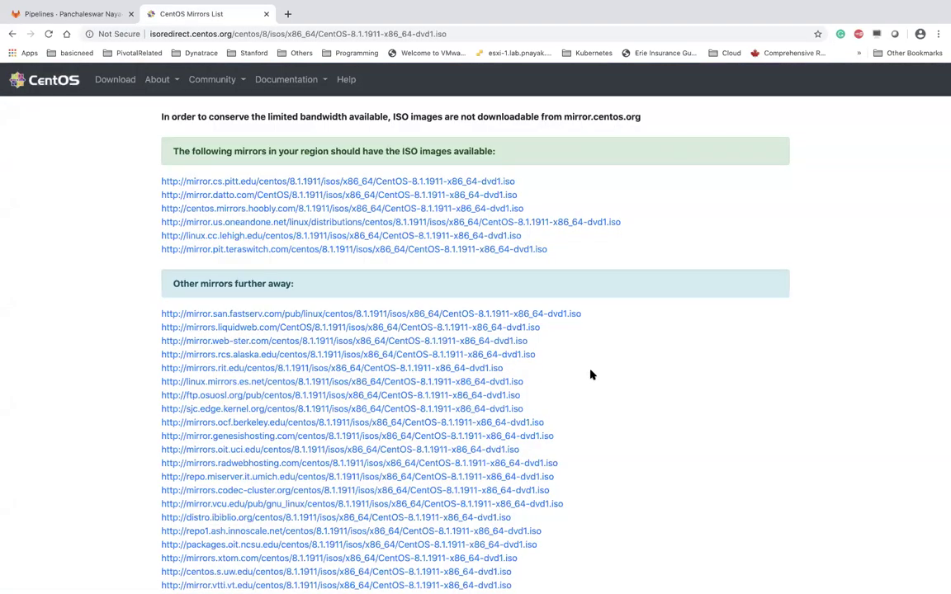
pyautogui.scroll(-5, 590, 374)
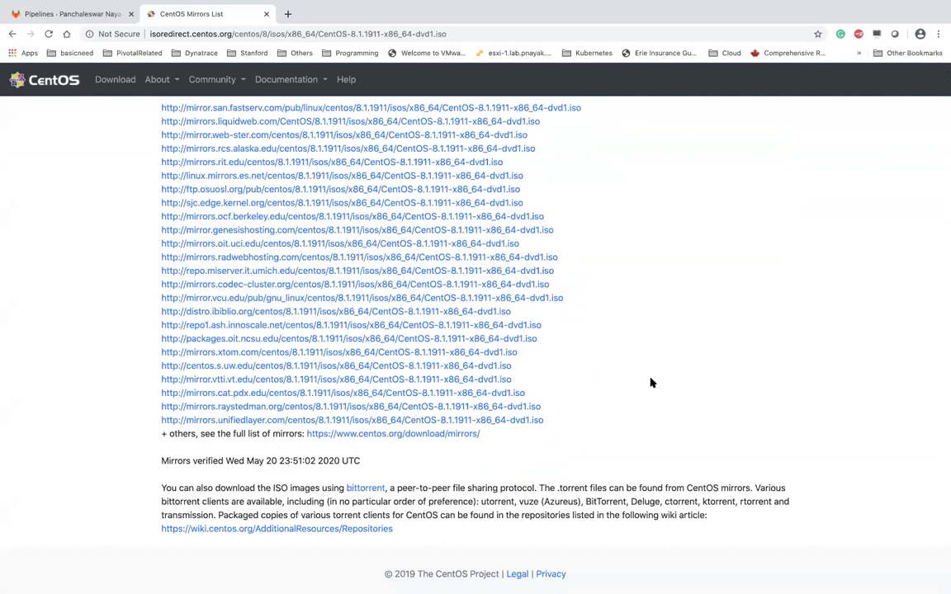
pyautogui.scroll(5, 650, 382)
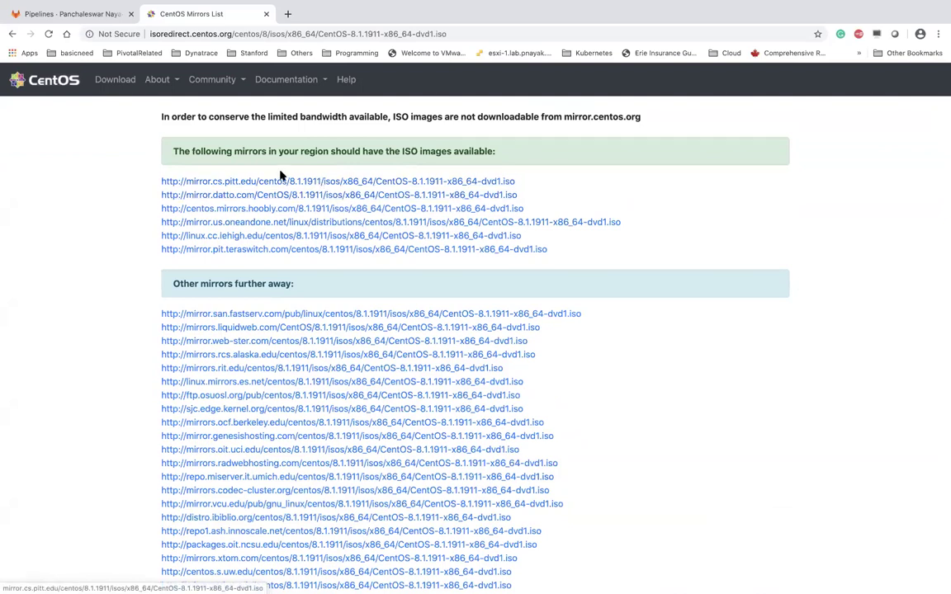
pyautogui.click(131, 84)
# - Open the More download choices page from Download CentOS
pyautogui.scroll(-2, 464, 394)
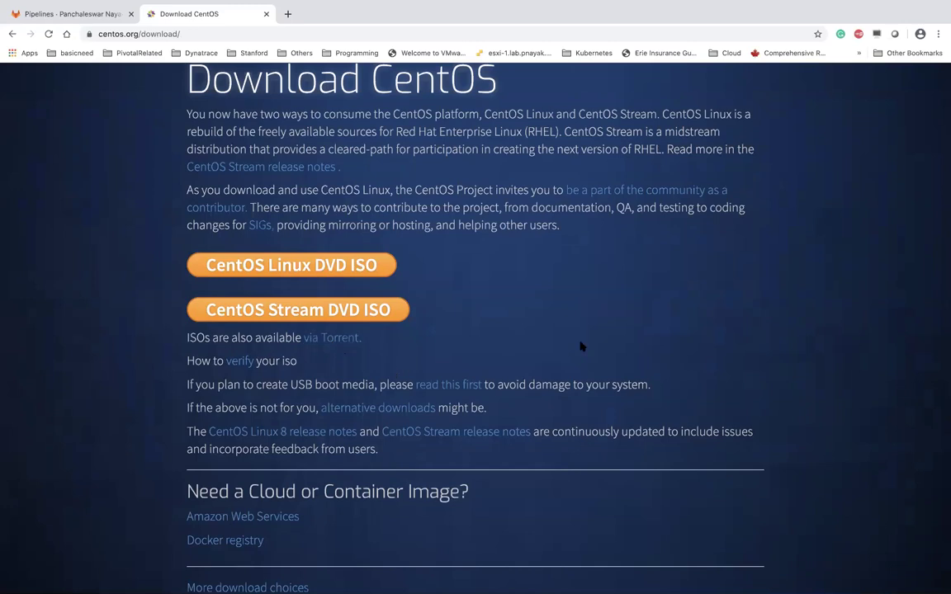
pyautogui.scroll(-1, 582, 346)
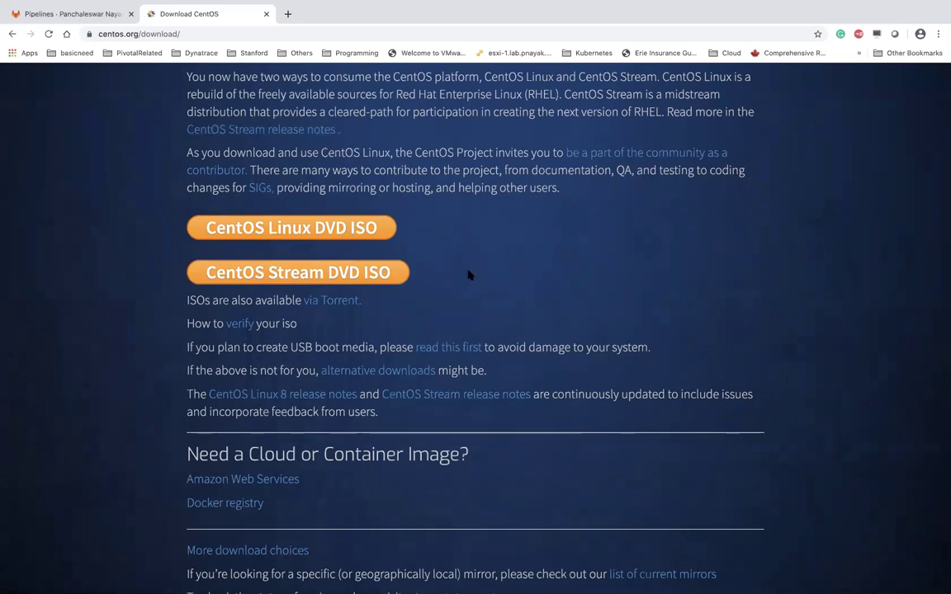
pyautogui.scroll(-2, 418, 397)
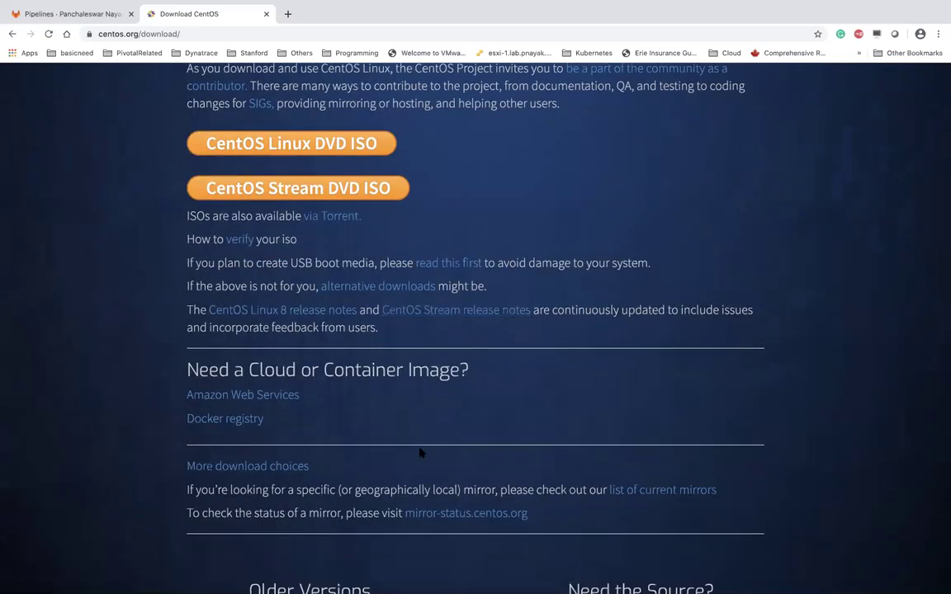
pyautogui.scroll(-2, 417, 398)
pyautogui.click(290, 387)
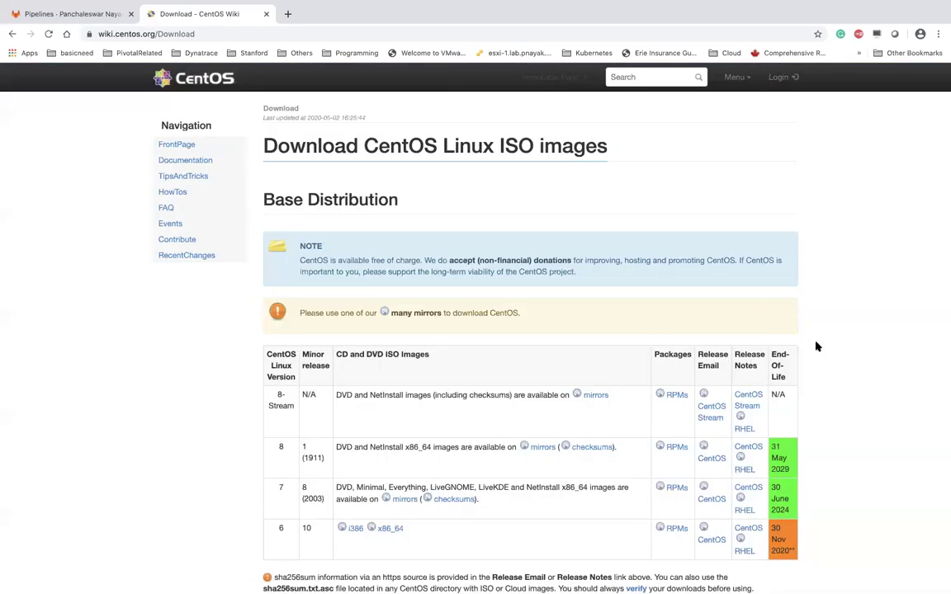
# - Examine the version 7 entry in the wiki's CentOS ISO image table
pyautogui.scroll(-2, 816, 346)
pyautogui.scroll(-1, 815, 347)
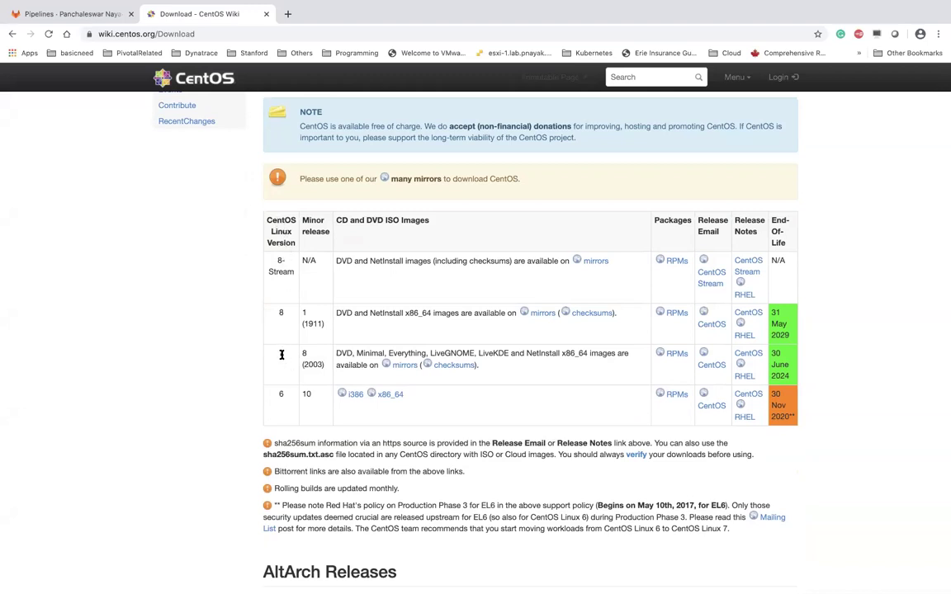
pyautogui.moveTo(279, 353); pyautogui.dragTo(286, 357)
pyautogui.scroll(-1, 845, 387)
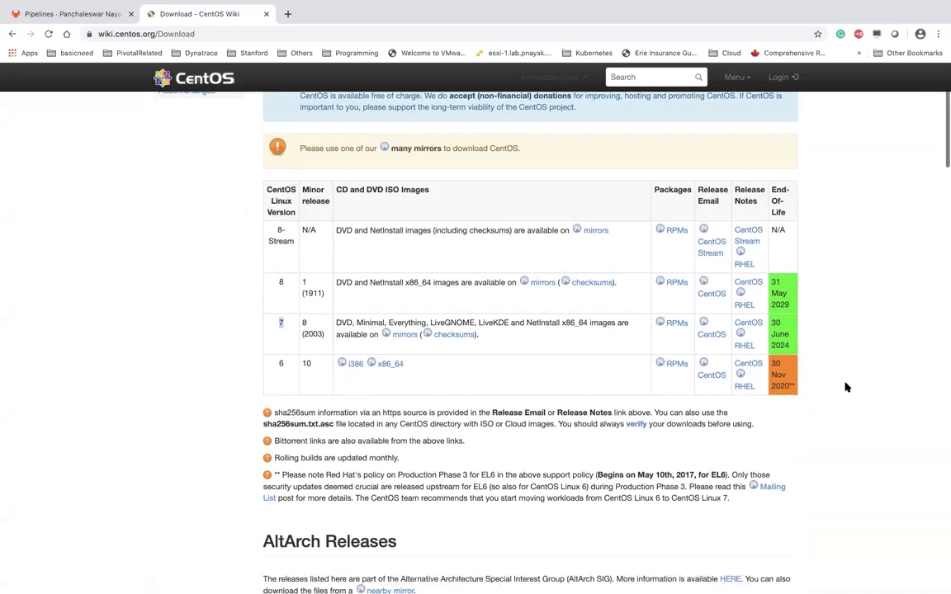
pyautogui.scroll(2, 844, 387)
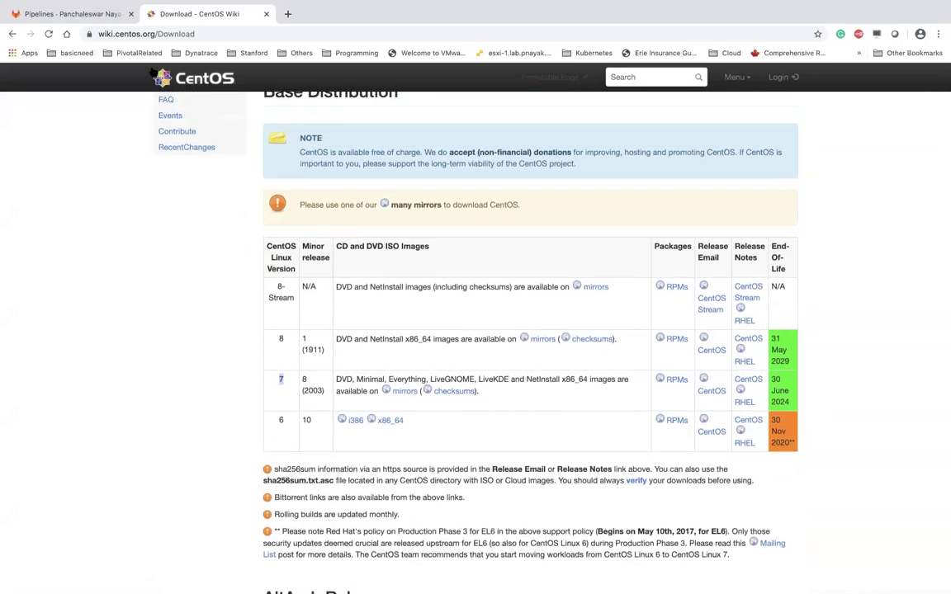
pyautogui.click(205, 36)
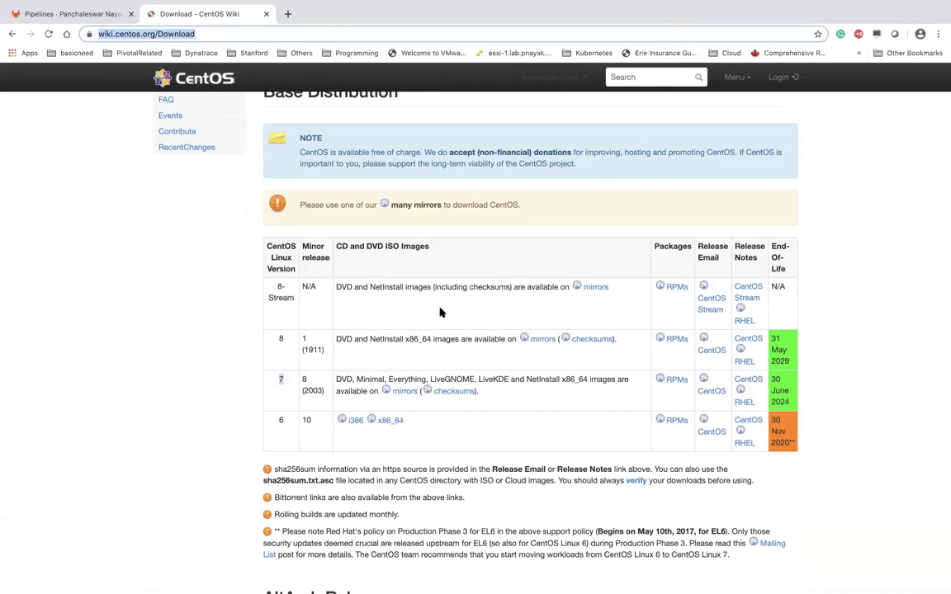
pyautogui.click(195, 252)
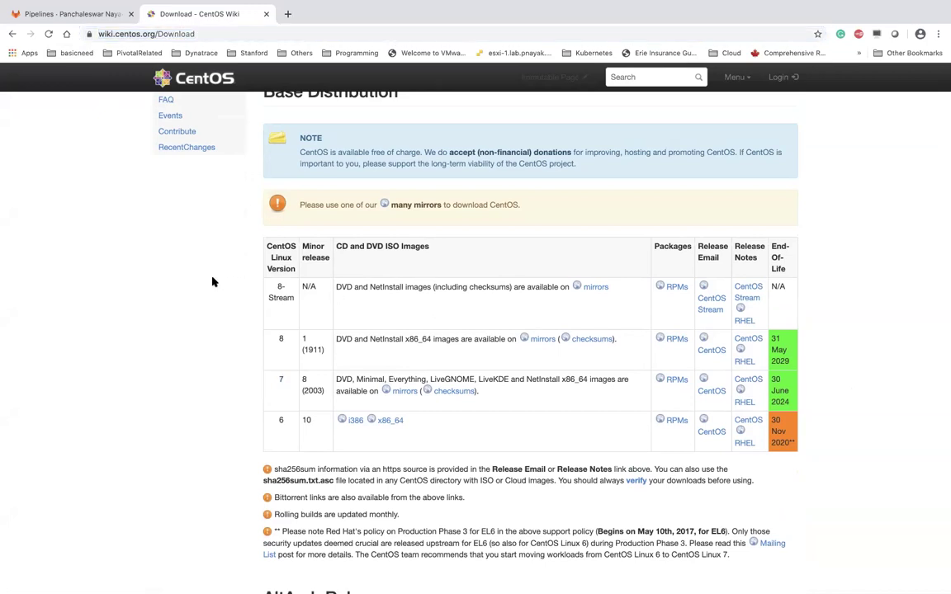
pyautogui.click(10, 33)
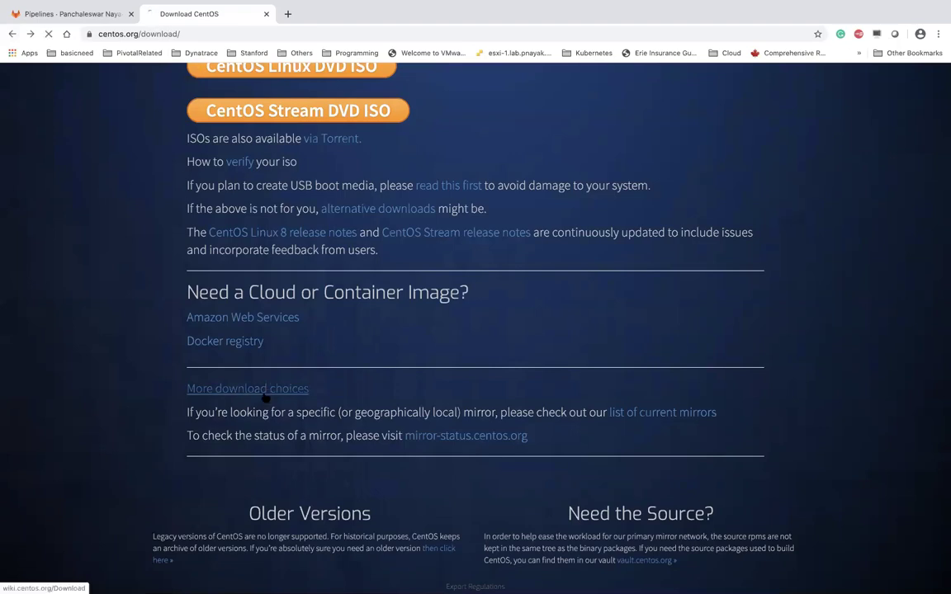
# - Read the CentOS Linux 7 (2003) release announcement and return to the ISO table
pyautogui.scroll(-1, 462, 459)
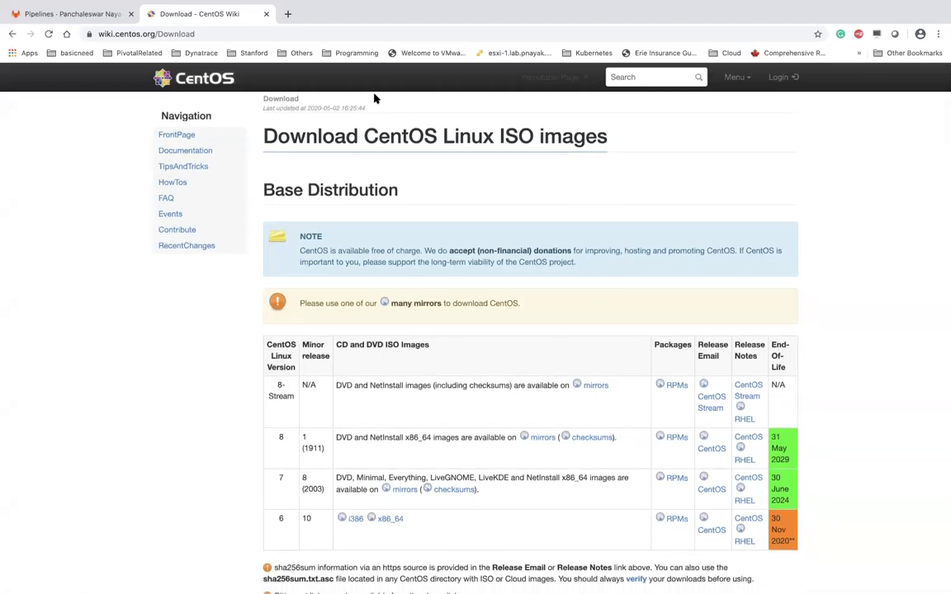
pyautogui.scroll(-3, 838, 420)
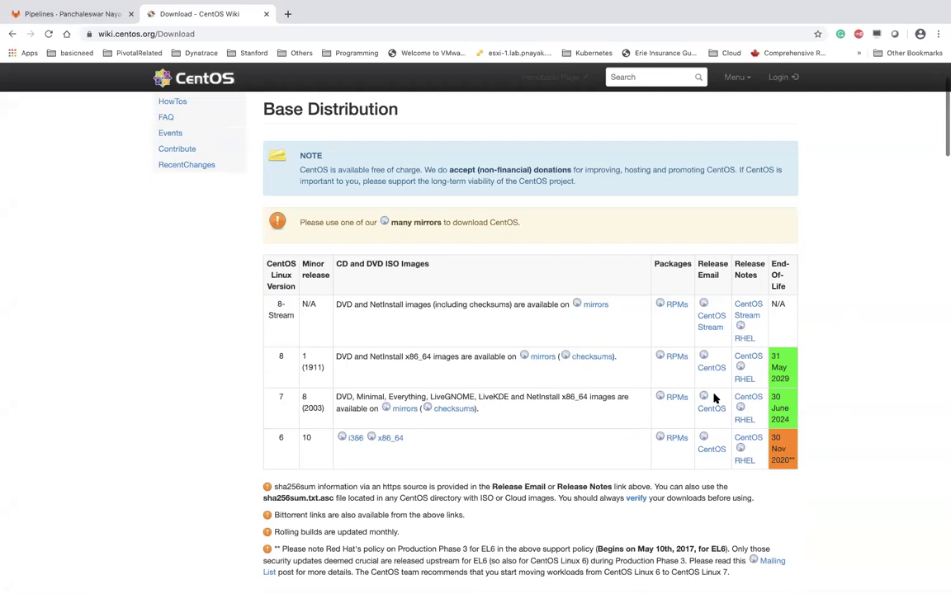
pyautogui.click(712, 409)
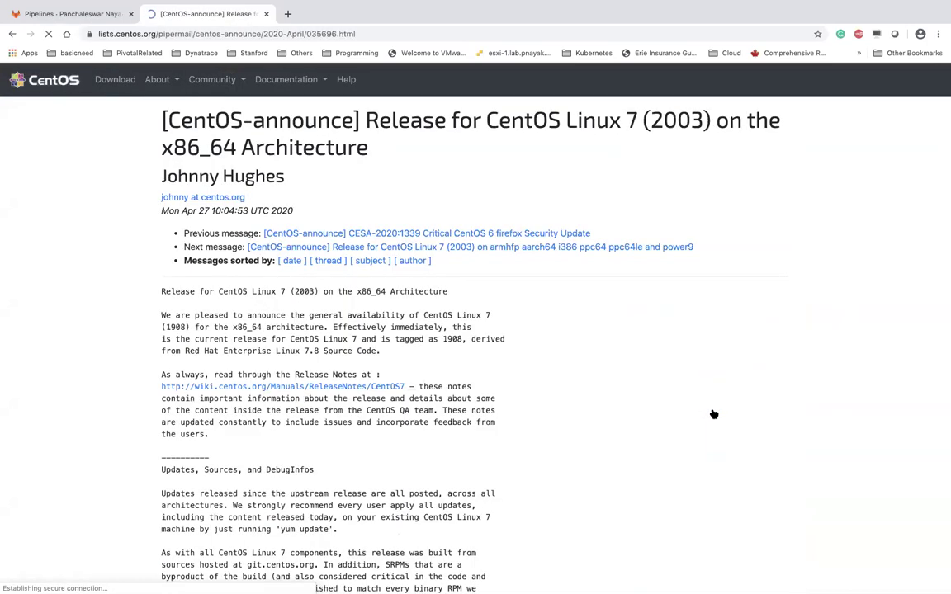
pyautogui.scroll(-15, 714, 414)
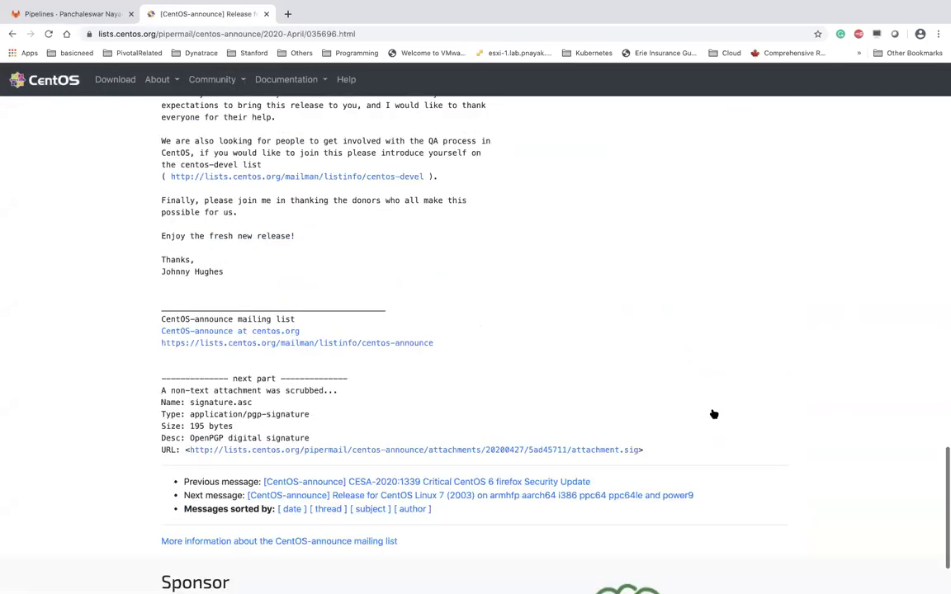
pyautogui.click(12, 37)
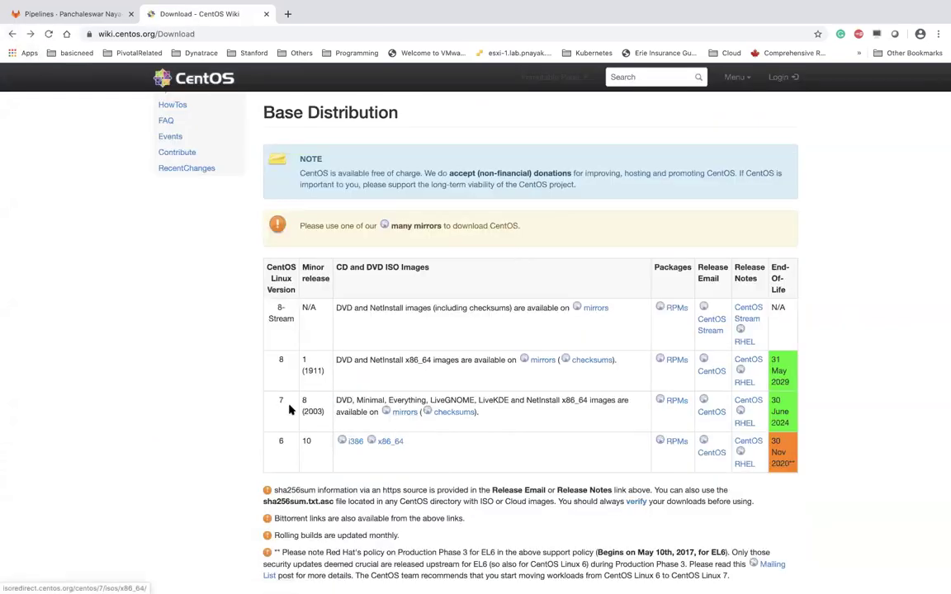
# - Open the CentOS 7 mirror list and choose the linux.cc.lehigh.edu x86_64 ISO directory
pyautogui.click(403, 411)
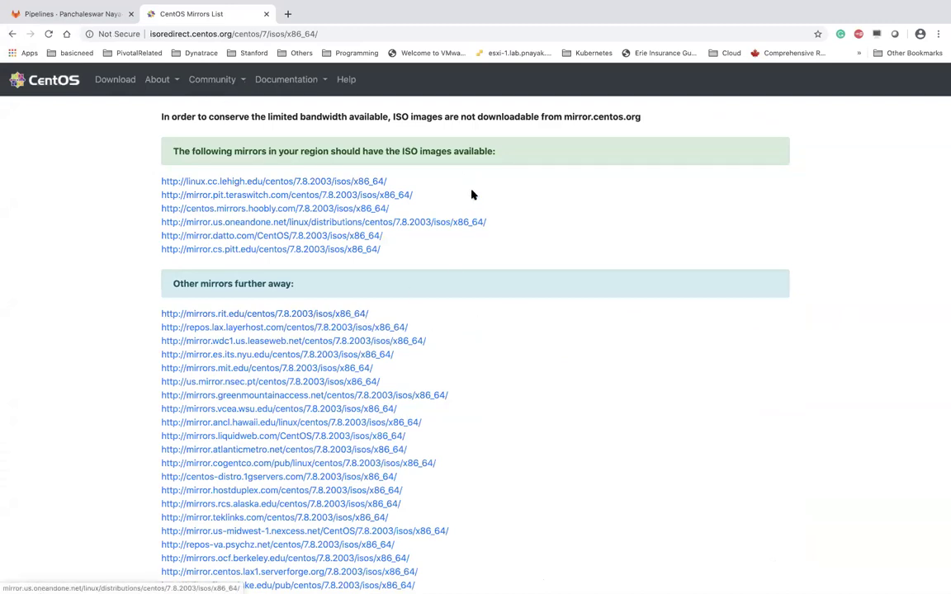
pyautogui.click(367, 182)
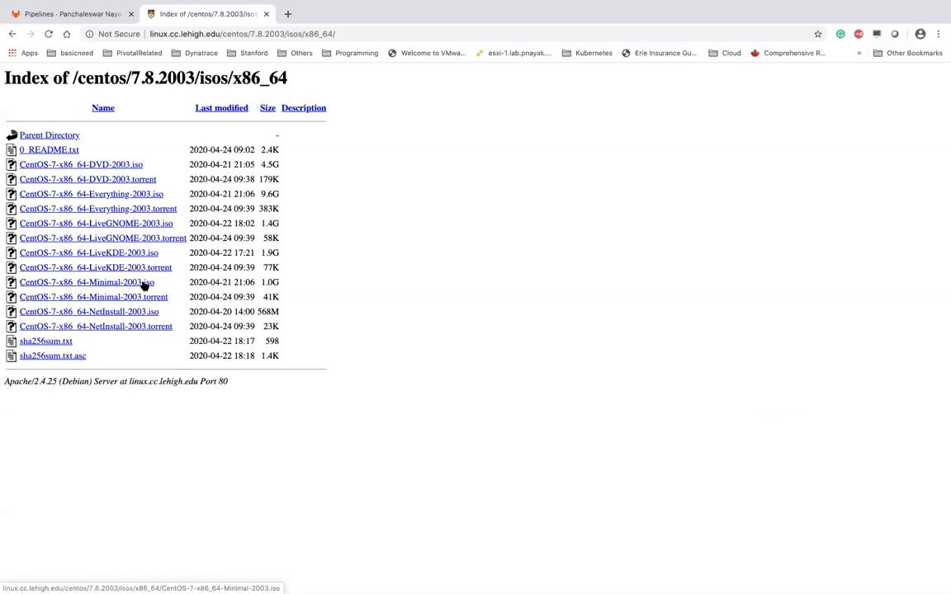
# - Download the CentOS 7 Minimal 2003 ISO into the iso folder
pyautogui.click(143, 283)
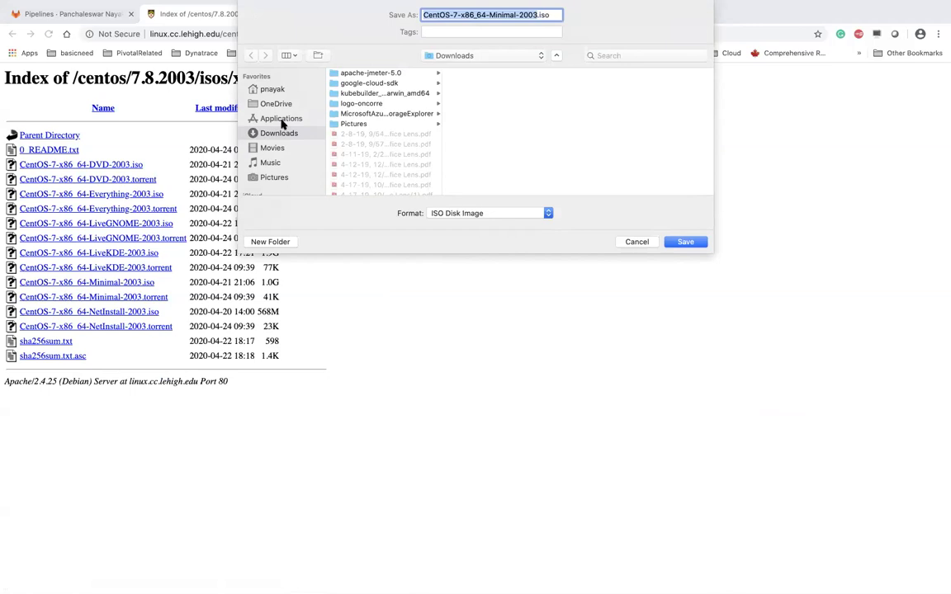
pyautogui.click(271, 90)
pyautogui.scroll(-10, 363, 163)
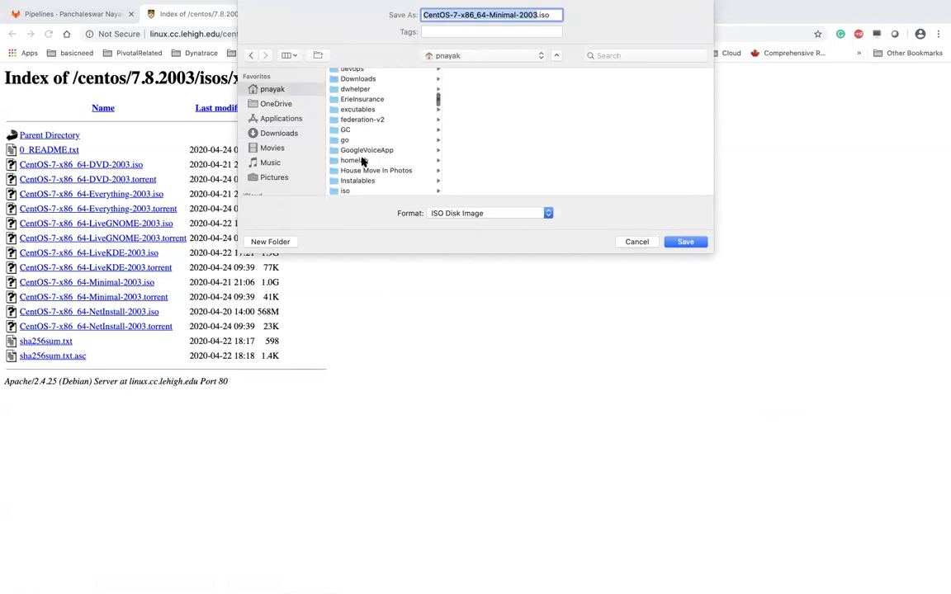
pyautogui.click(346, 191)
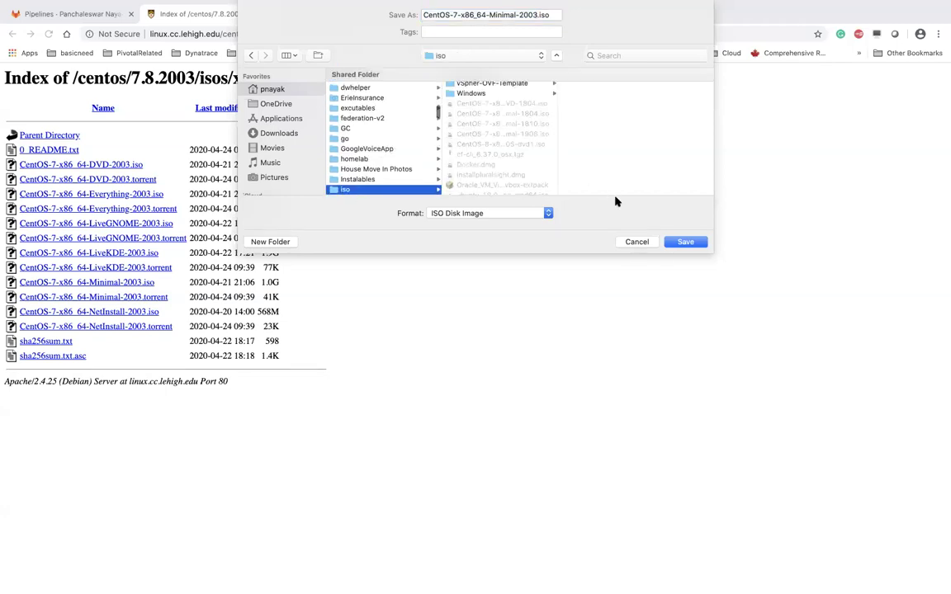
pyautogui.click(685, 242)
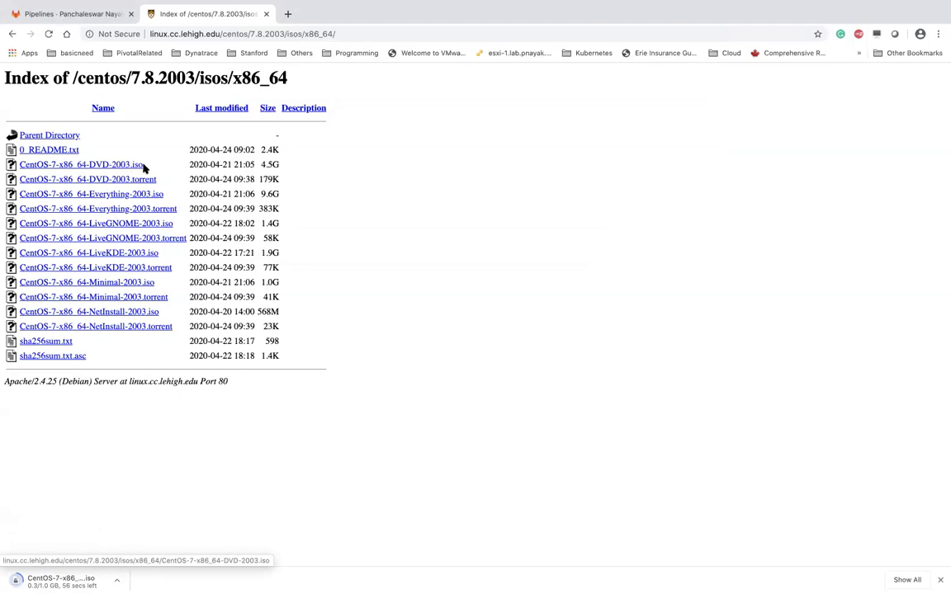
# - Note the DVD ISO's 4.5G size and date, then switch to VirtualBox Manager
pyautogui.moveTo(259, 164); pyautogui.dragTo(282, 166)
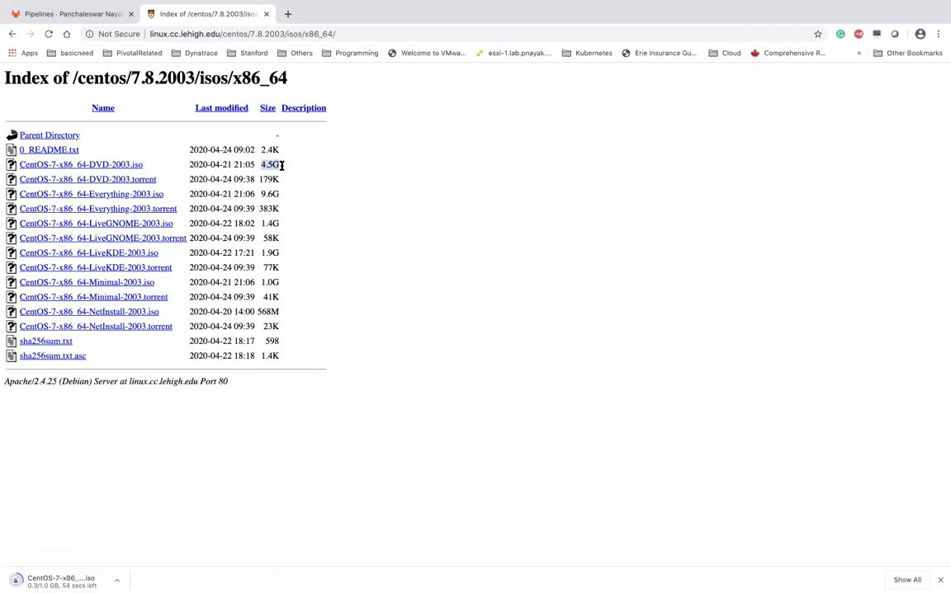
pyautogui.click(345, 178)
pyautogui.moveTo(189, 164); pyautogui.dragTo(229, 164)
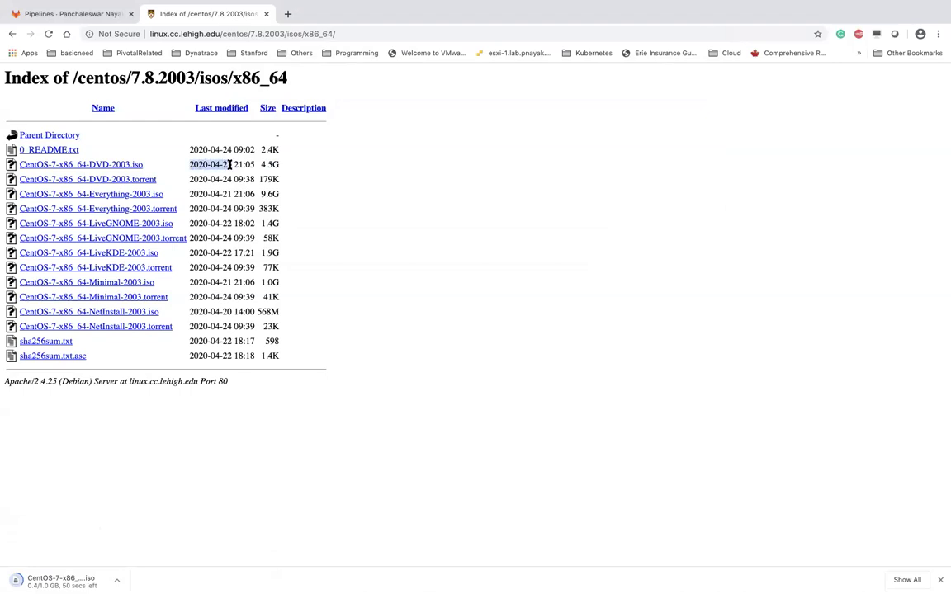
pyautogui.click(214, 164)
pyautogui.moveTo(190, 164); pyautogui.dragTo(233, 164)
pyautogui.click(345, 236)
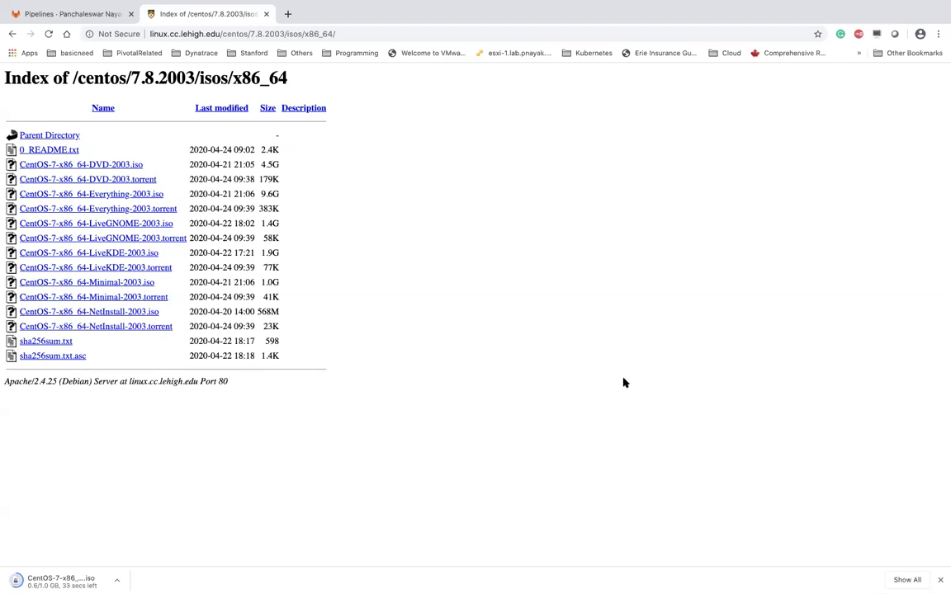
pyautogui.hotkey('ctrl', 'Up')
pyautogui.click(427, 409)
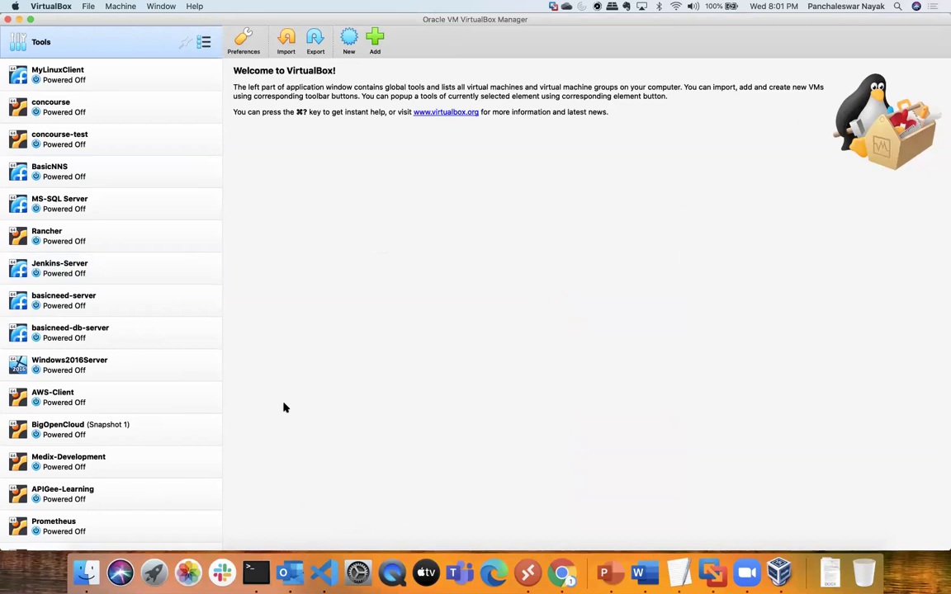
# - Start File > New Cloud VM and take the manager window out of full-screen
pyautogui.click(89, 8)
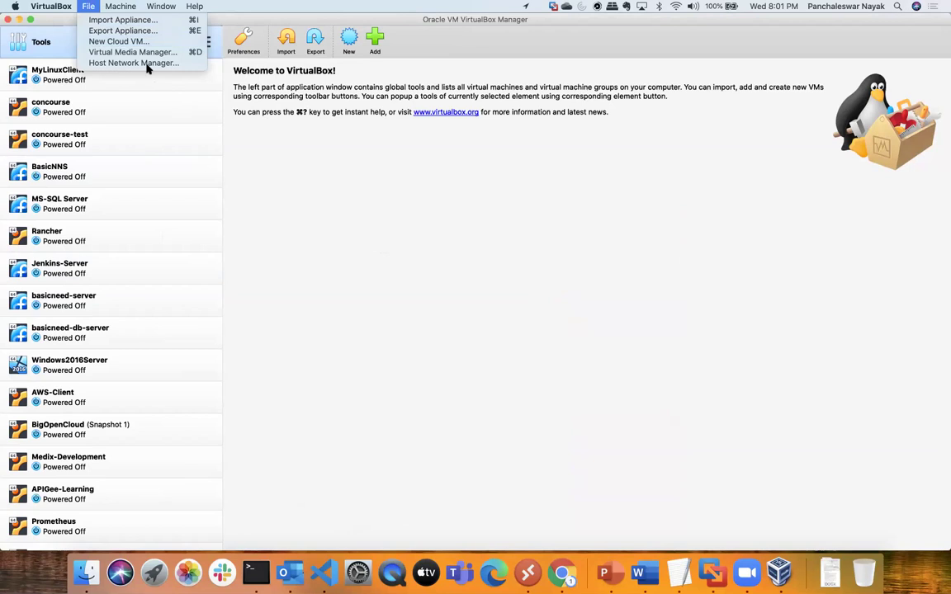
pyautogui.click(115, 41)
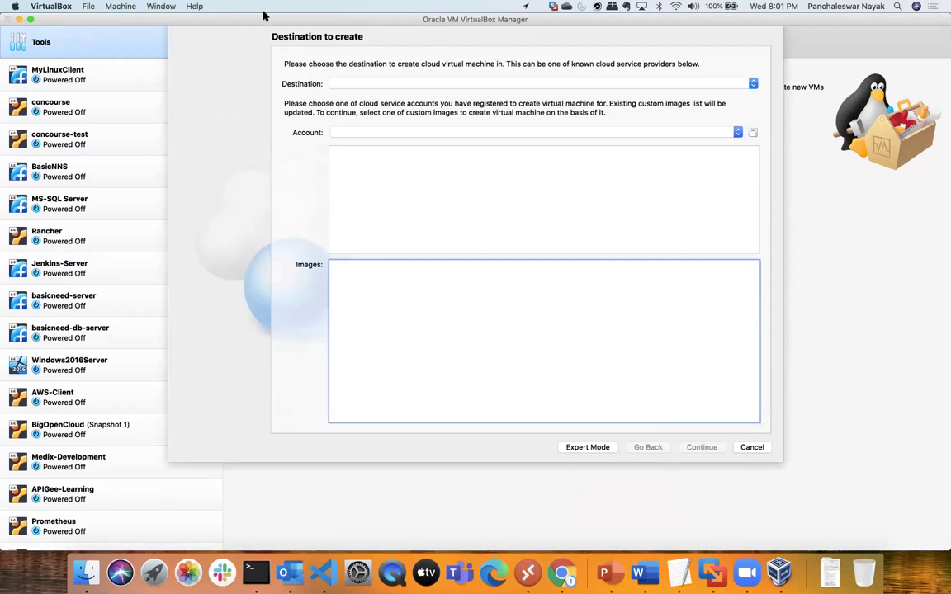
pyautogui.click(30, 19)
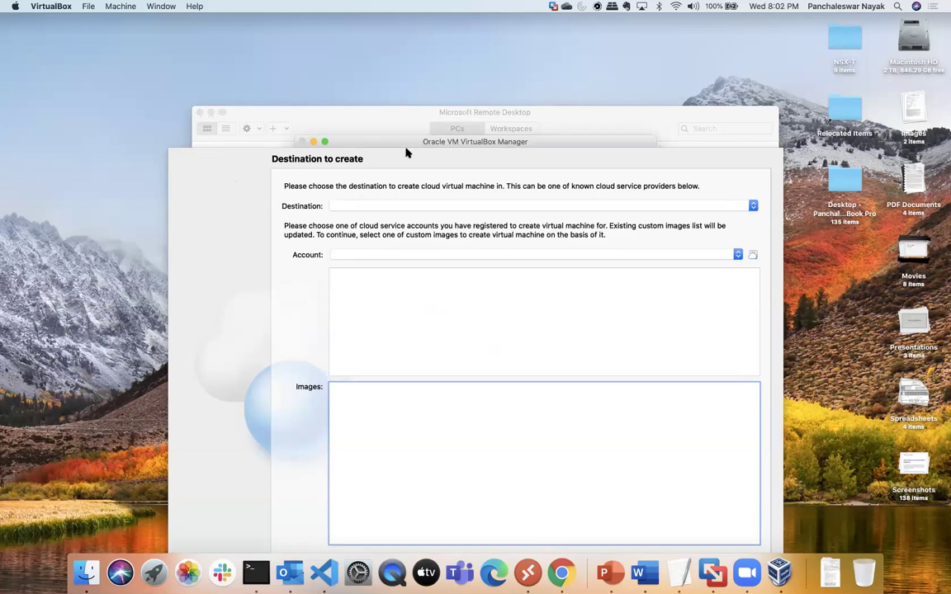
# - Close the Remote Desktop window and return to the VirtualBox dialog
pyautogui.click(198, 111)
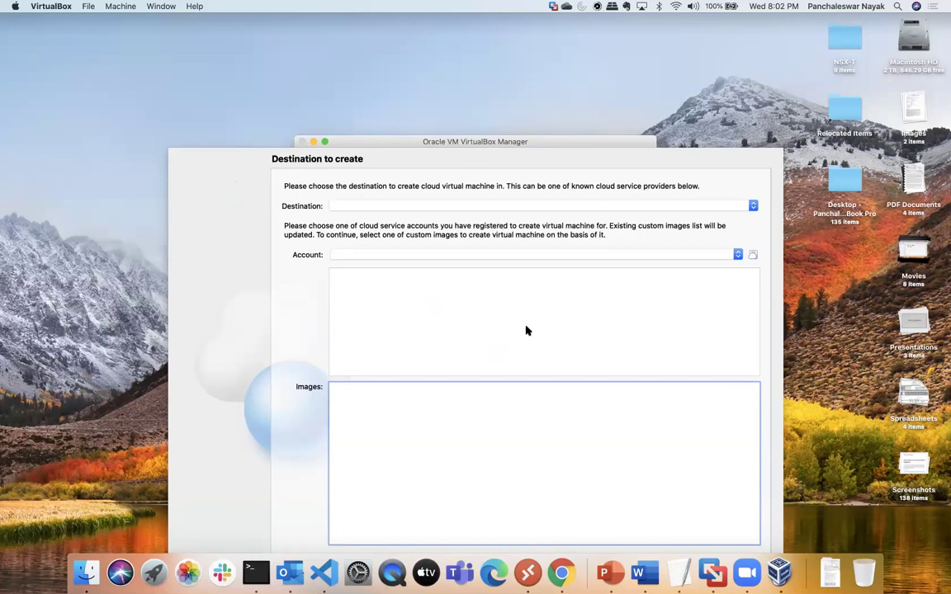
pyautogui.hotkey('ctrl', 'Up')
pyautogui.click(756, 545)
# - Cancel the cloud VM wizard and reposition and enlarge the VirtualBox Manager window
pyautogui.moveTo(472, 145); pyautogui.dragTo(363, 62)
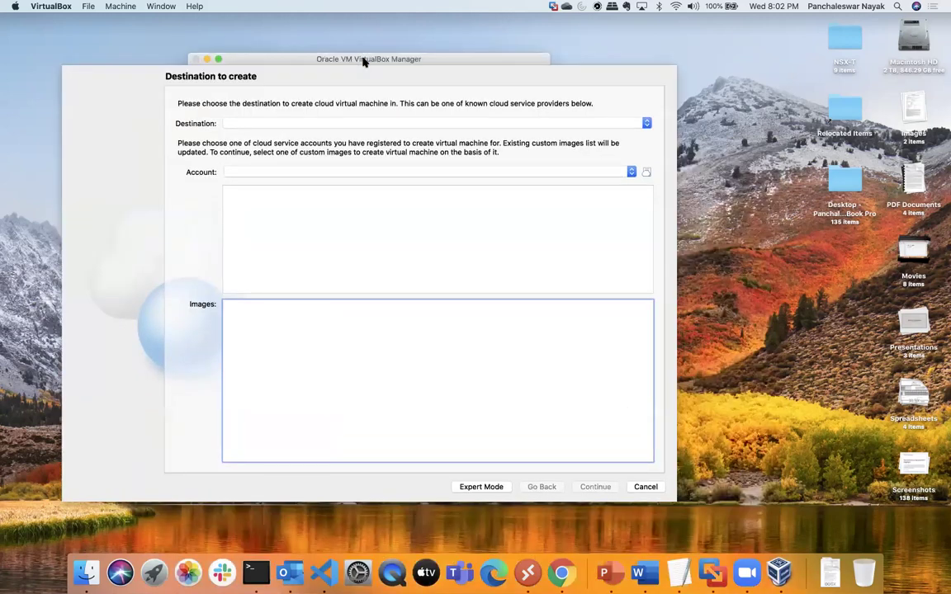
pyautogui.click(654, 488)
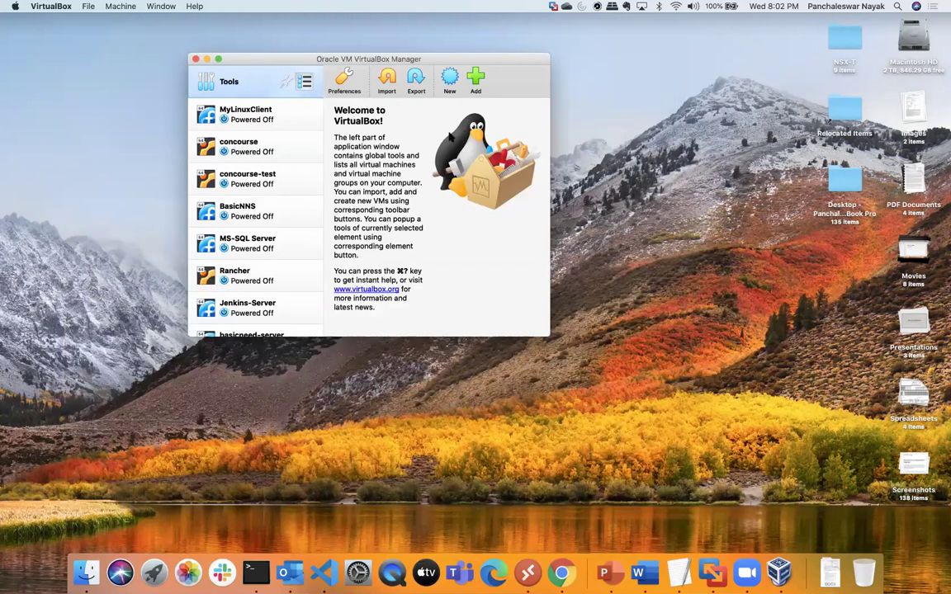
pyautogui.moveTo(303, 59); pyautogui.dragTo(376, 122)
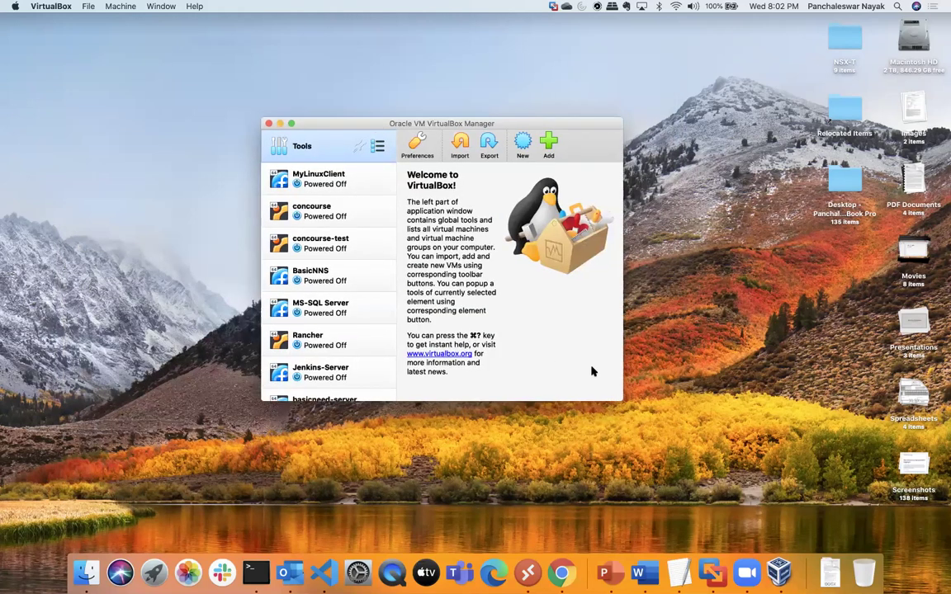
pyautogui.moveTo(619, 401); pyautogui.dragTo(828, 504)
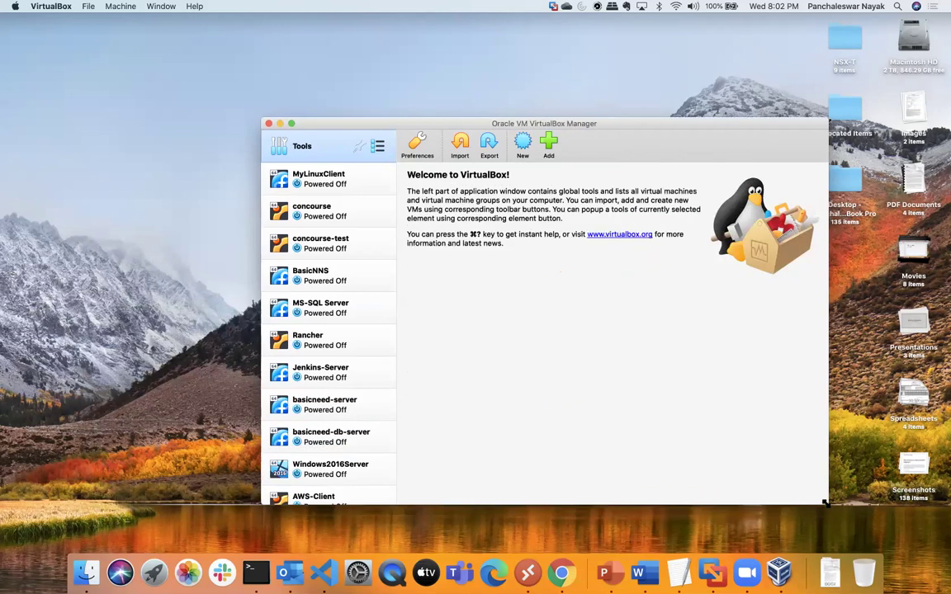
# - Open and cancel the new-VM wizard, then quit VirtualBox from the Manager window
pyautogui.moveTo(628, 128); pyautogui.dragTo(499, 130)
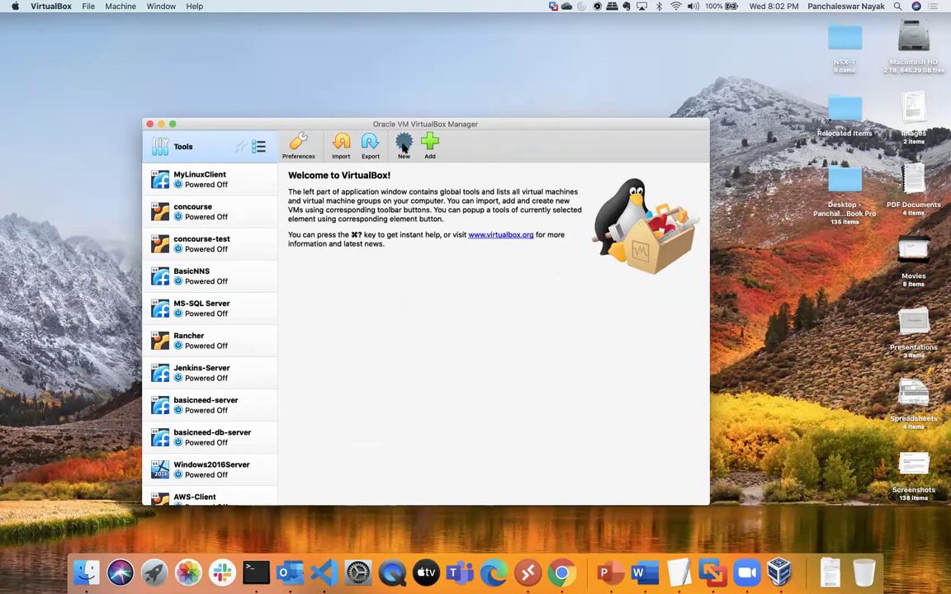
pyautogui.click(404, 146)
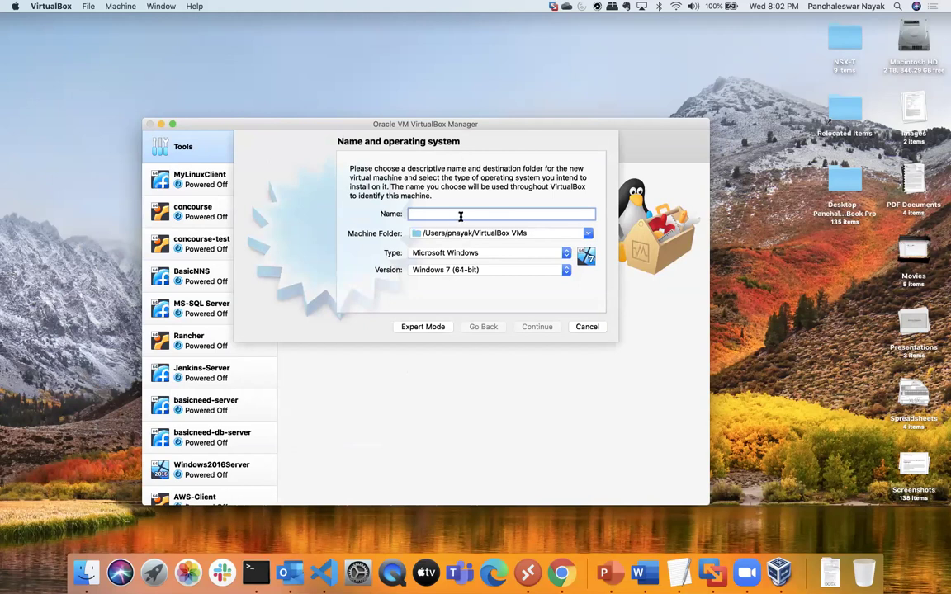
pyautogui.click(586, 326)
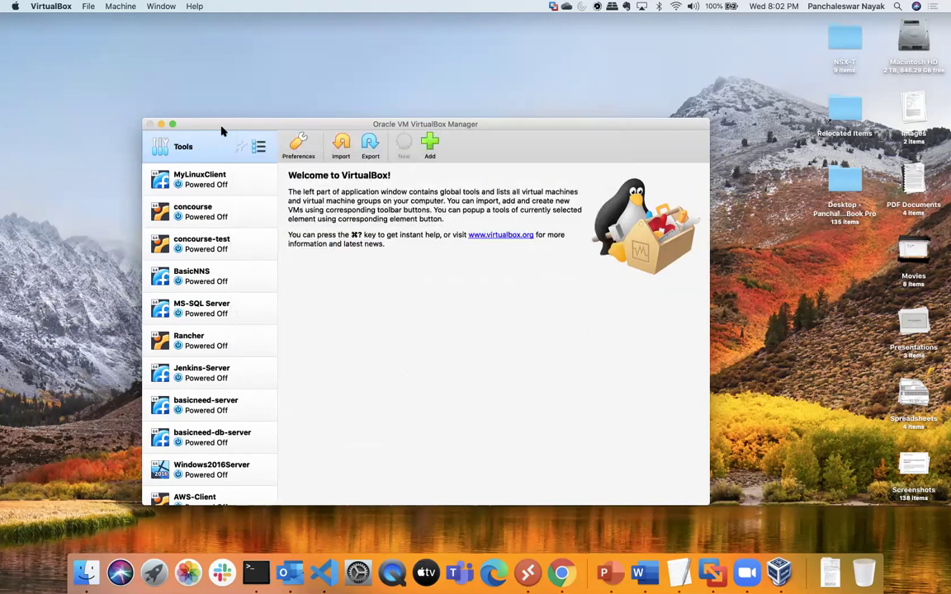
pyautogui.click(150, 124)
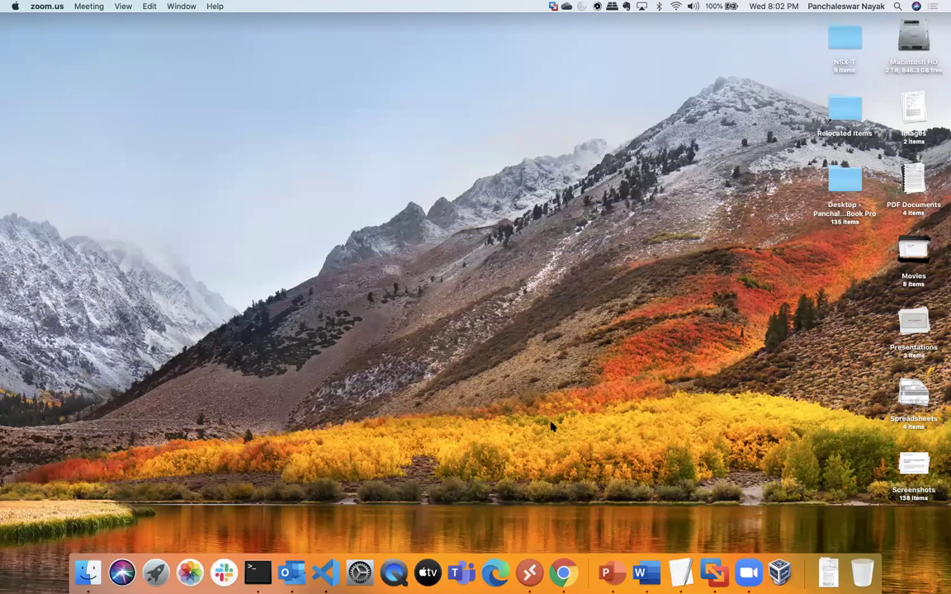
# - Find VirtualBox on the second Launchpad page and launch it
pyautogui.click(171, 570)
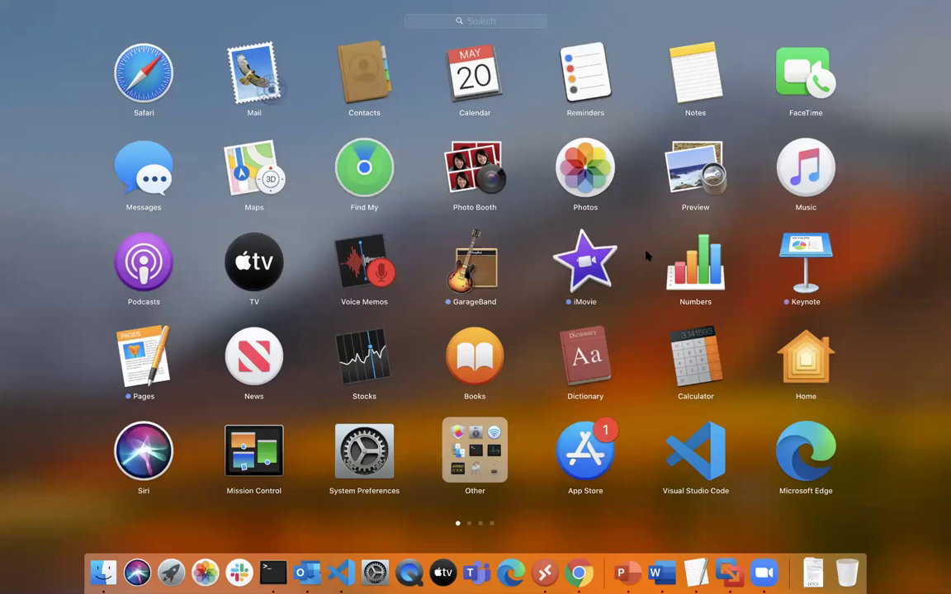
pyautogui.hscroll(3, 500, 329)
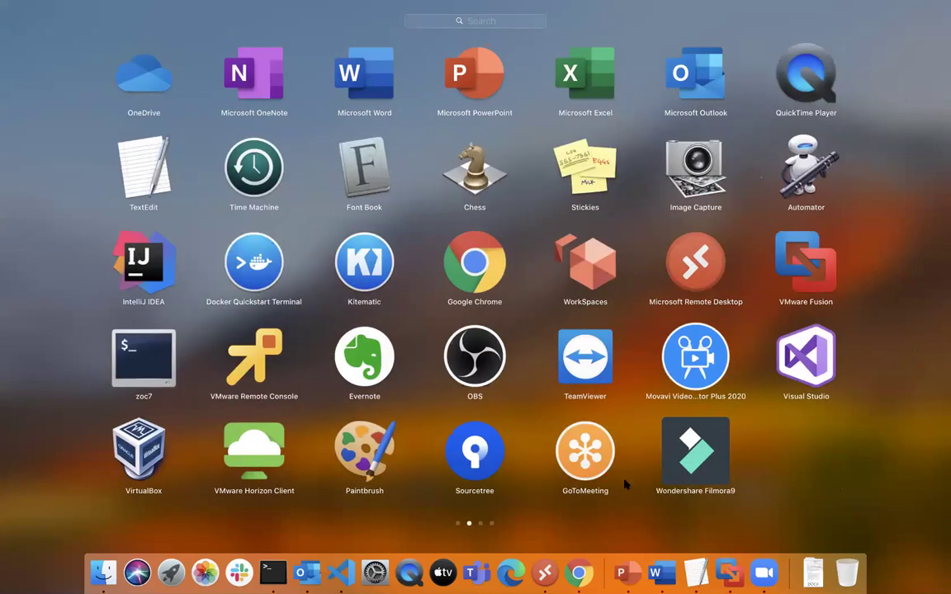
pyautogui.hscroll(3, 625, 485)
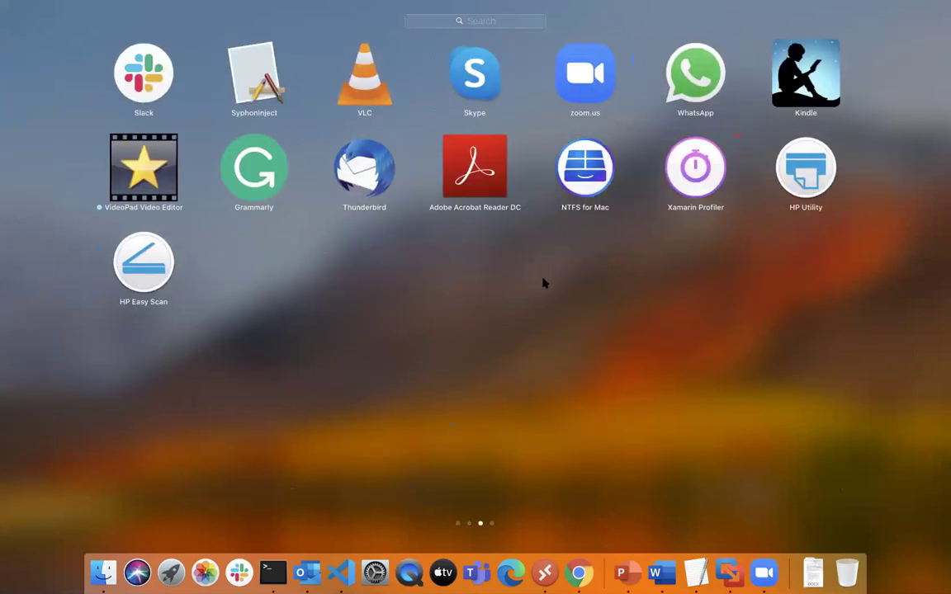
pyautogui.hscroll(-3, 543, 282)
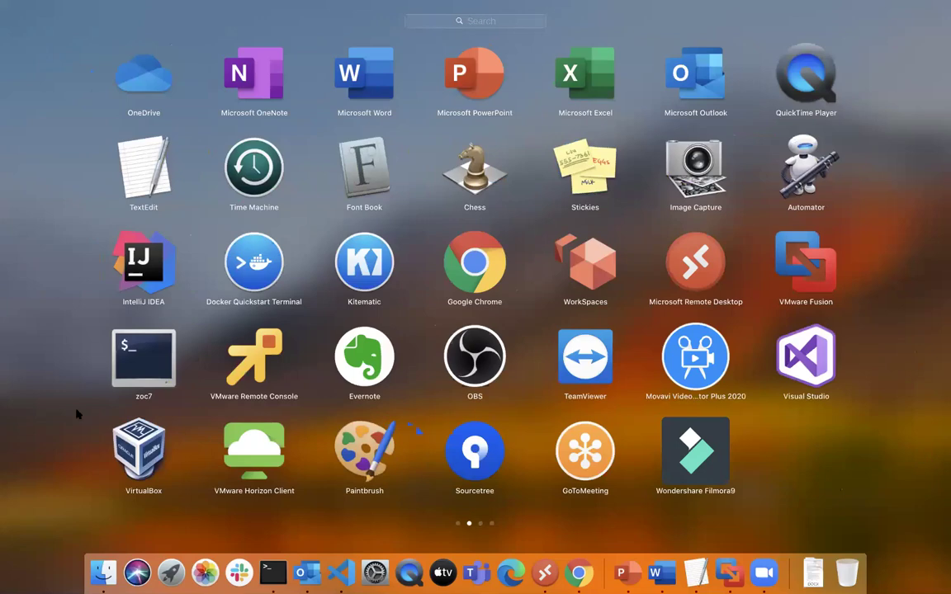
pyautogui.click(138, 442)
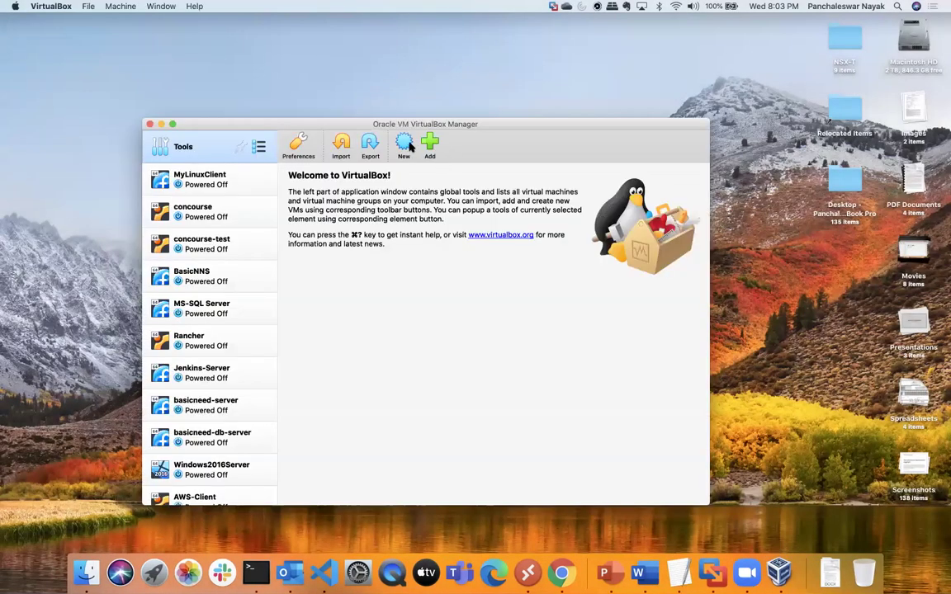
# - Name the new machine CentOS7-BaseImage with type Linux and version Red Hat (64-bit)
pyautogui.click(405, 146)
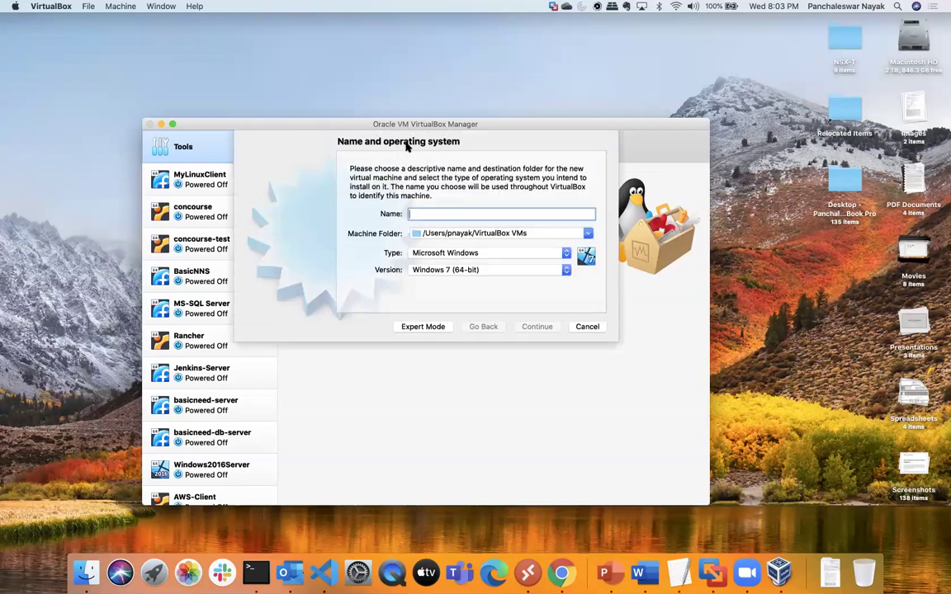
pyautogui.write('CentOS7-')
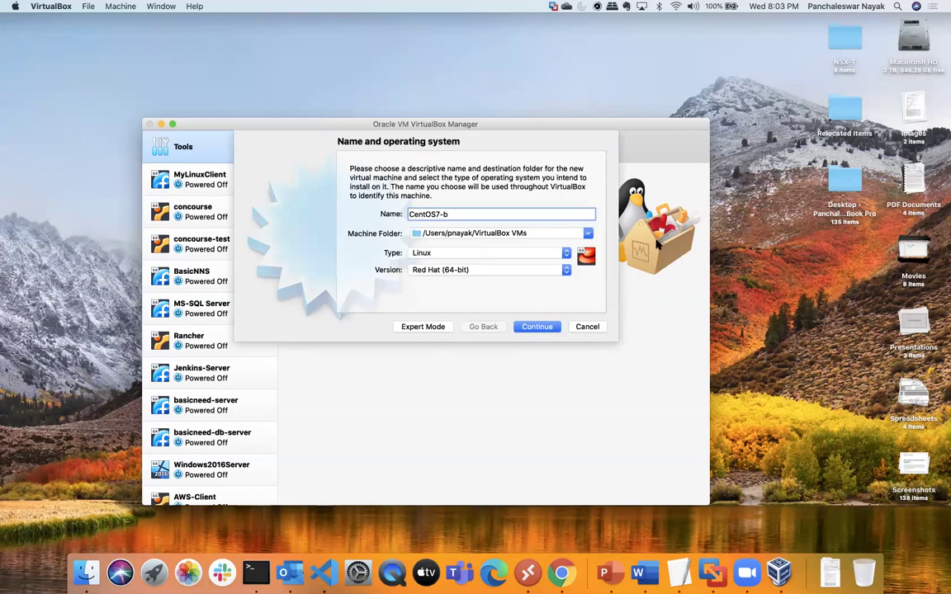
pyautogui.write('baseImage')
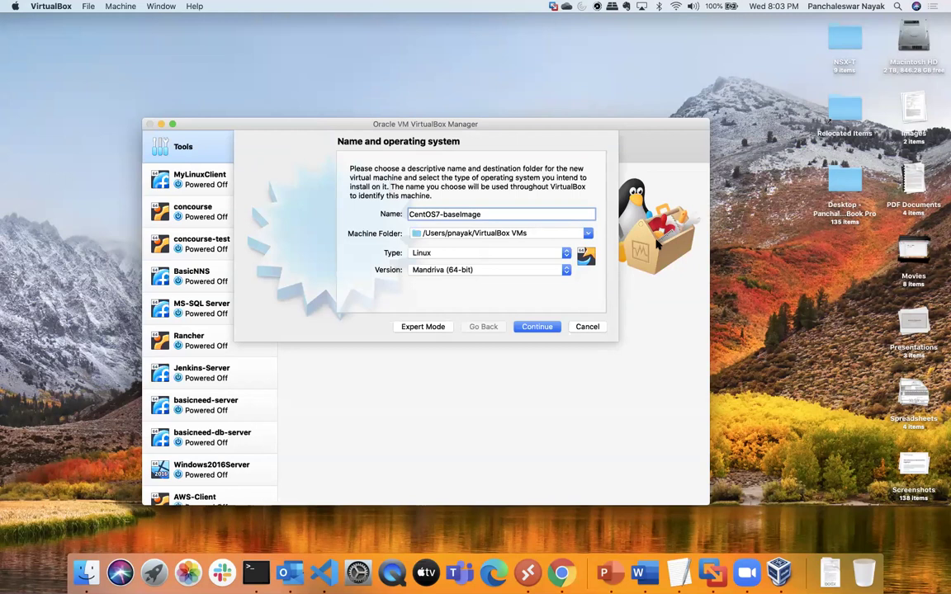
pyautogui.click(444, 214)
pyautogui.press('Delete')
pyautogui.write('B')
pyautogui.click(450, 270)
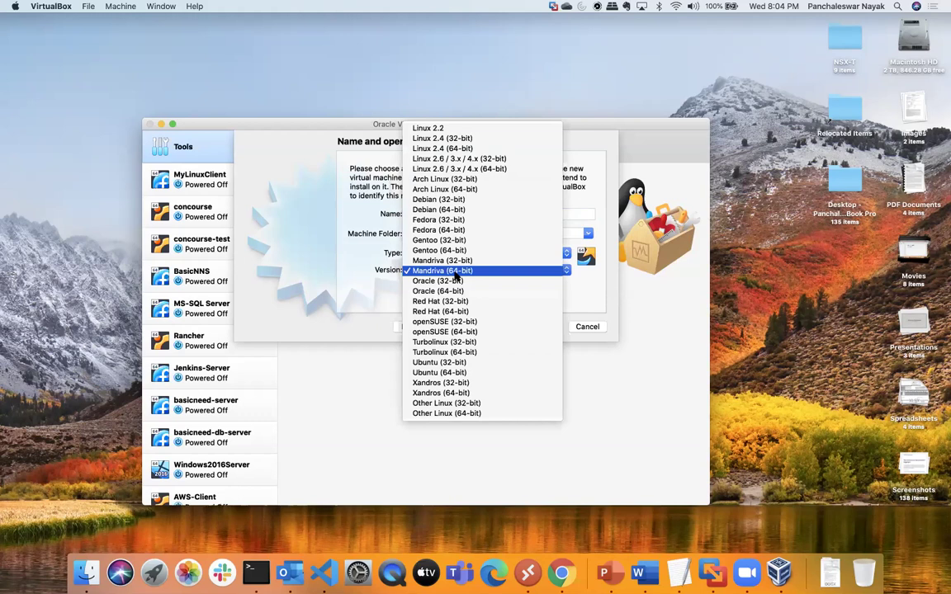
pyautogui.click(450, 312)
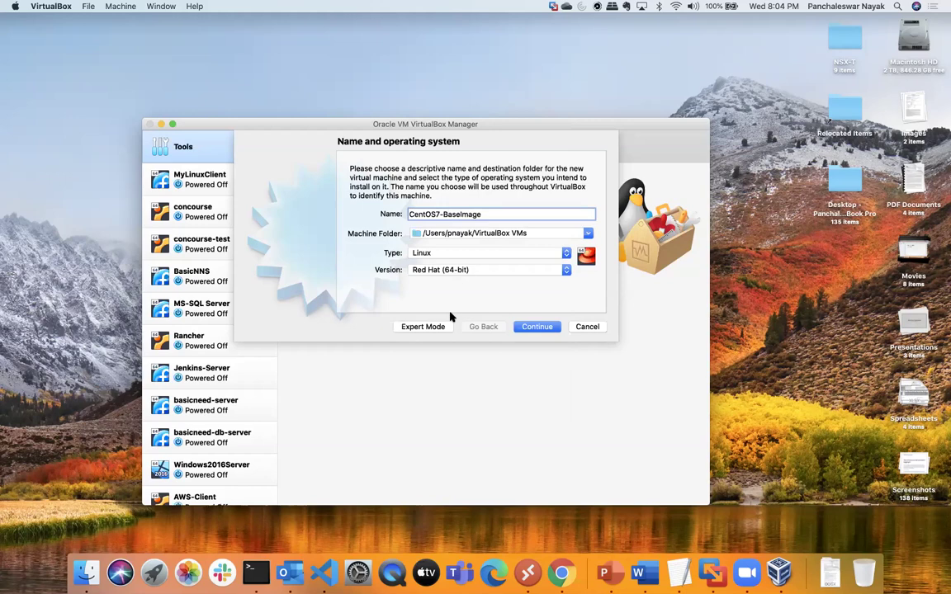
pyautogui.click(561, 572)
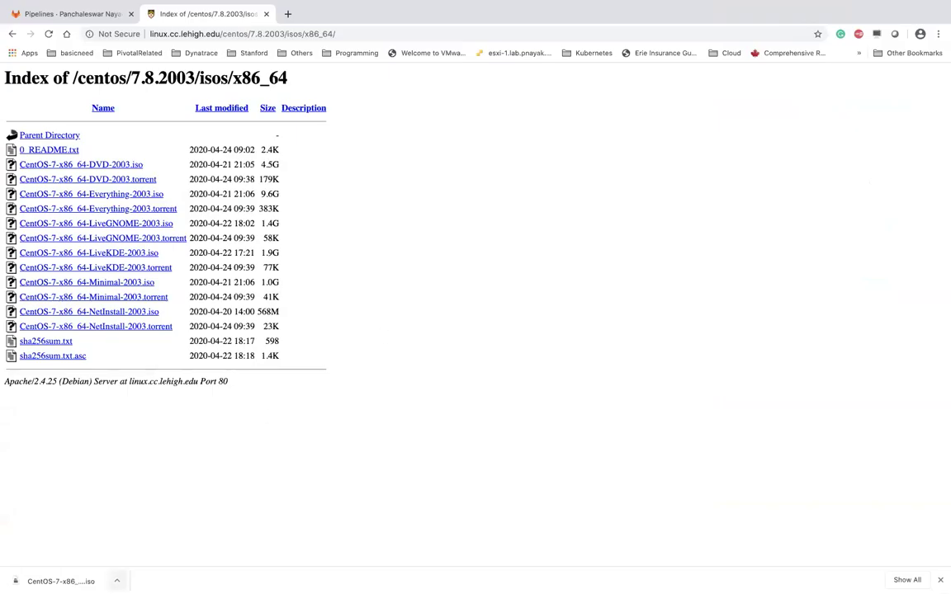
pyautogui.click(113, 581)
pyautogui.click(142, 566)
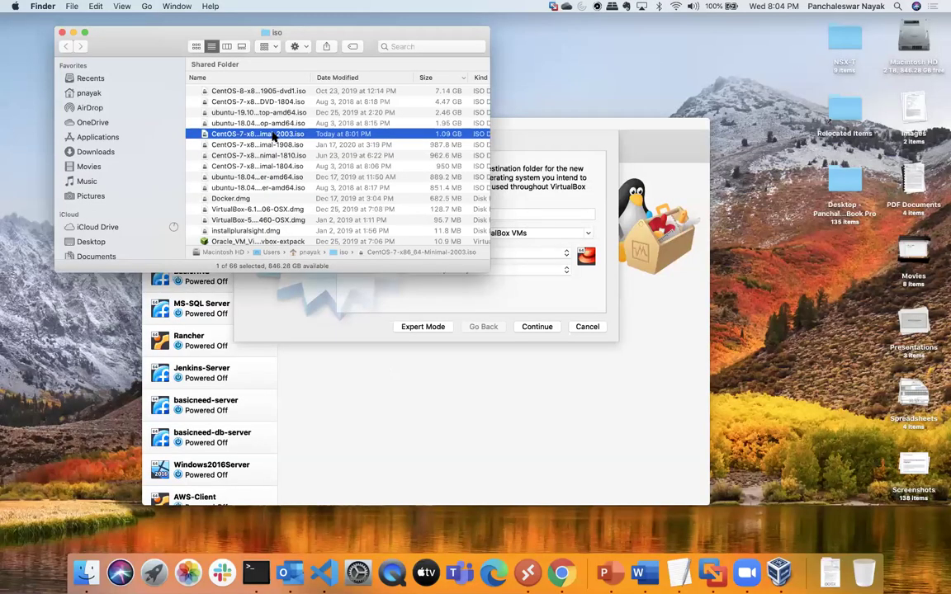
pyautogui.click(63, 33)
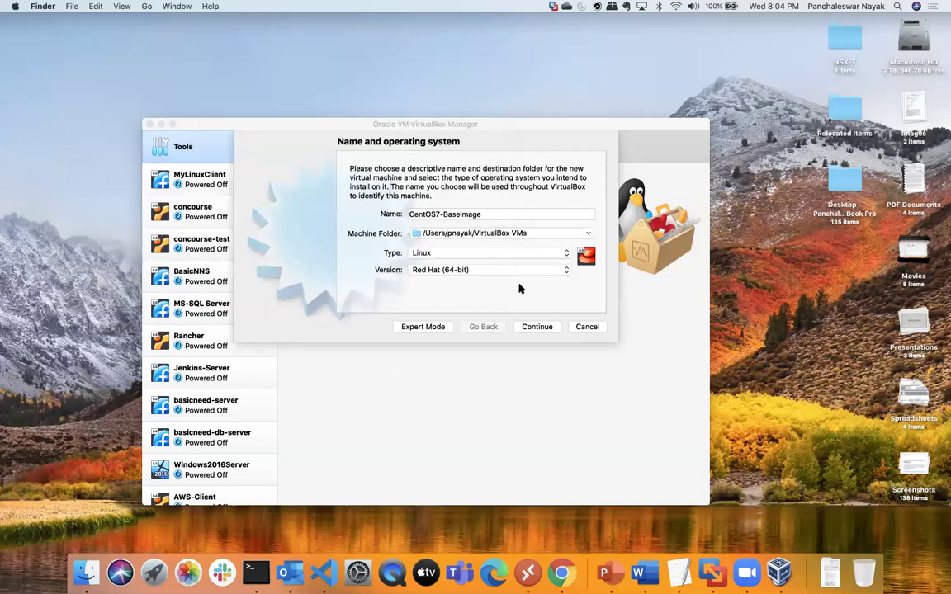
# - Continue to the memory page and set the memory size to 8192 MB
pyautogui.click(536, 327)
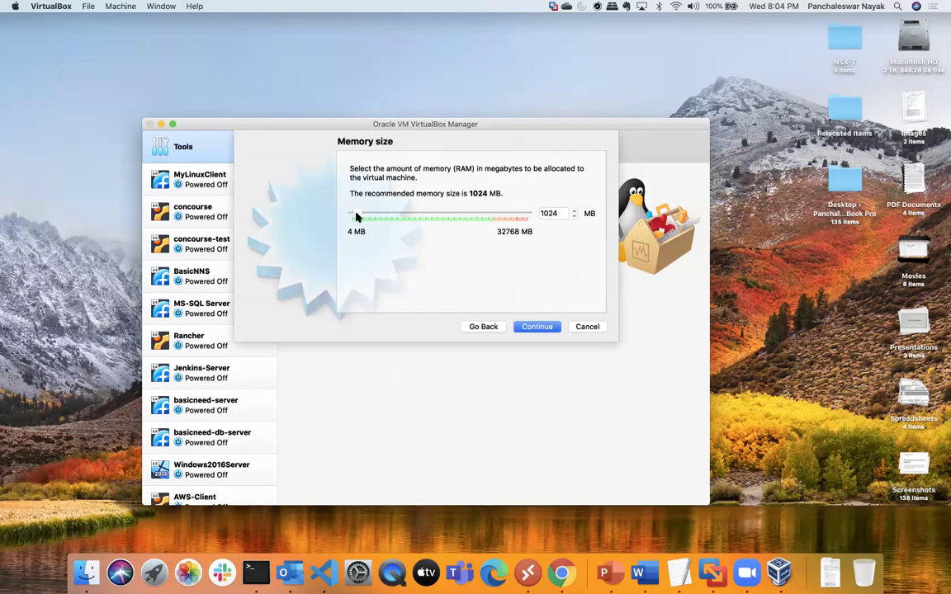
pyautogui.moveTo(357, 216); pyautogui.dragTo(377, 215)
pyautogui.moveTo(376, 216); pyautogui.dragTo(366, 214)
pyautogui.moveTo(363, 215); pyautogui.dragTo(360, 215)
pyautogui.moveTo(358, 216); pyautogui.dragTo(396, 219)
# - Create a new dynamically allocated VDI virtual hard disk for the machine
pyautogui.click(538, 327)
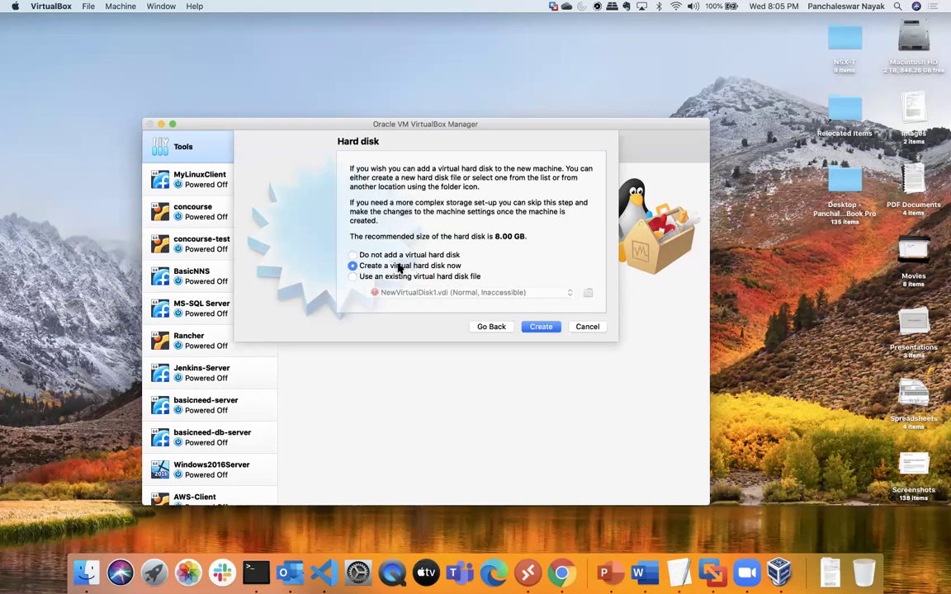
pyautogui.click(541, 328)
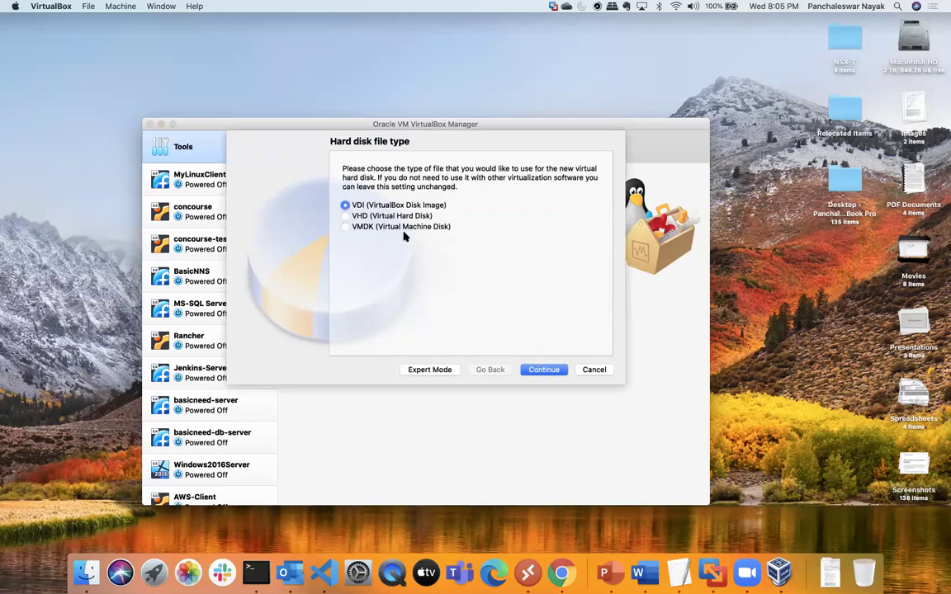
pyautogui.click(544, 370)
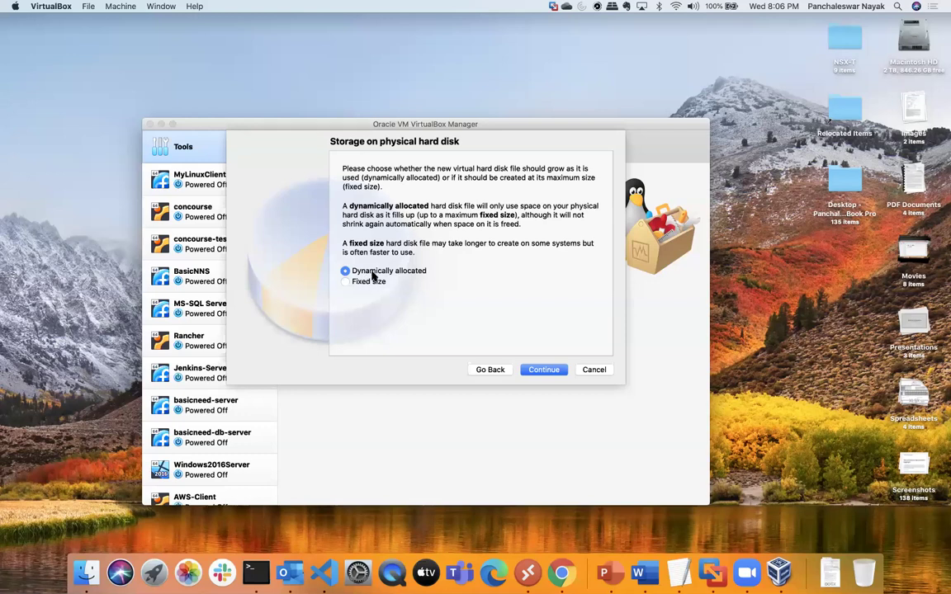
pyautogui.click(549, 371)
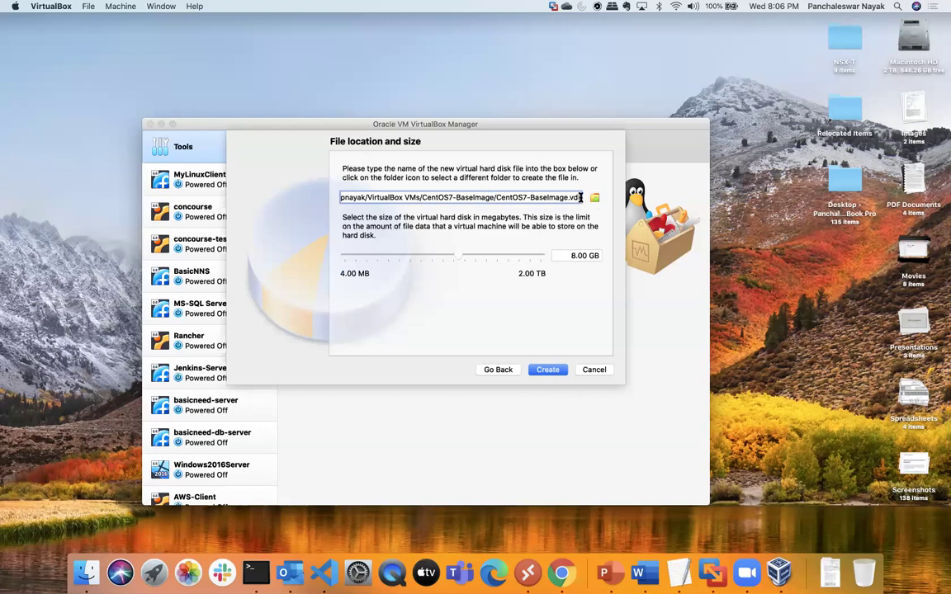
pyautogui.moveTo(580, 200); pyautogui.dragTo(497, 197)
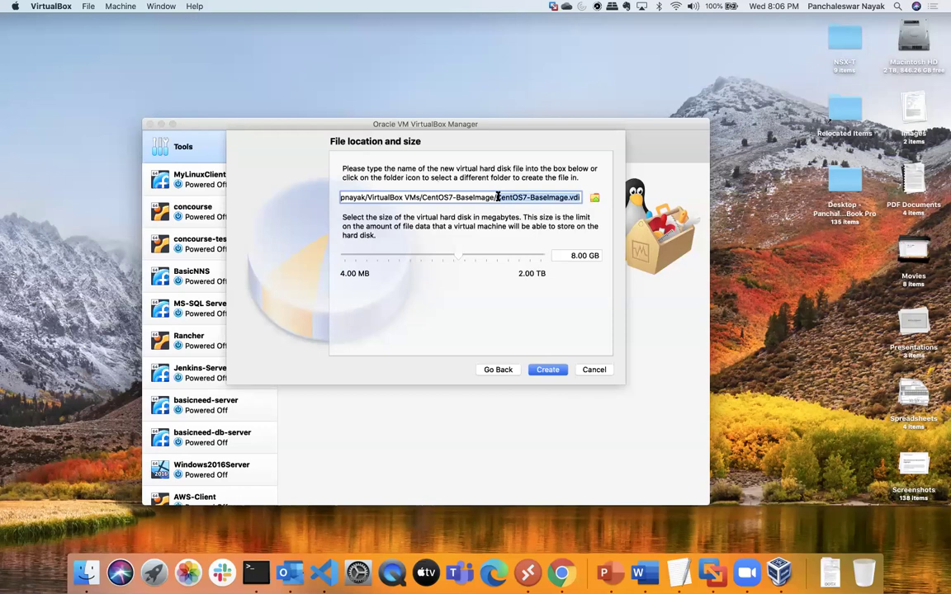
pyautogui.click(521, 199)
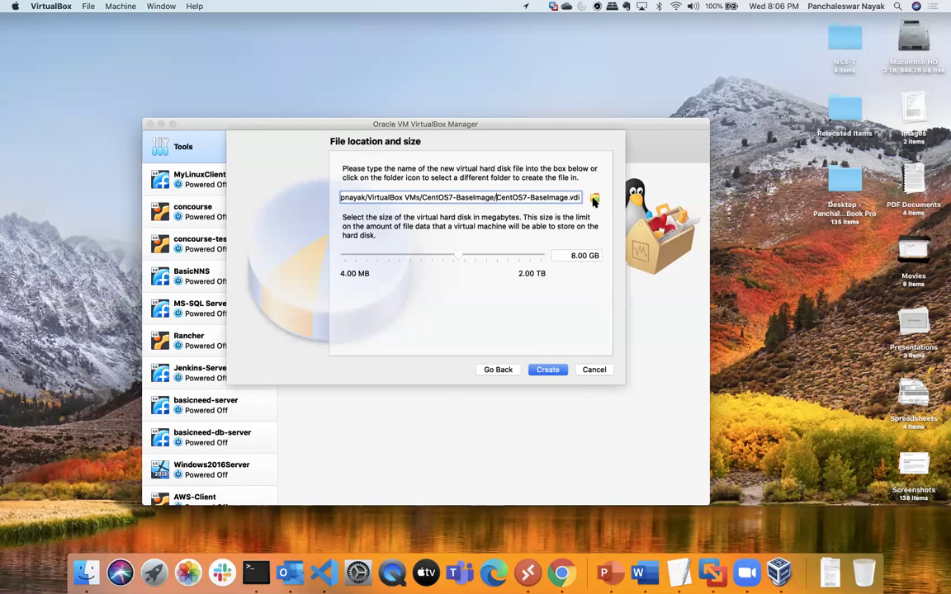
pyautogui.click(594, 199)
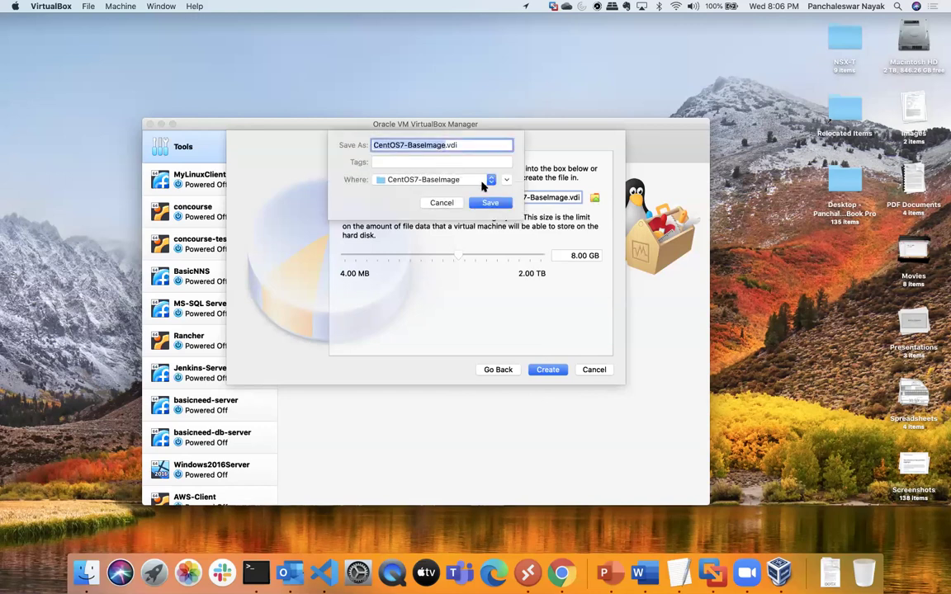
pyautogui.click(438, 171)
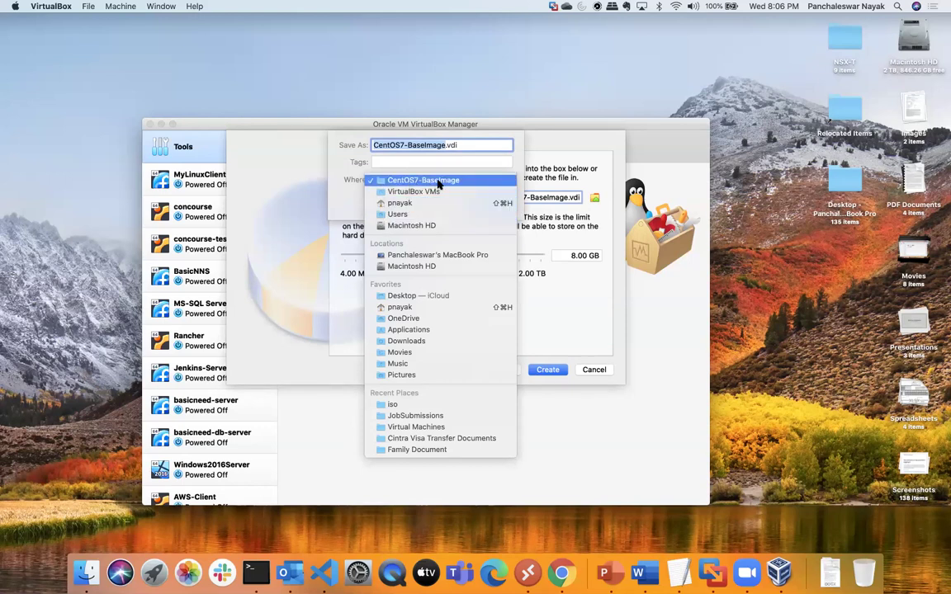
pyautogui.click(553, 290)
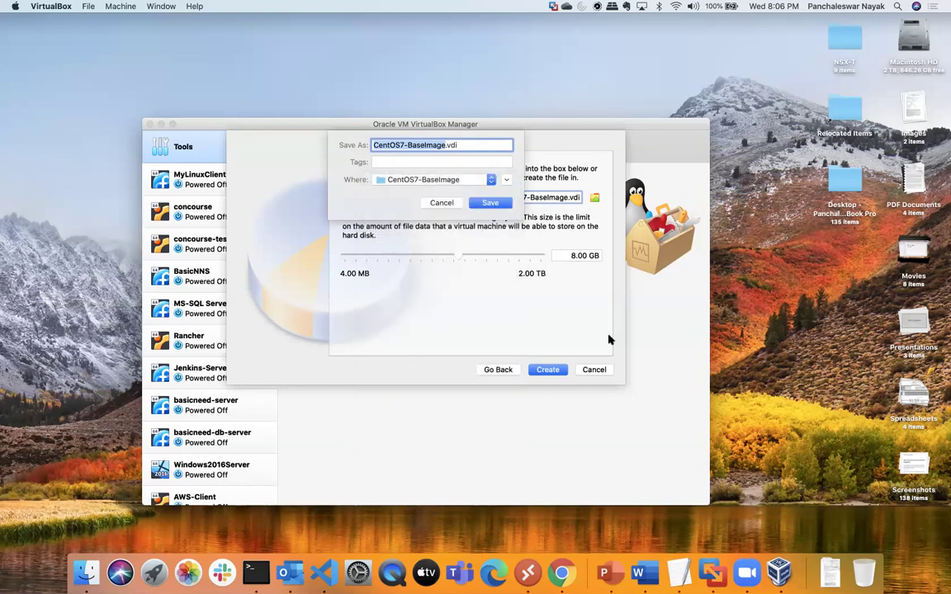
pyautogui.click(441, 202)
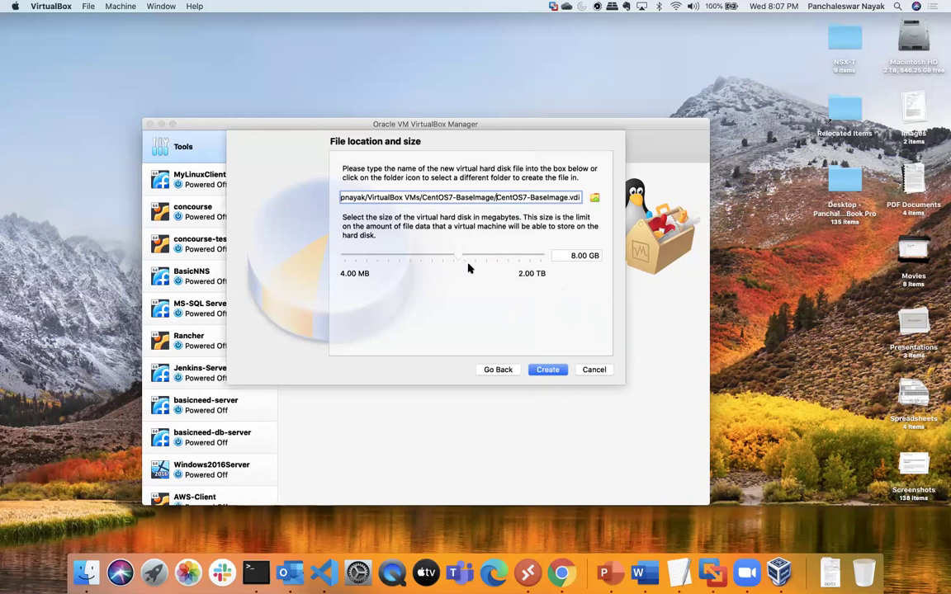
# - Drag the disk-size slider until the new disk reads 105.84 GB
pyautogui.moveTo(461, 256); pyautogui.dragTo(392, 271)
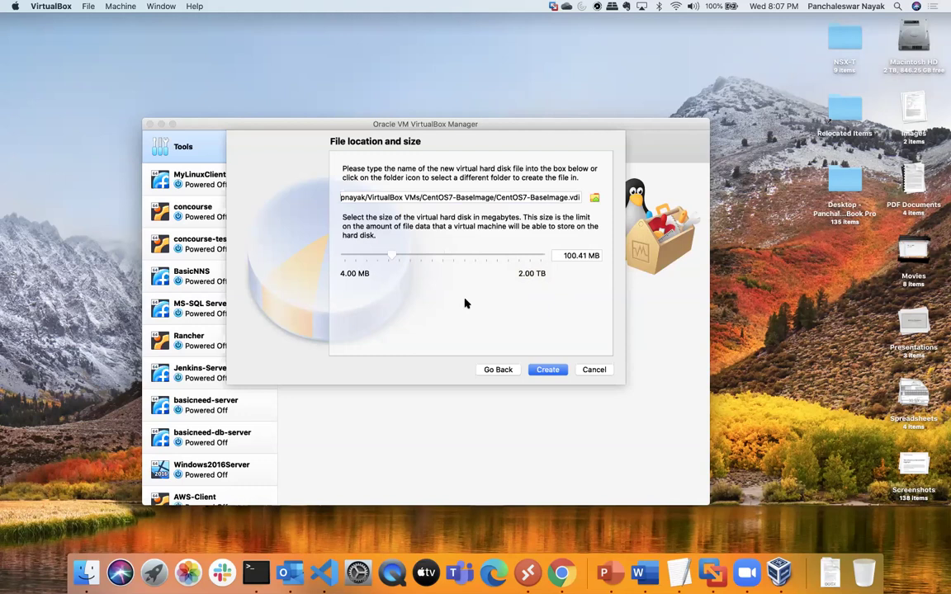
pyautogui.moveTo(396, 257); pyautogui.dragTo(492, 261)
pyautogui.moveTo(495, 255); pyautogui.dragTo(495, 258)
# - Create the 105.84 GB disk, make the Manager full screen, and show Mission Control
pyautogui.click(547, 370)
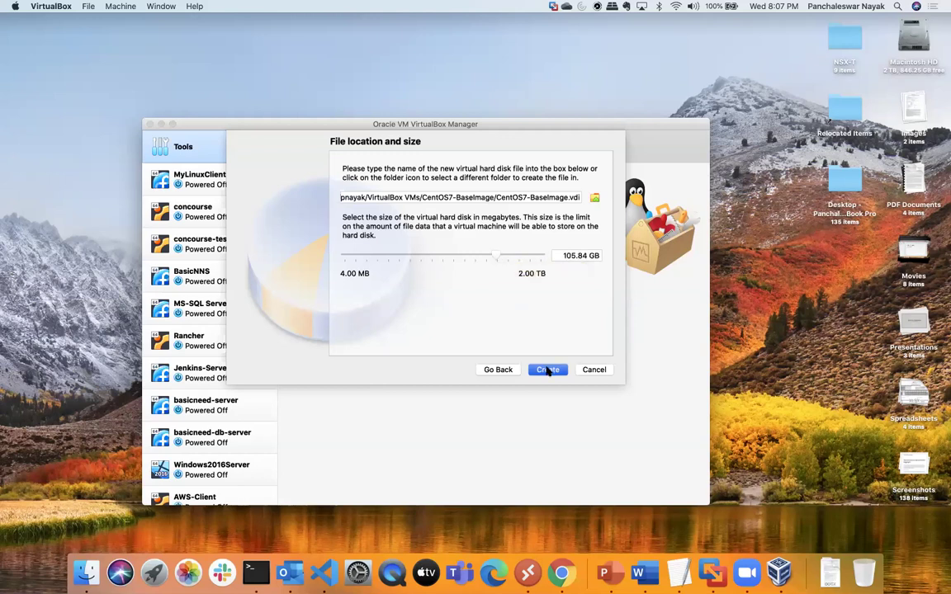
pyautogui.click(173, 123)
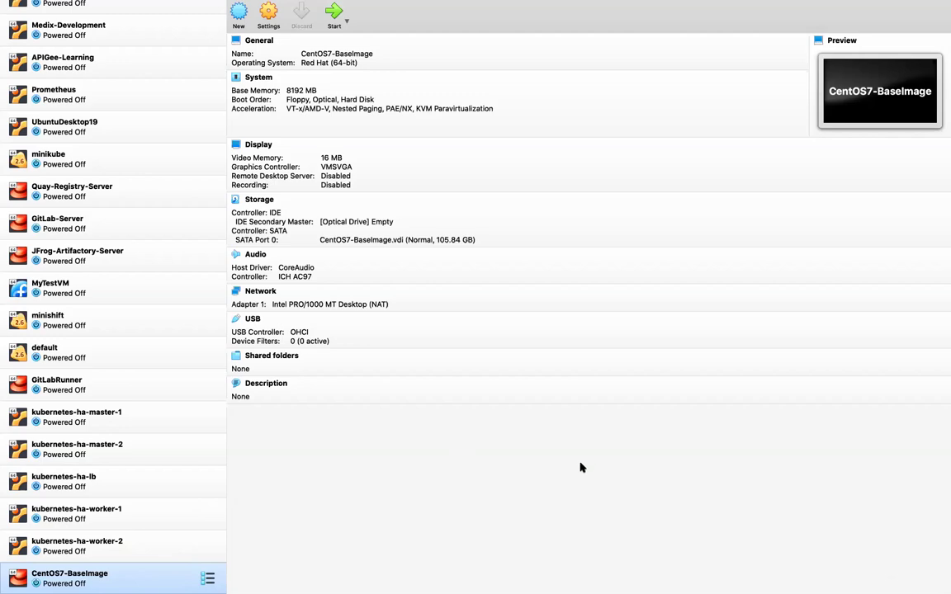
pyautogui.hotkey('ctrl', 'Up')
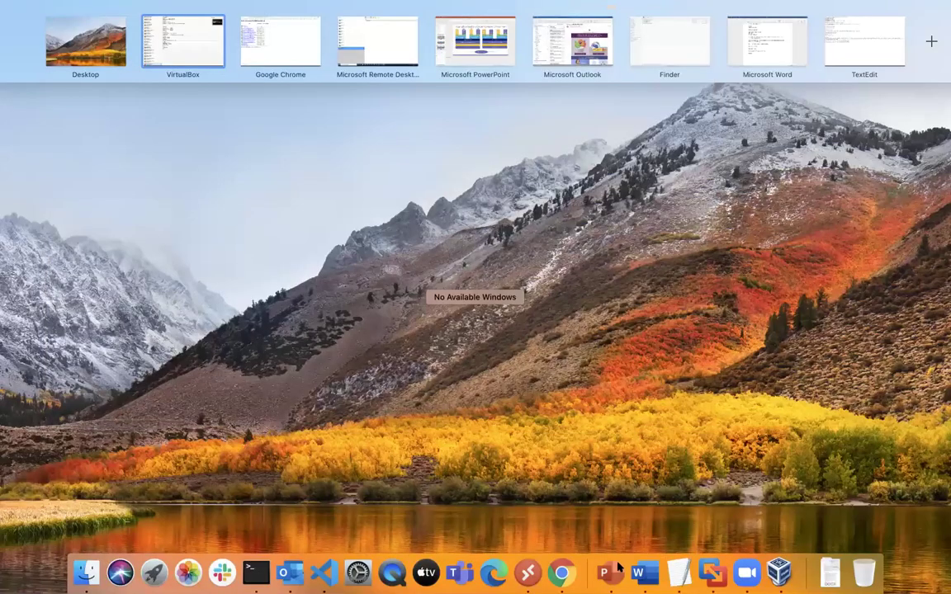
# - Switch to the Remote Desktop session and select the first VM in the remote list
pyautogui.click(454, 230)
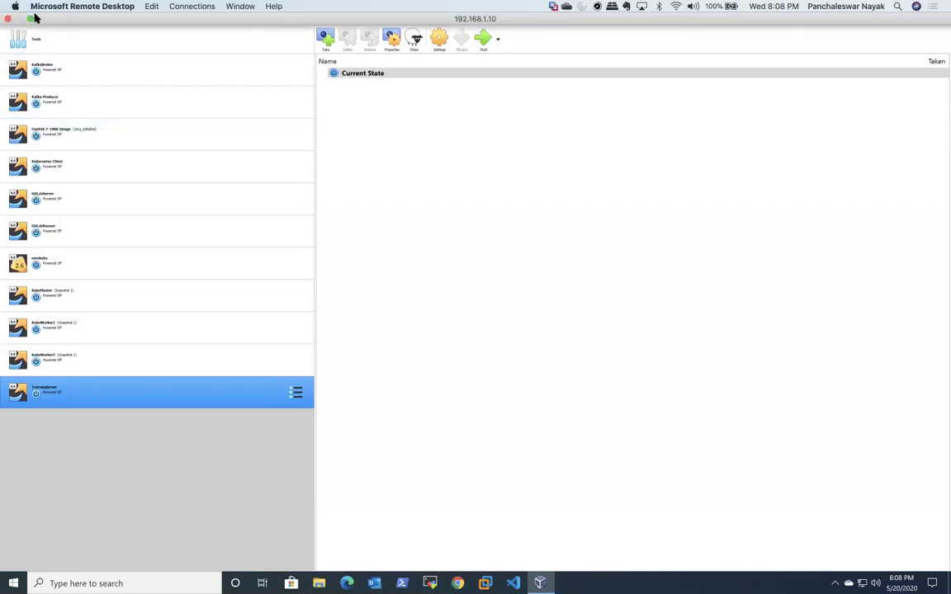
pyautogui.click(31, 18)
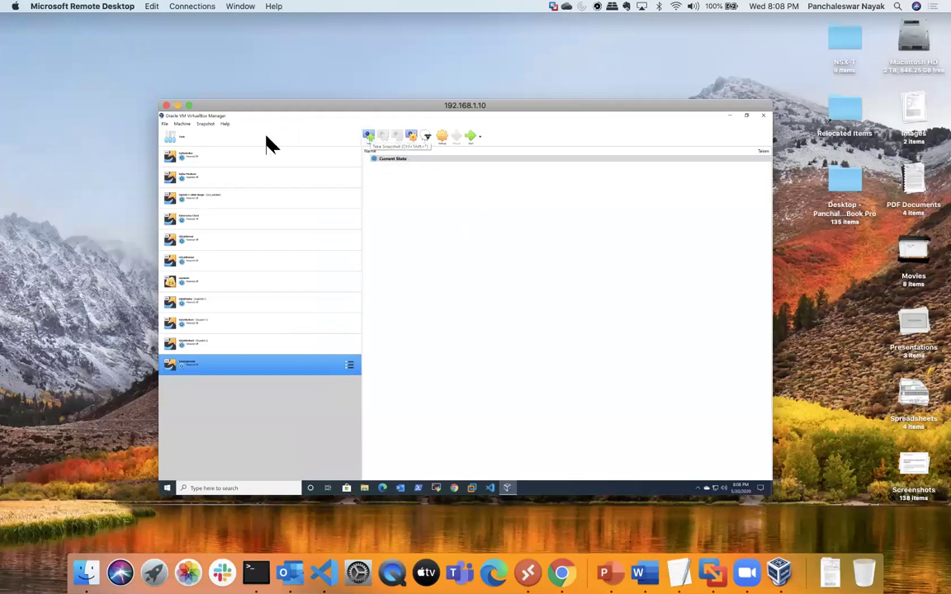
pyautogui.click(193, 157)
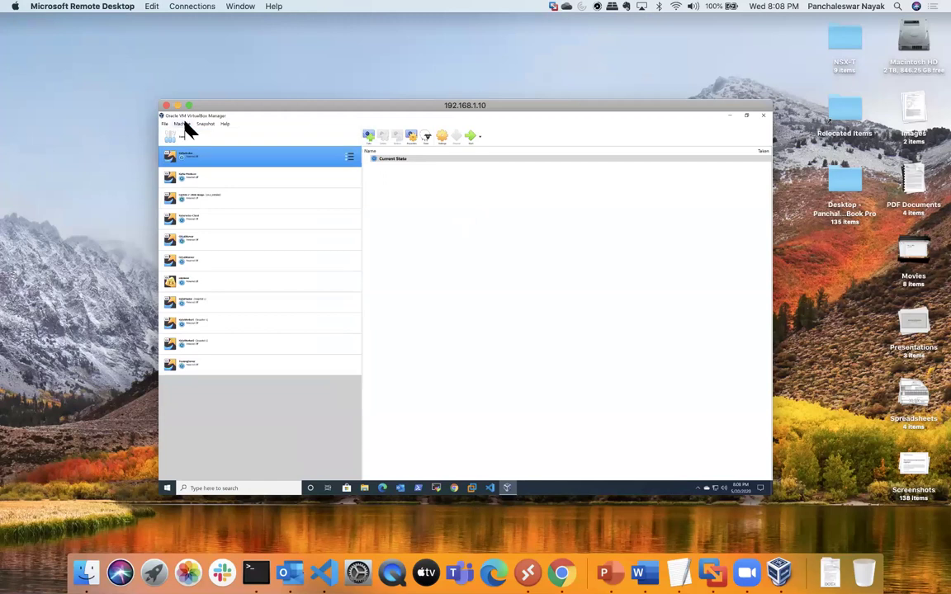
pyautogui.click(165, 125)
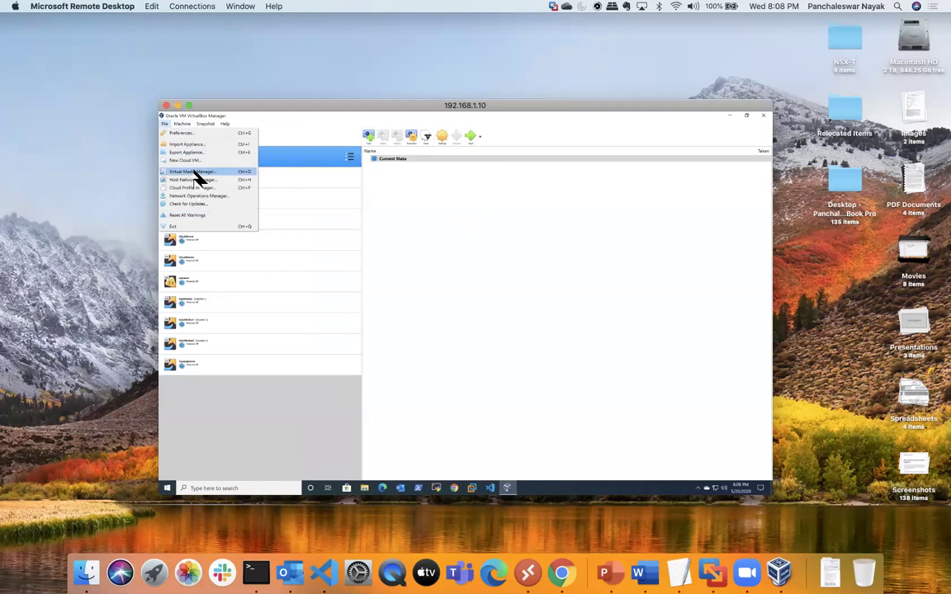
pyautogui.click(532, 142)
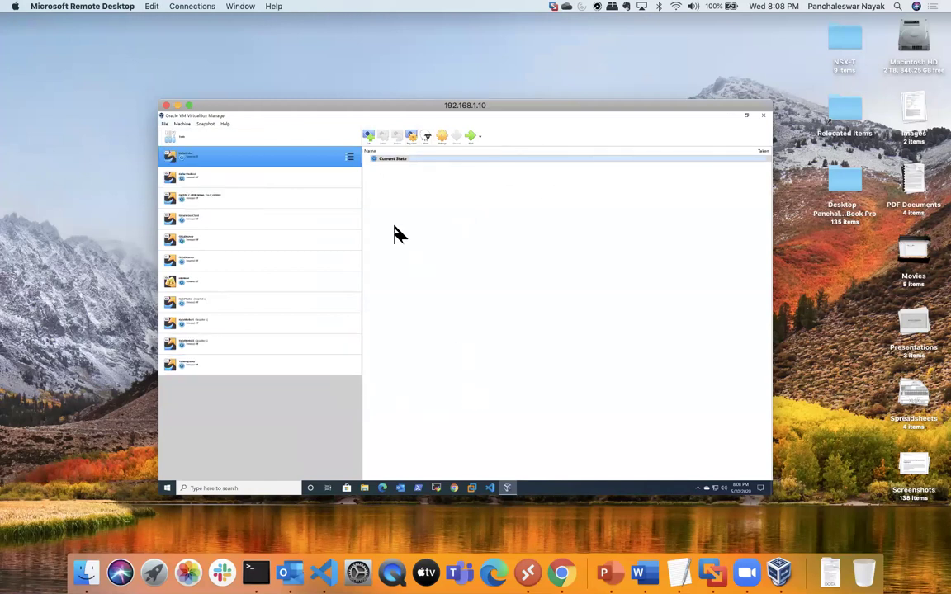
# - Start a new virtual machine in the remote Manager, then cancel it
pyautogui.click(183, 125)
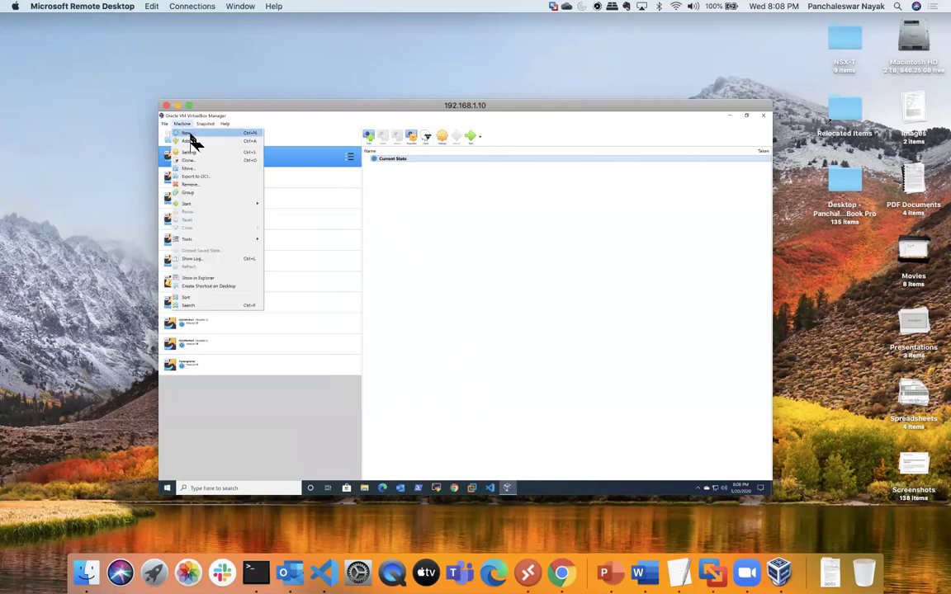
pyautogui.click(188, 133)
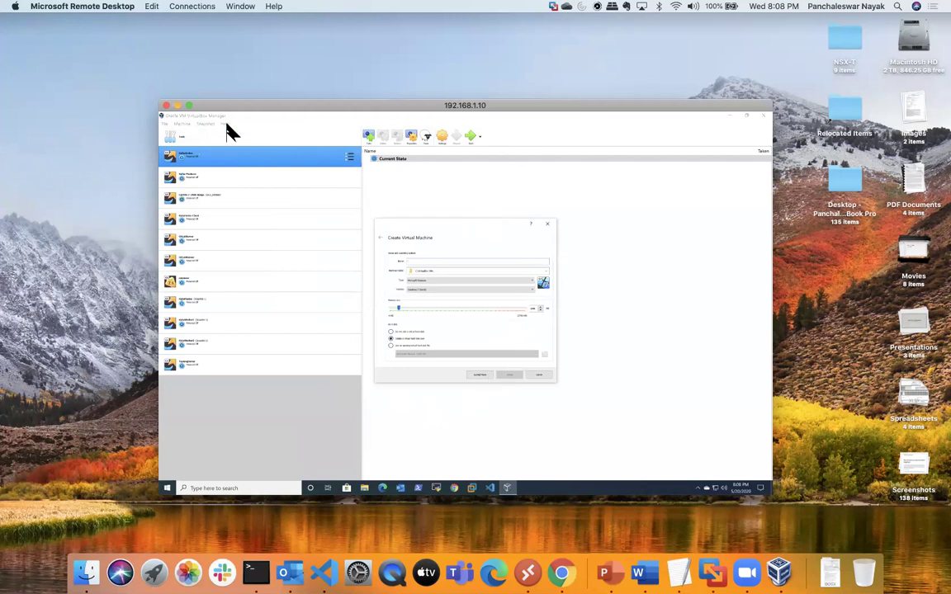
pyautogui.click(189, 105)
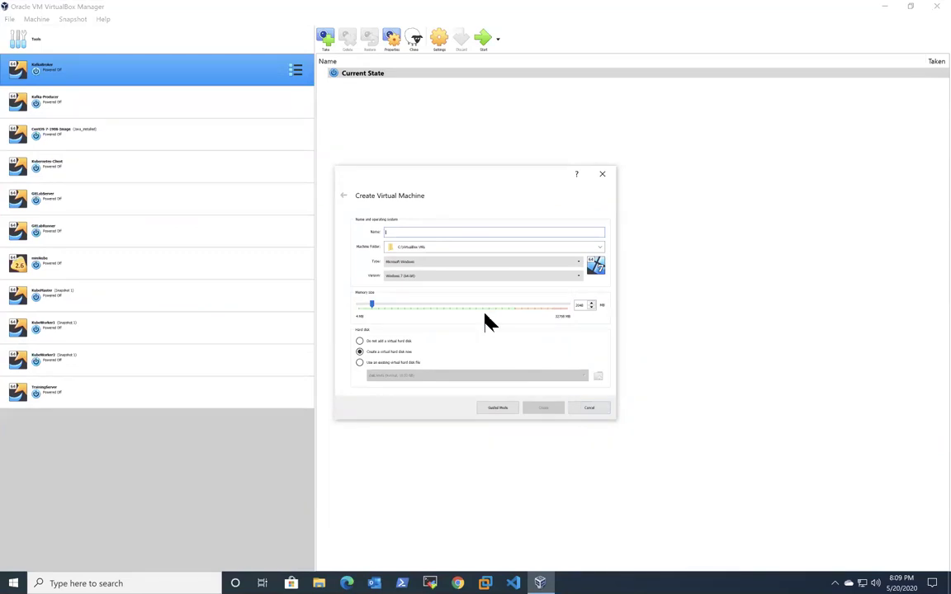
pyautogui.click(594, 408)
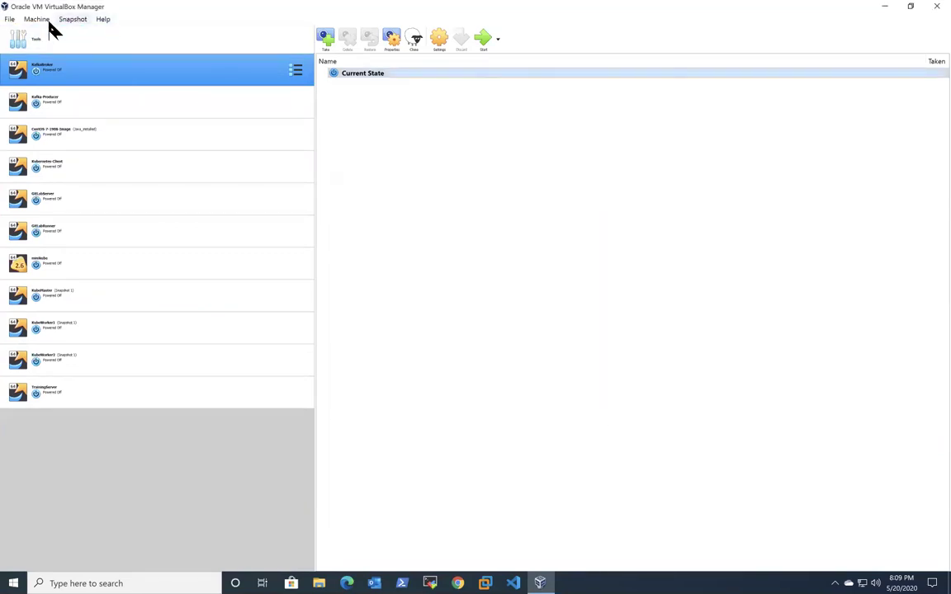
# - Open the remote VirtualBox Preferences showing default machine folder C:\VirtualBox VMs
pyautogui.click(38, 19)
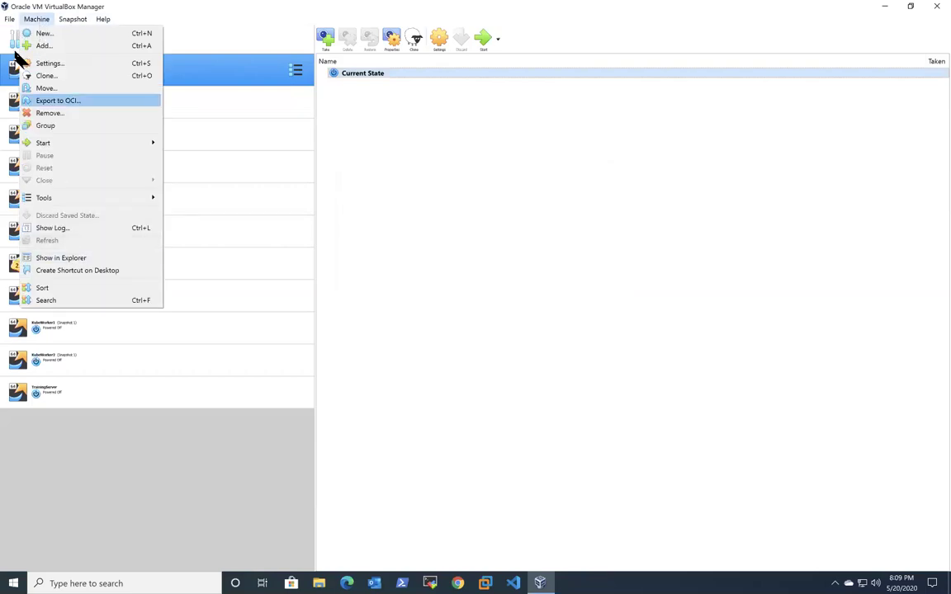
pyautogui.moveTo(8, 20)
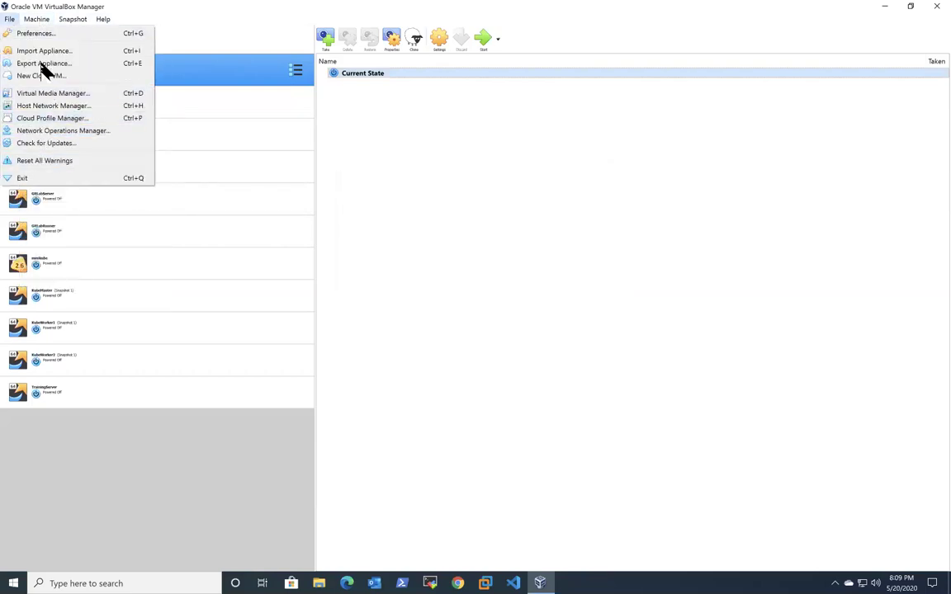
pyautogui.click(37, 34)
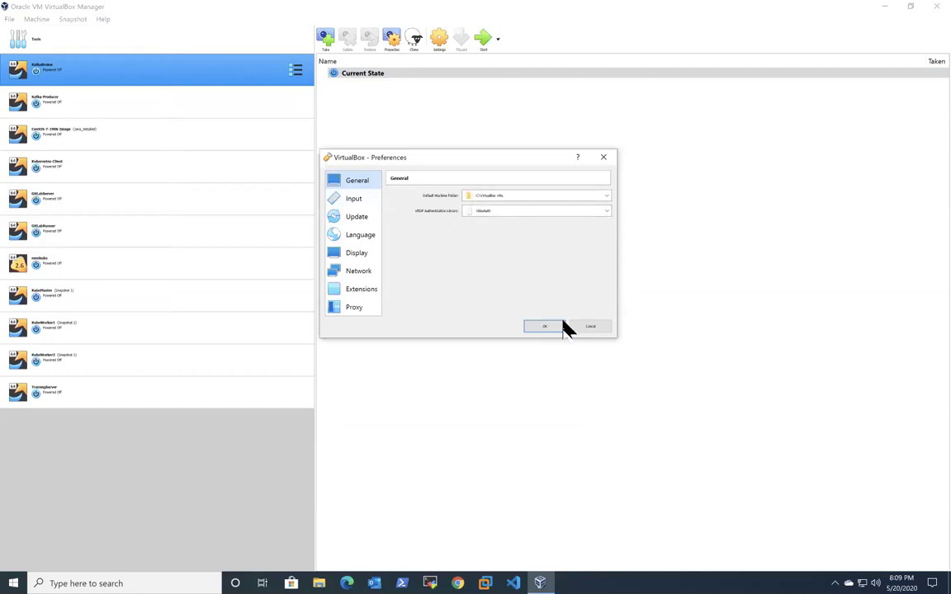
# - Close and reopen the remote VirtualBox Preferences dialog
pyautogui.click(590, 328)
pyautogui.click(9, 19)
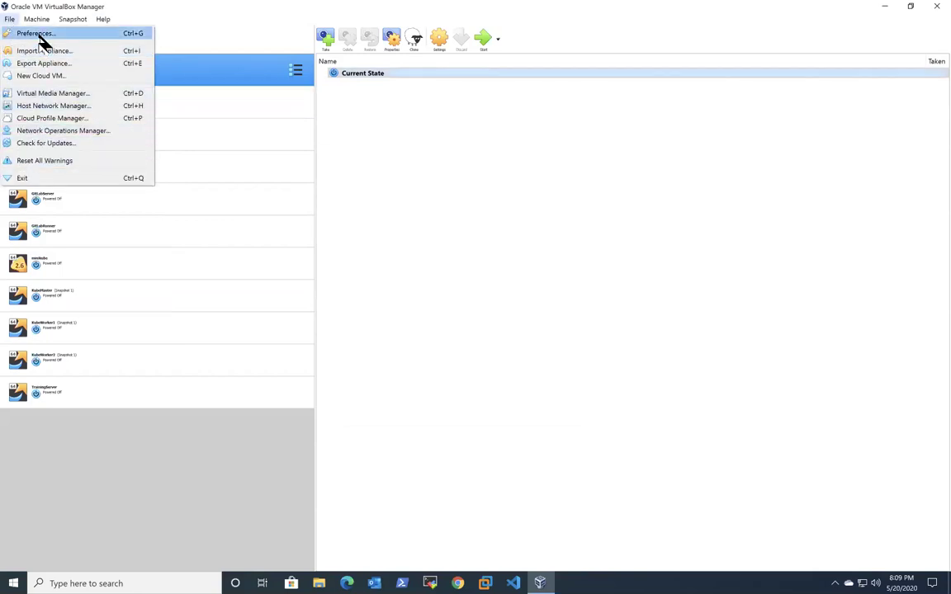
pyautogui.click(38, 33)
# - Browse Local Disk (D:) for another default machine folder, then cancel without changes
pyautogui.click(607, 196)
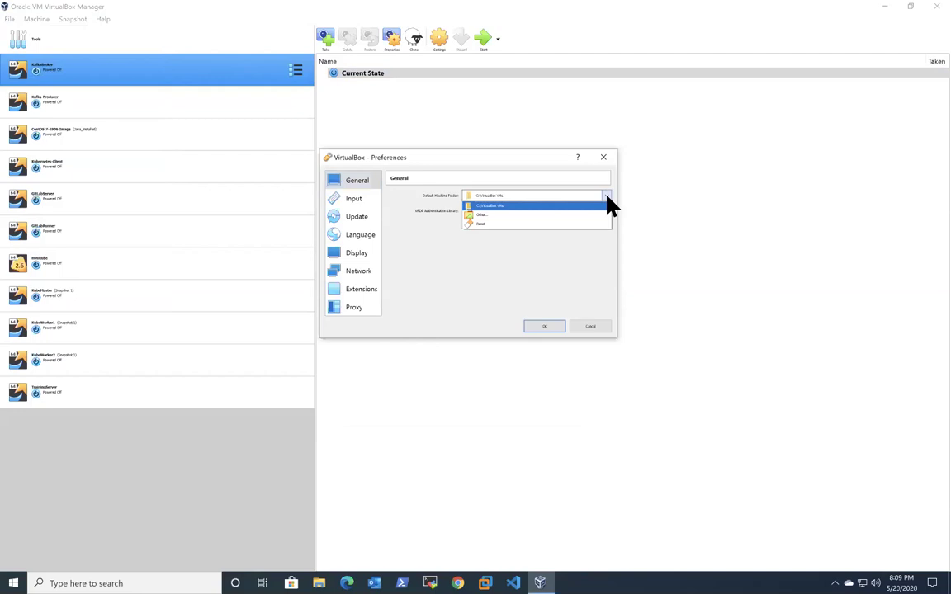
pyautogui.click(491, 215)
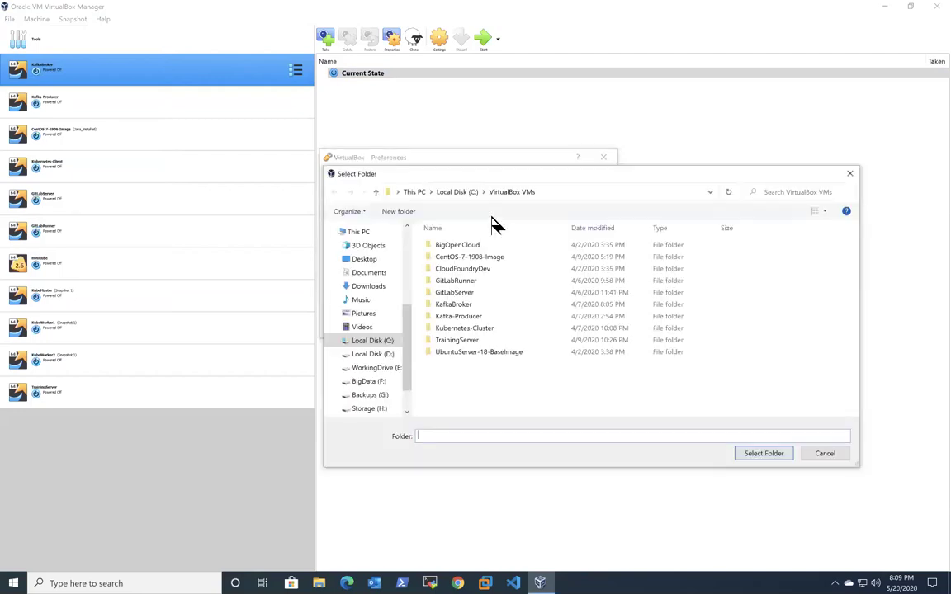
pyautogui.click(376, 354)
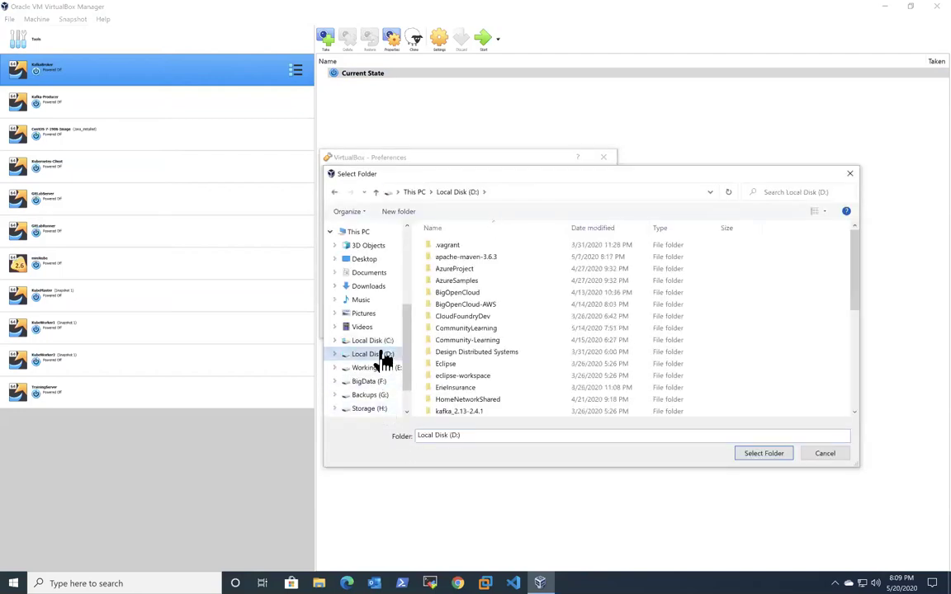
pyautogui.click(840, 457)
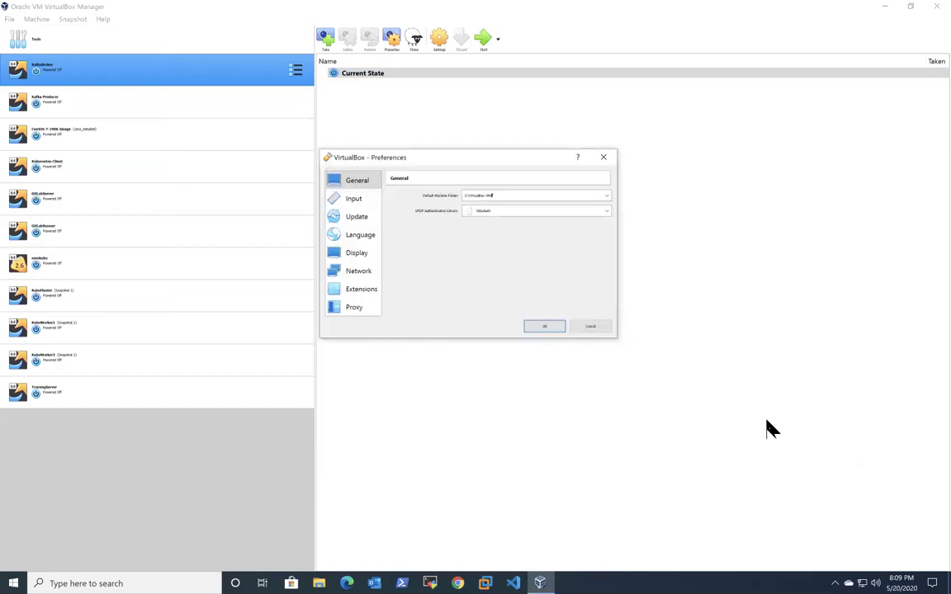
pyautogui.click(591, 327)
# - Return to the local VirtualBox Manager and cancel the General preferences, leaving the default machine folder unchanged
pyautogui.moveTo(7, 18)
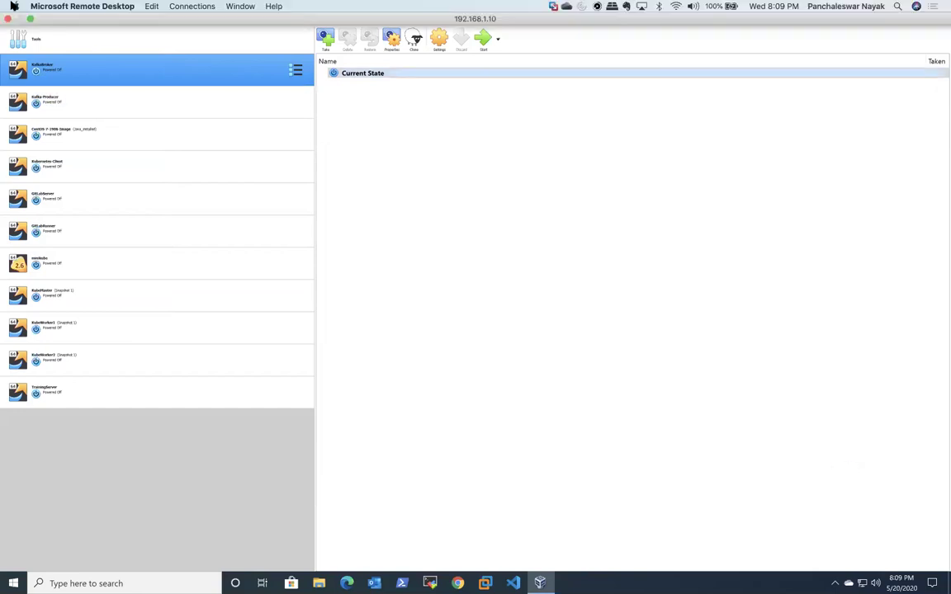
pyautogui.hotkey('ctrl', 'Up')
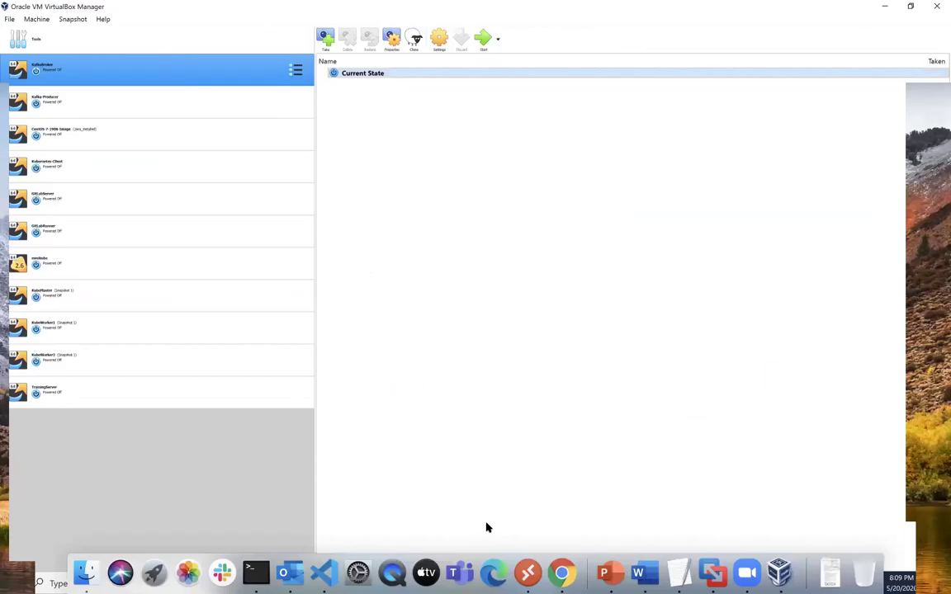
pyautogui.click(774, 561)
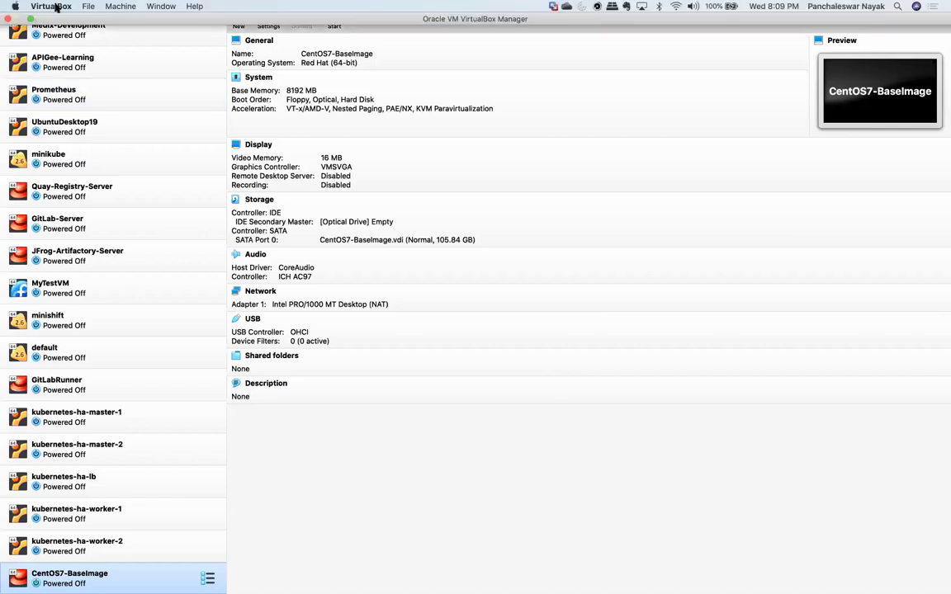
pyautogui.click(82, 6)
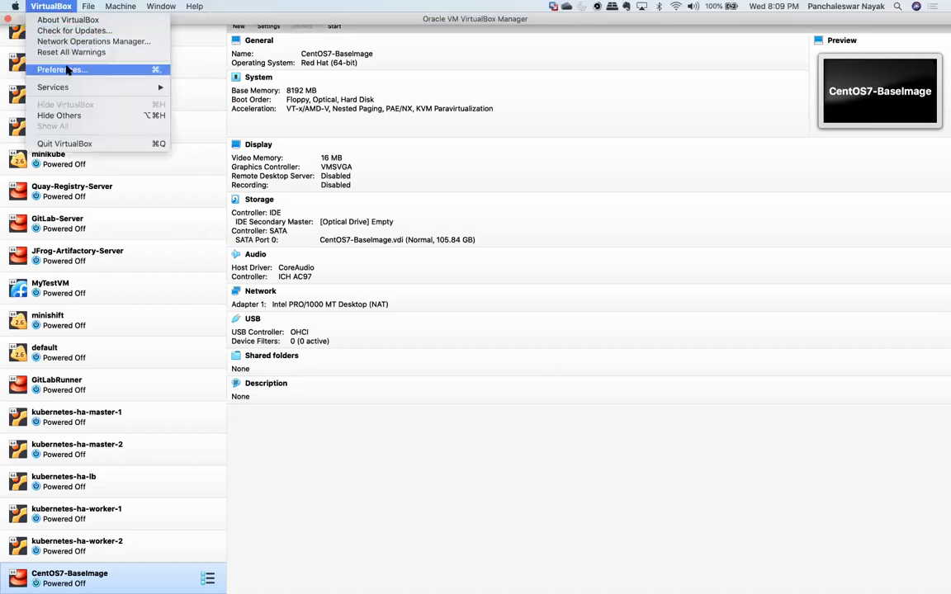
pyautogui.click(382, 235)
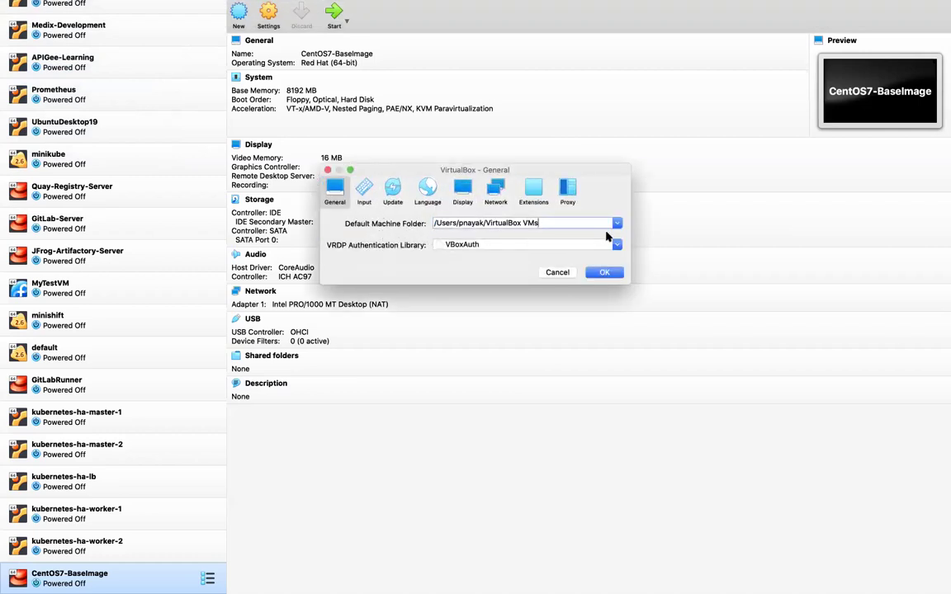
pyautogui.click(557, 273)
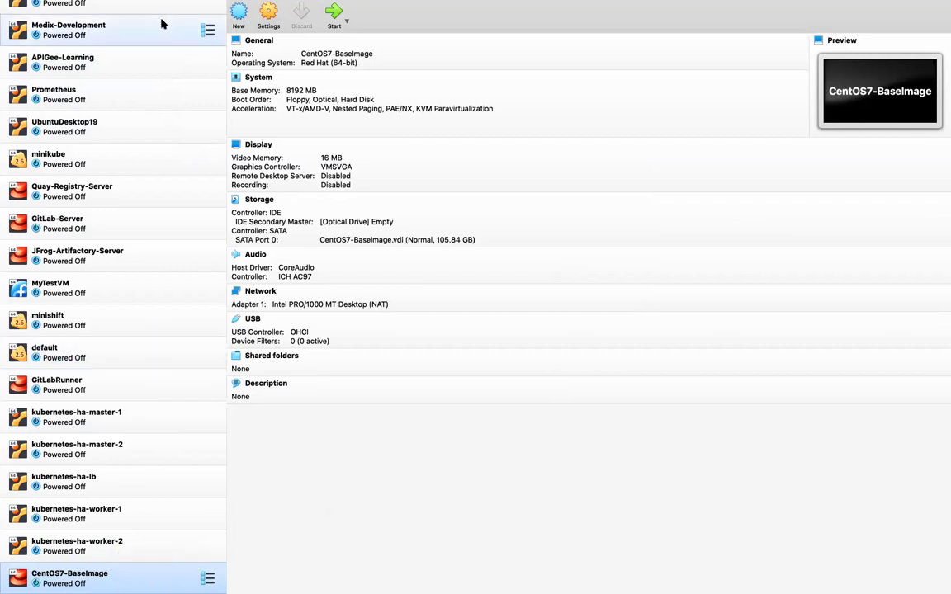
# - Exit full screen and review CentOS7-BaseImage's Motherboard, Processor and Storage settings, ending on Network
pyautogui.click(29, 18)
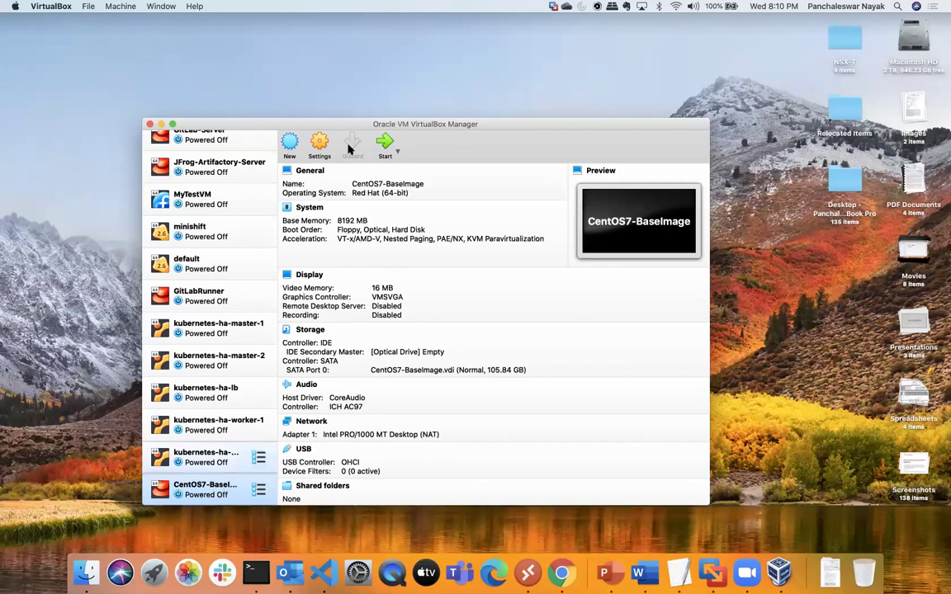
pyautogui.click(319, 149)
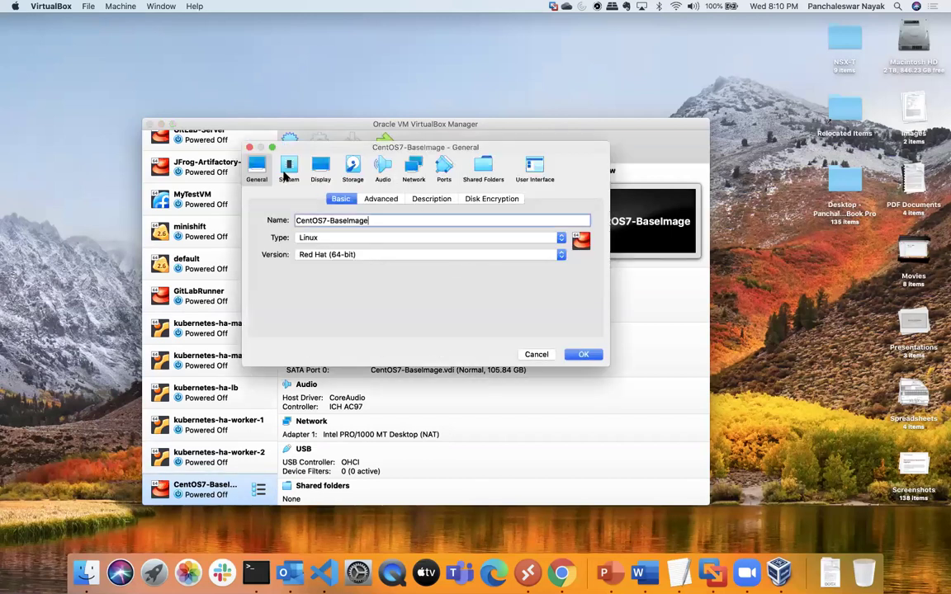
pyautogui.click(286, 169)
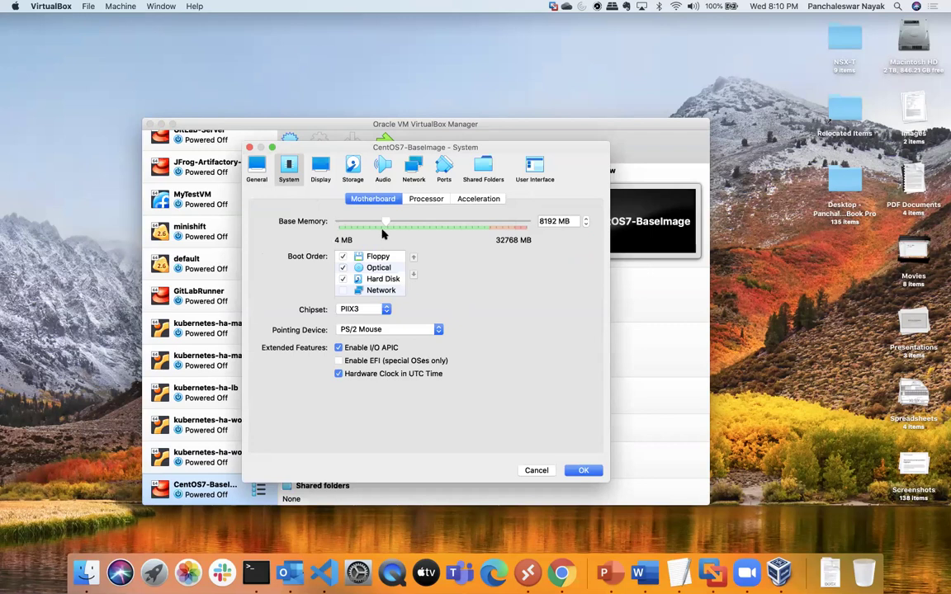
pyautogui.click(427, 199)
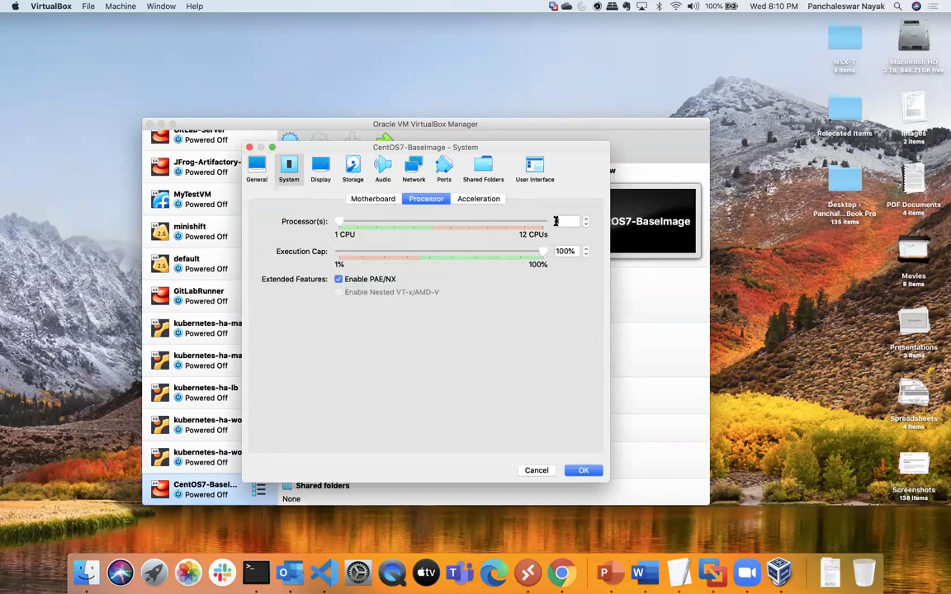
pyautogui.click(357, 168)
pyautogui.click(295, 257)
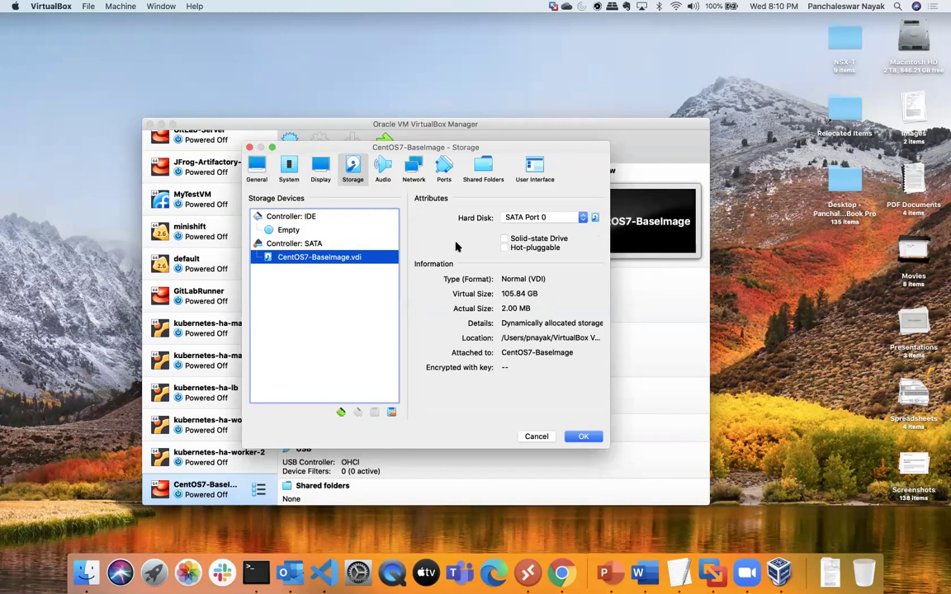
pyautogui.click(412, 168)
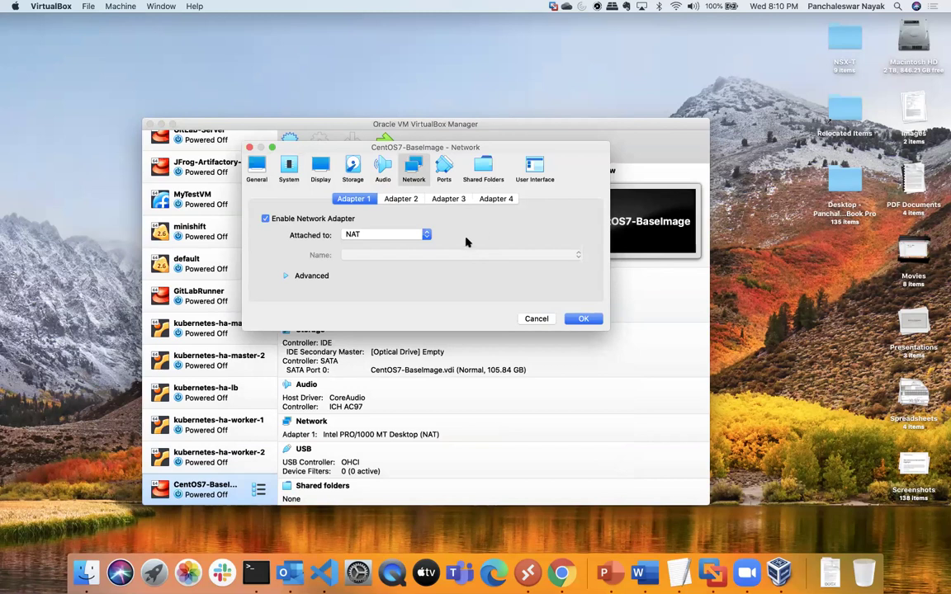
# - Set Adapter 1's attachment to Bridged Adapter on en0: Wi-Fi (Wireless) and save with OK
pyautogui.click(425, 236)
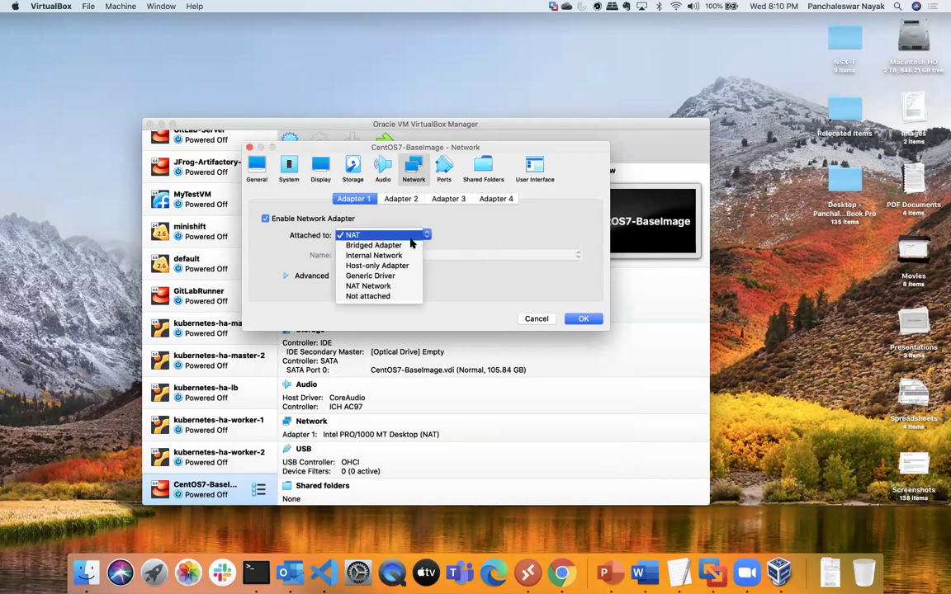
pyautogui.click(401, 246)
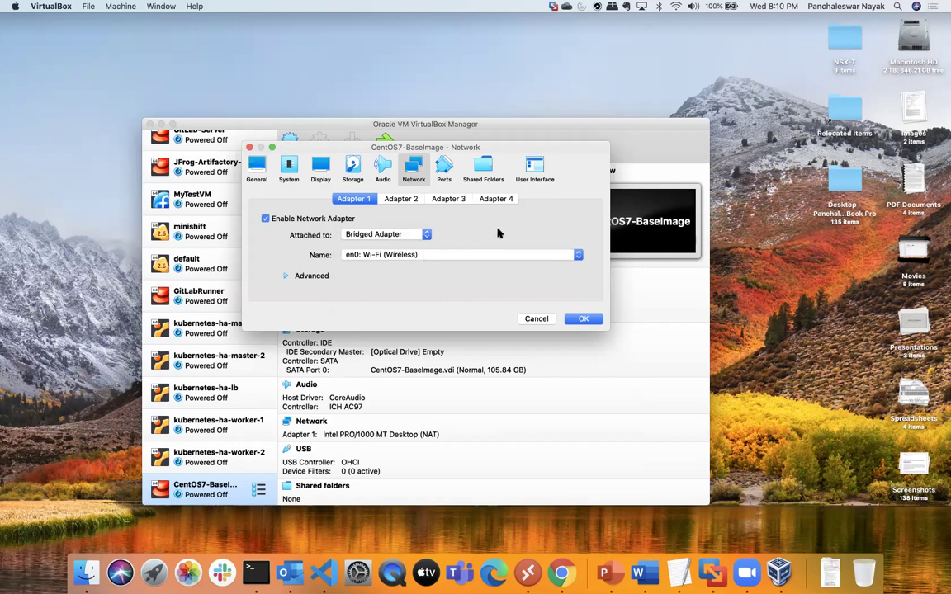
pyautogui.click(426, 235)
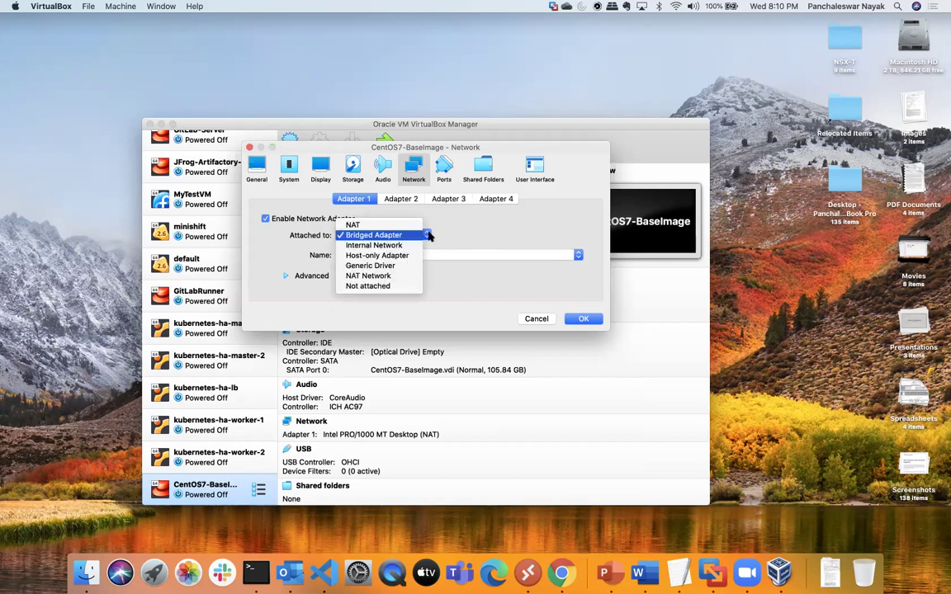
pyautogui.click(373, 225)
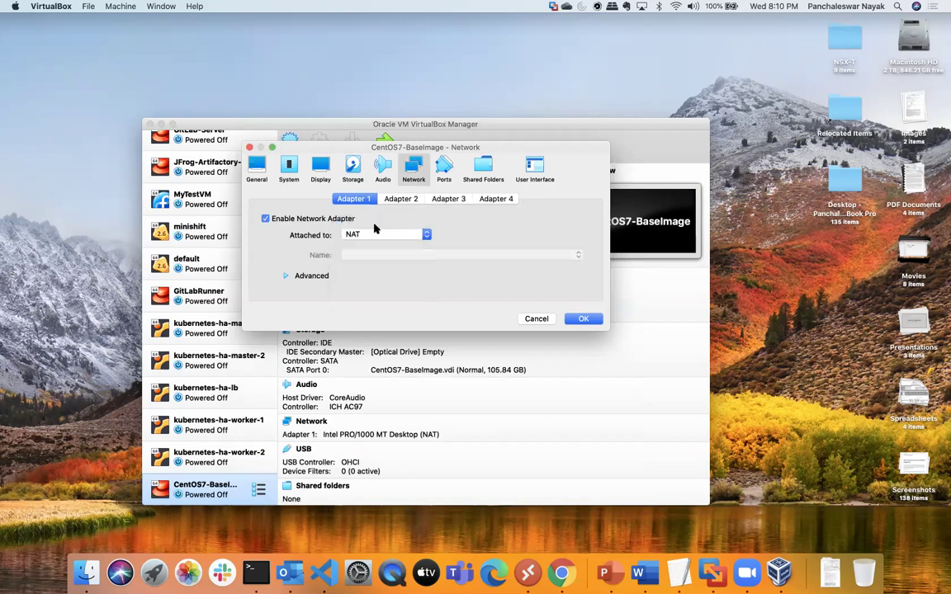
pyautogui.click(424, 234)
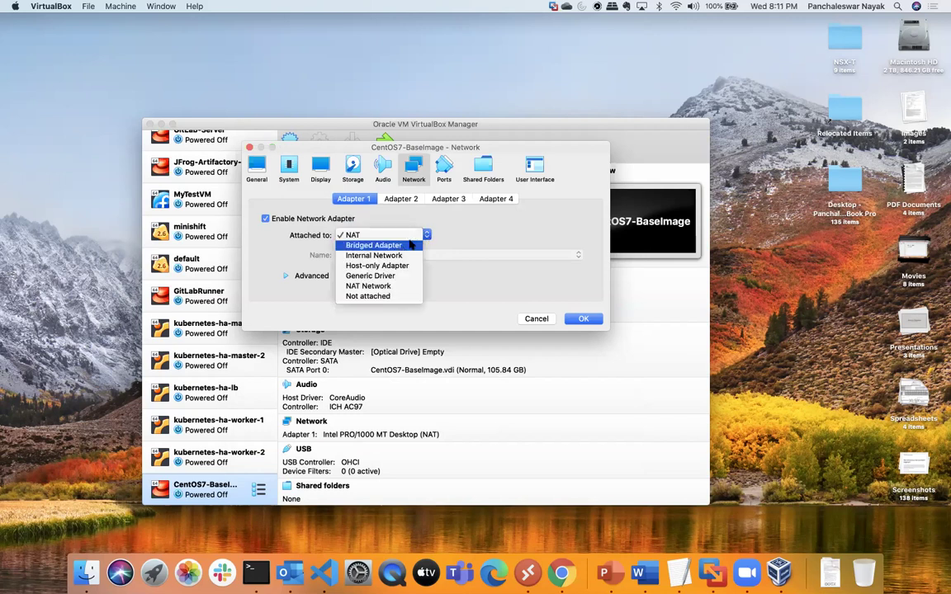
pyautogui.click(401, 246)
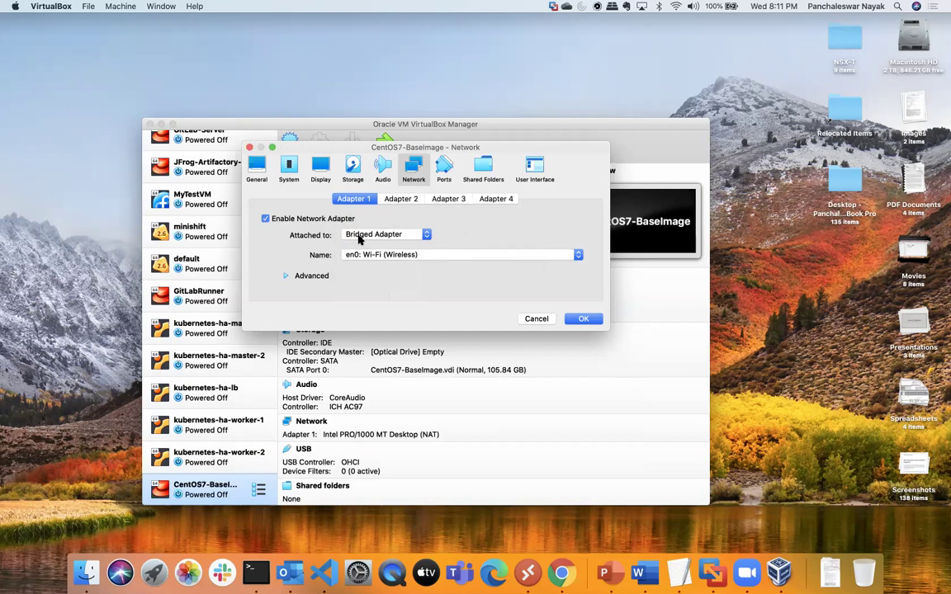
pyautogui.click(363, 236)
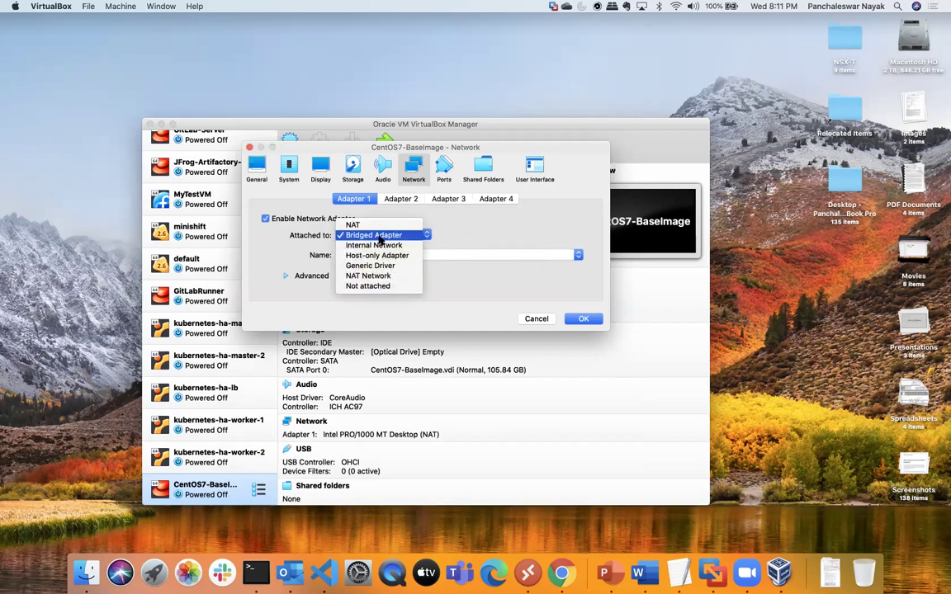
pyautogui.click(373, 235)
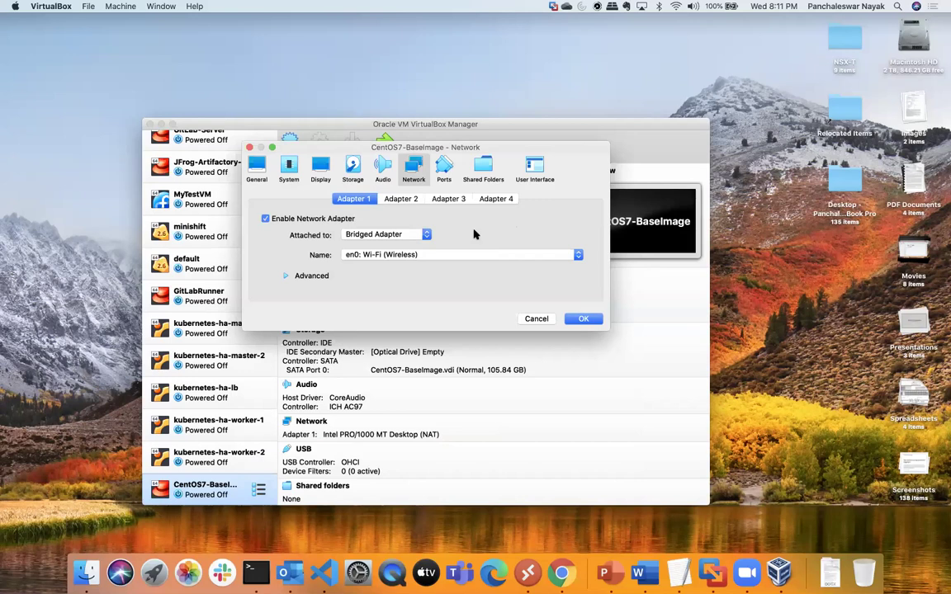
pyautogui.click(388, 235)
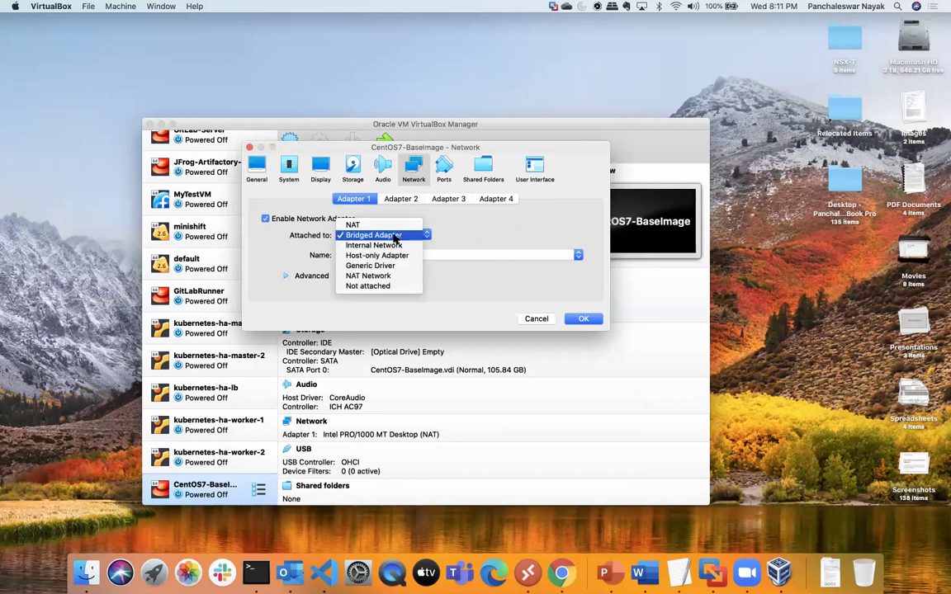
pyautogui.click(395, 236)
pyautogui.click(399, 237)
pyautogui.click(400, 238)
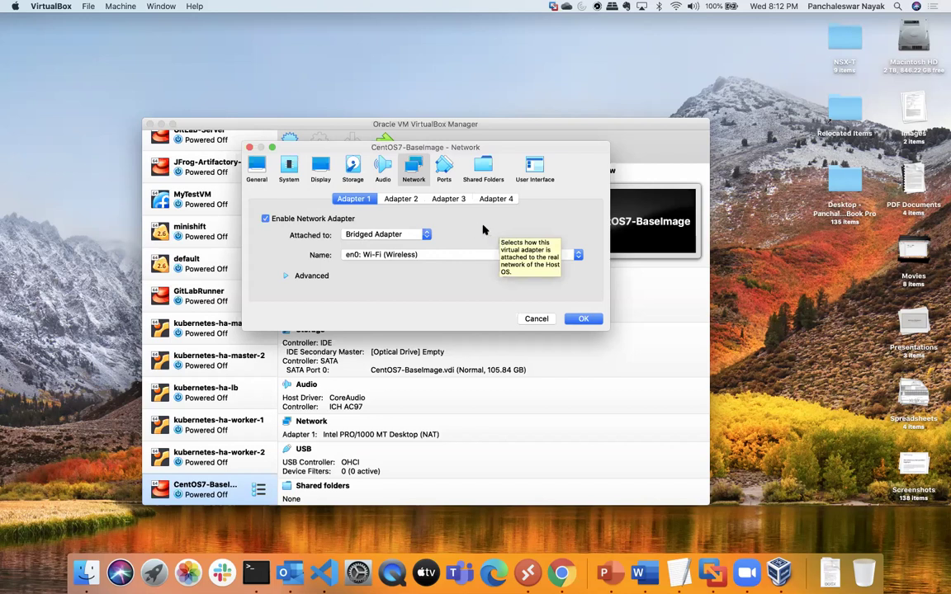
pyautogui.click(583, 319)
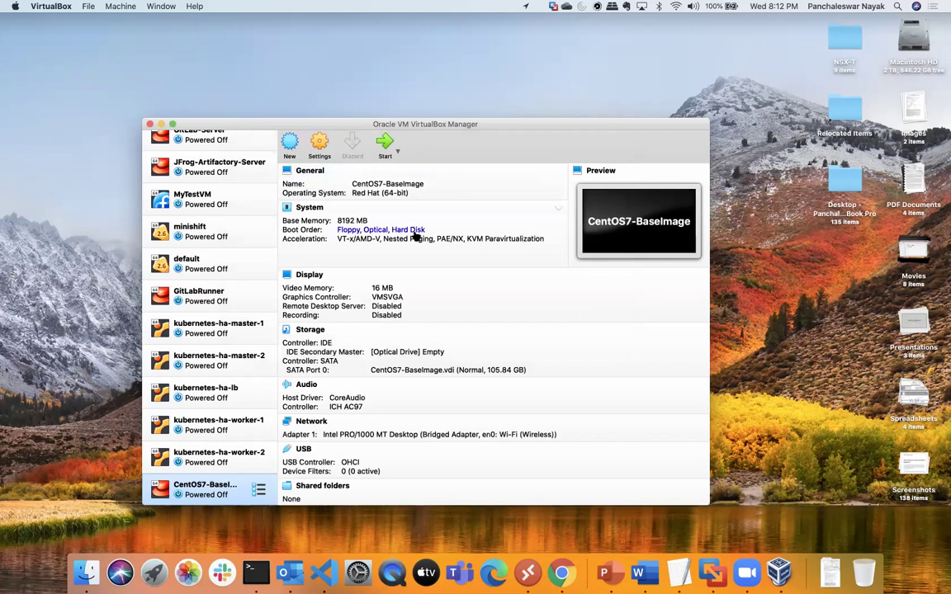
# - Open CentOS7-BaseImage's settings again from the Settings toolbar button, landing on General
pyautogui.click(318, 145)
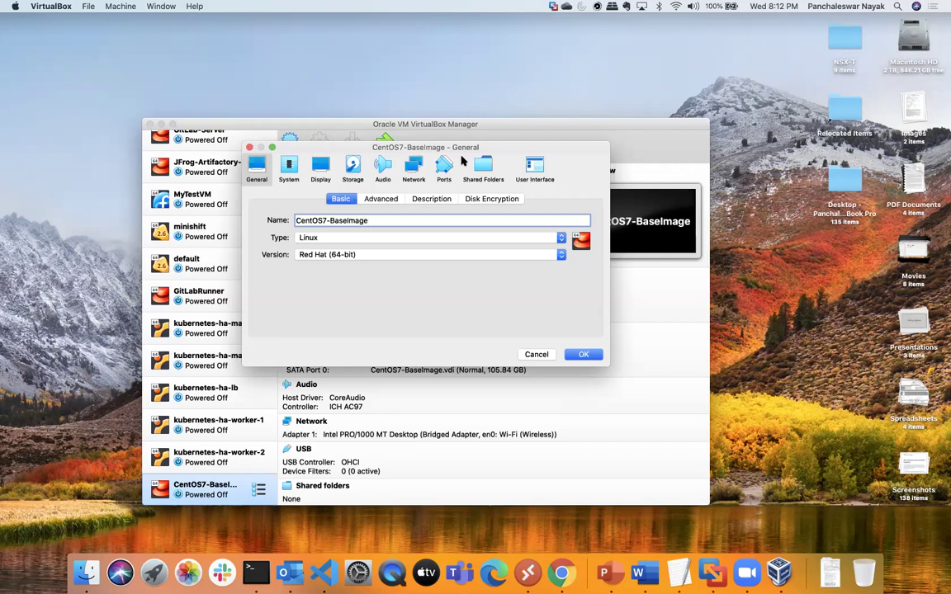
# - Load CentOS-7-x86_64-Minimal-2003.iso into the empty IDE optical drive and save the settings
pyautogui.click(353, 168)
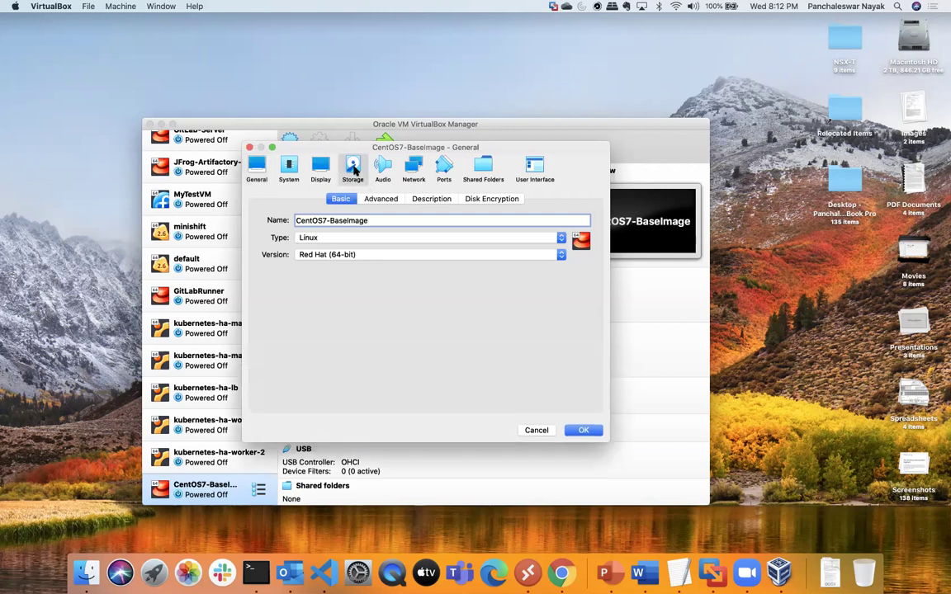
pyautogui.click(289, 232)
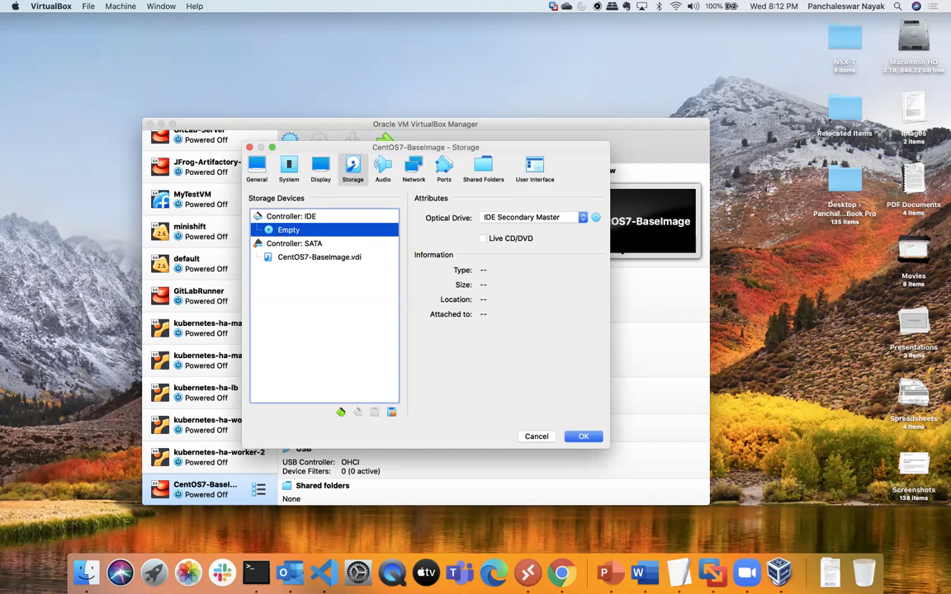
pyautogui.click(595, 219)
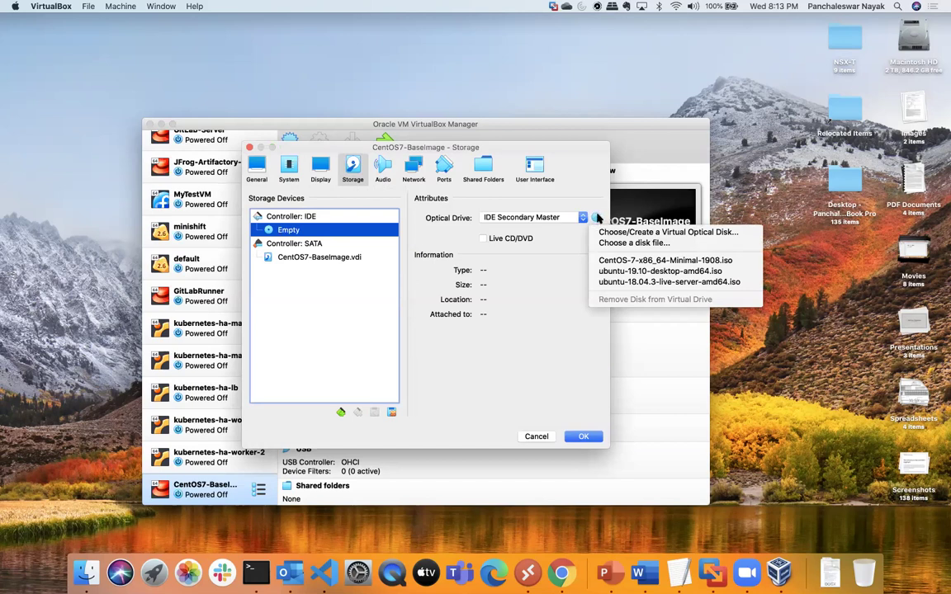
pyautogui.click(596, 217)
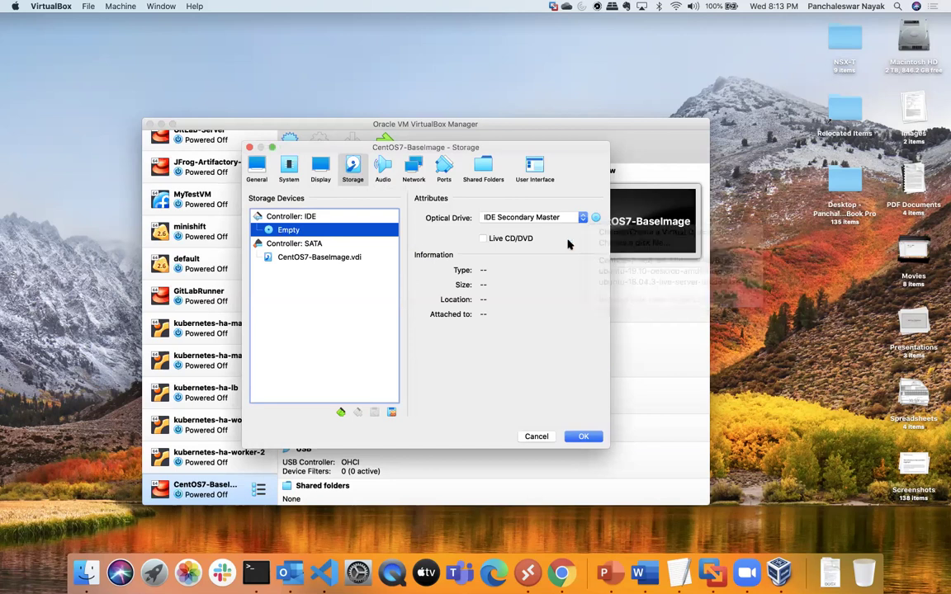
pyautogui.click(598, 216)
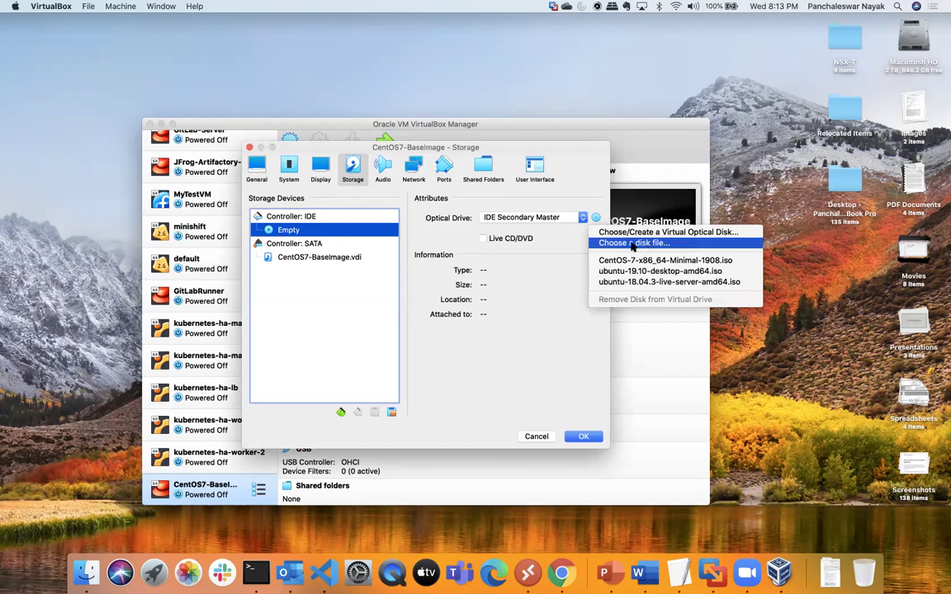
pyautogui.click(632, 244)
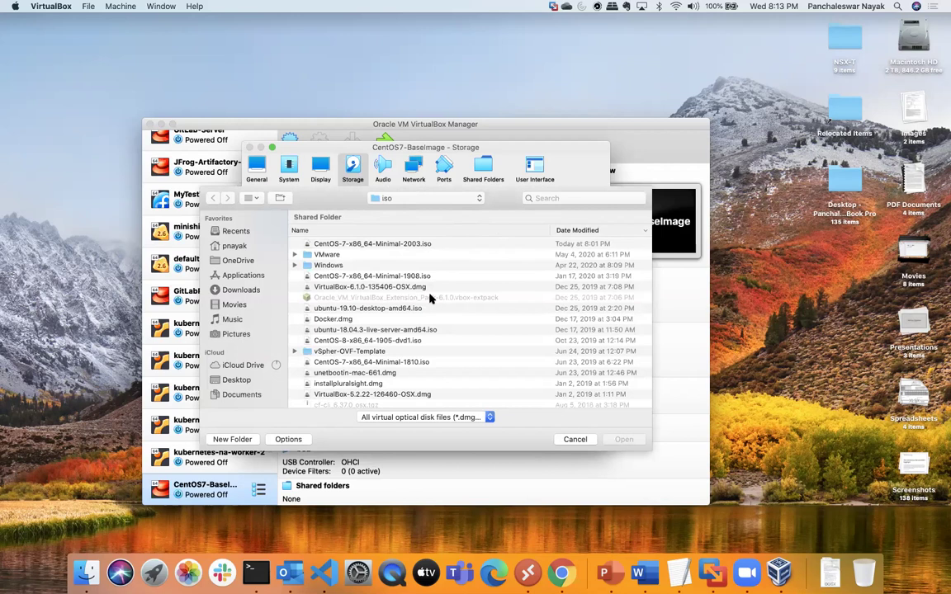
pyautogui.click(384, 244)
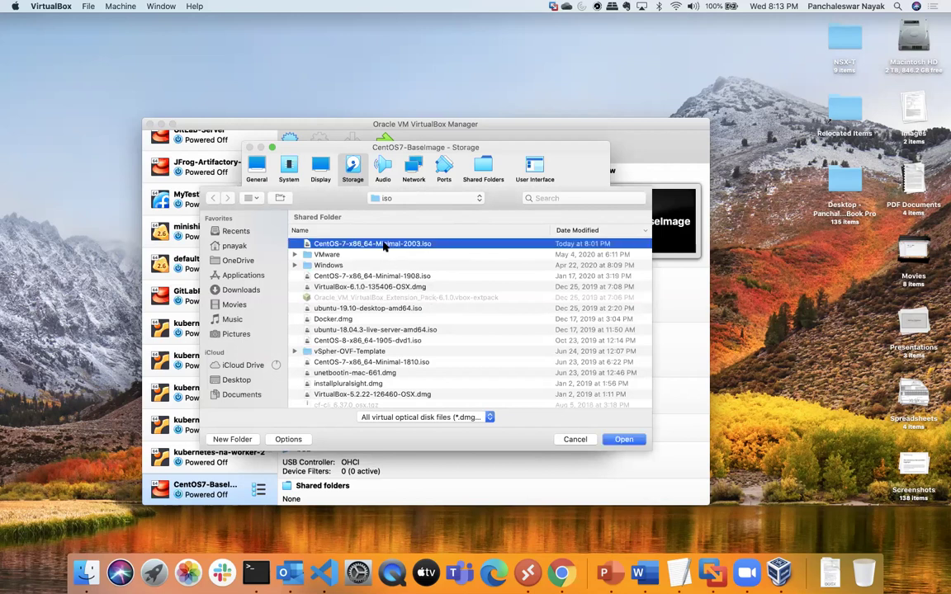
pyautogui.click(619, 438)
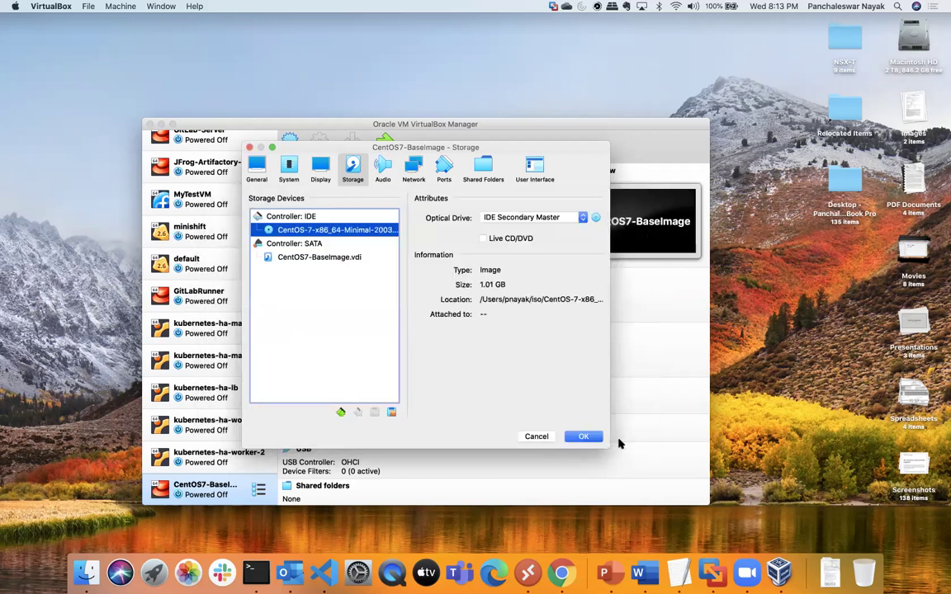
pyautogui.click(580, 435)
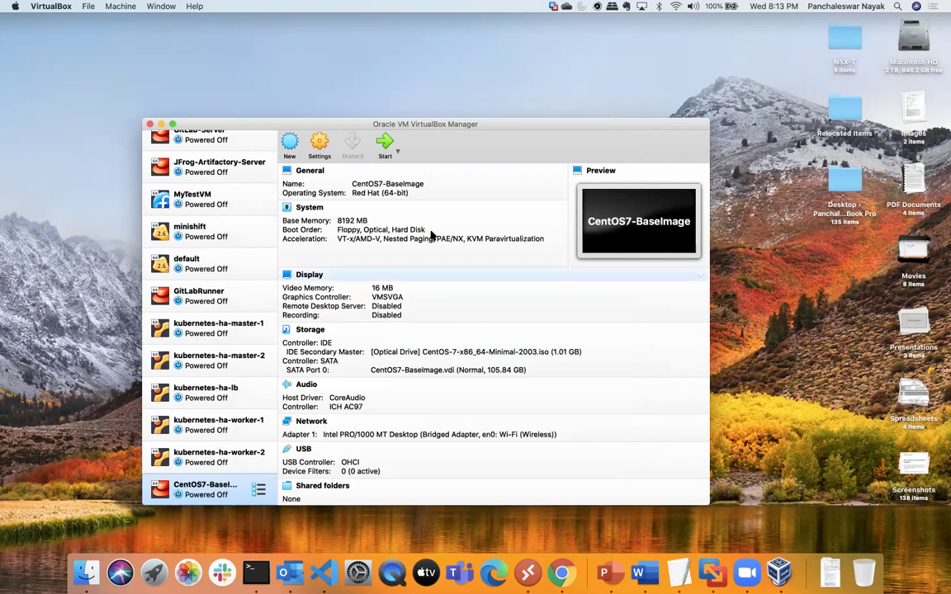
# - Start CentOS7-BaseImage, choosing the CentOS-7 Minimal ISO as its startup disk
pyautogui.click(384, 144)
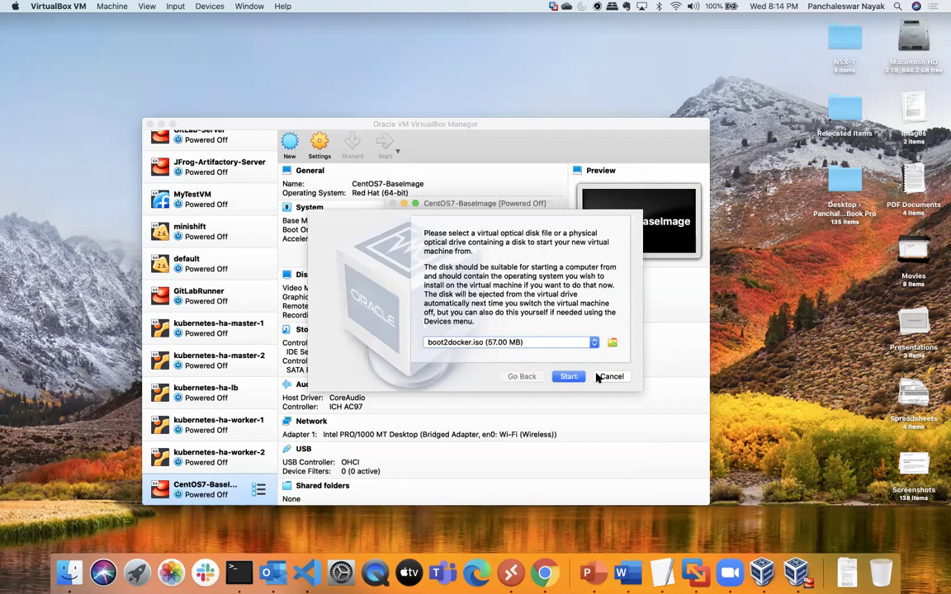
pyautogui.click(593, 343)
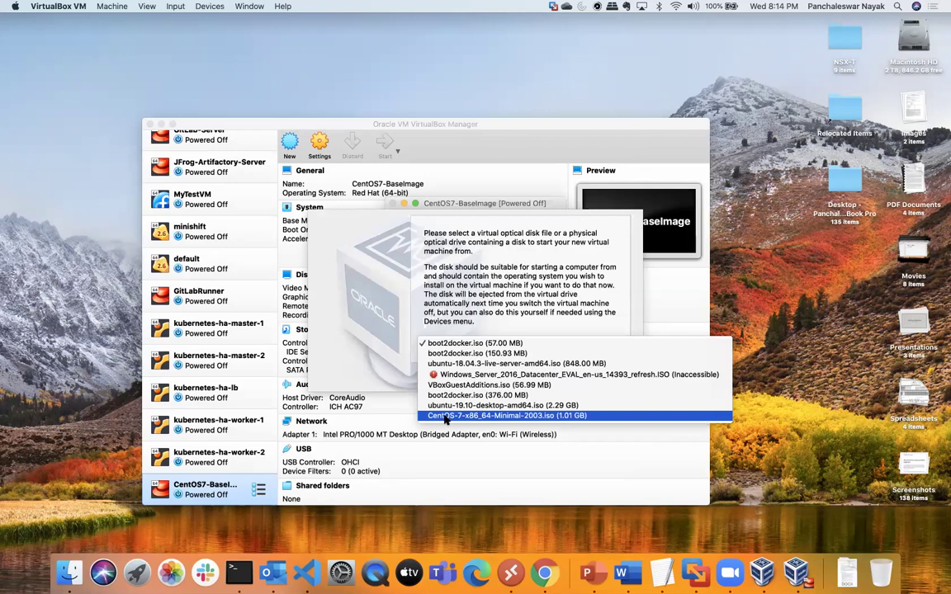
pyautogui.click(511, 415)
pyautogui.click(538, 341)
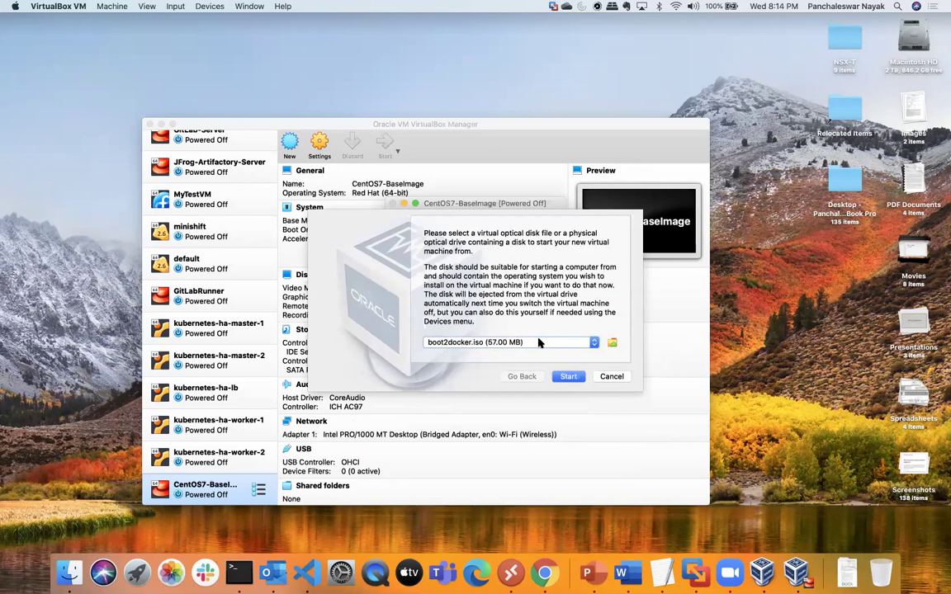
pyautogui.click(538, 341)
pyautogui.click(509, 416)
pyautogui.click(568, 378)
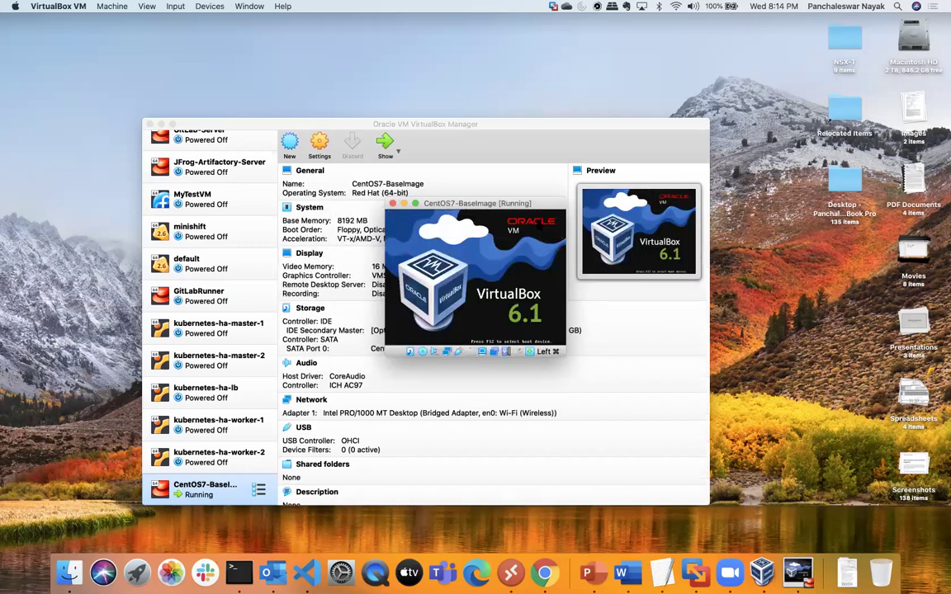
# - Minimize the Manager, move the VM window aside and choose 'Install CentOS 7' from the boot menu
pyautogui.click(160, 124)
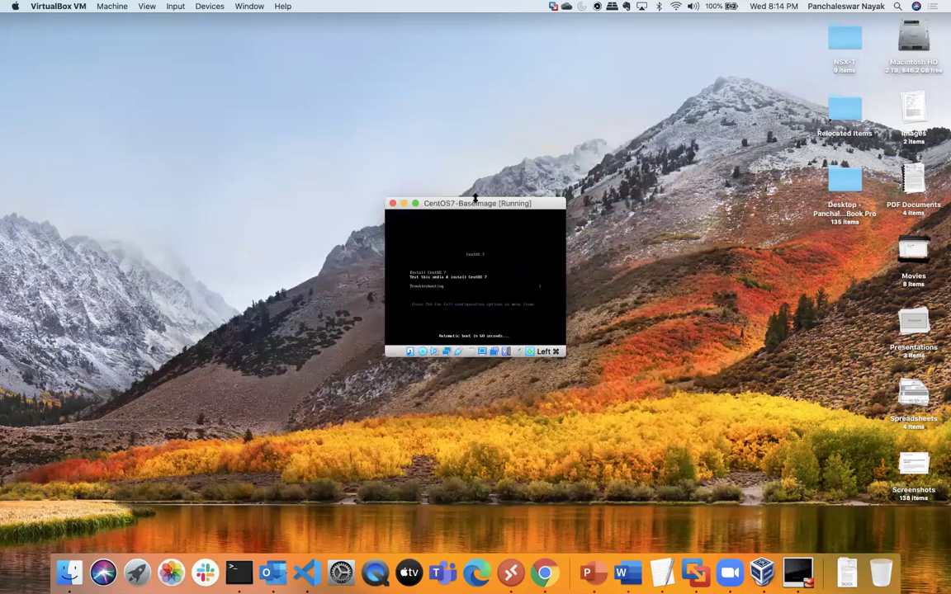
pyautogui.moveTo(476, 203); pyautogui.dragTo(425, 117)
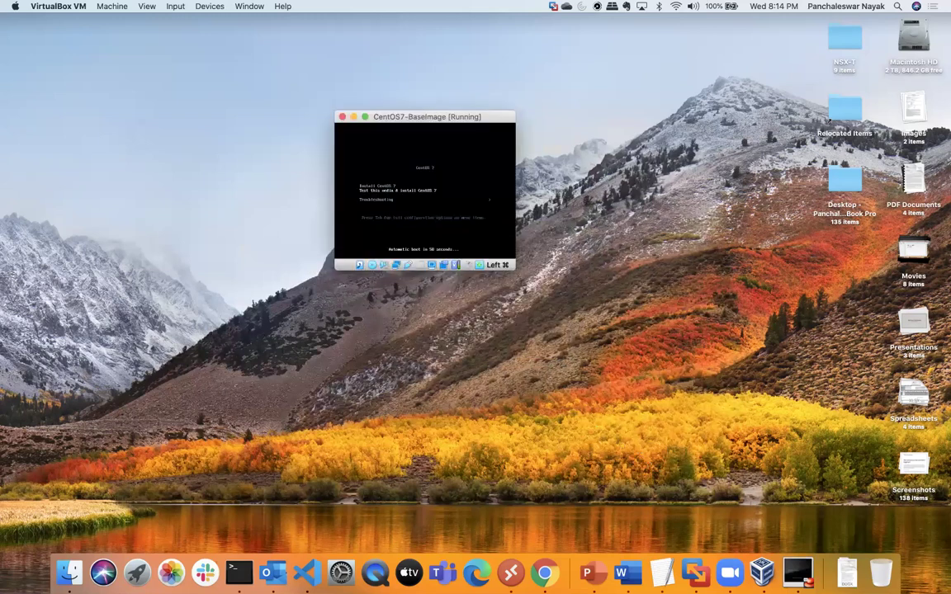
pyautogui.press('Return')
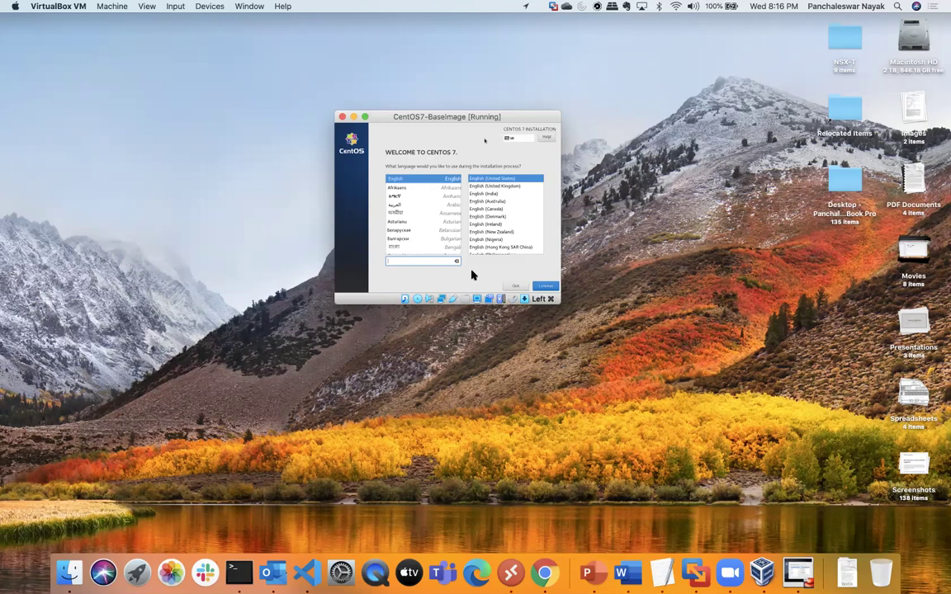
# - Close the VM window with 'Power off the machine' and bring the VirtualBox Manager back
pyautogui.click(464, 323)
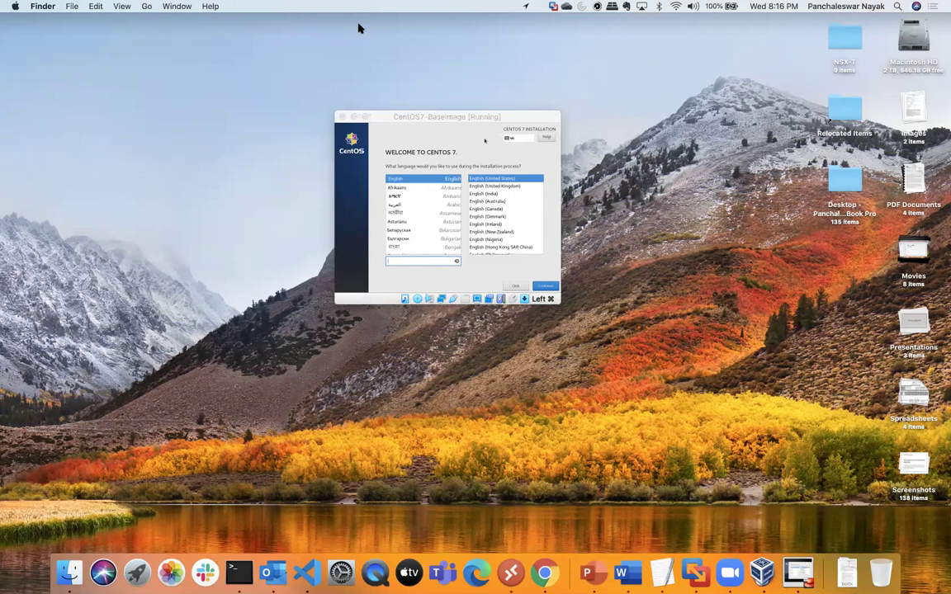
pyautogui.click(342, 117)
pyautogui.click(423, 185)
pyautogui.click(504, 206)
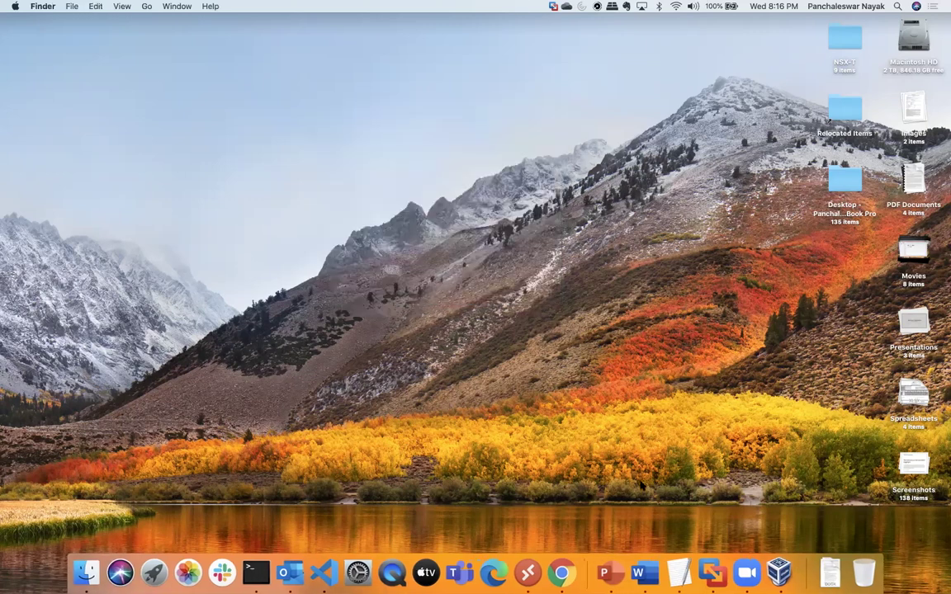
pyautogui.click(775, 551)
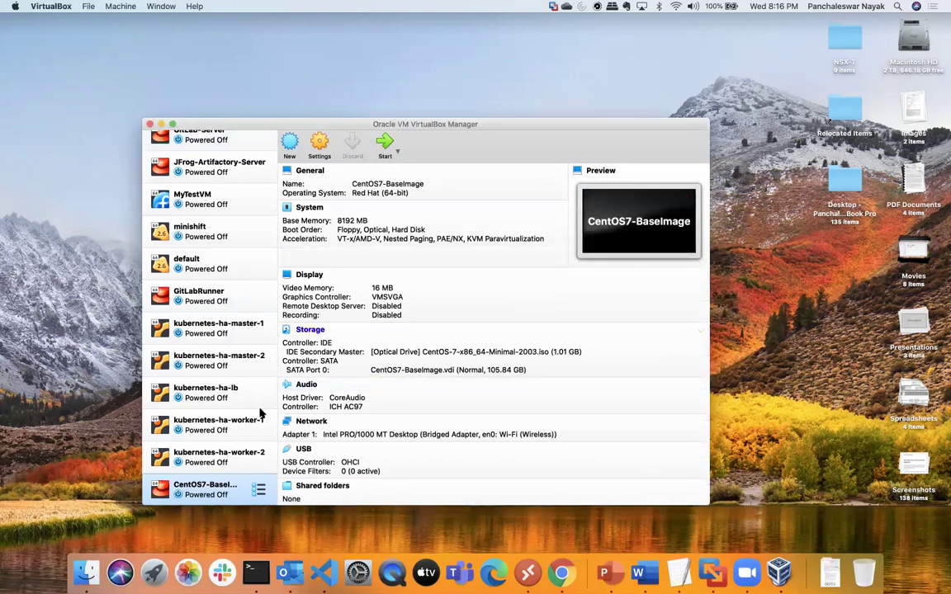
pyautogui.click(328, 148)
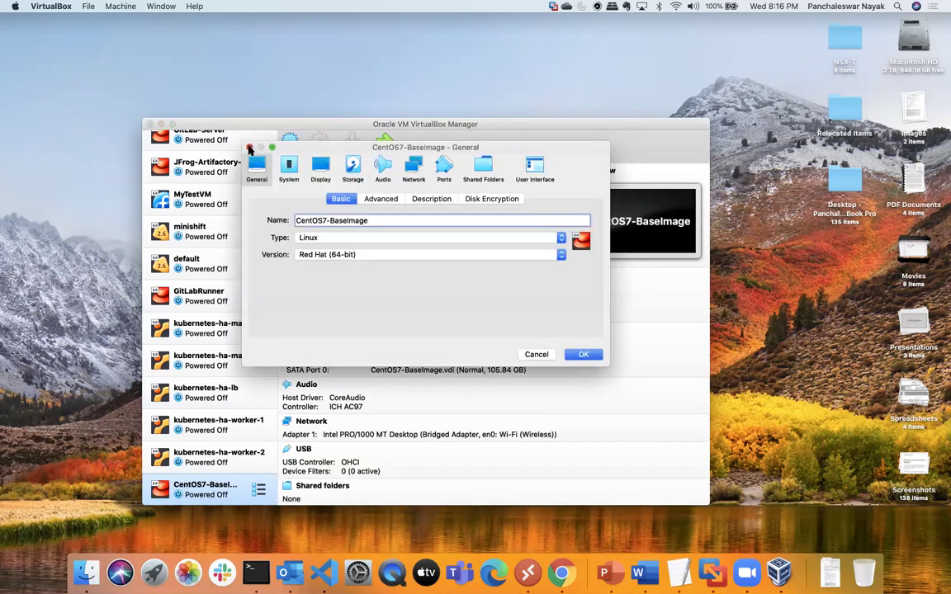
pyautogui.click(249, 147)
pyautogui.click(318, 149)
pyautogui.click(353, 169)
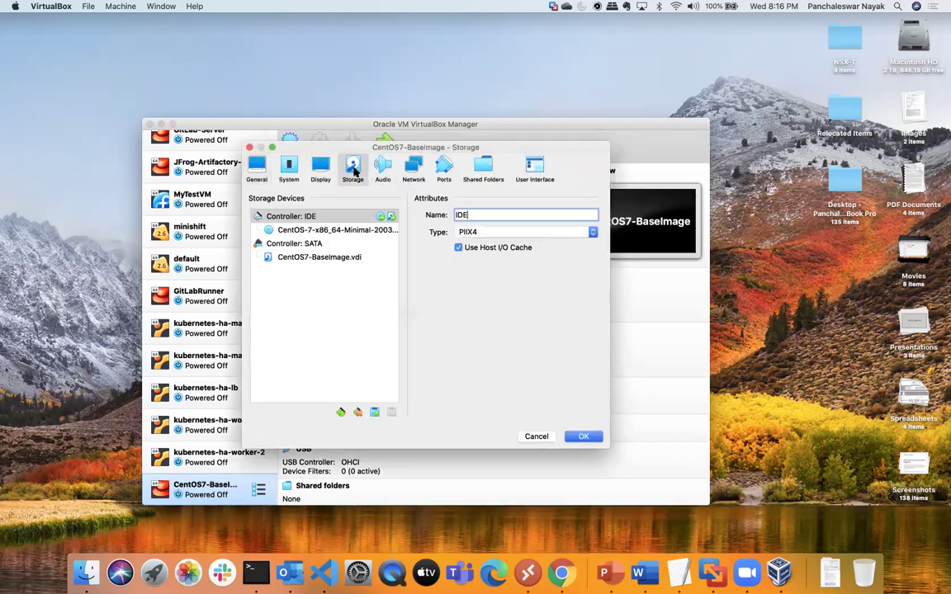
pyautogui.click(285, 229)
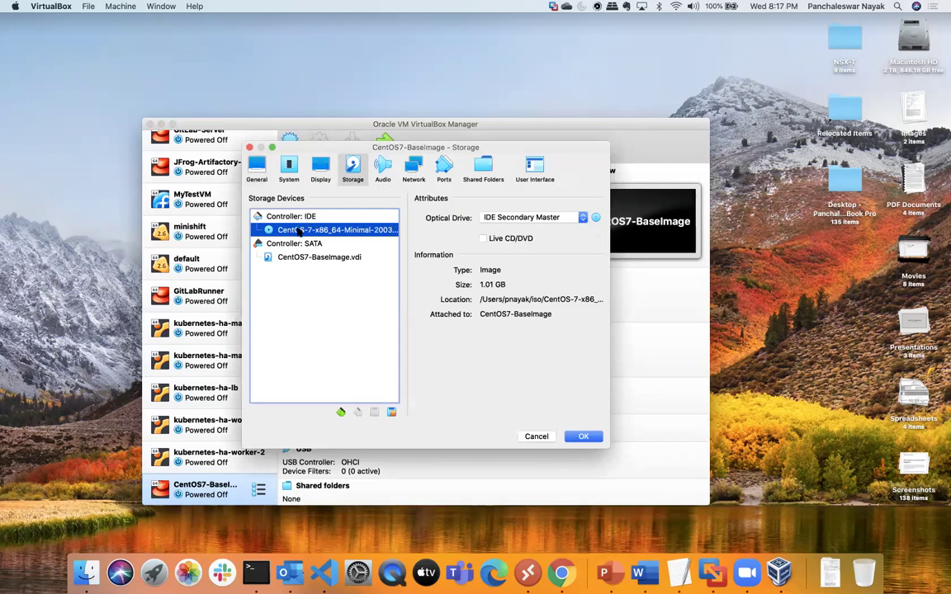
pyautogui.click(595, 218)
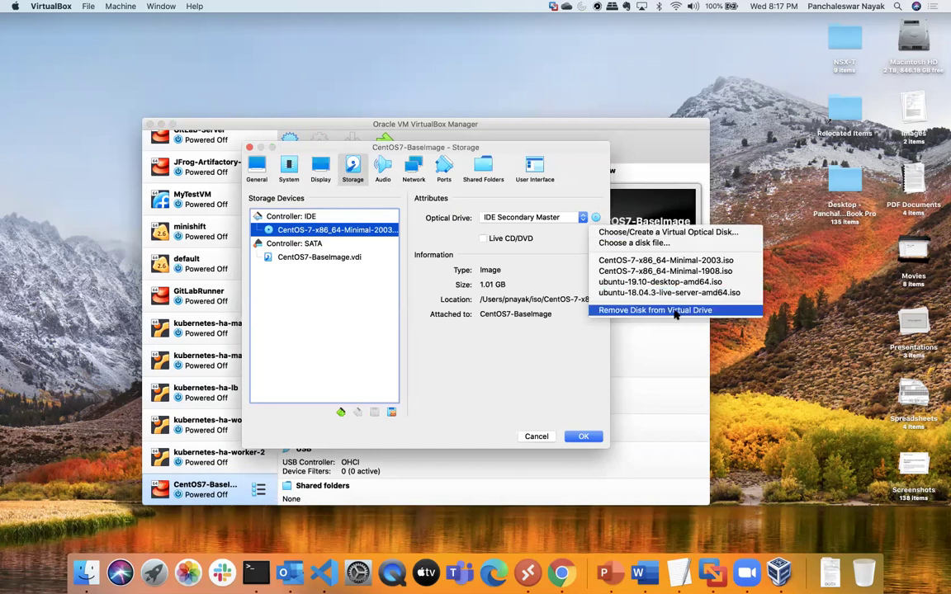
pyautogui.click(698, 261)
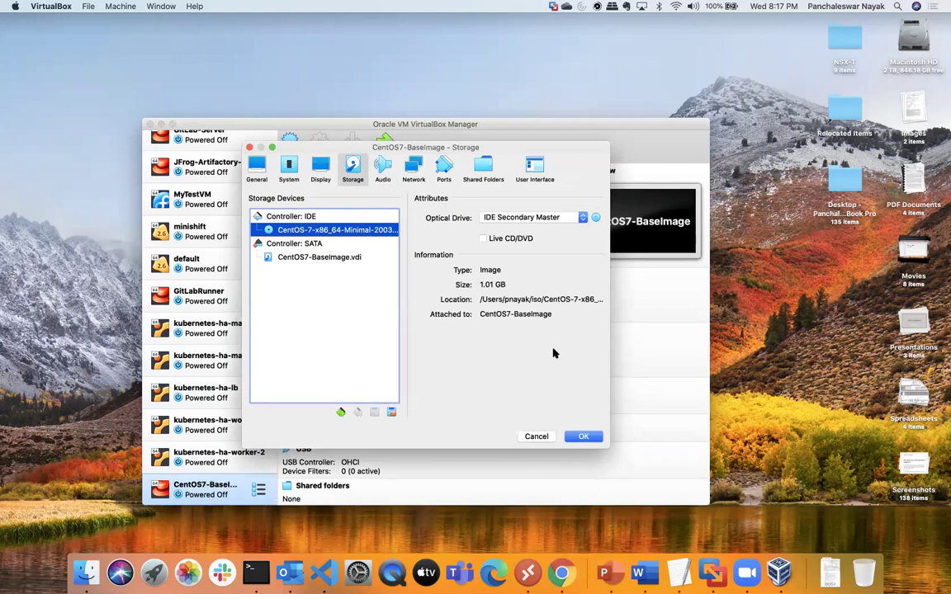
pyautogui.click(587, 438)
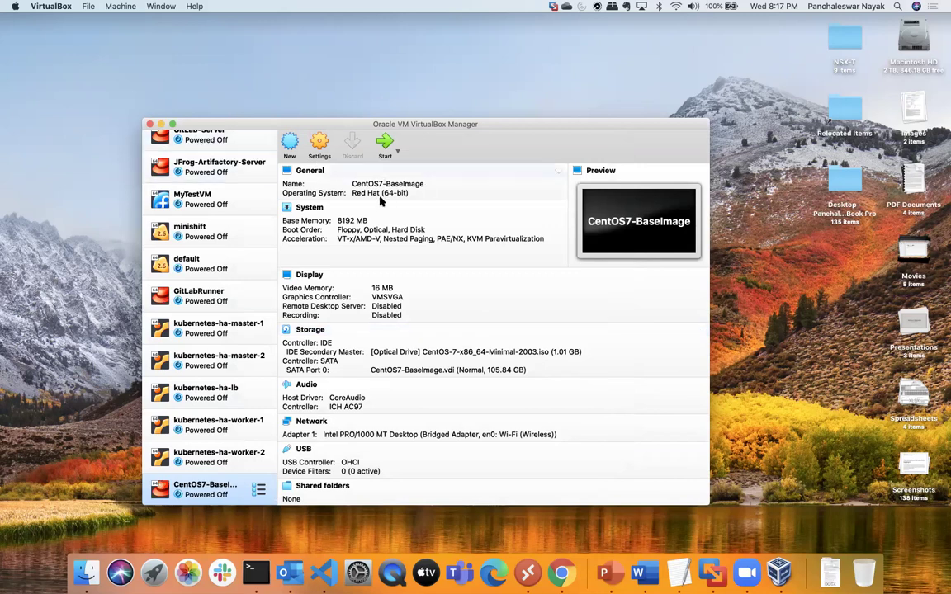
# - Start the VM again, enlarge its window, select 'Install CentOS 7' and minimize the Manager
pyautogui.click(385, 145)
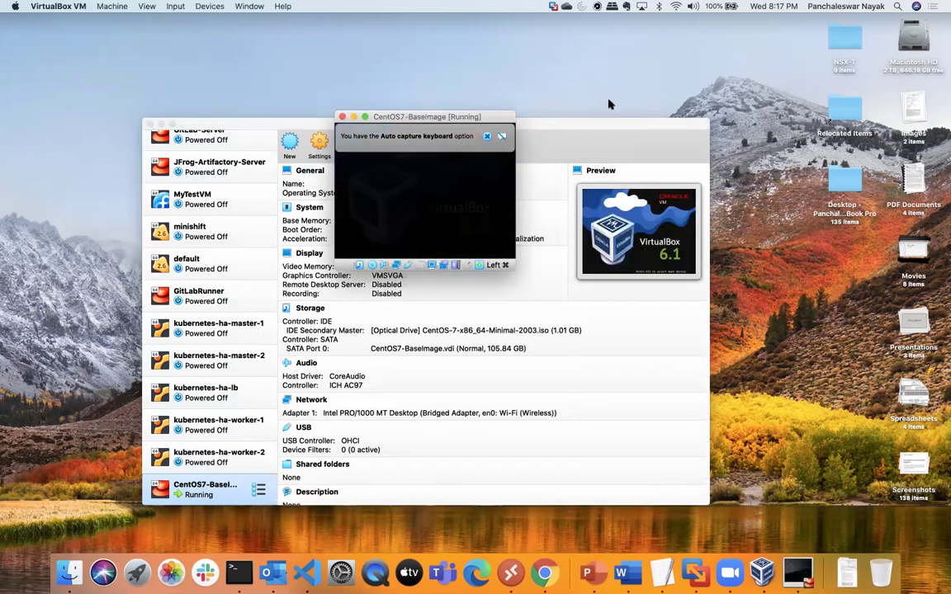
pyautogui.click(487, 137)
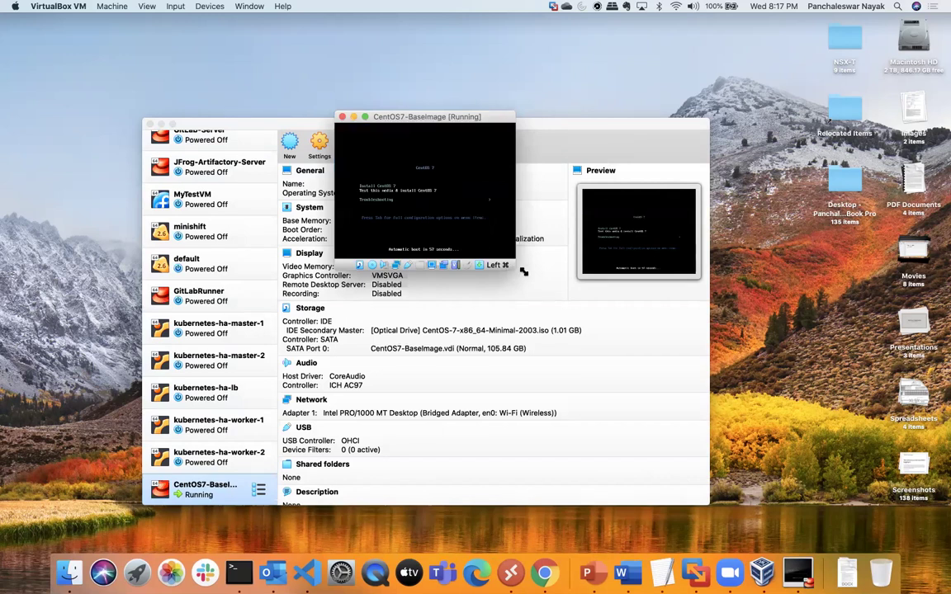
pyautogui.moveTo(523, 272); pyautogui.dragTo(635, 340)
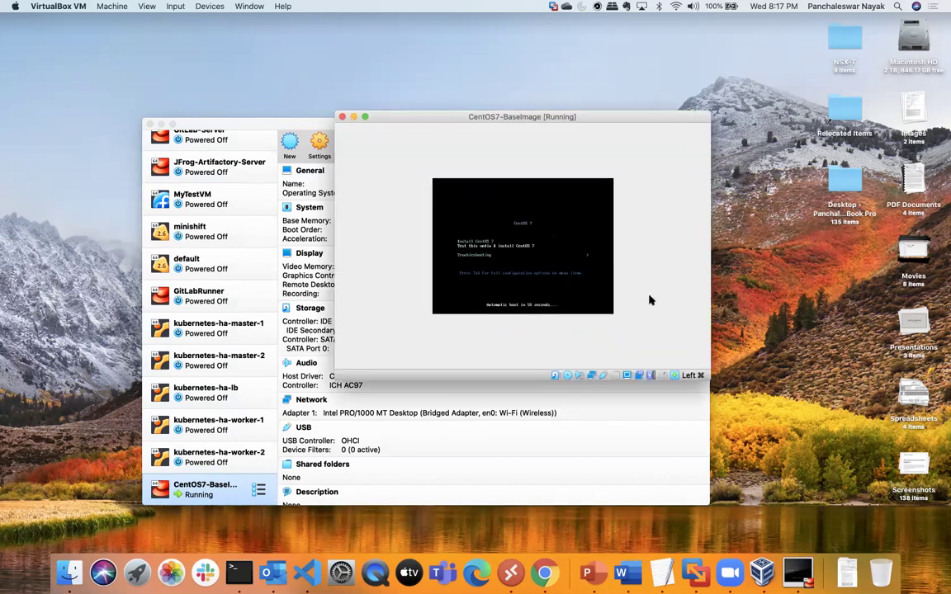
pyautogui.press('Return')
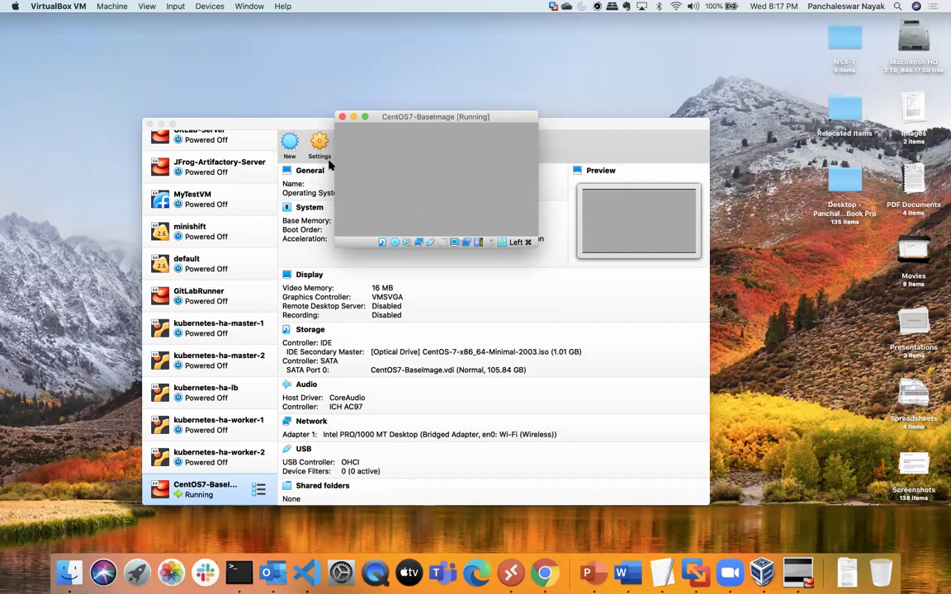
pyautogui.click(213, 124)
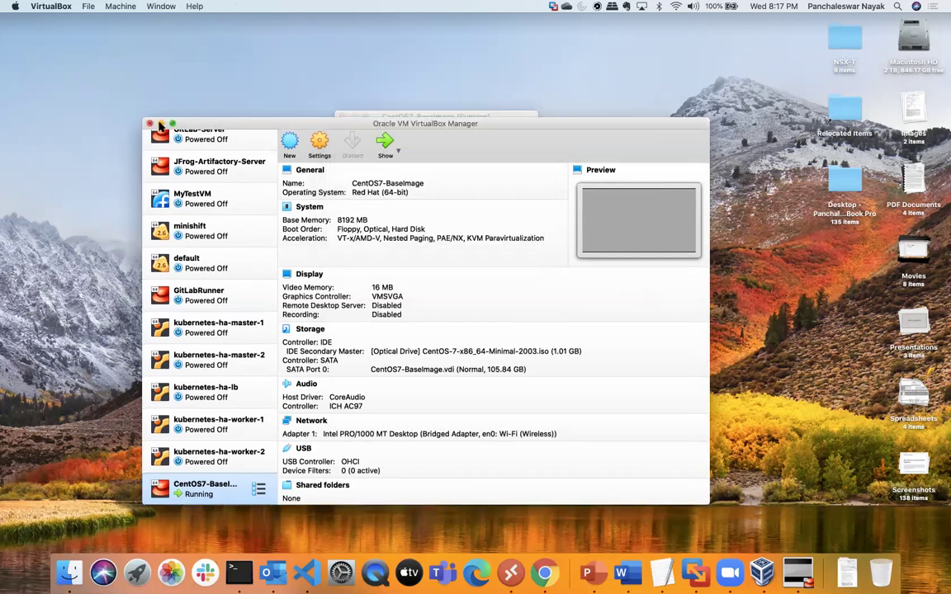
pyautogui.click(161, 124)
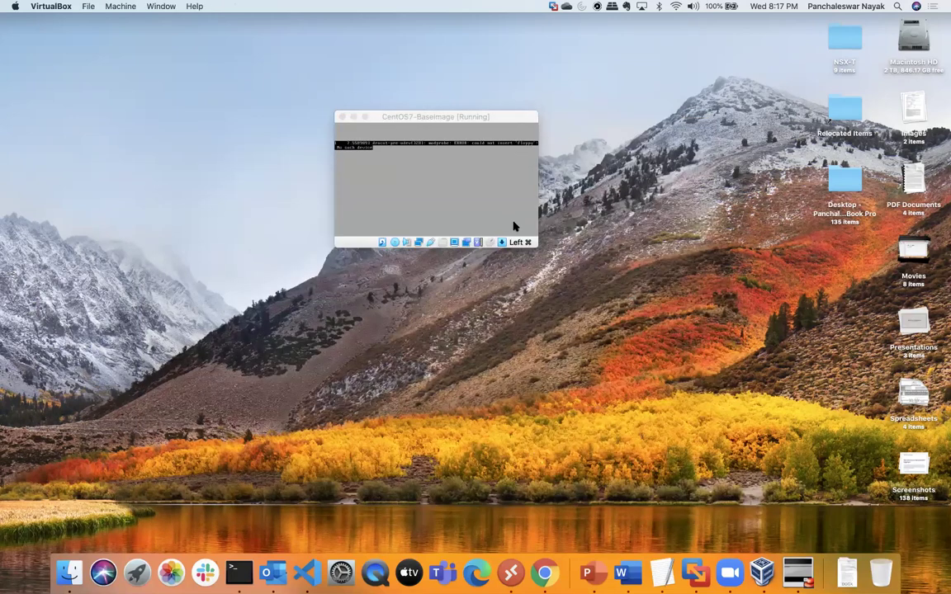
# - Focus the CentOS7-BaseImage VM window while the installer loads to the Welcome screen
pyautogui.click(514, 221)
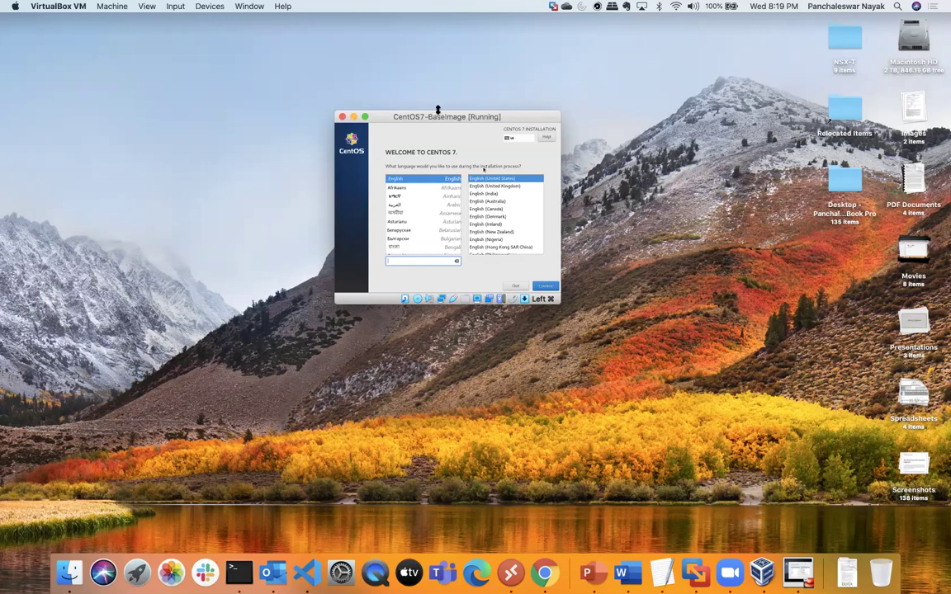
pyautogui.moveTo(437, 116)
pyautogui.mouseDown()
pyautogui.moveTo(337, 100)
pyautogui.moveTo(348, 212)
pyautogui.moveTo(449, 129)
pyautogui.mouseUp()
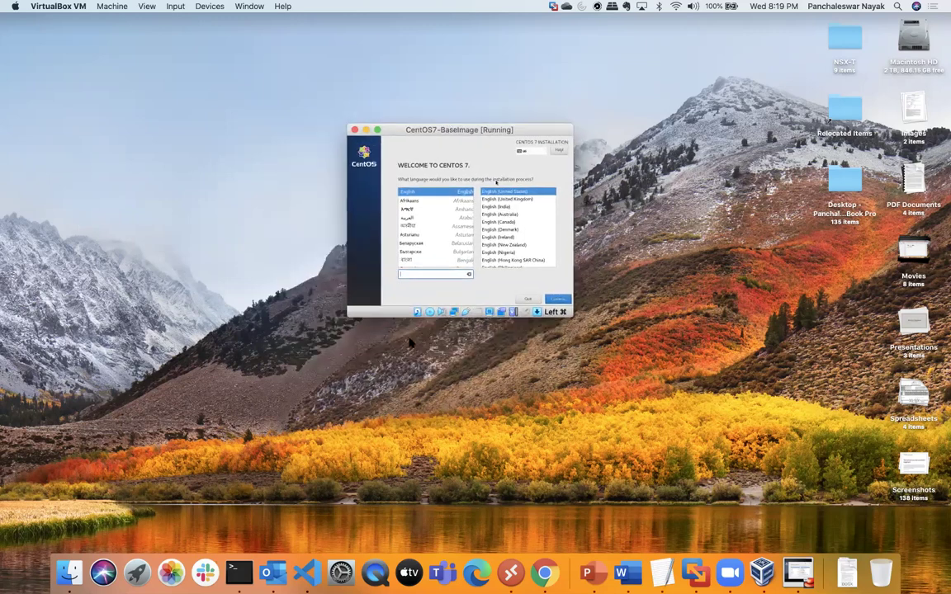
pyautogui.moveTo(477, 133); pyautogui.dragTo(432, 128)
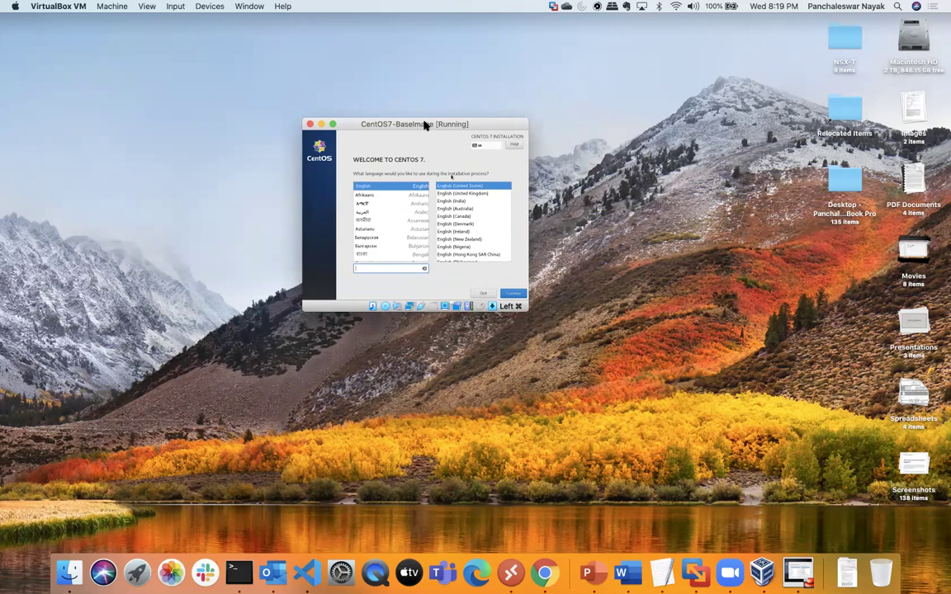
pyautogui.moveTo(424, 124); pyautogui.dragTo(451, 132)
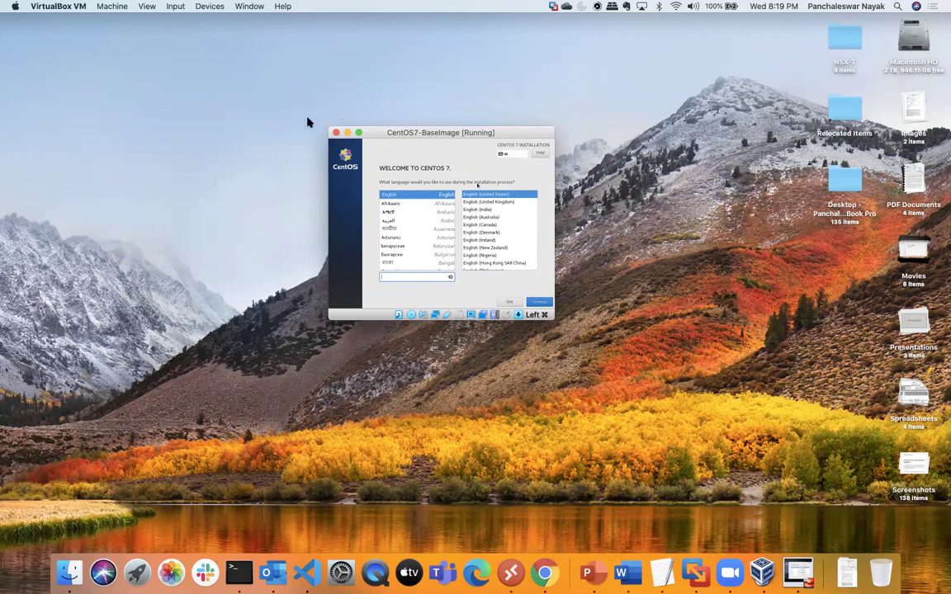
pyautogui.click(101, 7)
pyautogui.moveTo(66, 7)
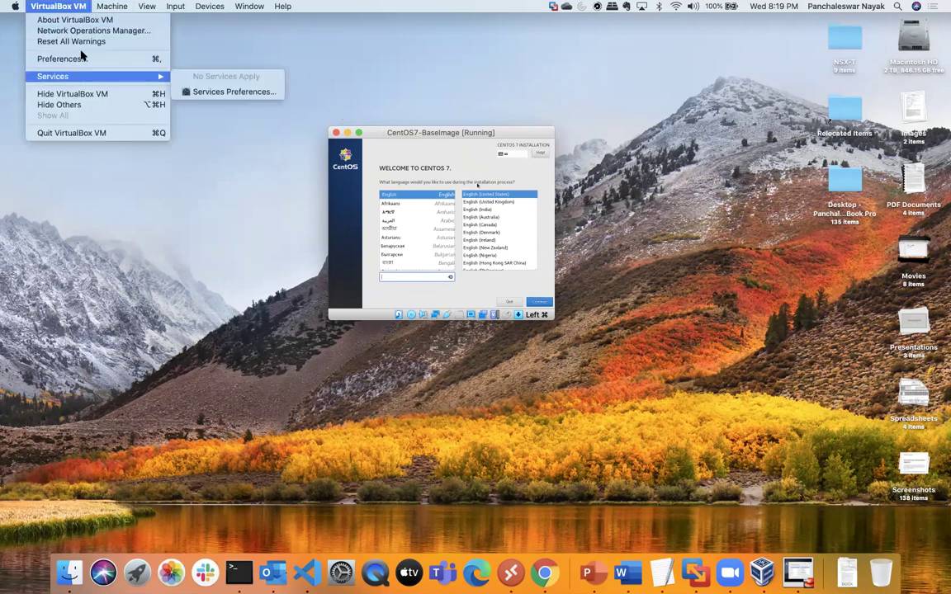
pyautogui.moveTo(103, 8)
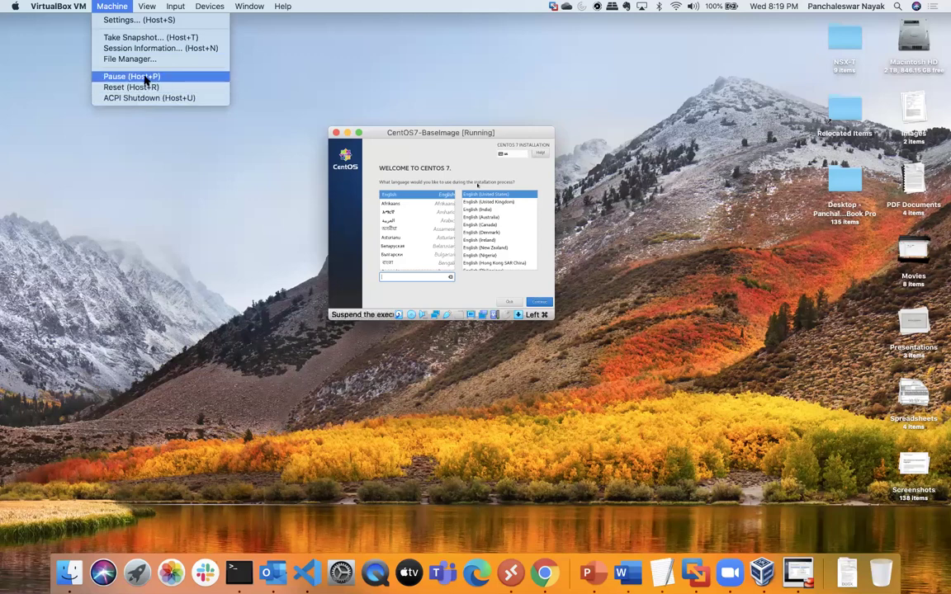
pyautogui.moveTo(147, 7)
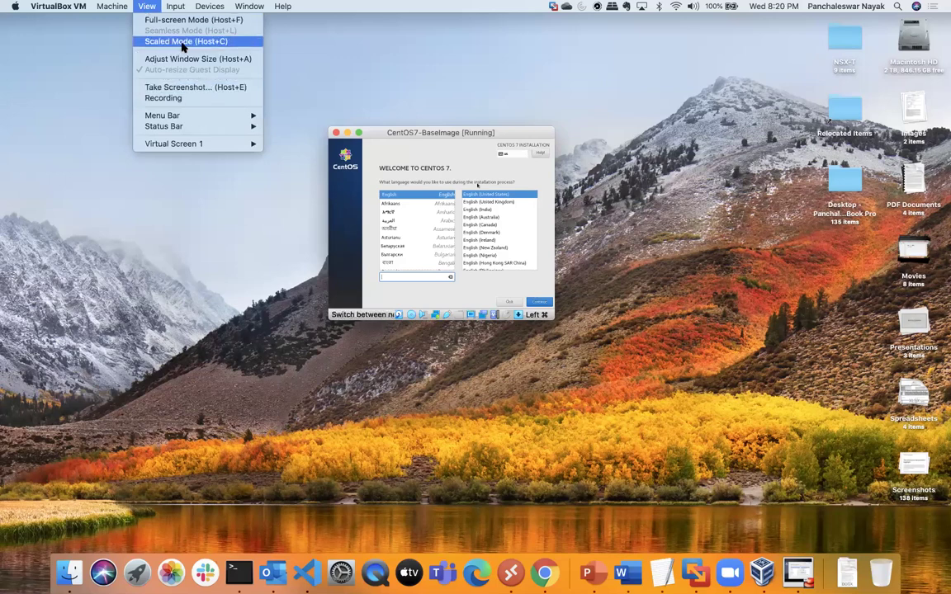
pyautogui.moveTo(200, 10)
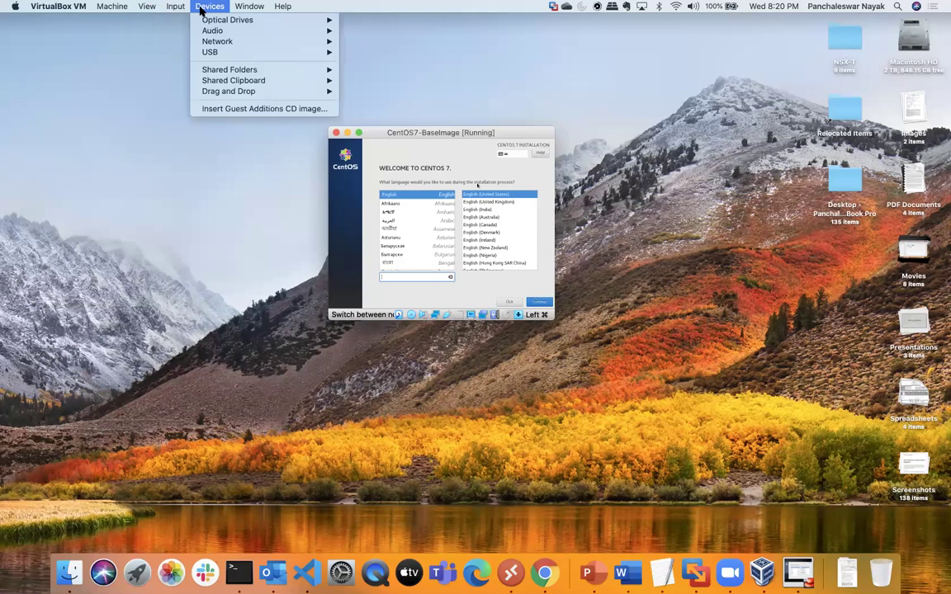
pyautogui.moveTo(248, 7)
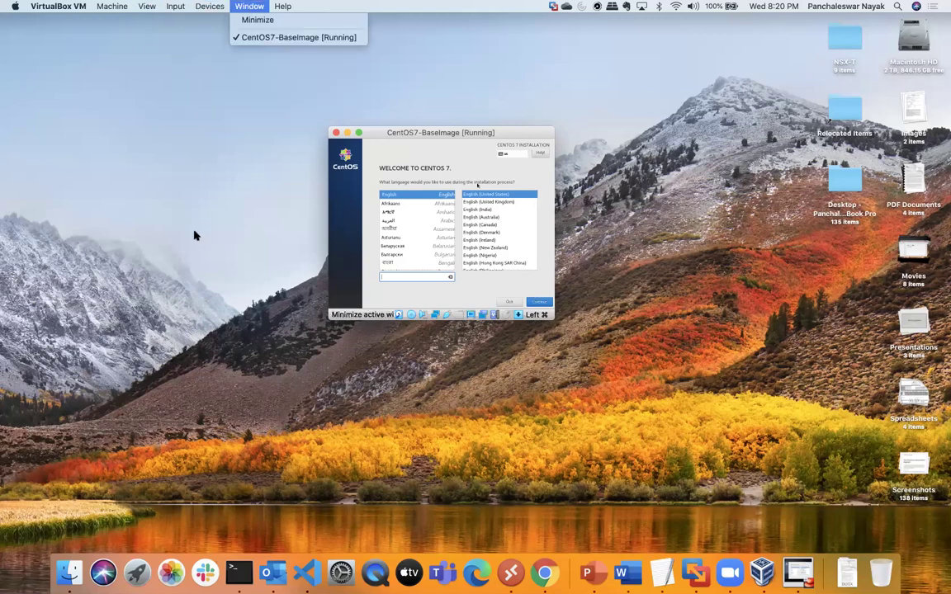
pyautogui.click(369, 121)
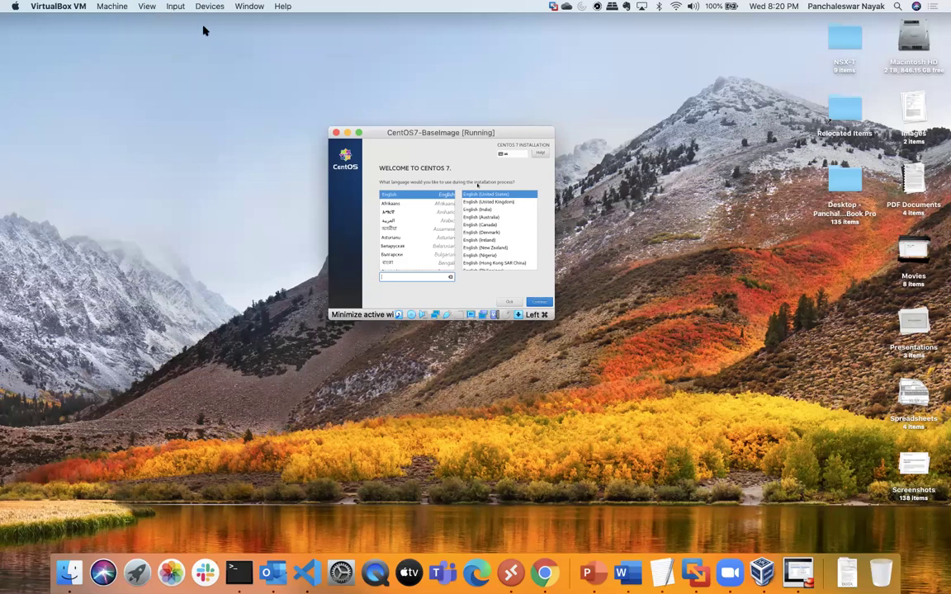
pyautogui.click(237, 7)
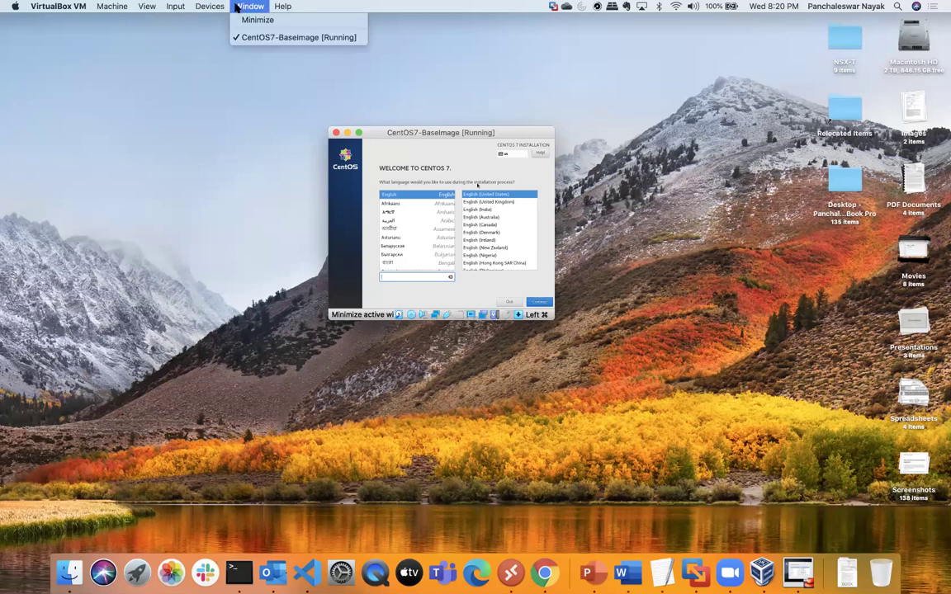
pyautogui.moveTo(209, 7)
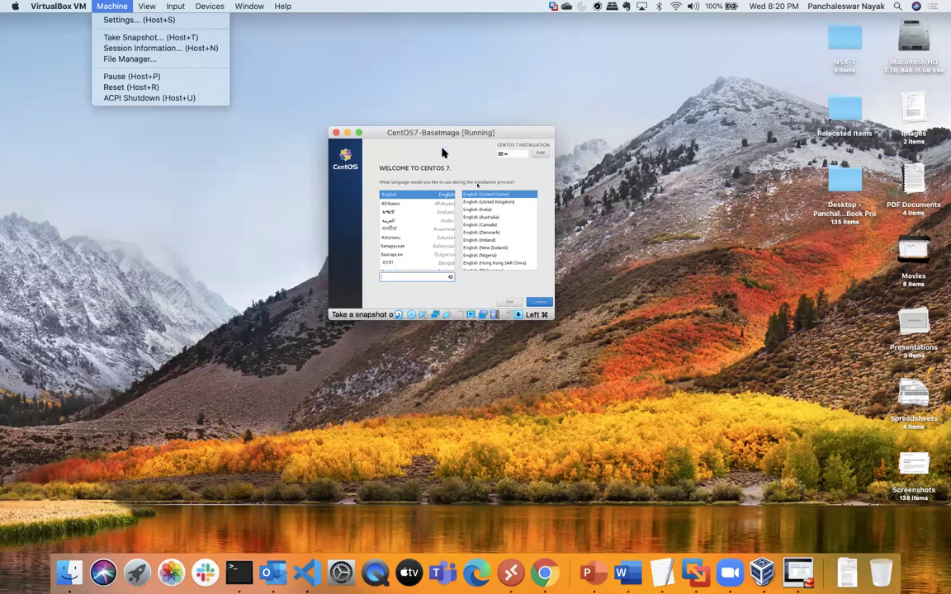
pyautogui.click(443, 153)
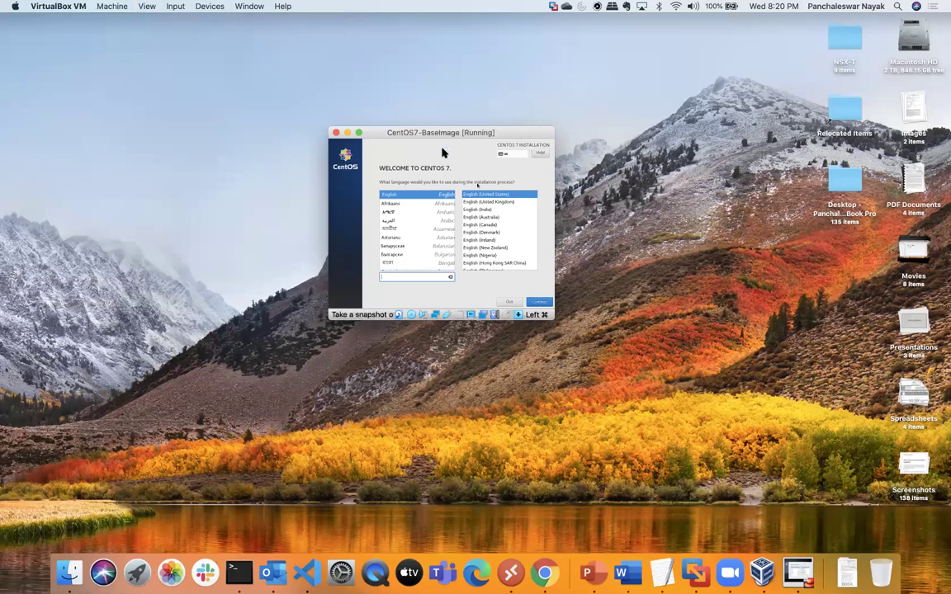
# - Continue in English (United States) and keep automatic partitioning for the installation destination
pyautogui.click(538, 302)
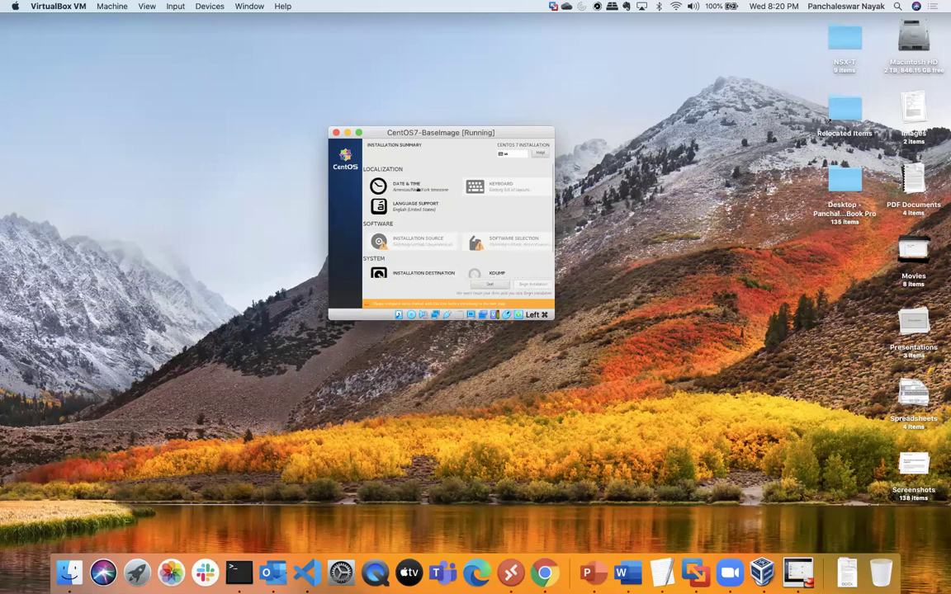
pyautogui.scroll(-2, 436, 198)
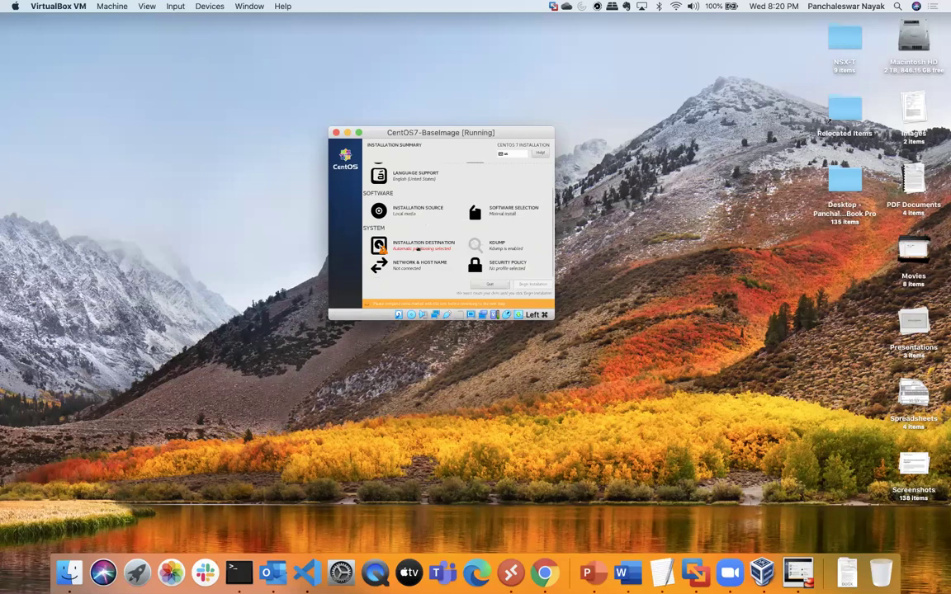
pyautogui.click(417, 246)
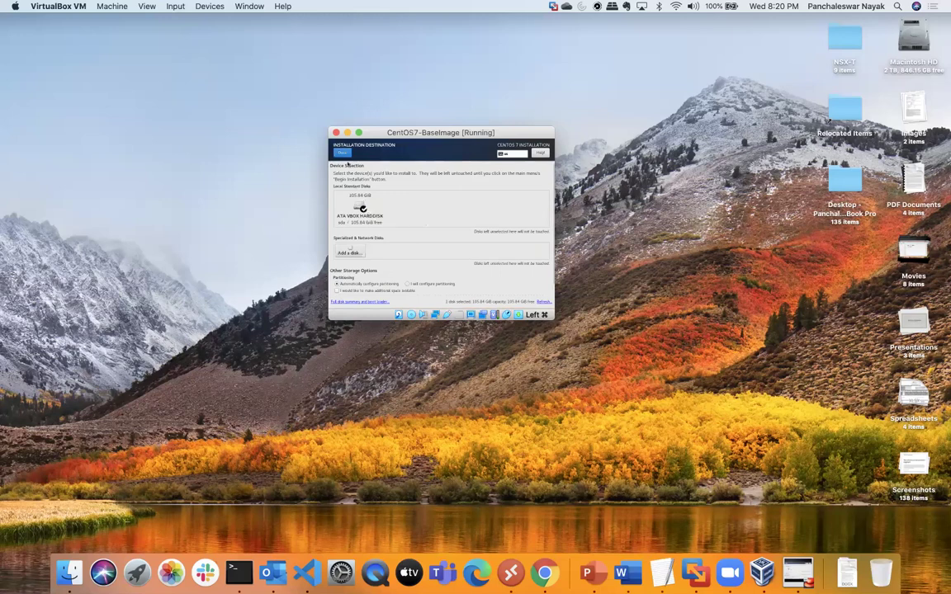
pyautogui.click(341, 153)
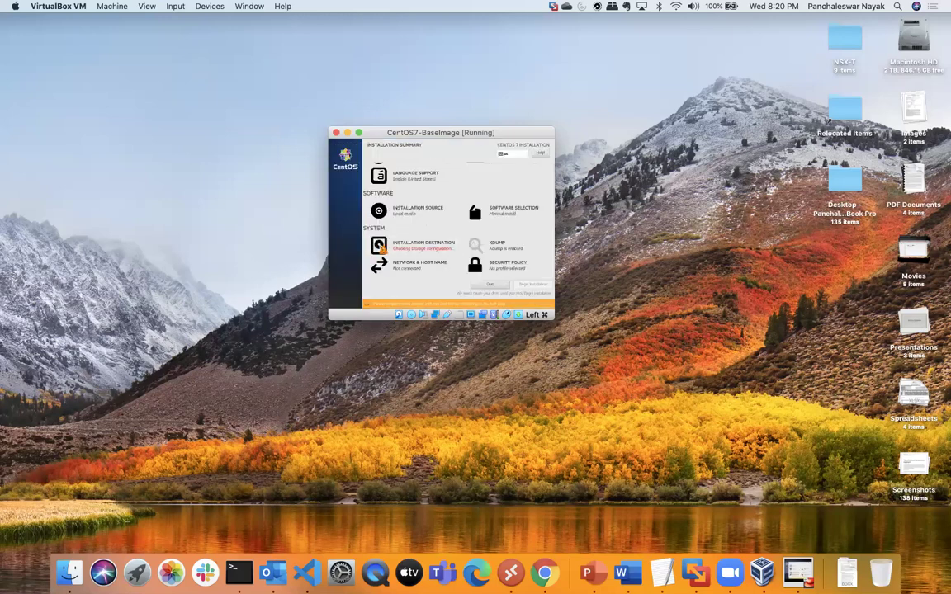
pyautogui.click(413, 279)
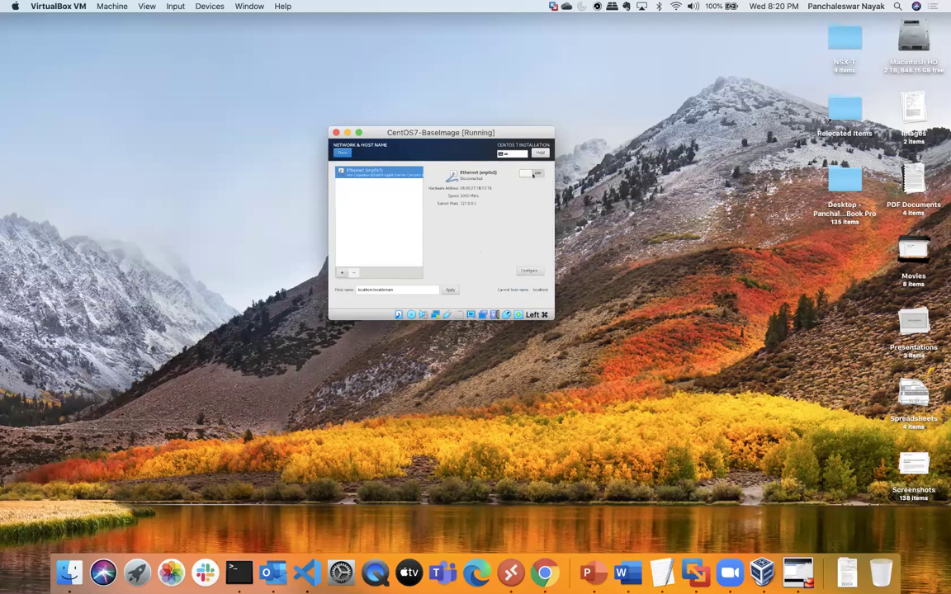
# - Switch the enp0s3 Ethernet connection on and set it to connect automatically
pyautogui.click(536, 175)
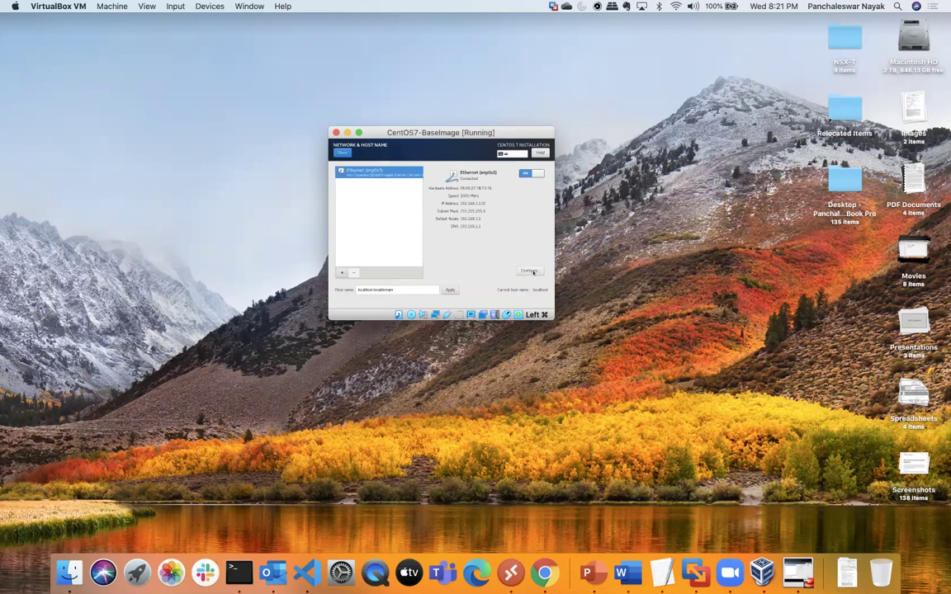
pyautogui.click(532, 272)
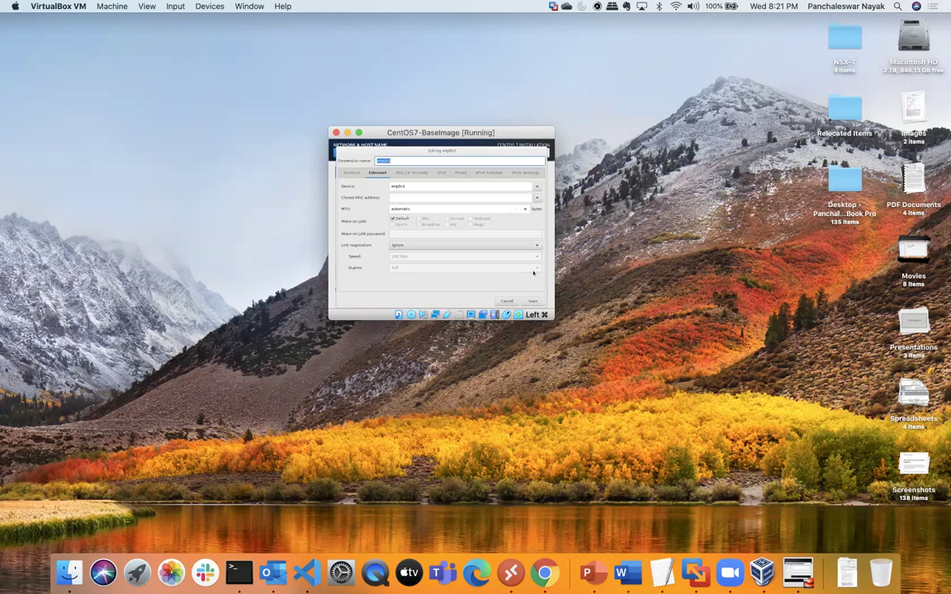
pyautogui.click(350, 172)
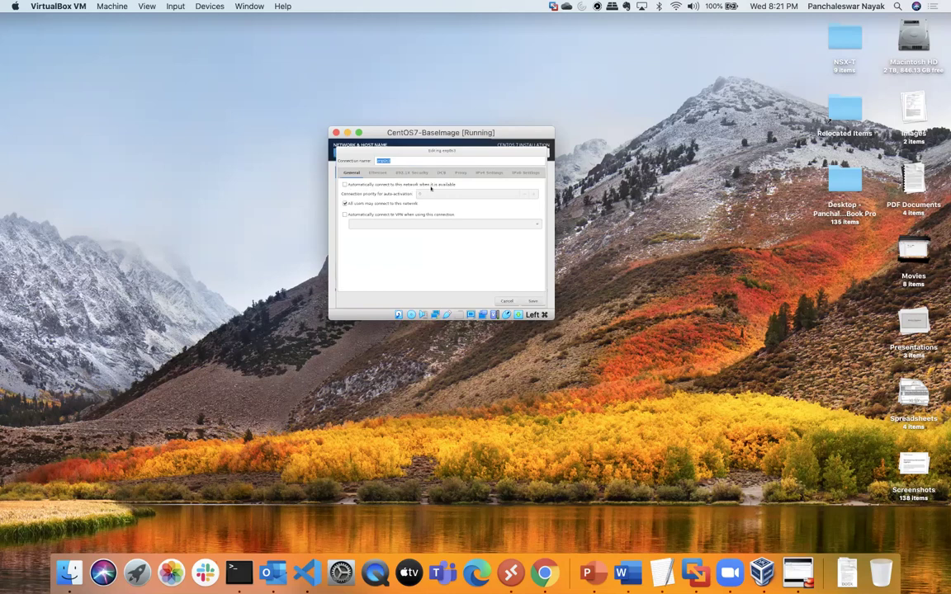
pyautogui.click(345, 185)
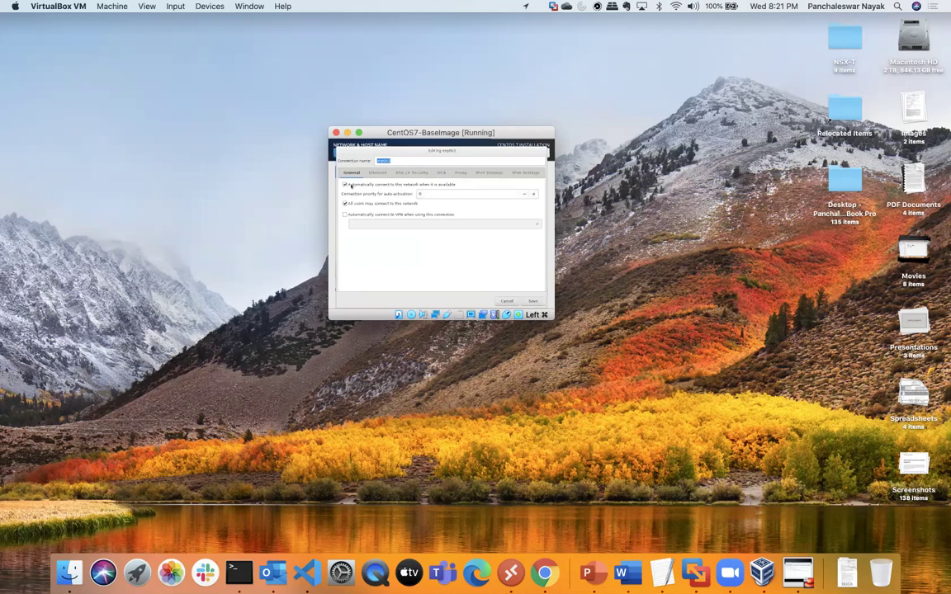
pyautogui.click(490, 173)
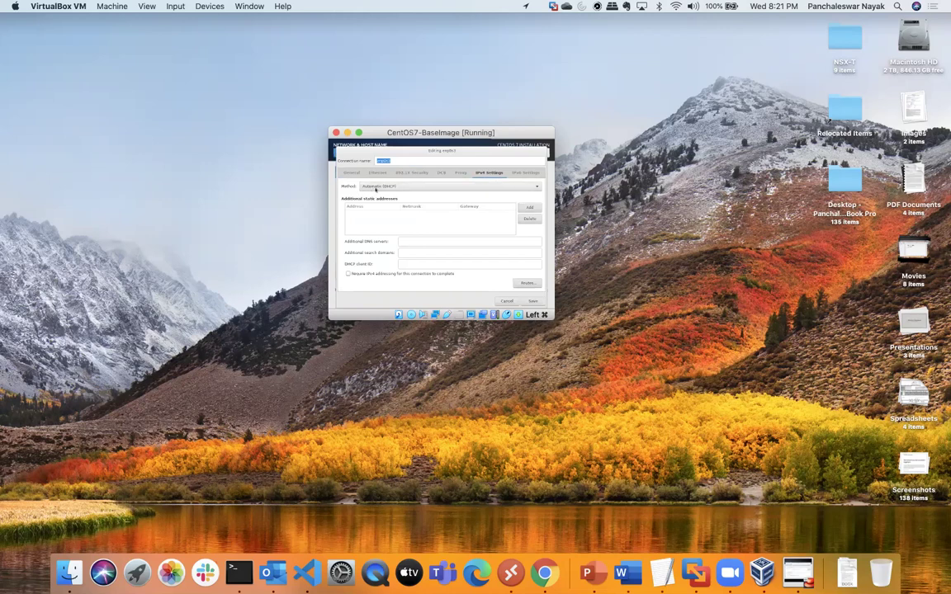
pyautogui.click(534, 302)
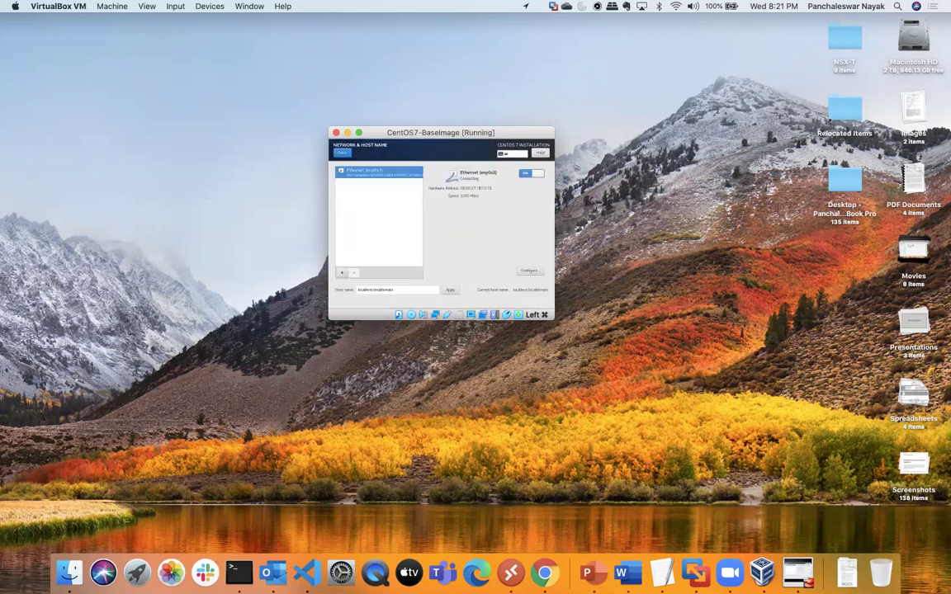
pyautogui.click(341, 153)
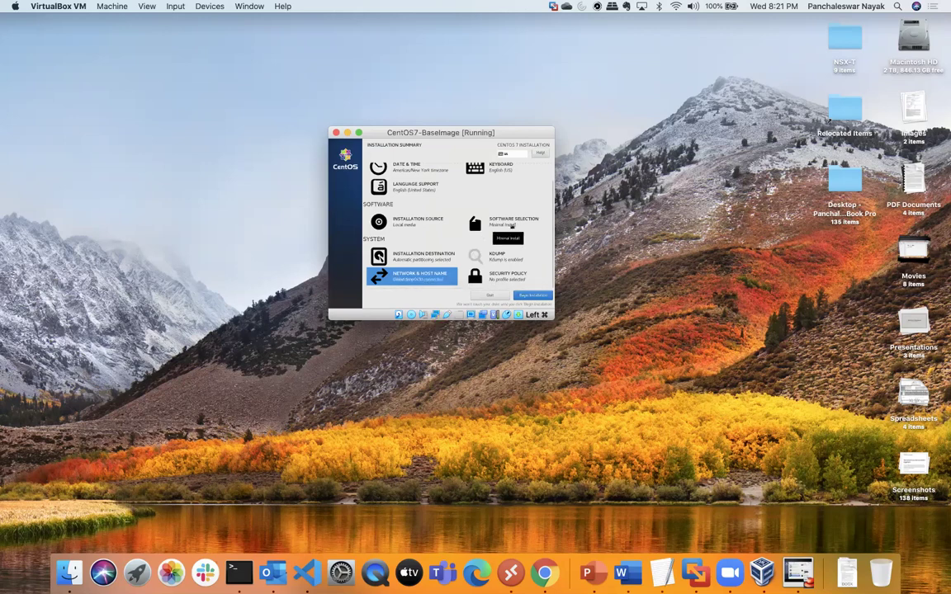
# - Begin installing CentOS 7 Minimal from the Installation Summary
pyautogui.scroll(2, 426, 223)
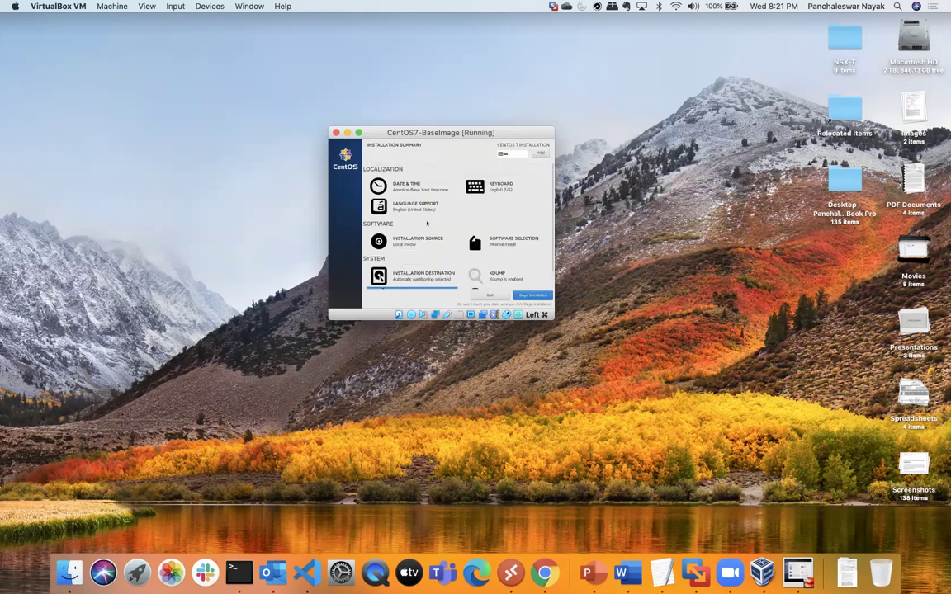
pyautogui.scroll(-2, 440, 171)
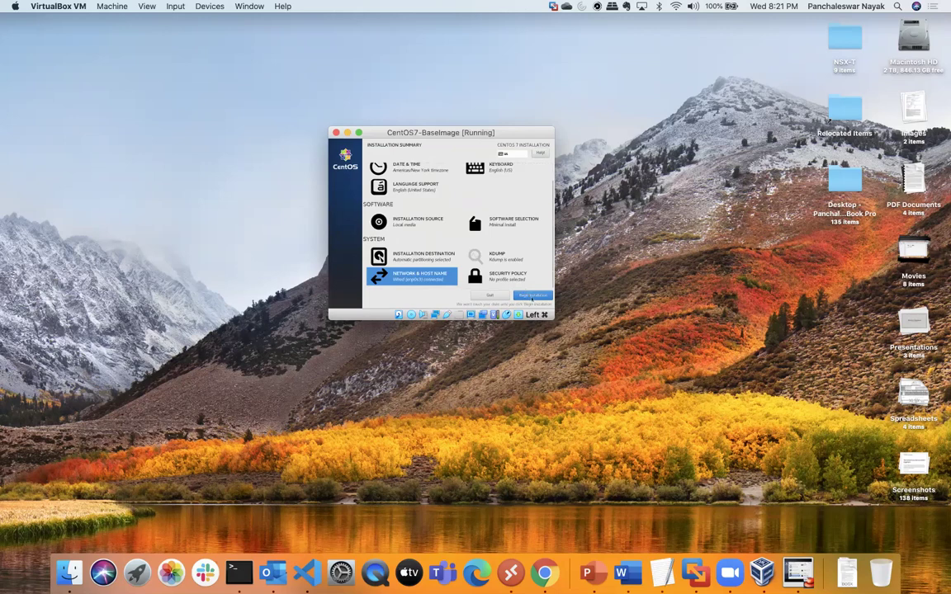
pyautogui.click(533, 296)
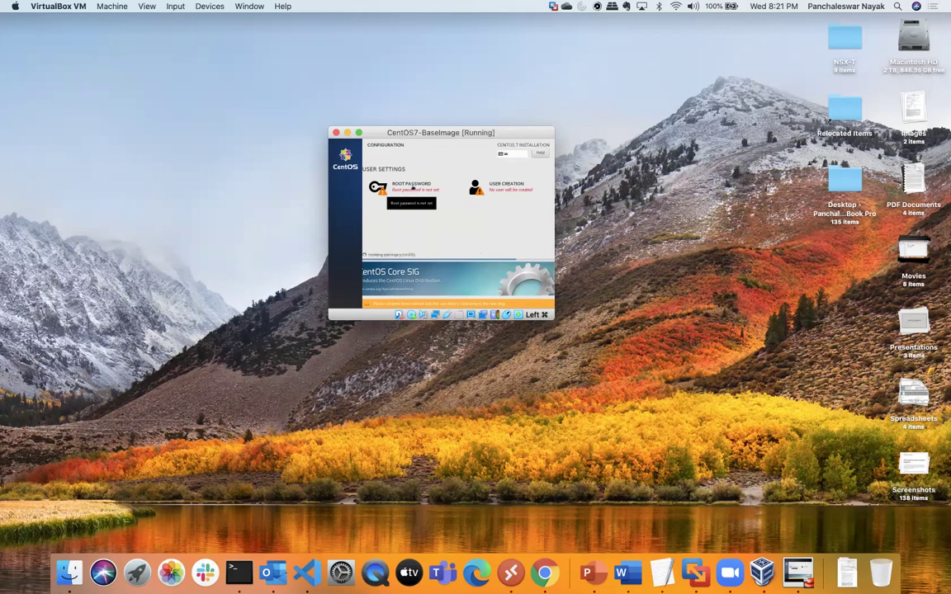
# - Enter and confirm the root password, accepting it despite the weak-password warning
pyautogui.click(412, 188)
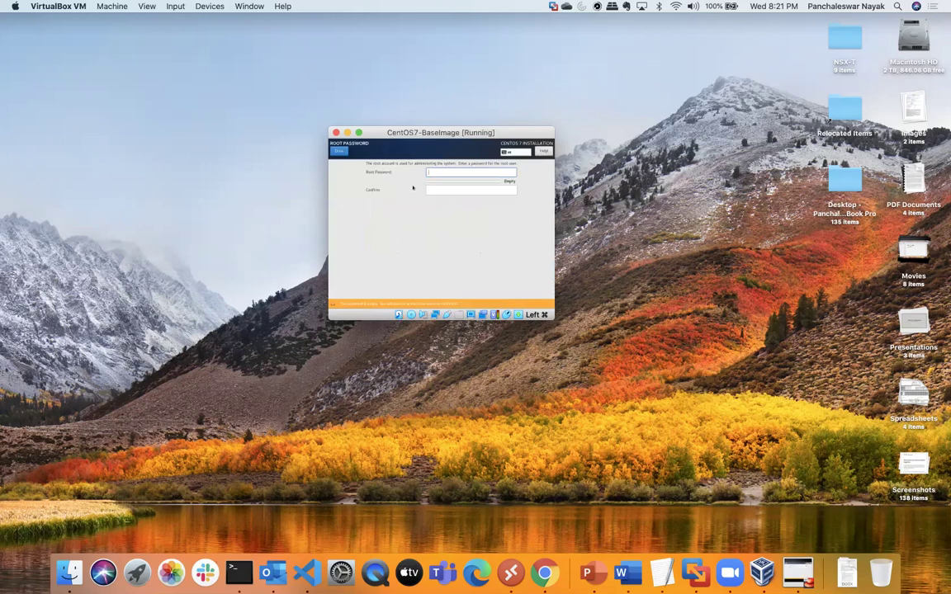
pyautogui.write('••••••••')
pyautogui.click(433, 191)
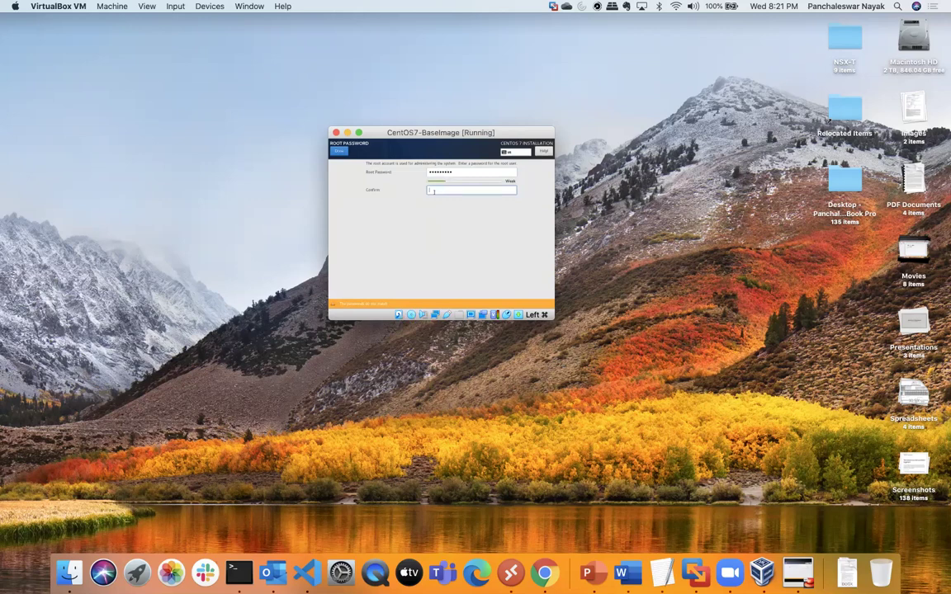
pyautogui.write('********')
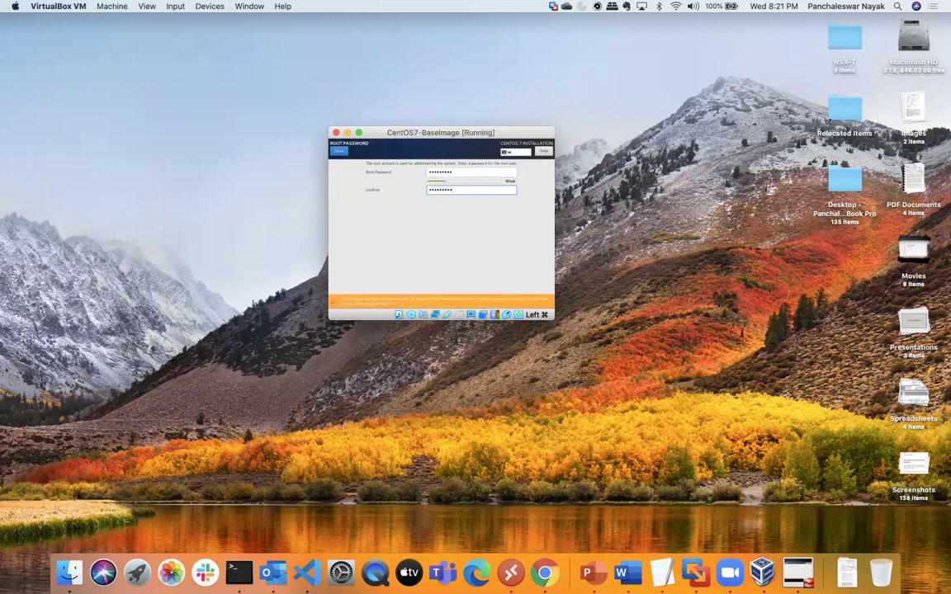
pyautogui.click(338, 151)
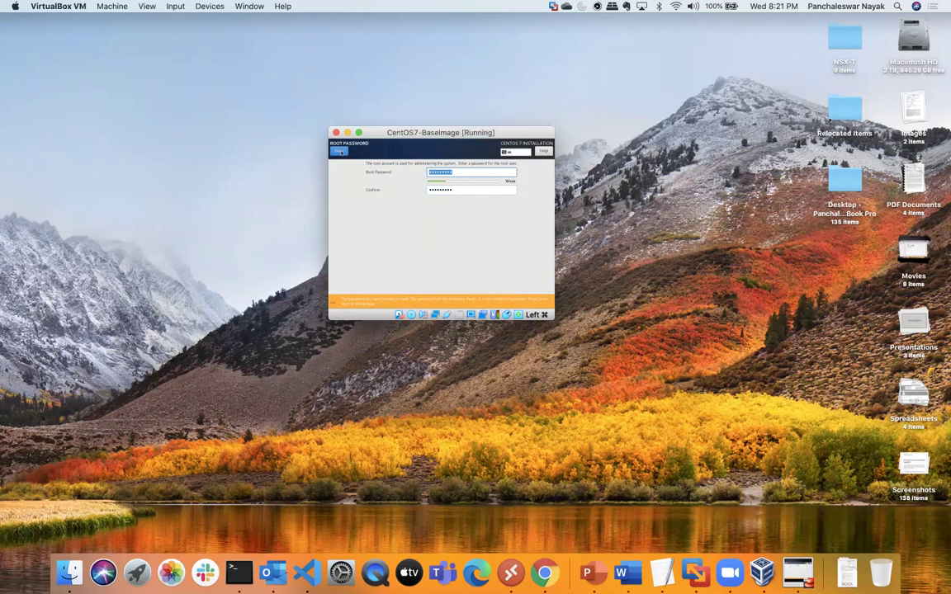
pyautogui.click(338, 151)
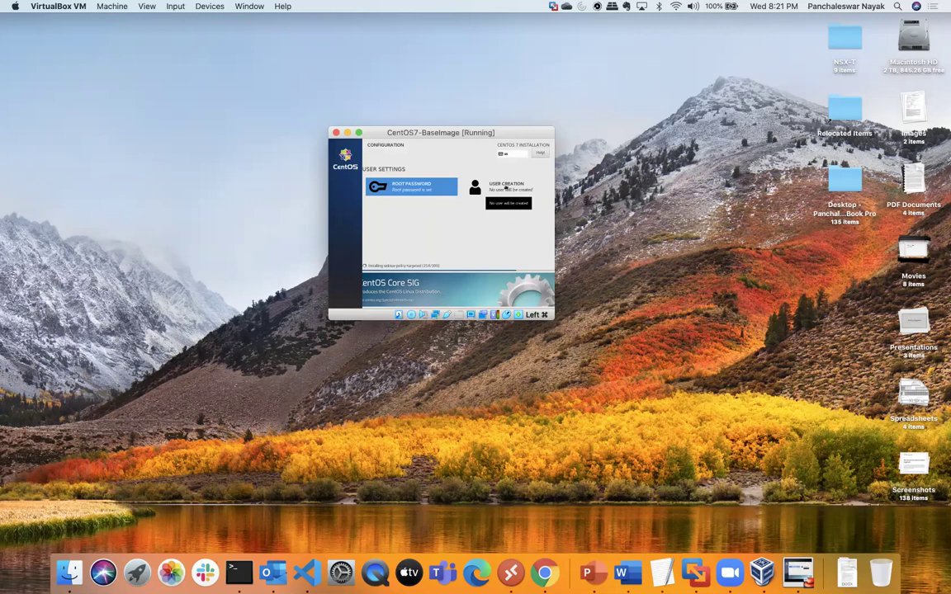
# - Enter the new user's full name and user name, and make the account an administrator
pyautogui.click(505, 188)
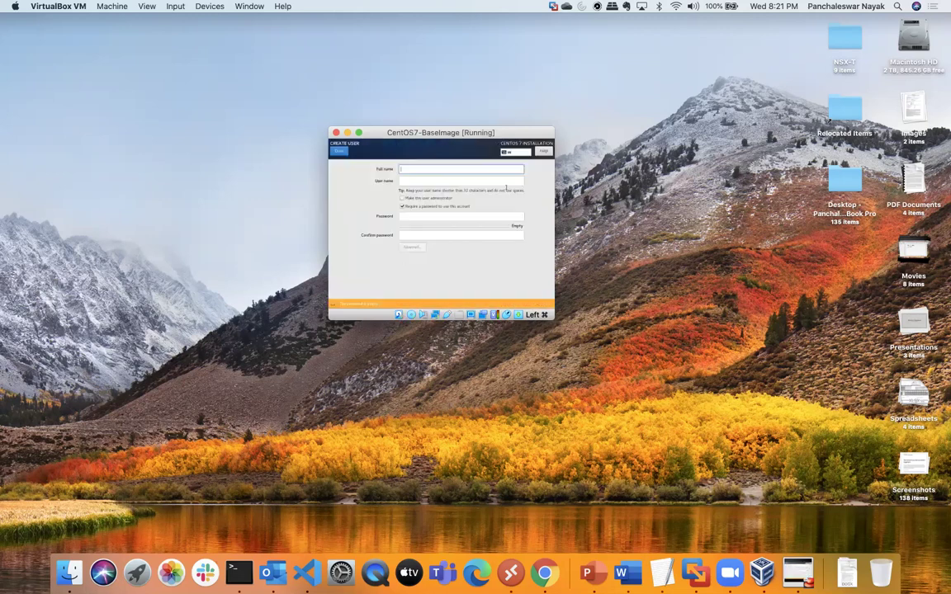
pyautogui.write('Panchaleswar Nayak')
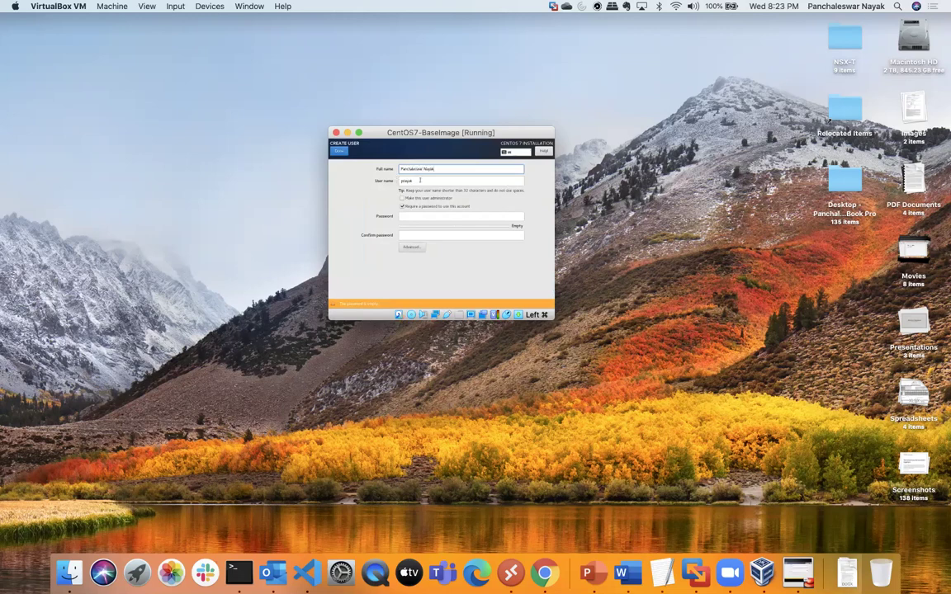
pyautogui.click(422, 179)
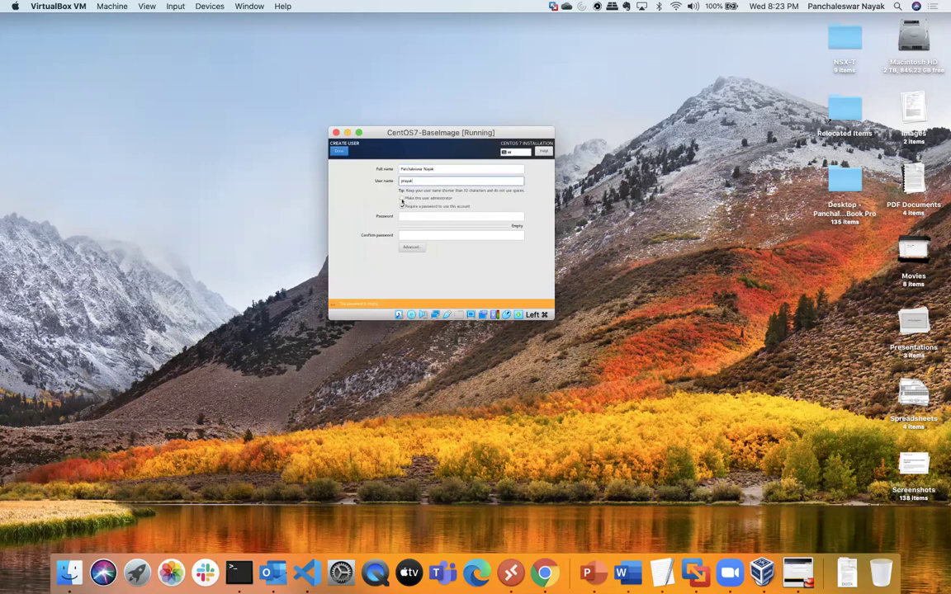
pyautogui.click(402, 199)
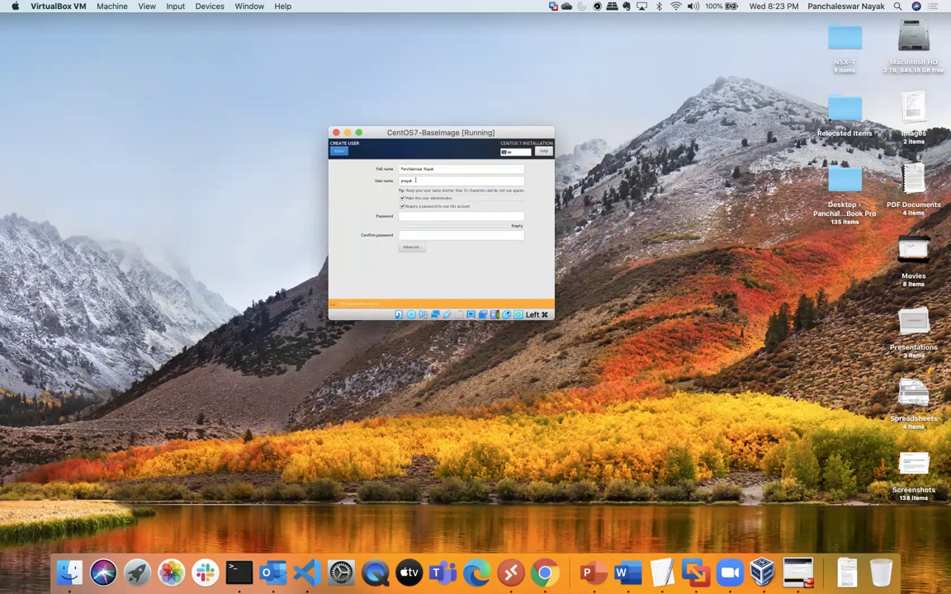
pyautogui.doubleClick(415, 180)
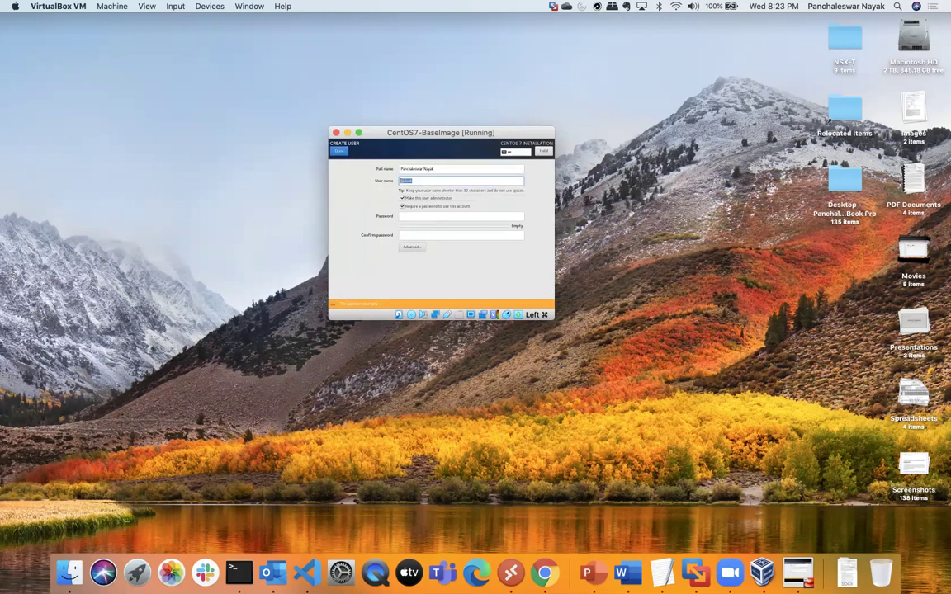
# - Set and confirm the user's password, accepting it despite the weak-password warning
pyautogui.click(424, 217)
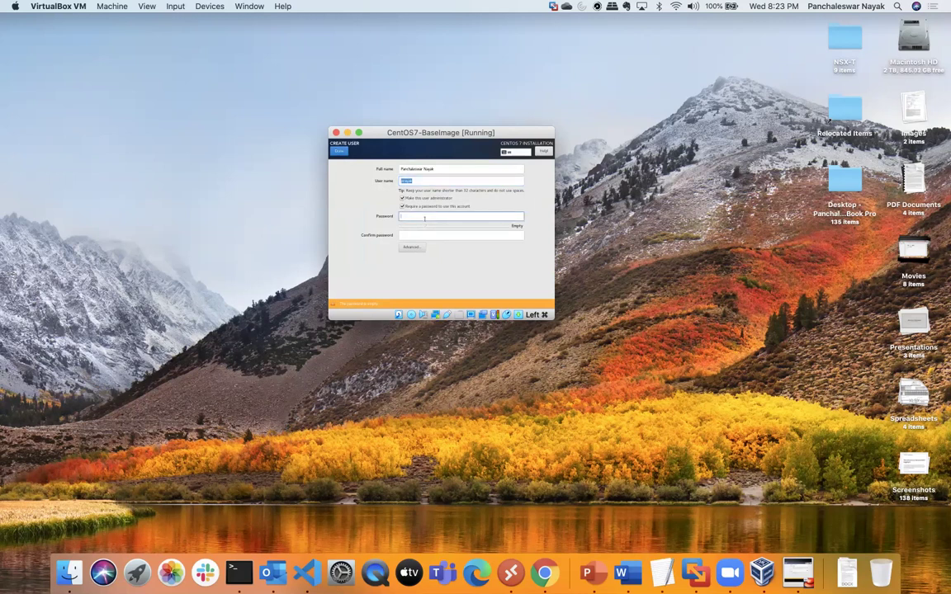
pyautogui.click(438, 235)
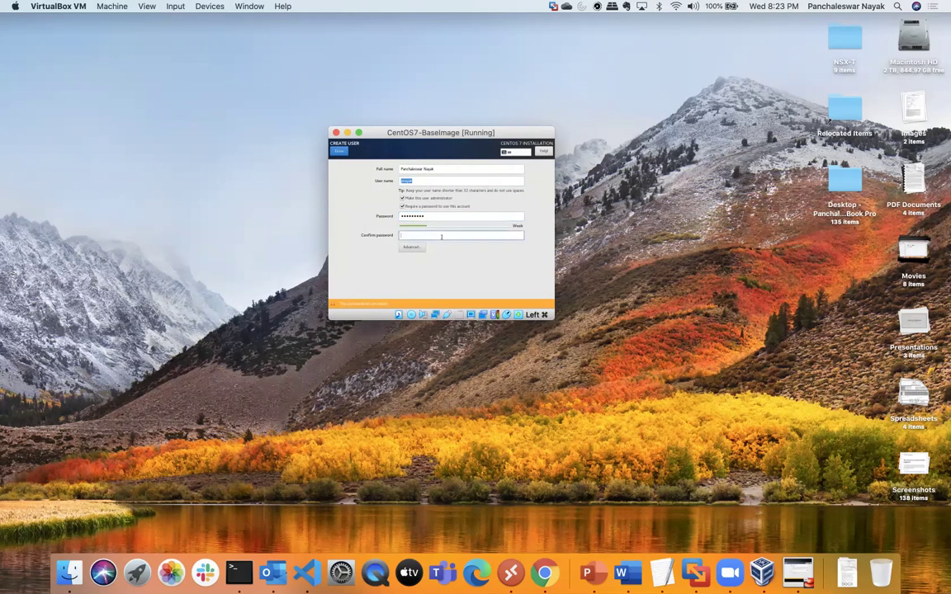
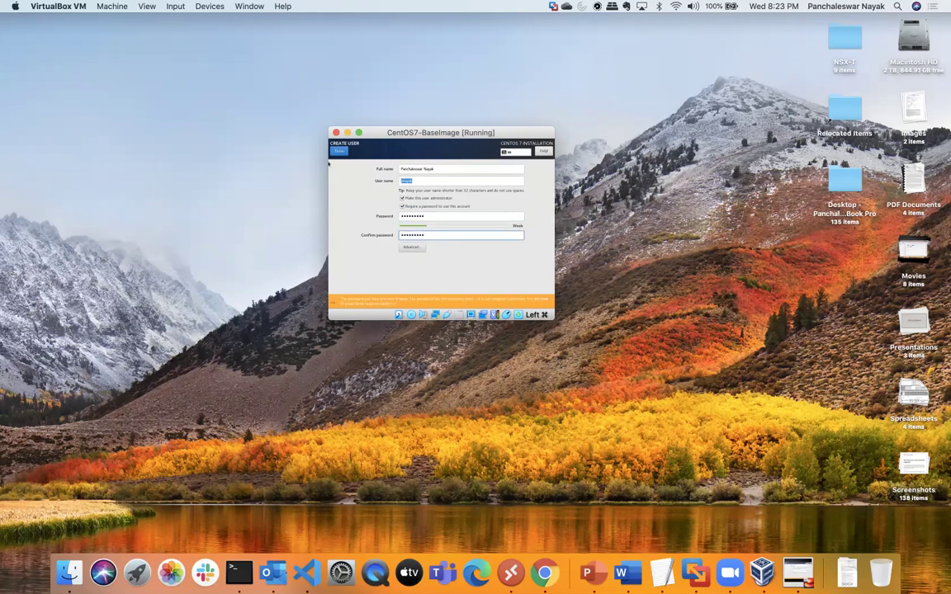
pyautogui.click(338, 151)
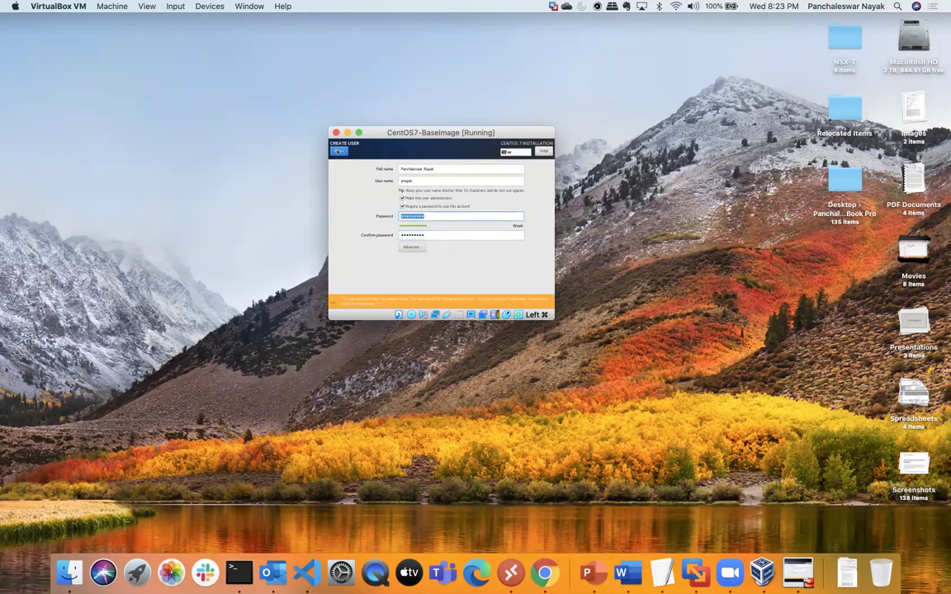
pyautogui.click(338, 151)
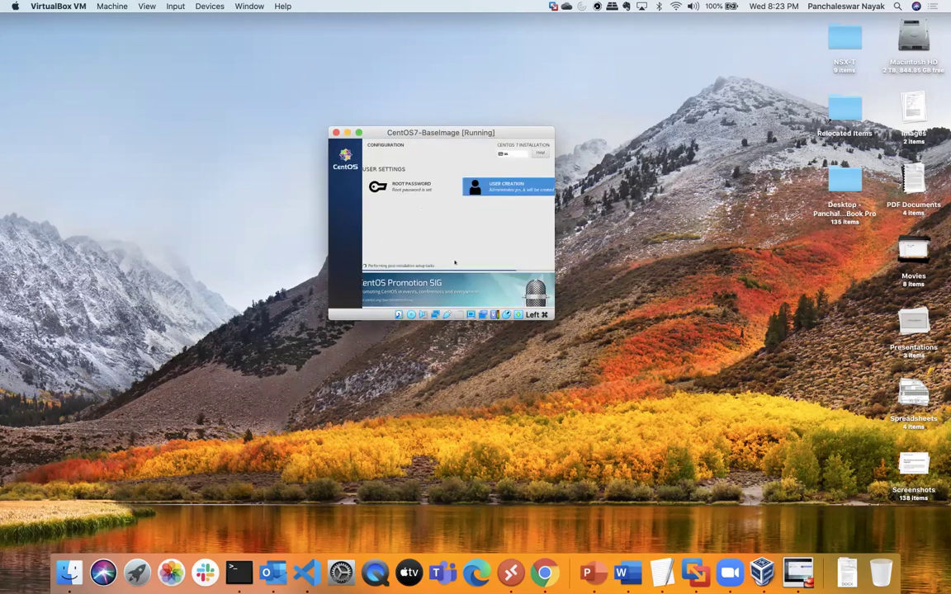
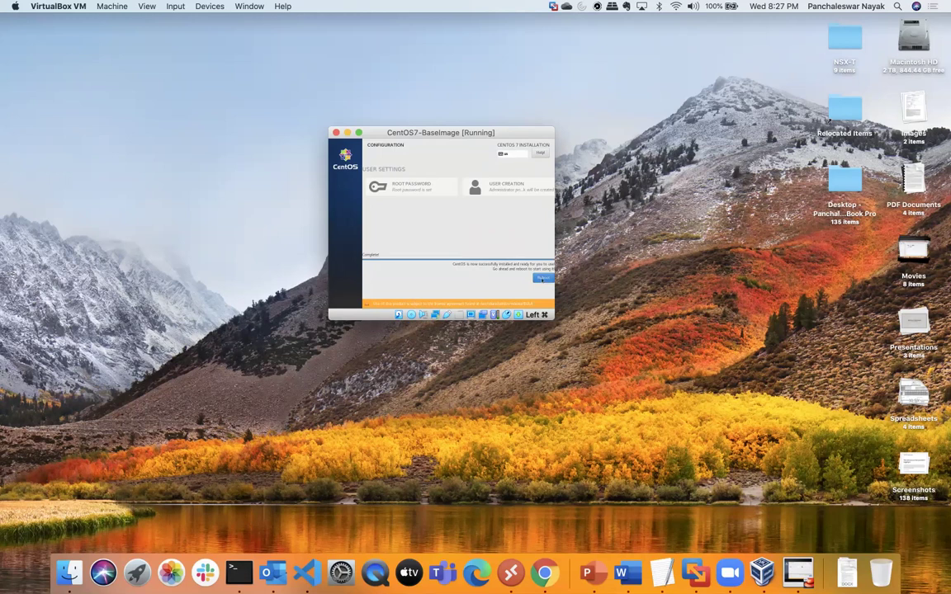
# - Reboot the newly installed CentOS 7 guest from the installer
pyautogui.click(542, 279)
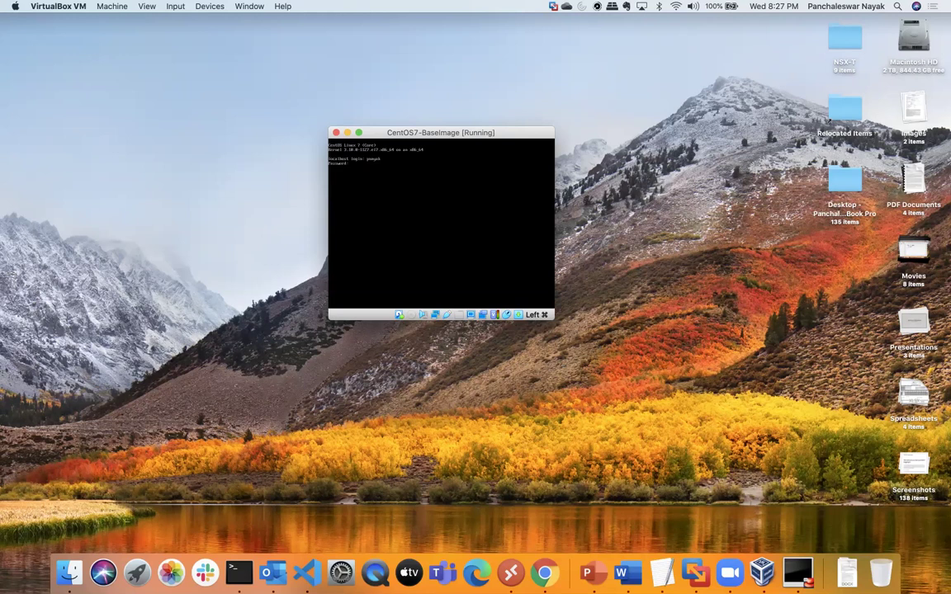
# - Submit the account password at the console to log in to CentOS
pyautogui.press('Return')
pyautogui.press('Return')
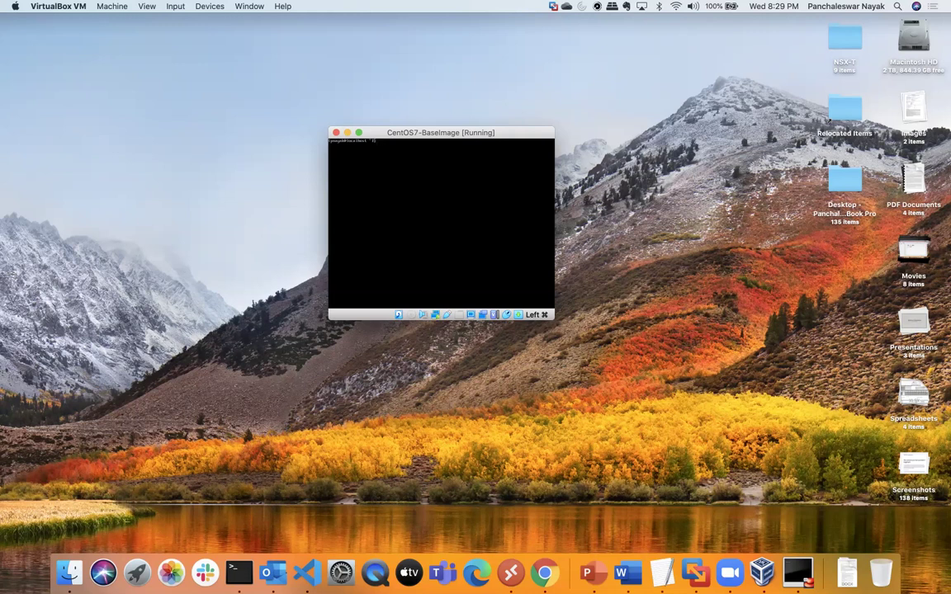
# - Run ifconfig, see 'command not found', then type 'sudo yum install net-tools'
pyautogui.write('ip addr')
pyautogui.write('sudo')
pyautogui.write('ig')
pyautogui.press('Return')
pyautogui.write('udo yum install net')
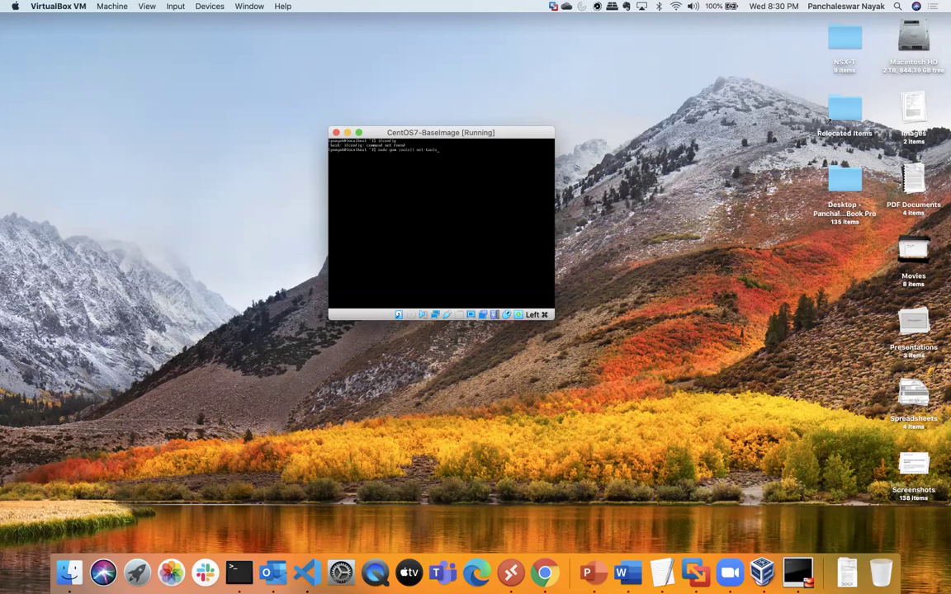
pyautogui.write('-tools')
# - Install net-tools with sudo, accepting both yum prompts, then run ifconfig -a
pyautogui.press('Return')
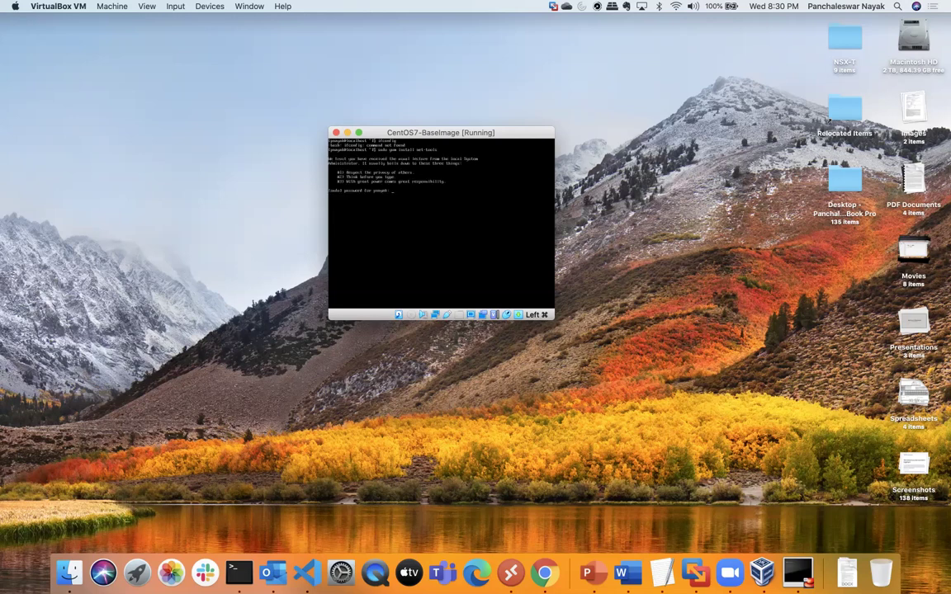
pyautogui.press('Return')
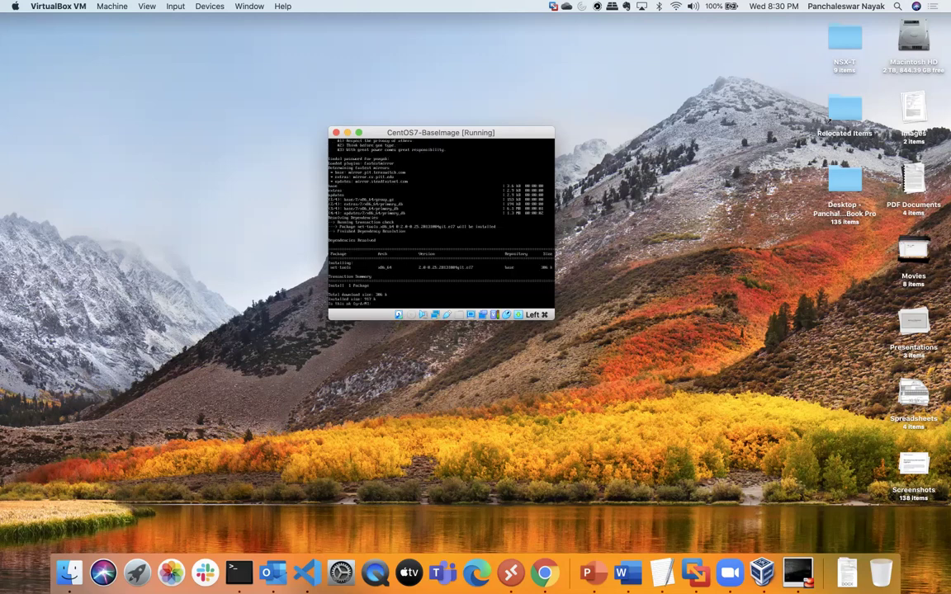
pyautogui.write('y')
pyautogui.press('Return')
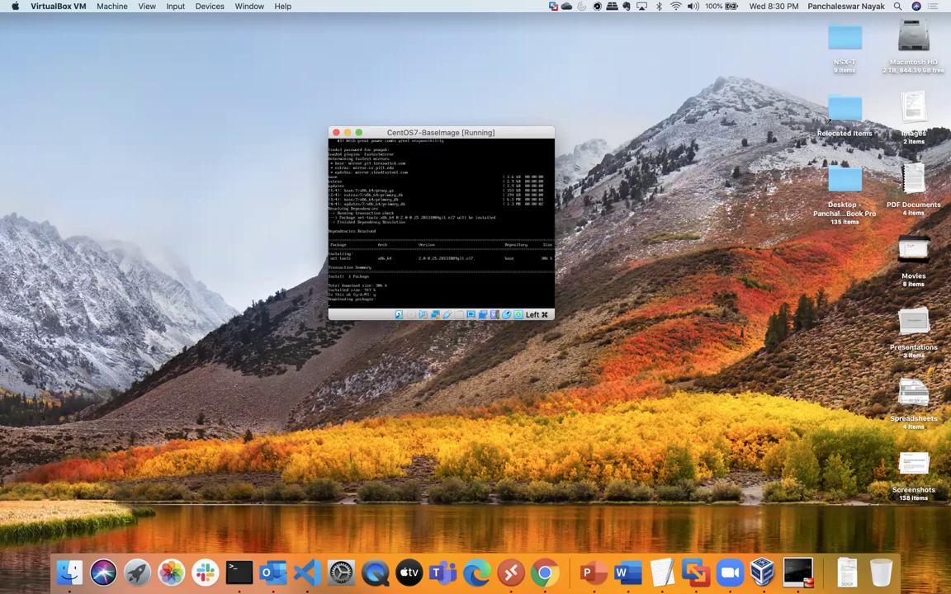
pyautogui.write('y')
pyautogui.press('Return')
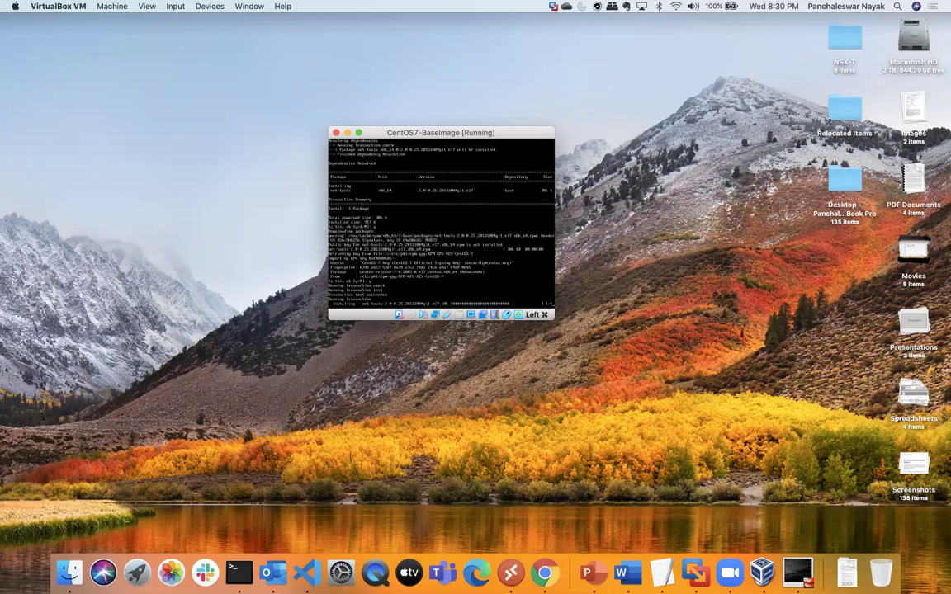
pyautogui.write('ls /r')
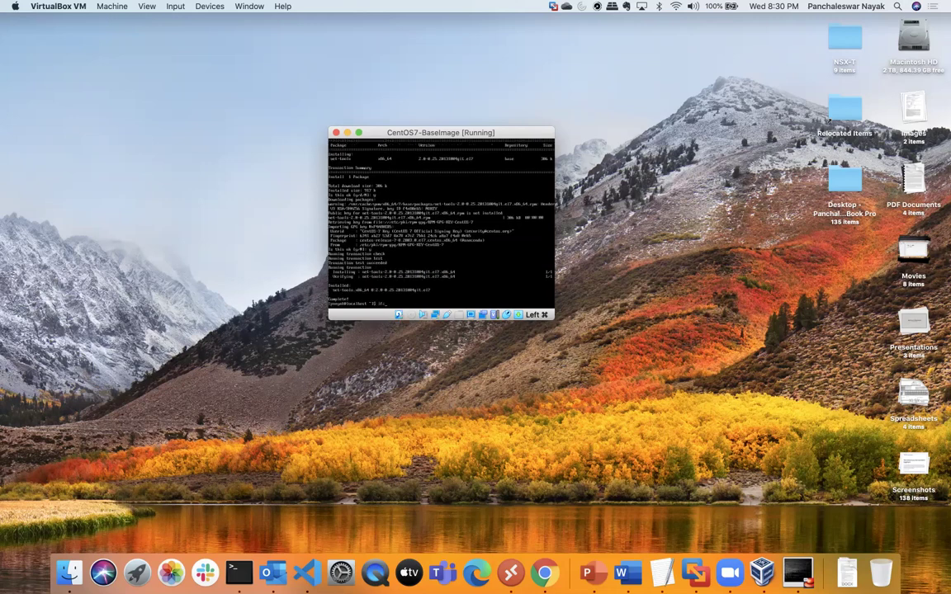
pyautogui.write('ig -a')
pyautogui.press('Return')
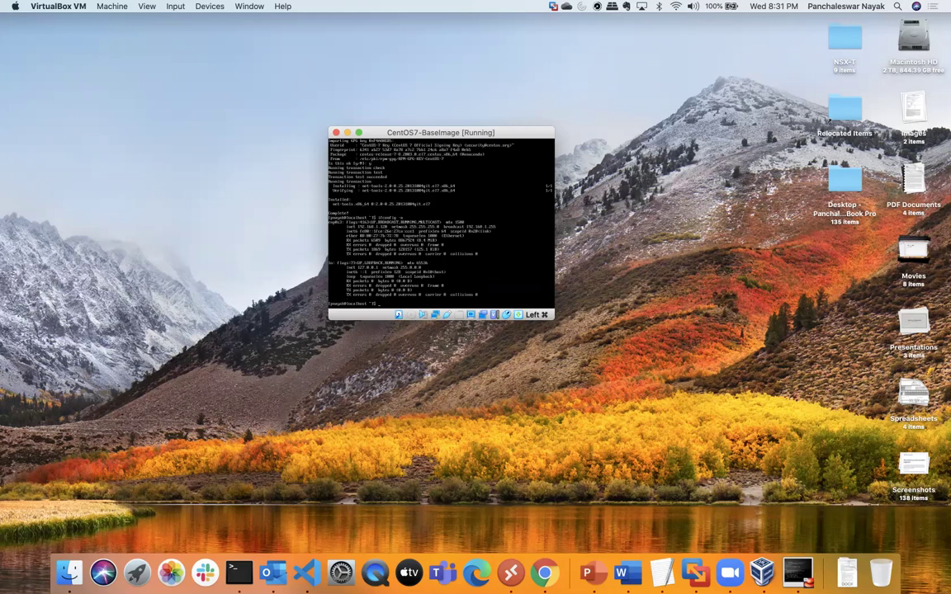
# - Request tab completion, then toggle the window overview a few times and return to the VM
pyautogui.press('Tab')
pyautogui.press('Tab')
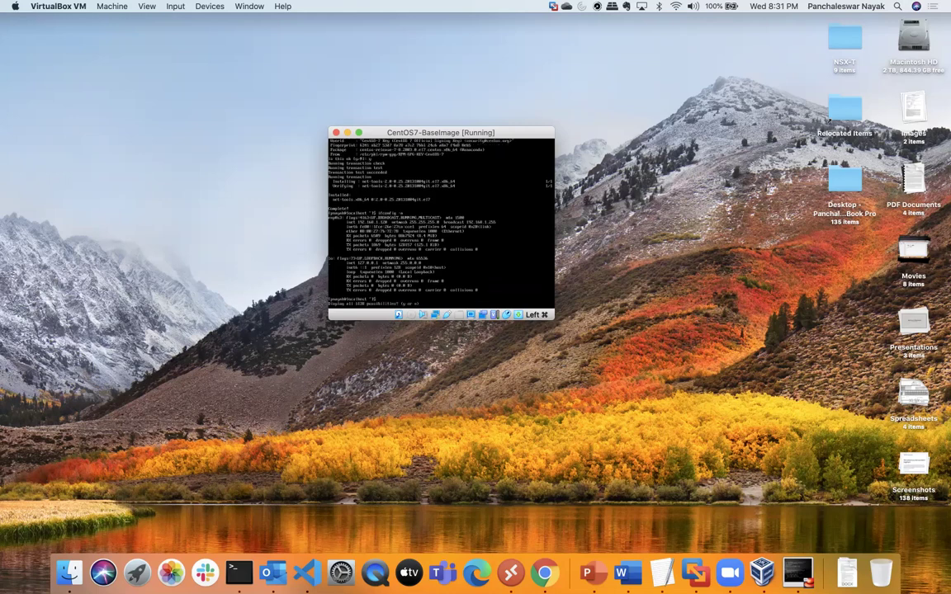
pyautogui.hotkey('ctrl', 'Up')
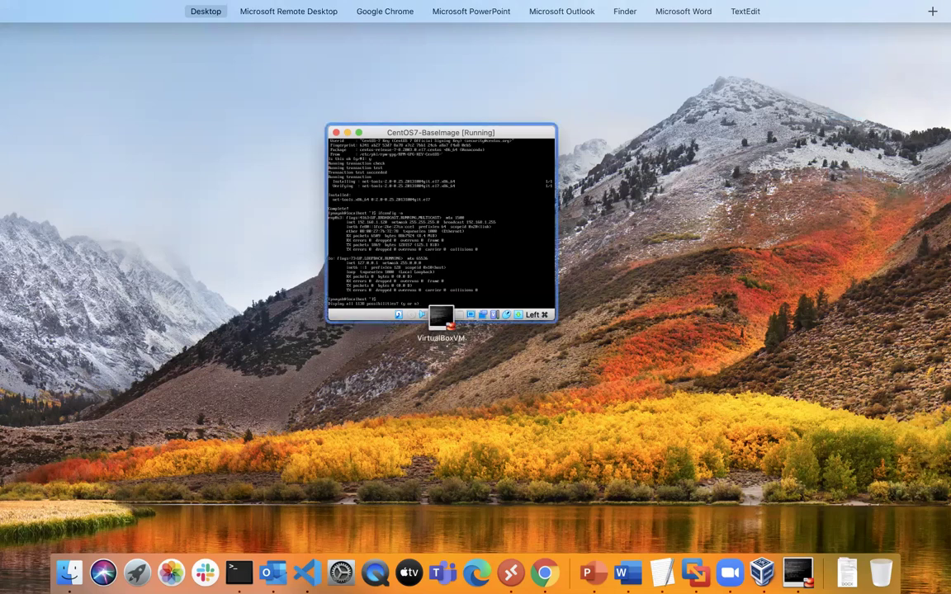
pyautogui.hotkey('ctrl', 'Up')
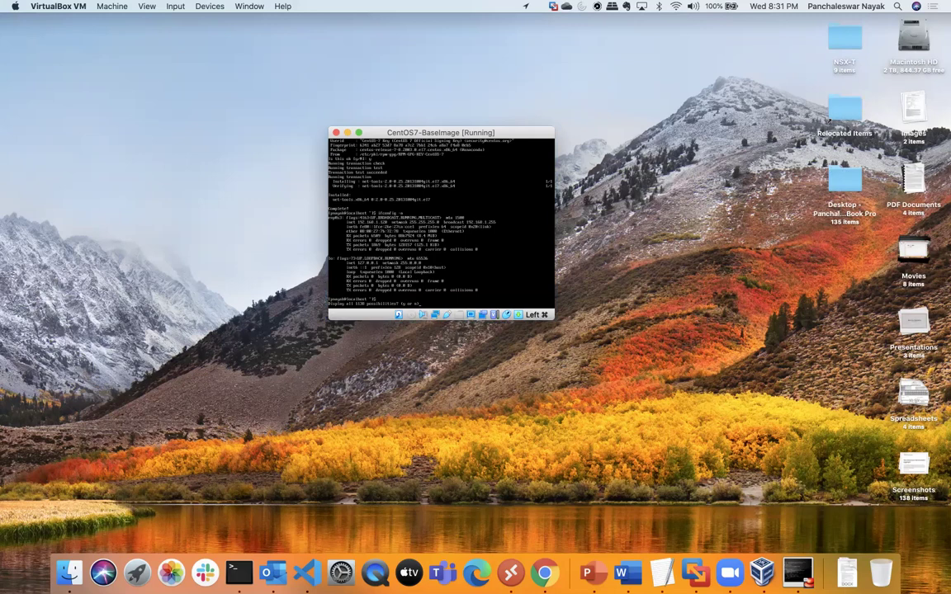
pyautogui.hotkey('ctrl', 'Up')
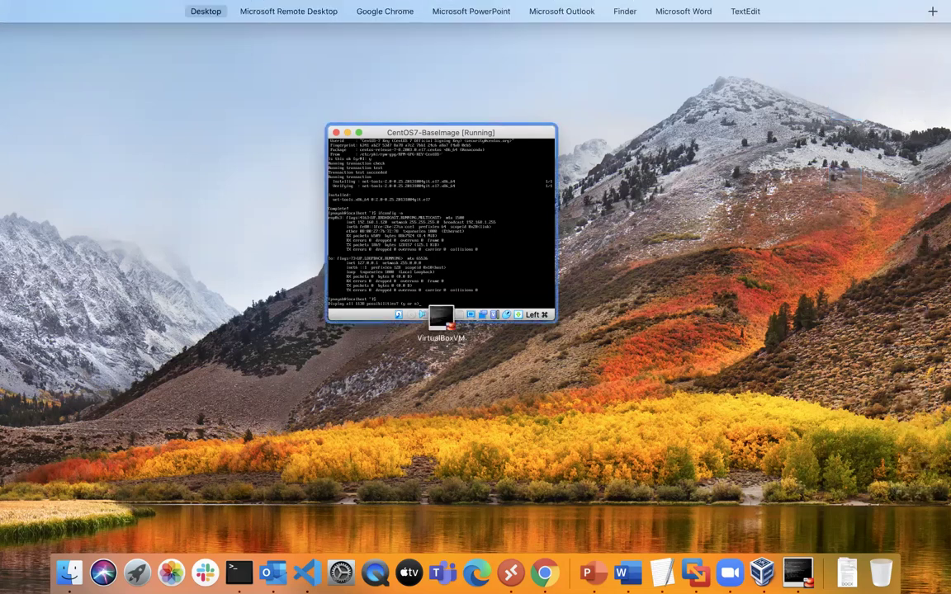
pyautogui.hotkey('ctrl', 'Up')
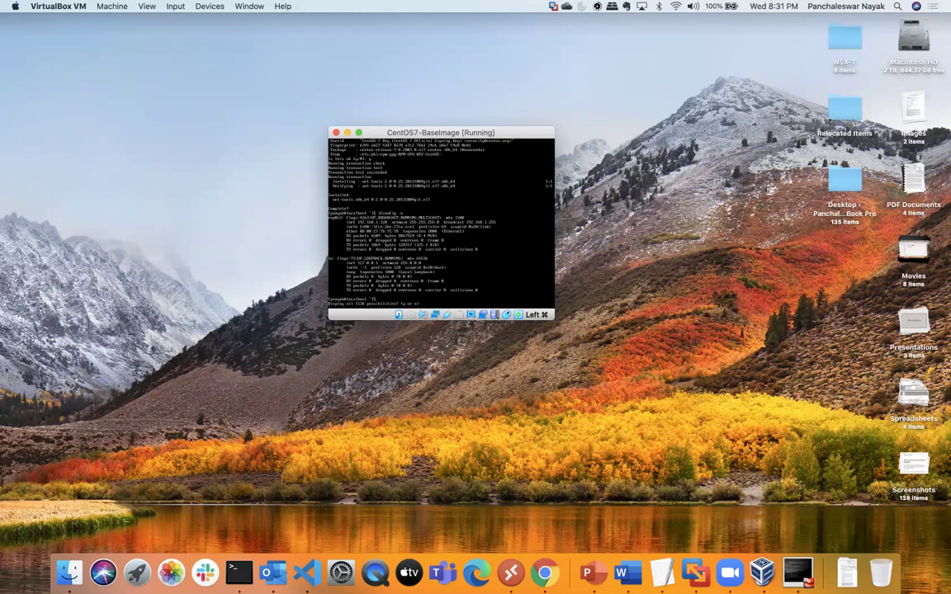
pyautogui.hotkey('ctrl', 'Up')
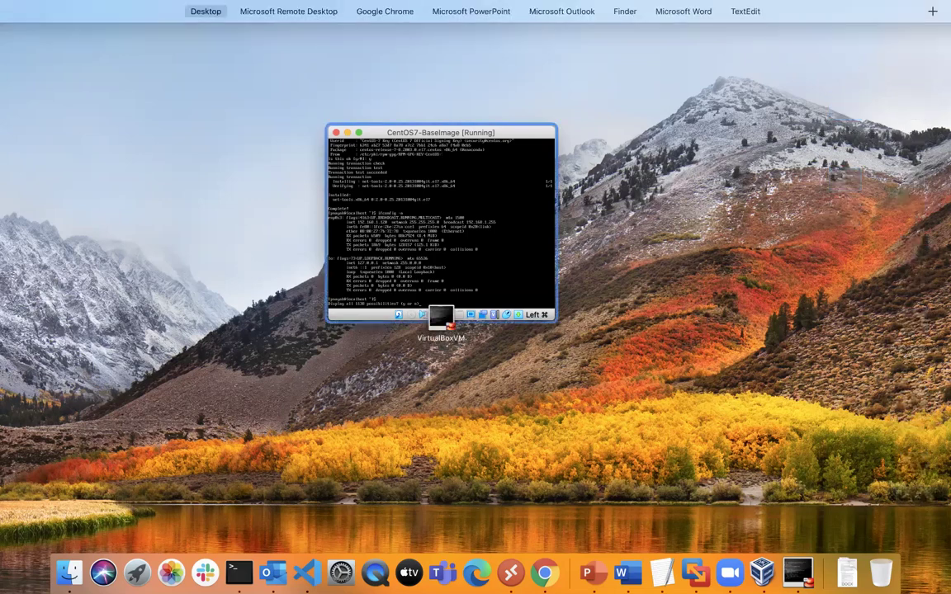
pyautogui.hotkey('ctrl', 'Up')
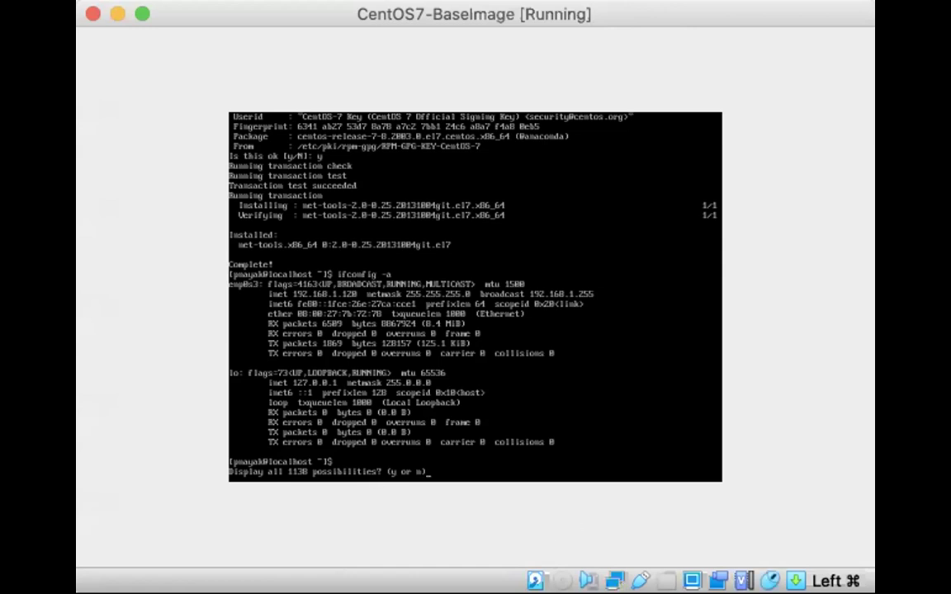
# - Decline listing all 1138 completion possibilities and clear the console
pyautogui.press('n')
pyautogui.press('Return')
pyautogui.write('clear')
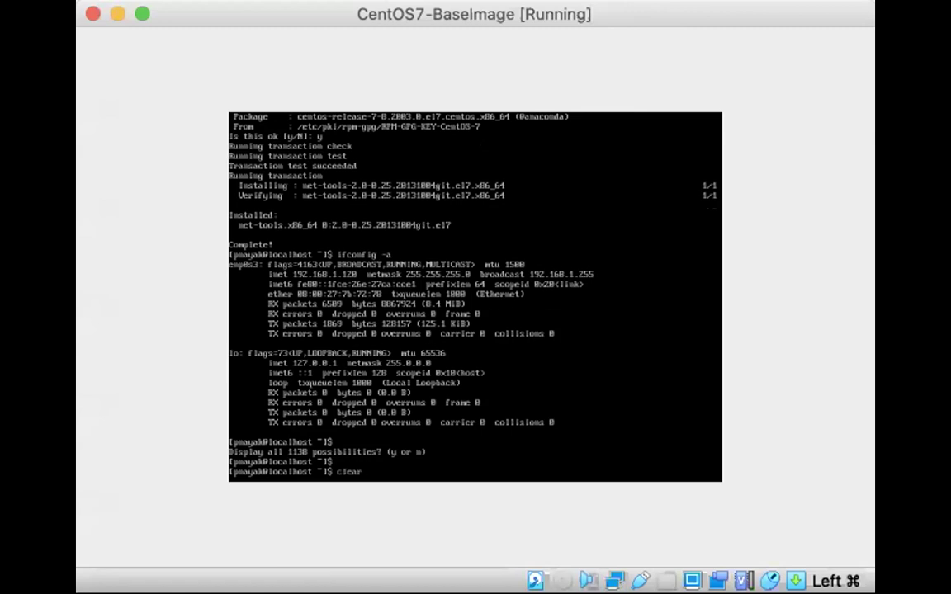
pyautogui.press('Return')
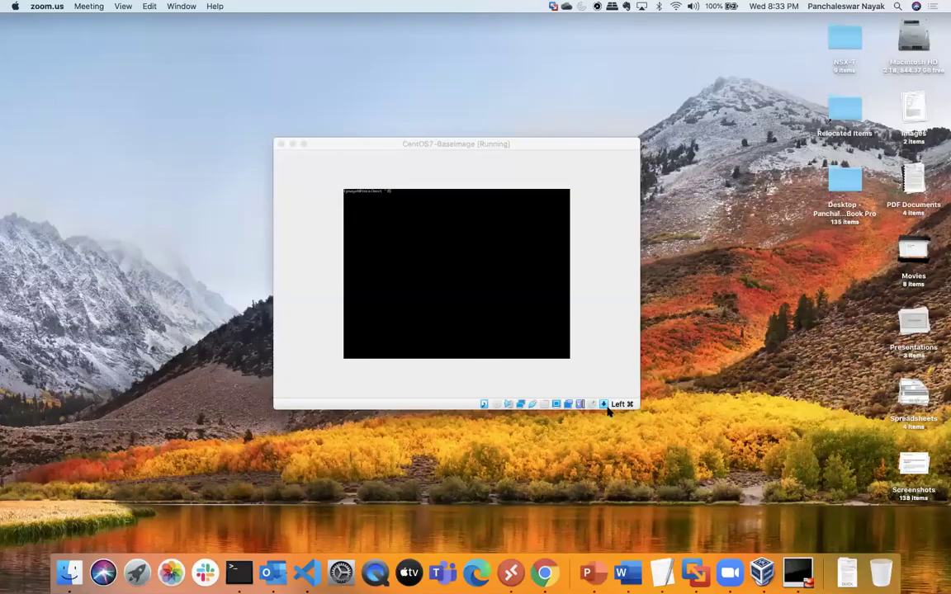
# - Close the old Terminal tab and ssh window, then open a new full-screen window
pyautogui.click(235, 557)
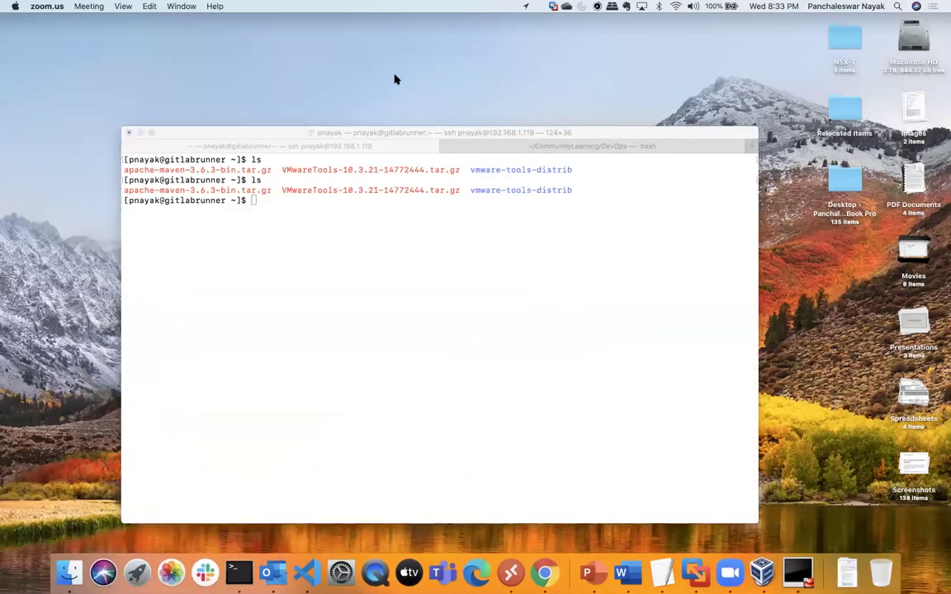
pyautogui.click(445, 146)
pyautogui.click(129, 134)
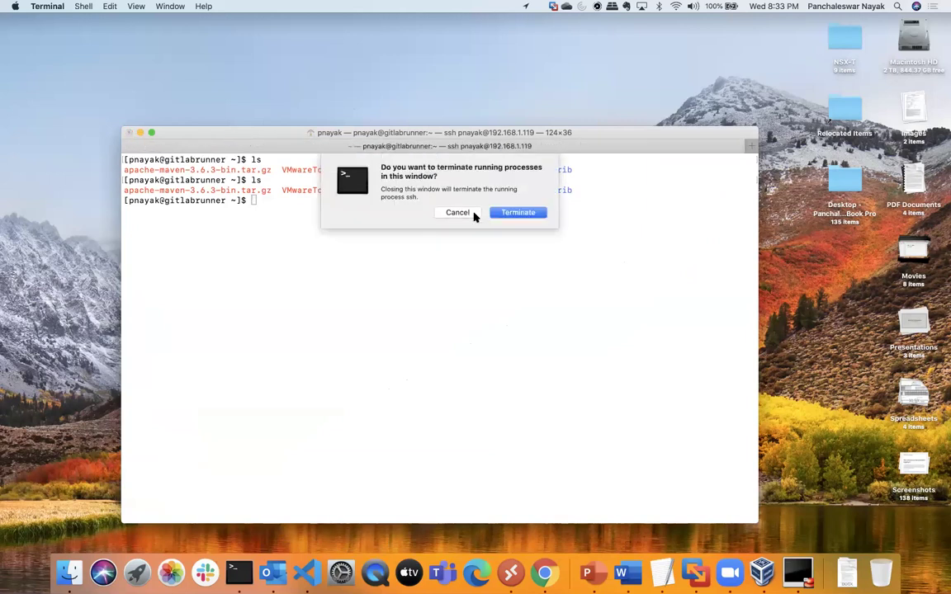
pyautogui.click(520, 213)
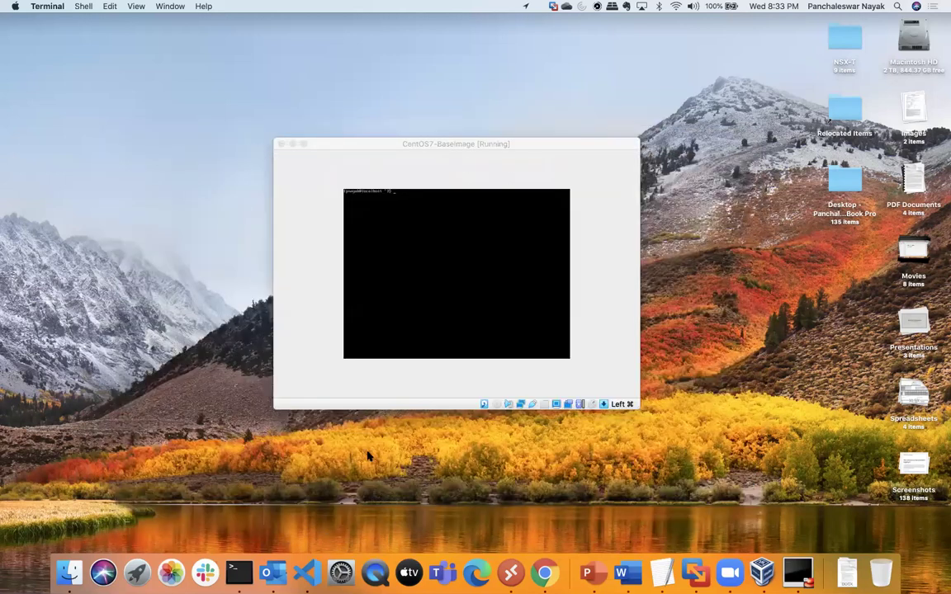
pyautogui.click(238, 570)
pyautogui.click(152, 133)
# - SSH into the CentOS VM at 192.168.1.120, trust its host key, and log in
pyautogui.write('SS')
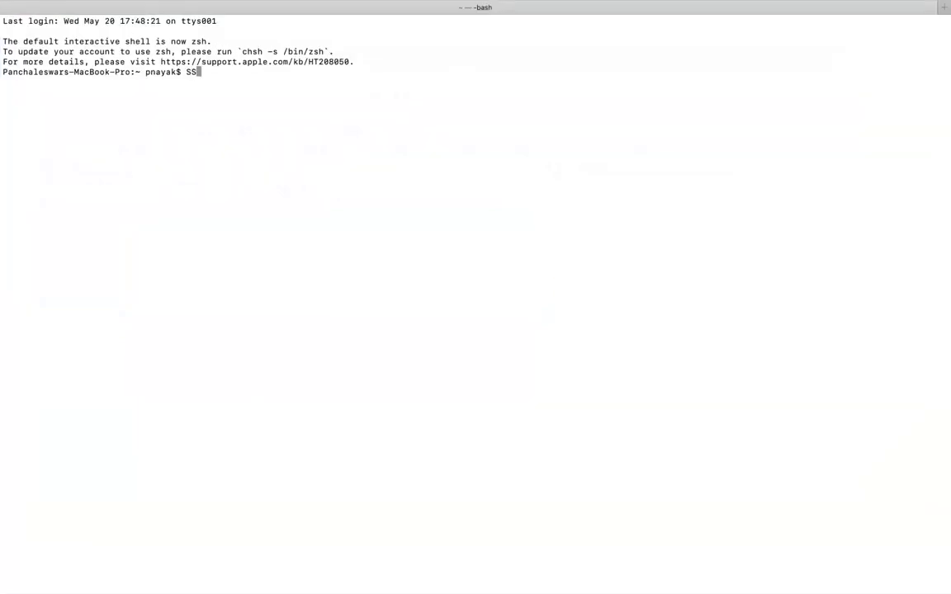
pyautogui.press('BackSpace')
pyautogui.press('BackSpace')
pyautogui.write('ssh pnayak@192.168.1.120')
pyautogui.press('Return')
pyautogui.write('yes')
pyautogui.press('Return')
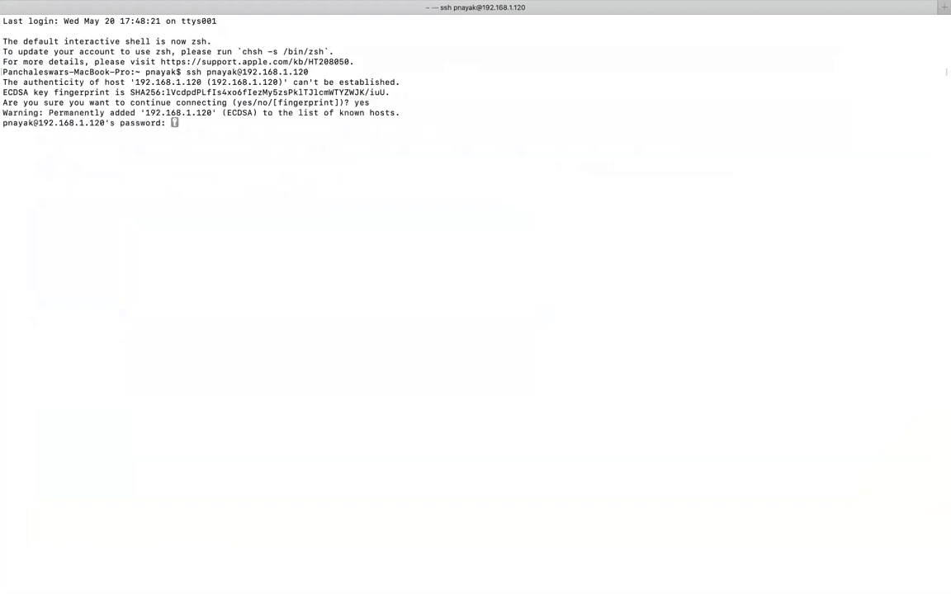
pyautogui.press('Return')
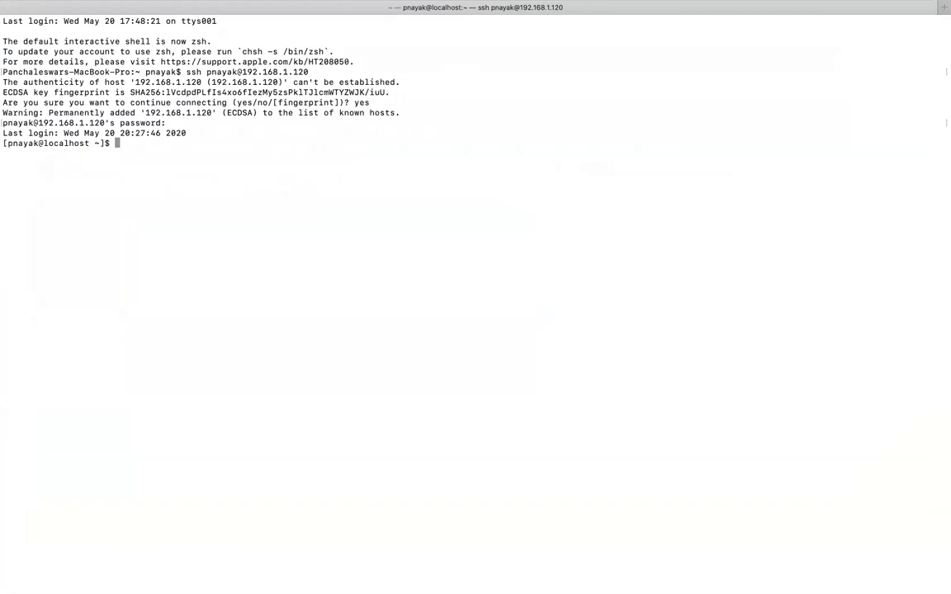
# - Check the remote working directory with pwd and clear the screen
pyautogui.write('pwd')
pyautogui.press('Return')
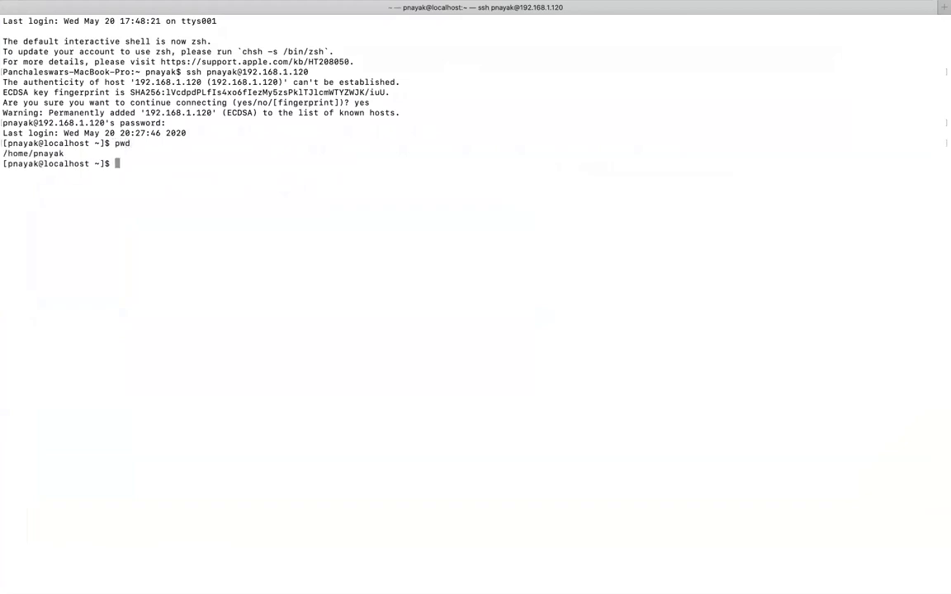
pyautogui.write('clear')
pyautogui.press('Return')
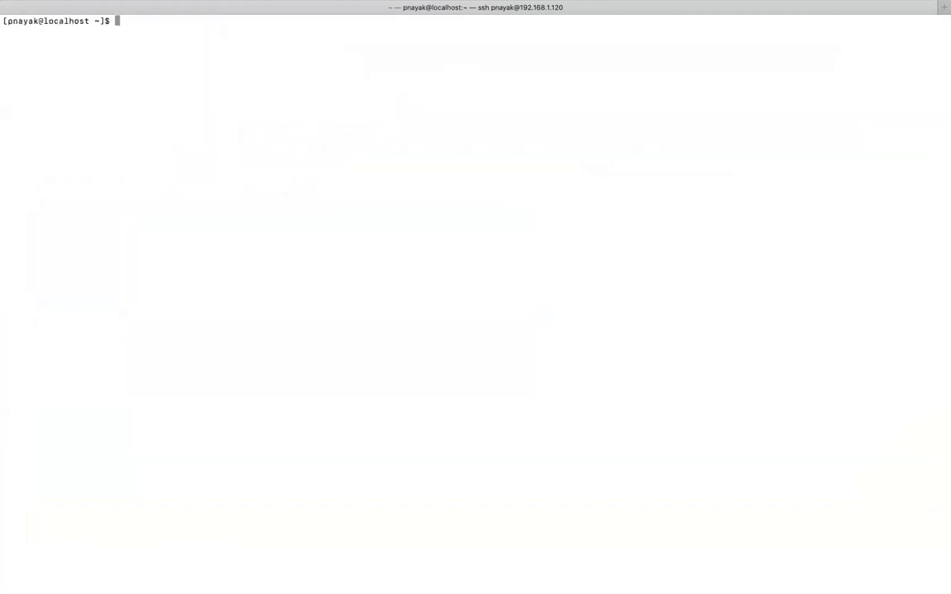
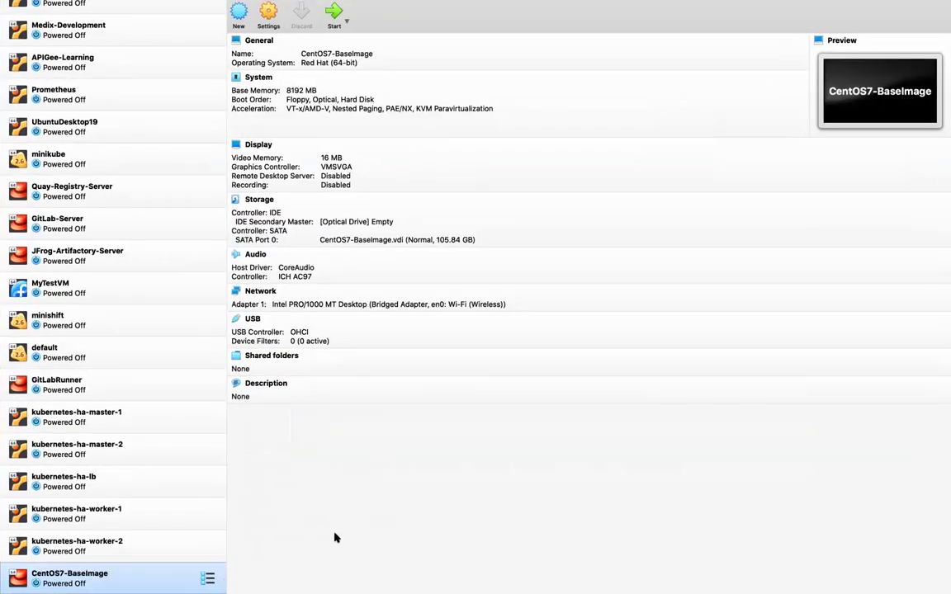
# - Begin cloning CentOS7-BaseImage, then cancel without creating a copy
pyautogui.rightClick(116, 581)
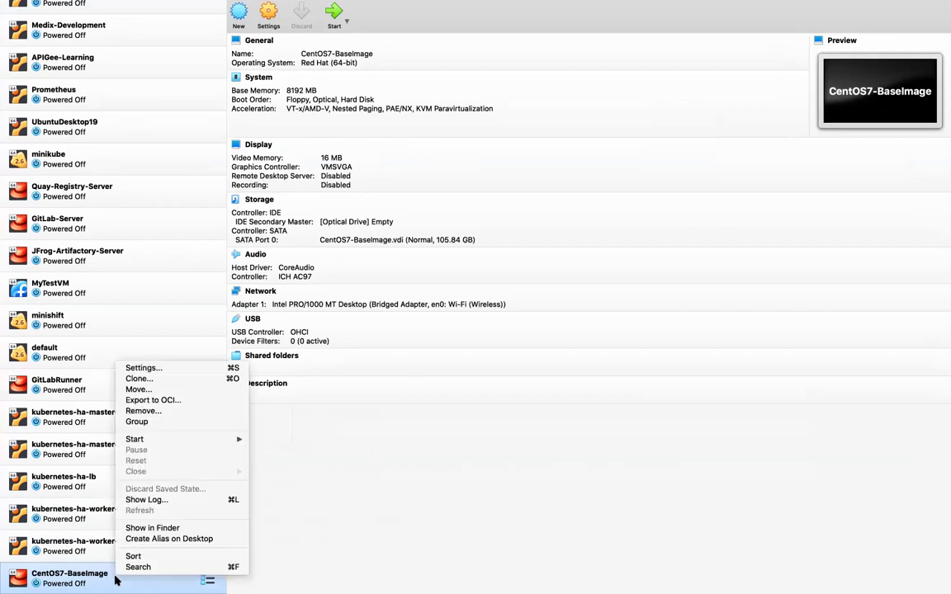
pyautogui.click(138, 378)
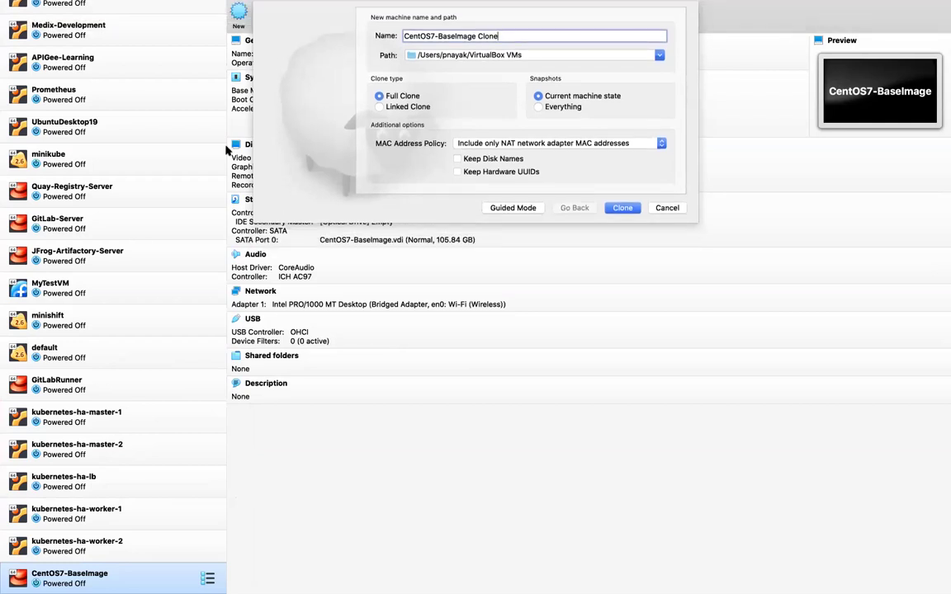
pyautogui.click(667, 208)
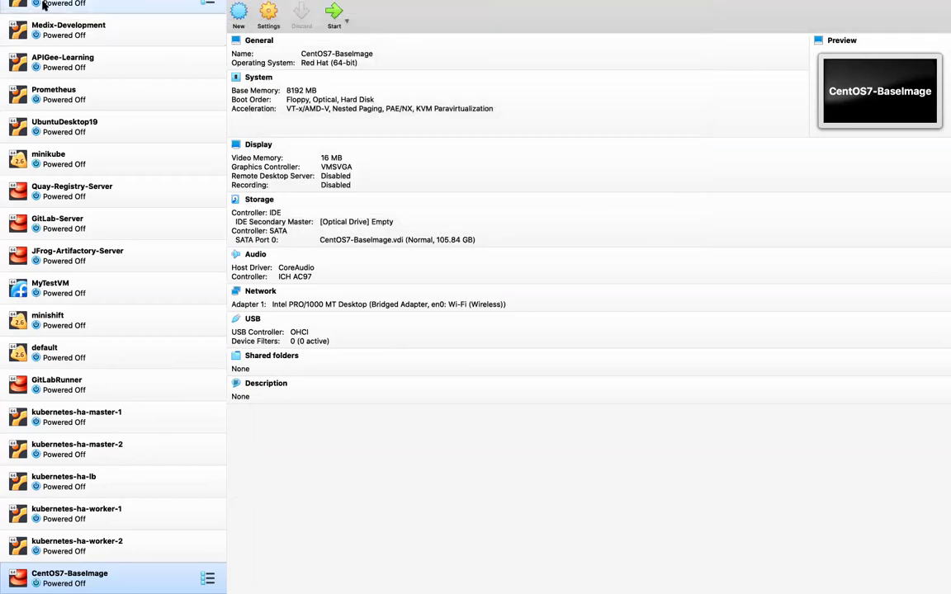
# - Take the manager out of full screen, reposition it, and view the Start options
pyautogui.click(30, 18)
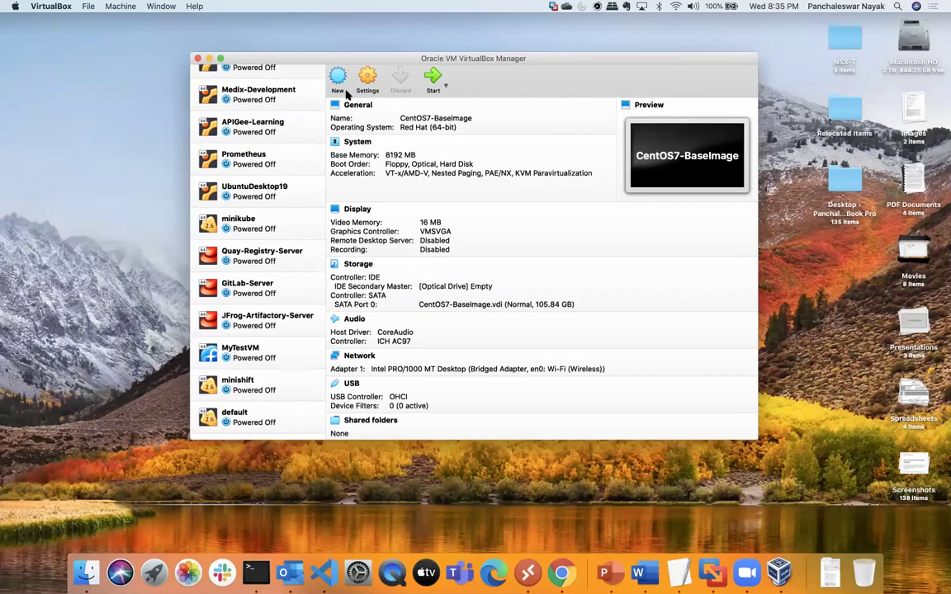
pyautogui.moveTo(609, 58); pyautogui.dragTo(615, 125)
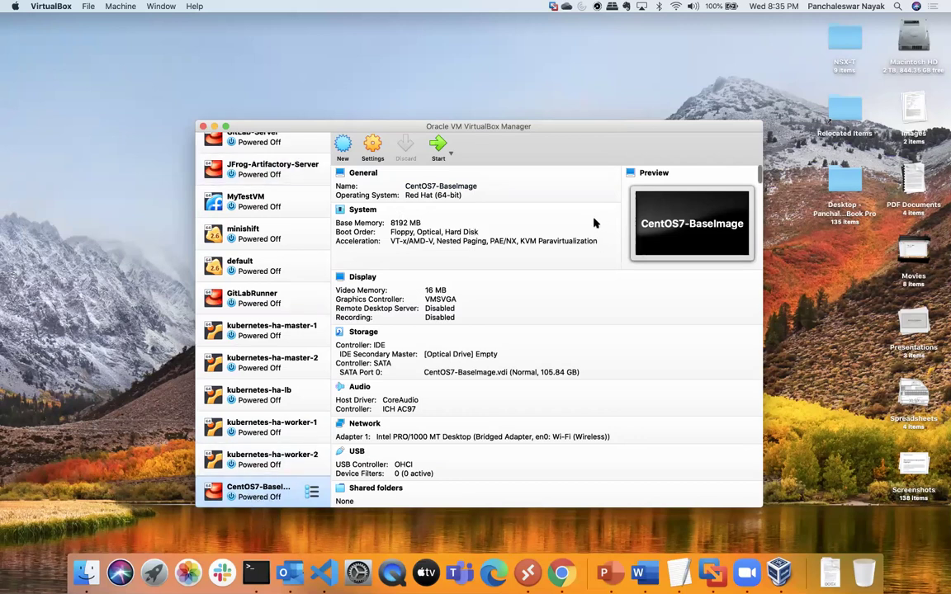
pyautogui.click(448, 153)
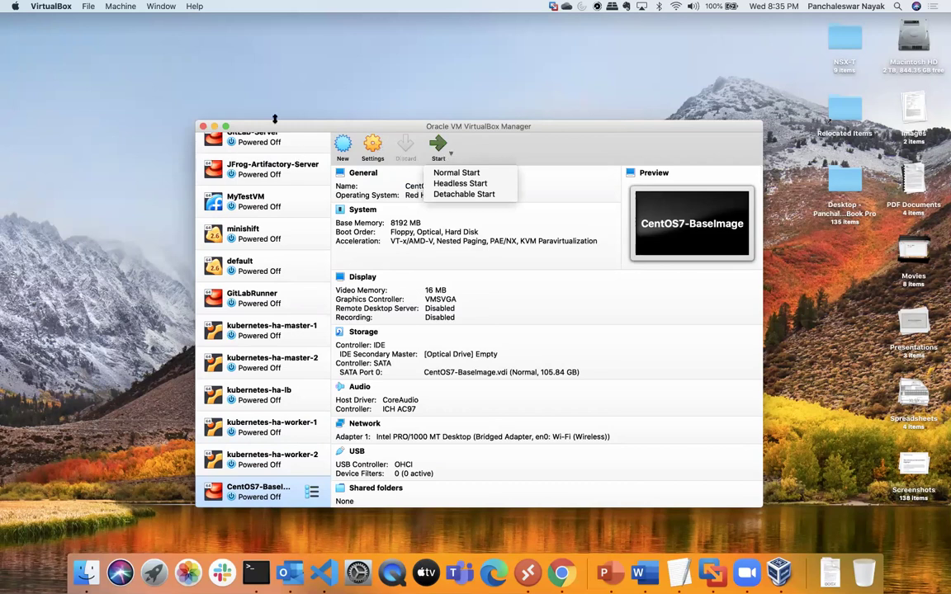
# - Leave full screen again, move the manager window up and left, and enlarge it
pyautogui.click(225, 127)
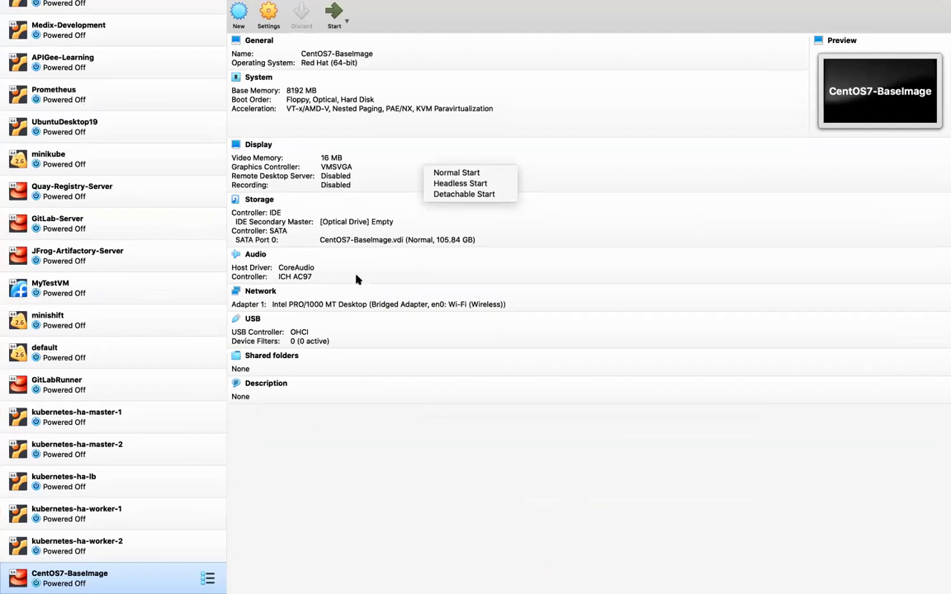
pyautogui.moveTo(330, 6)
pyautogui.moveTo(81, 4)
pyautogui.click(31, 19)
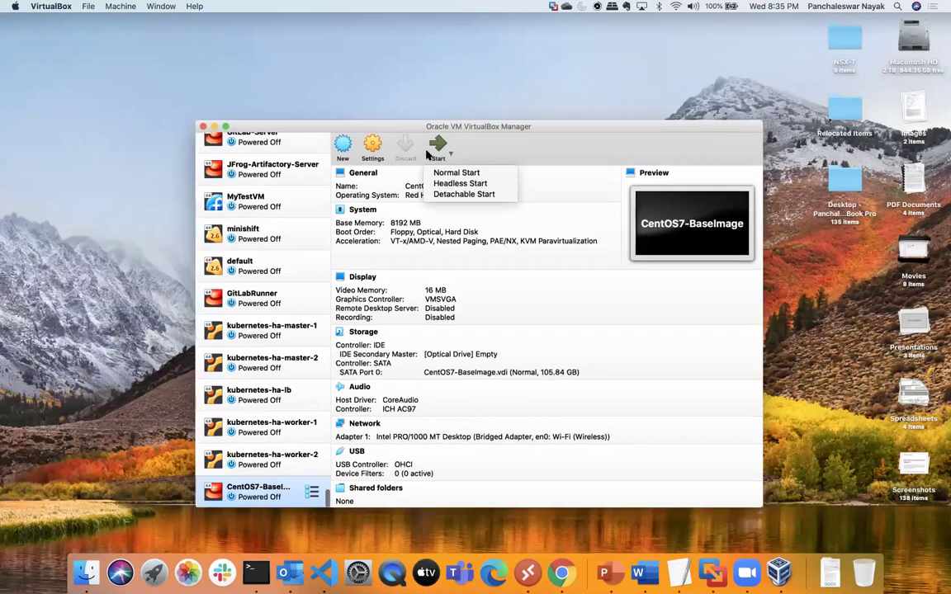
pyautogui.moveTo(527, 126); pyautogui.dragTo(470, 116)
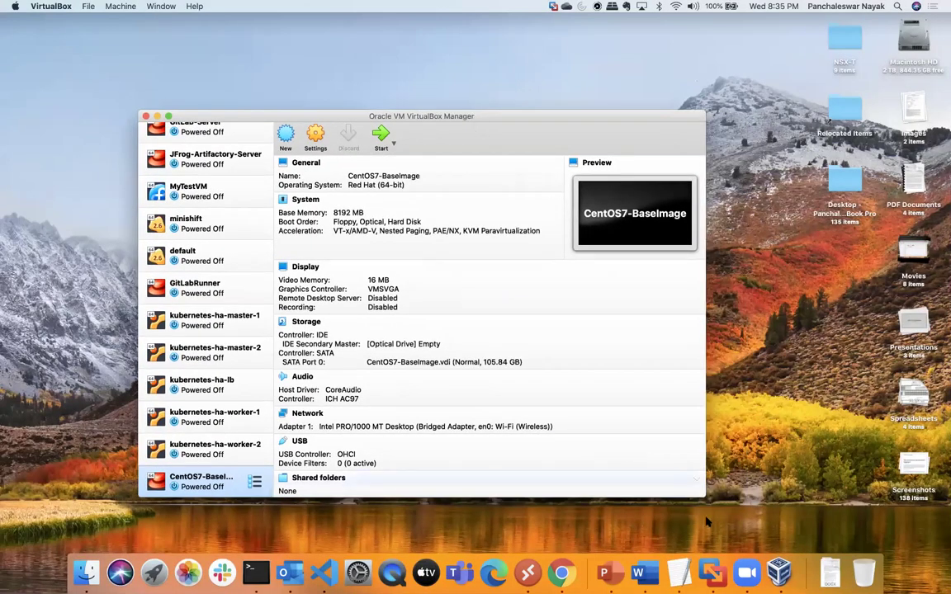
pyautogui.moveTo(703, 499); pyautogui.dragTo(798, 525)
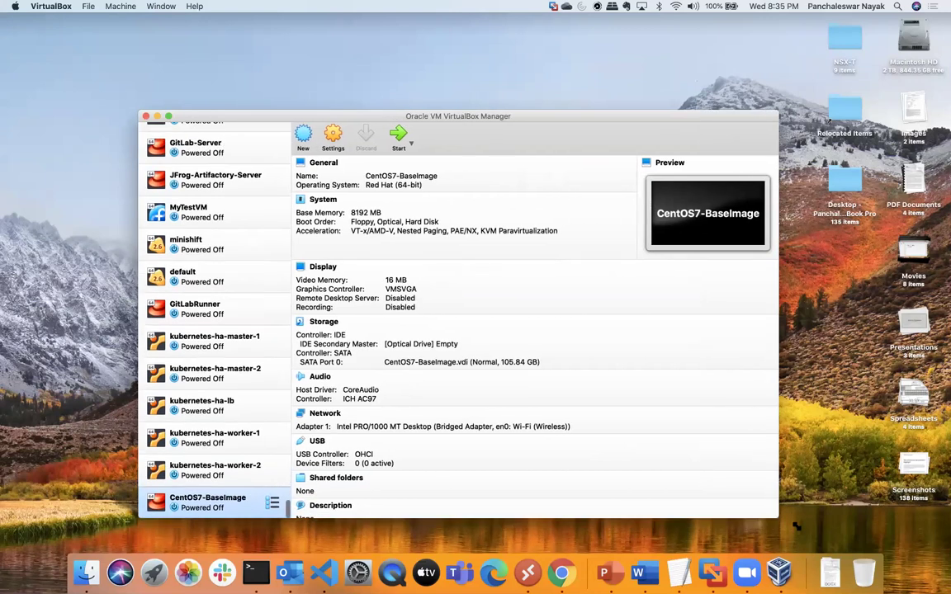
# - Browse the global tools list and the application menus, then dismiss them
pyautogui.scroll(10, 250, 237)
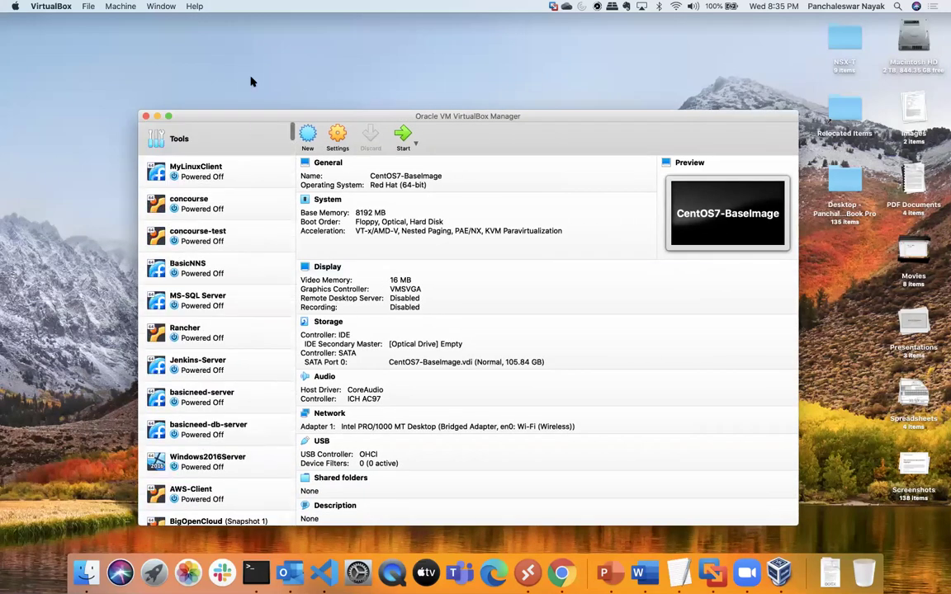
pyautogui.click(168, 135)
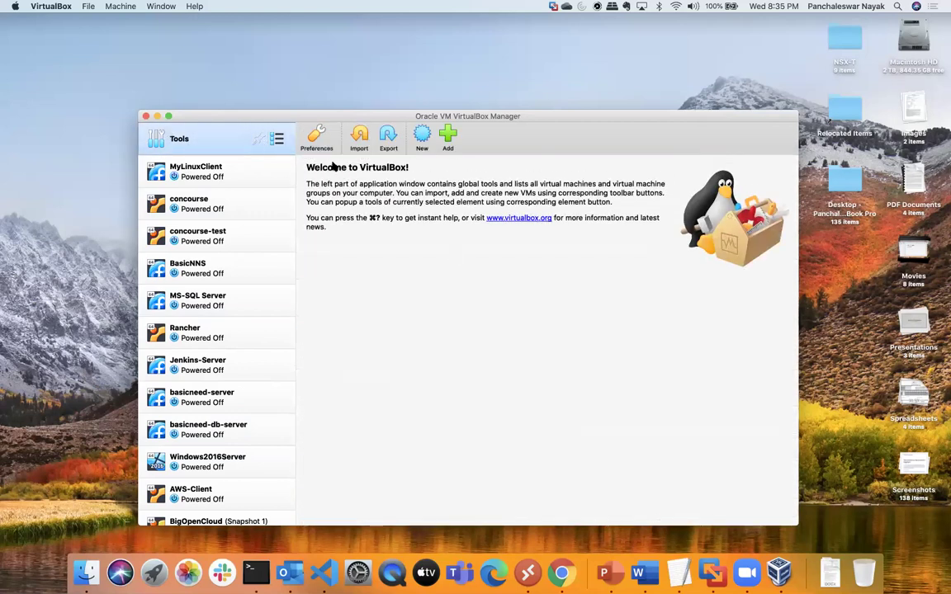
pyautogui.click(276, 140)
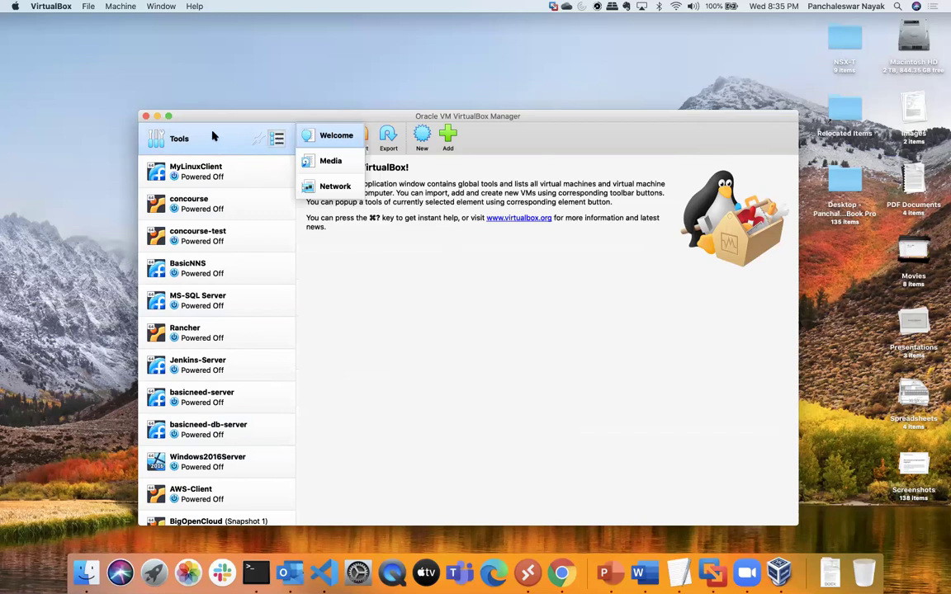
pyautogui.click(152, 134)
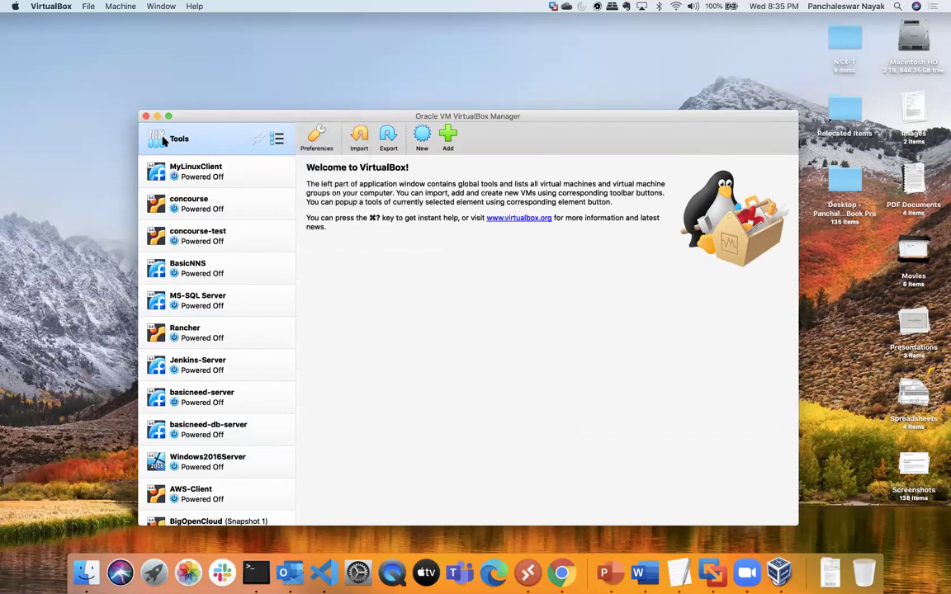
pyautogui.click(117, 8)
pyautogui.moveTo(91, 10)
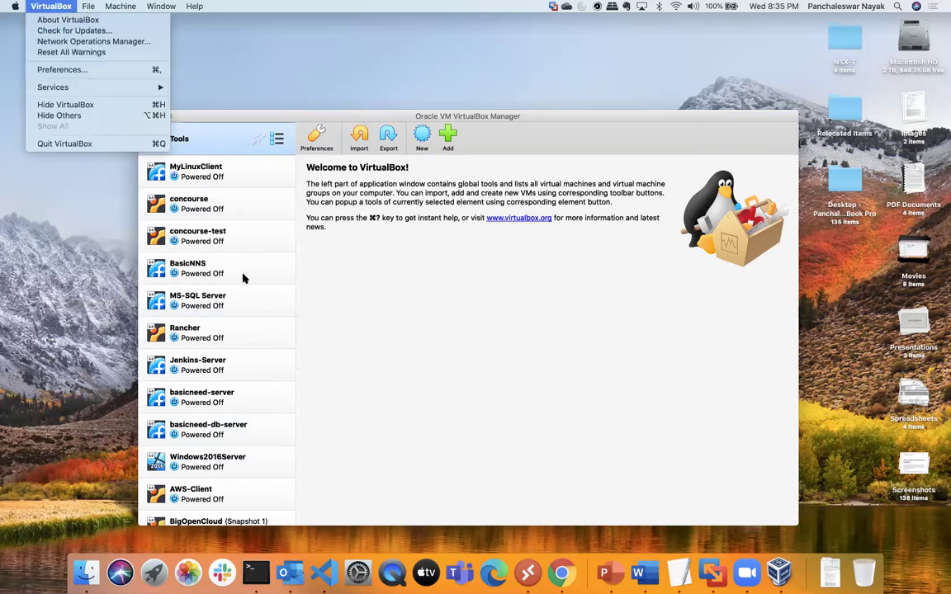
pyautogui.click(440, 396)
# - Select CentOS7-BaseImage and switch its view from Details to Snapshots
pyautogui.scroll(-10, 198, 393)
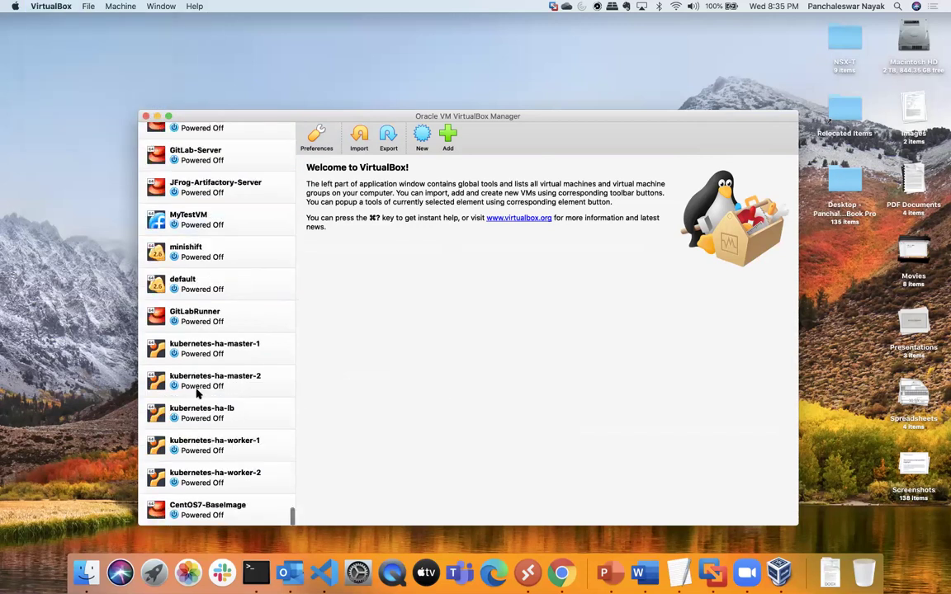
pyautogui.rightClick(189, 516)
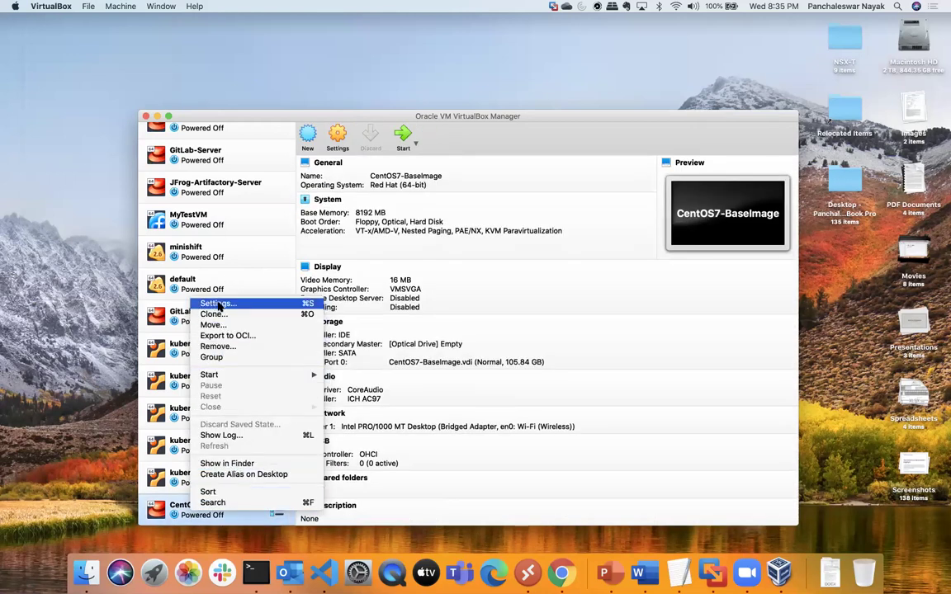
pyautogui.press('Escape')
pyautogui.click(279, 510)
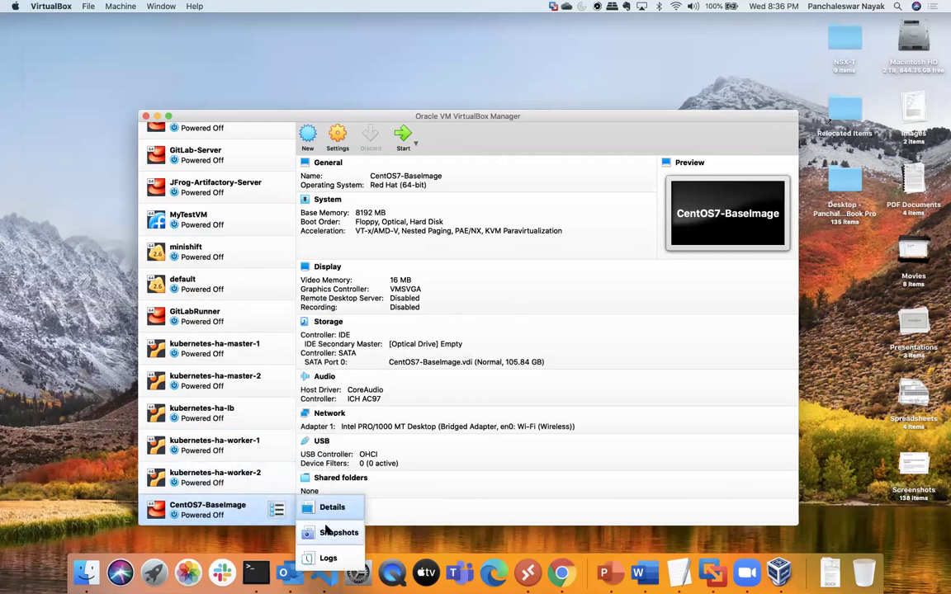
pyautogui.click(308, 505)
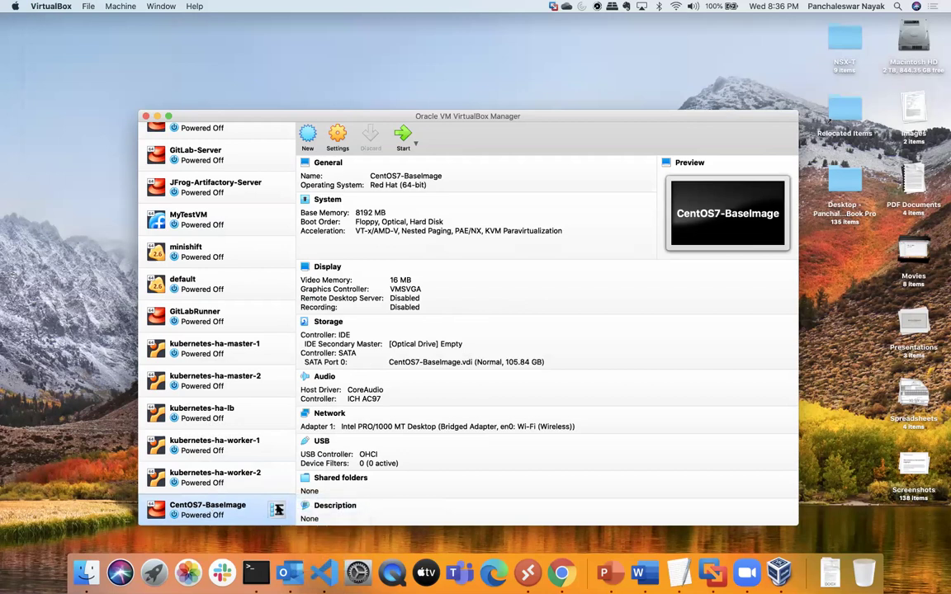
pyautogui.click(279, 510)
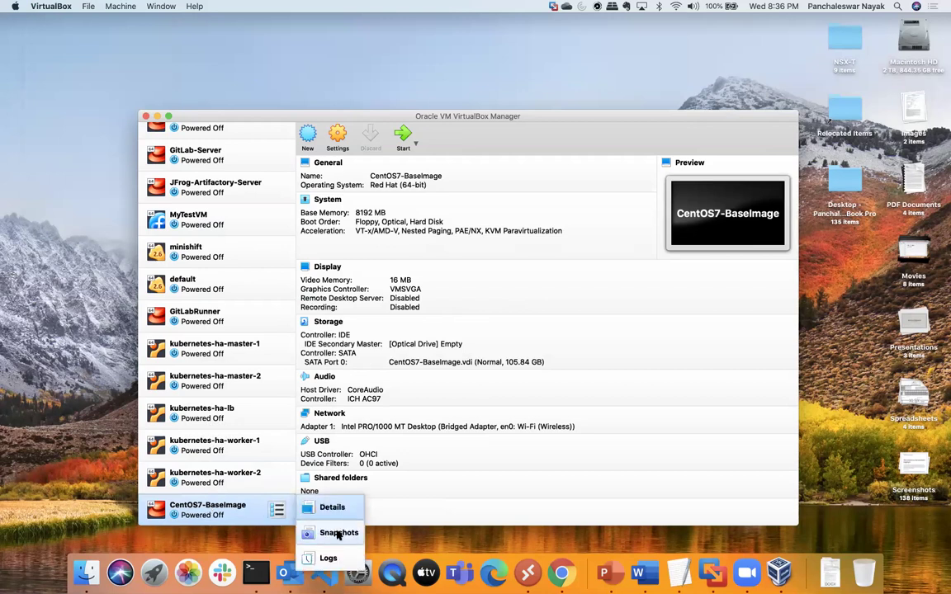
pyautogui.click(338, 533)
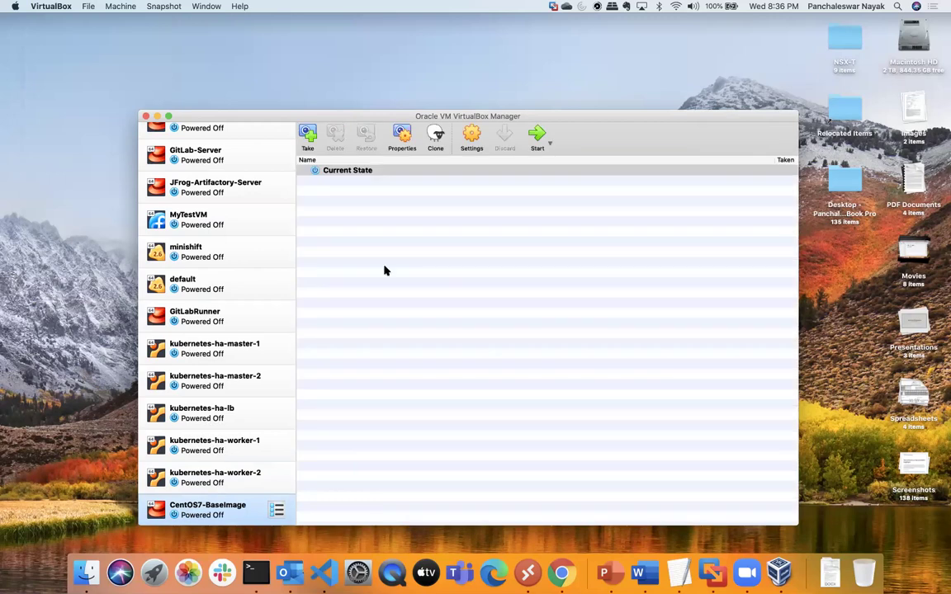
# - Take Snapshot 1 of CentOS7-BaseImage described 'New Insyall with Net tools Installed'
pyautogui.click(168, 117)
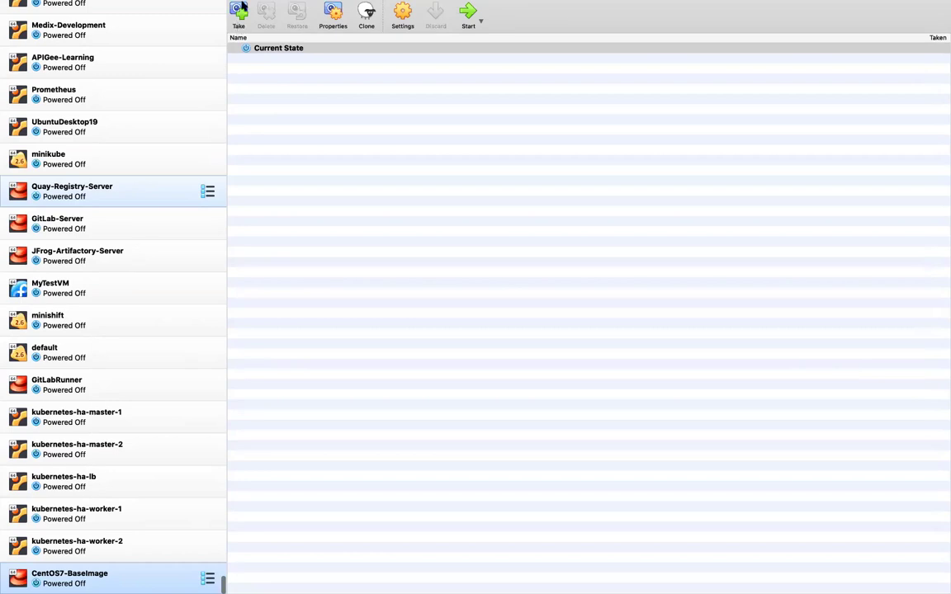
pyautogui.moveTo(218, 6)
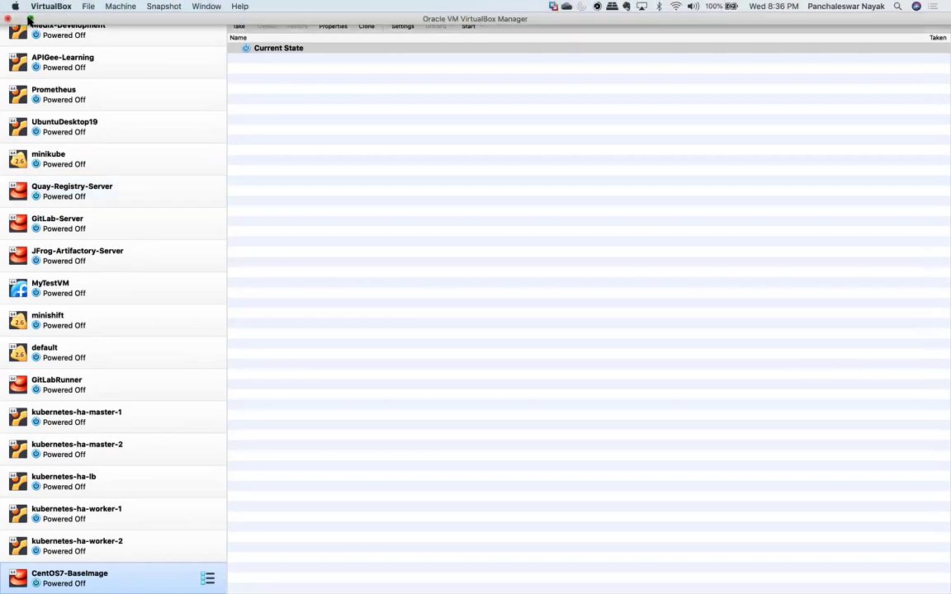
pyautogui.click(29, 17)
pyautogui.click(308, 137)
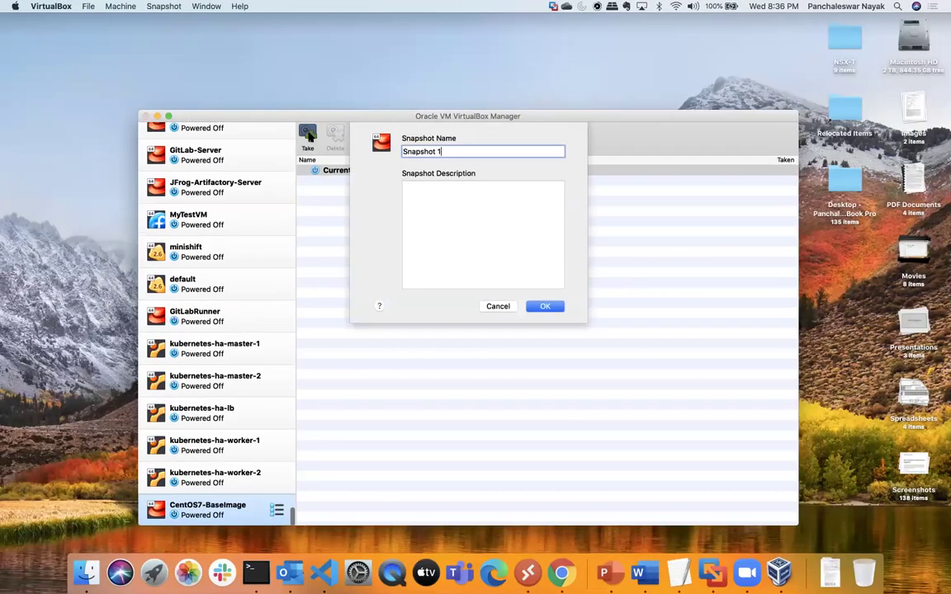
pyautogui.click(452, 208)
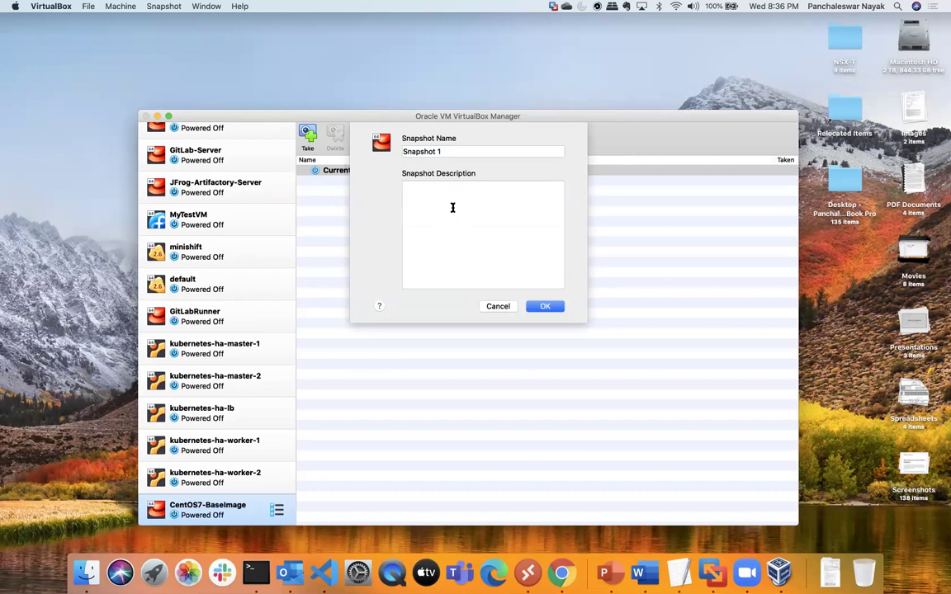
pyautogui.write('New Insyall with Net tools Installed')
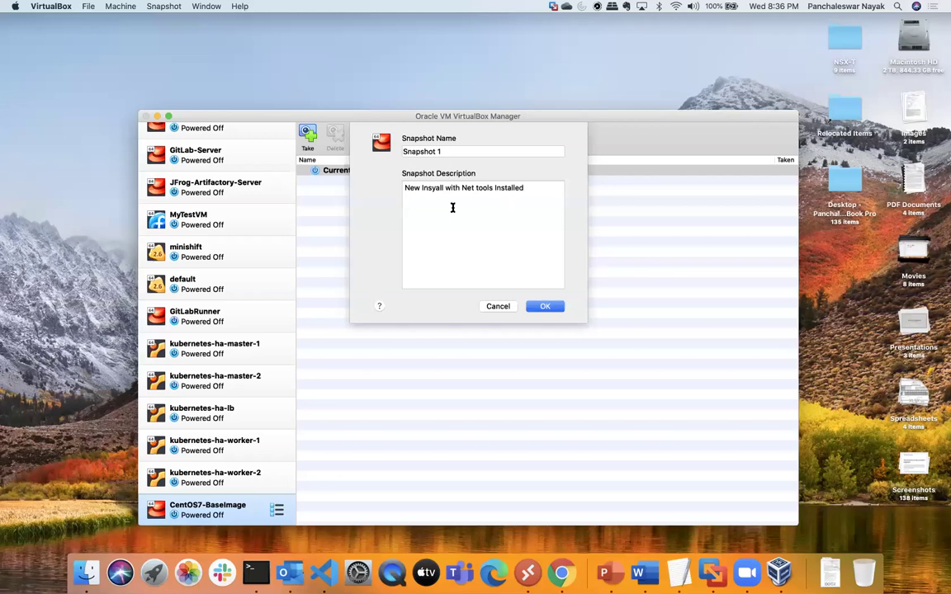
pyautogui.click(541, 304)
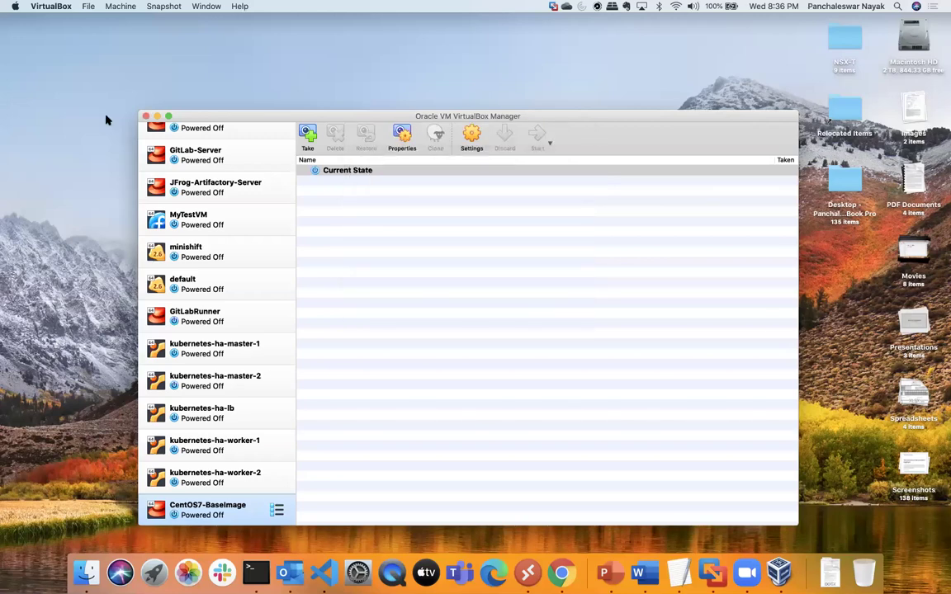
pyautogui.click(168, 116)
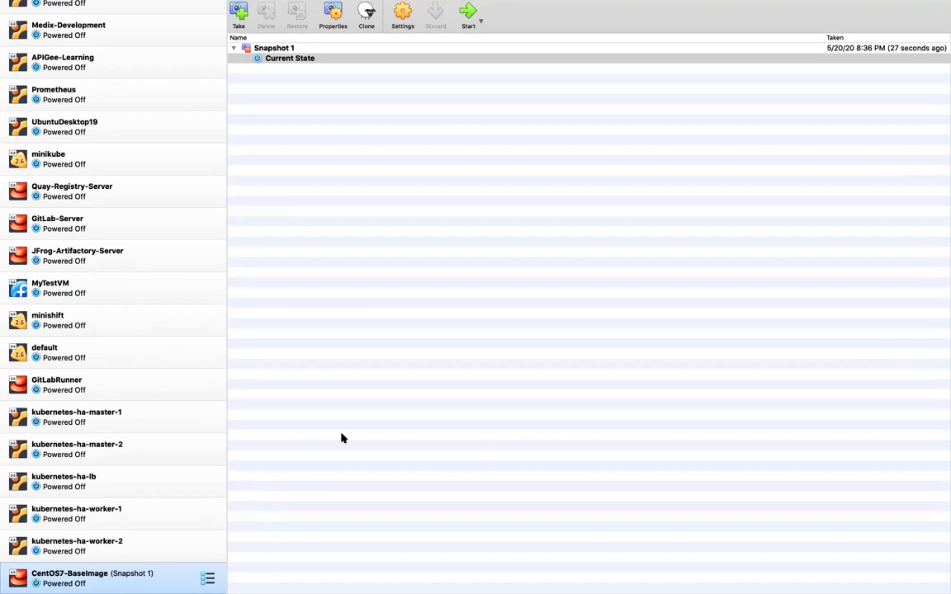
pyautogui.click(208, 578)
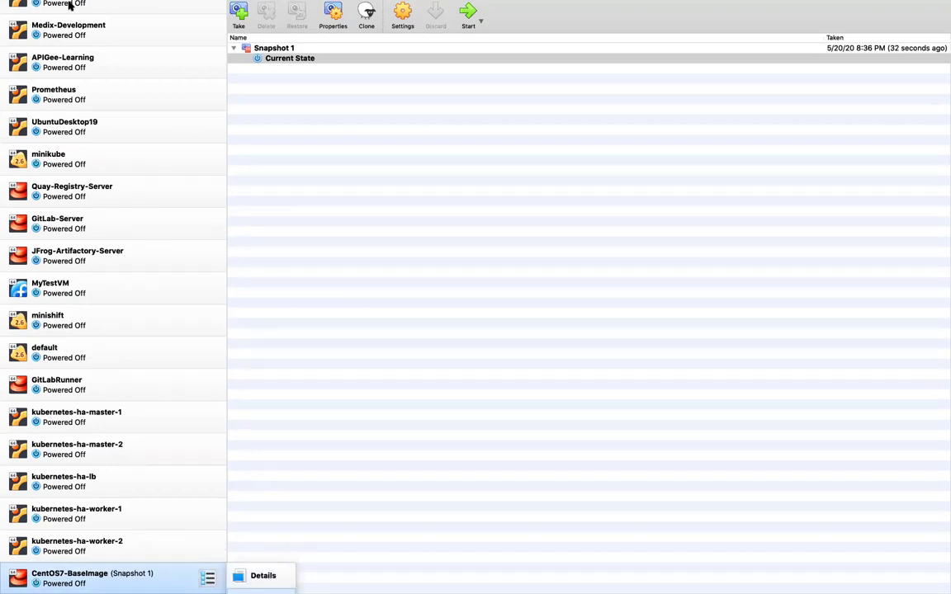
pyautogui.click(31, 18)
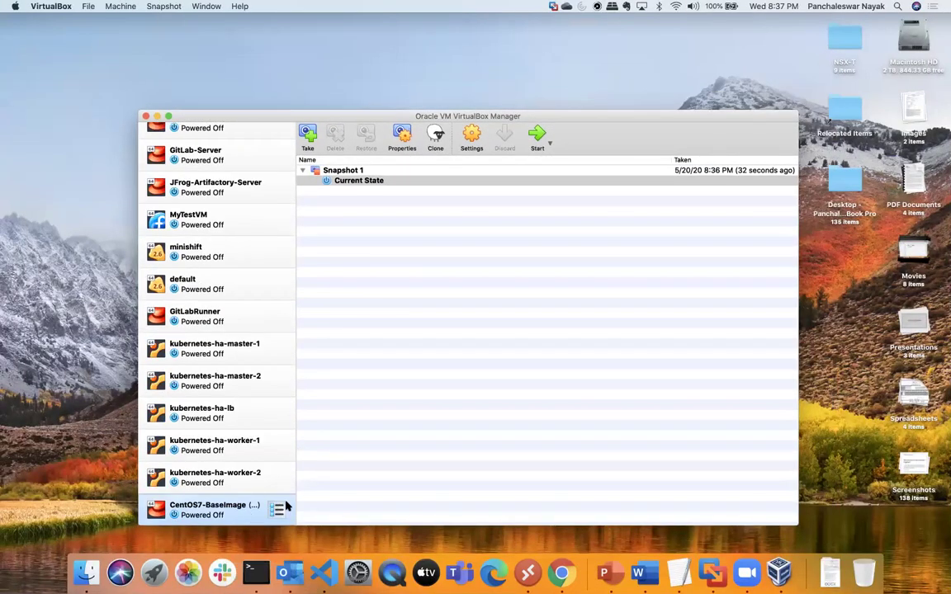
pyautogui.click(279, 513)
pyautogui.click(340, 534)
pyautogui.click(360, 171)
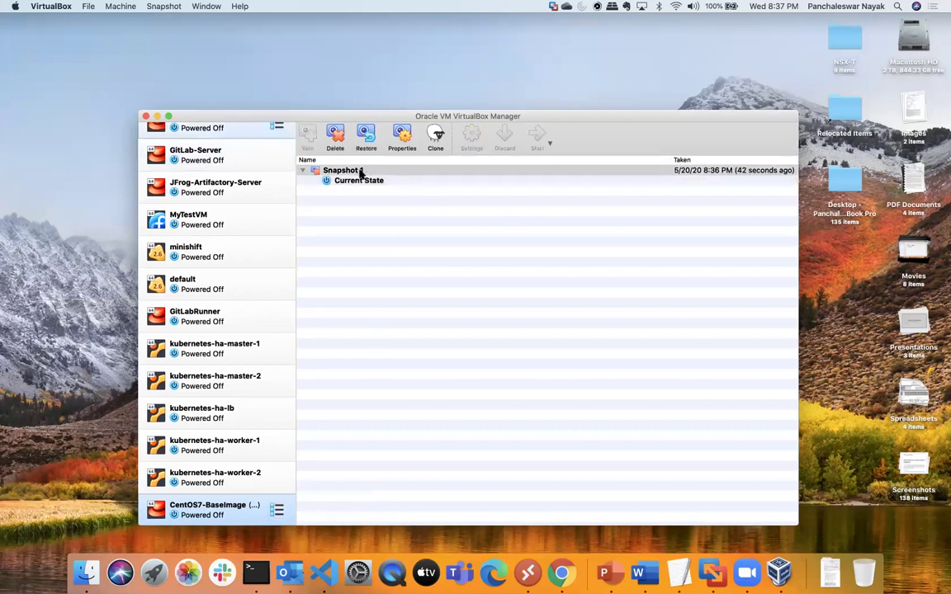
pyautogui.click(359, 183)
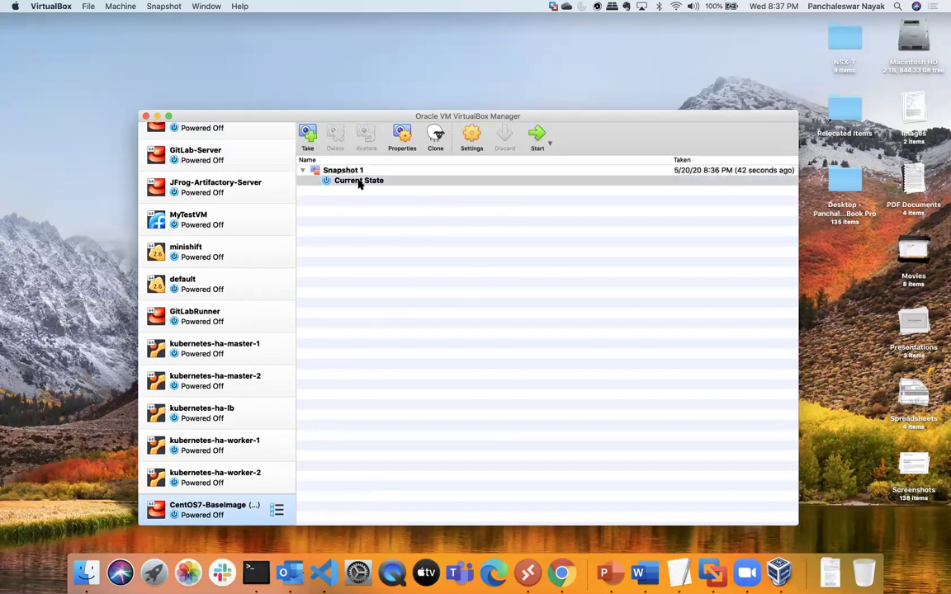
pyautogui.rightClick(359, 183)
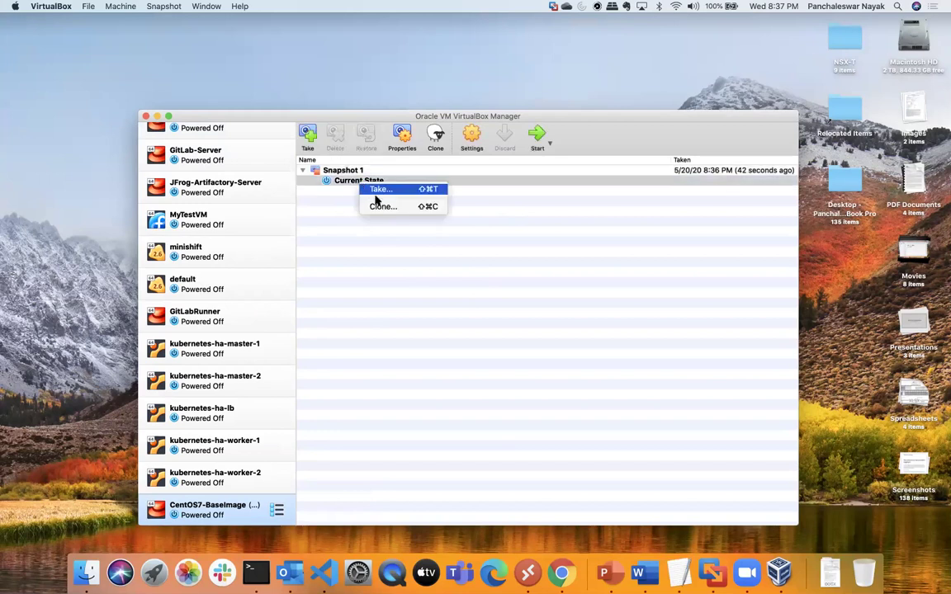
pyautogui.click(349, 168)
pyautogui.click(349, 170)
pyautogui.rightClick(348, 170)
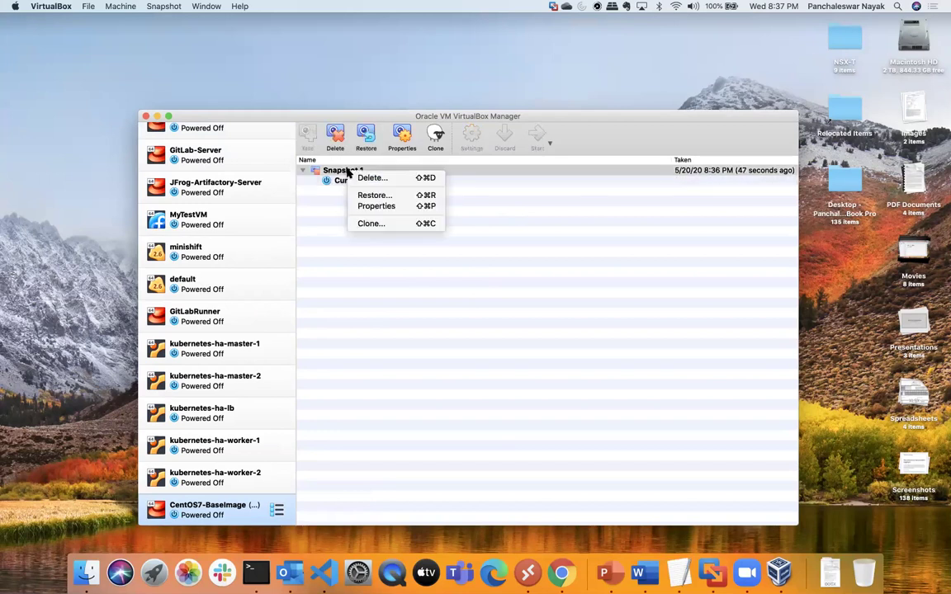
pyautogui.click(532, 239)
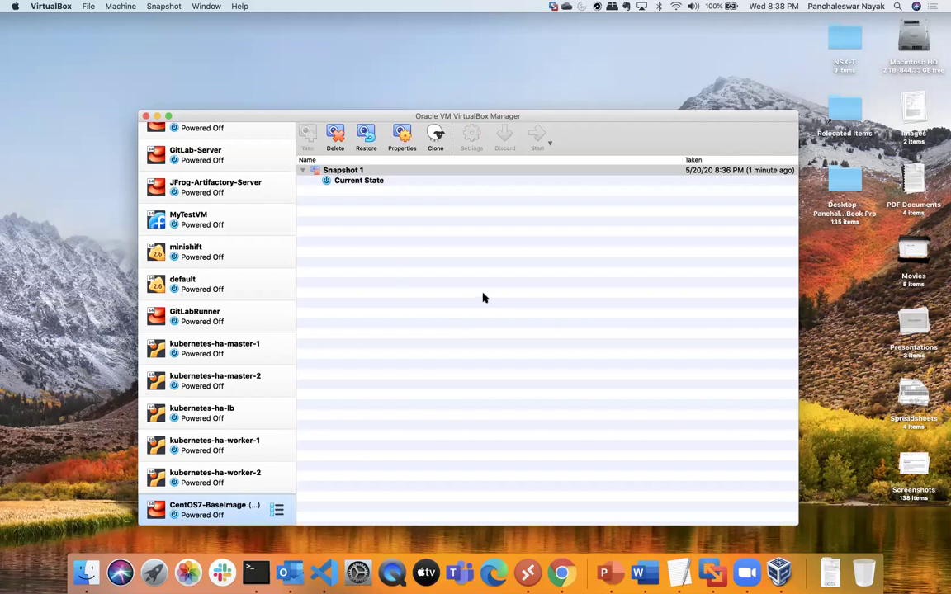
# - Attempt a full clone of CentOS7-BaseImage named GitlabRunner
pyautogui.rightClick(219, 509)
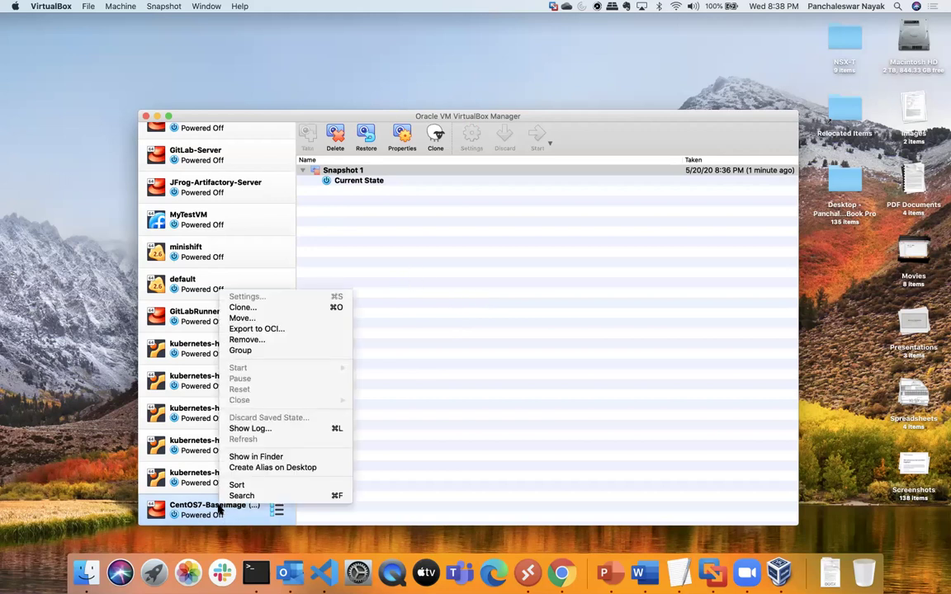
pyautogui.click(254, 309)
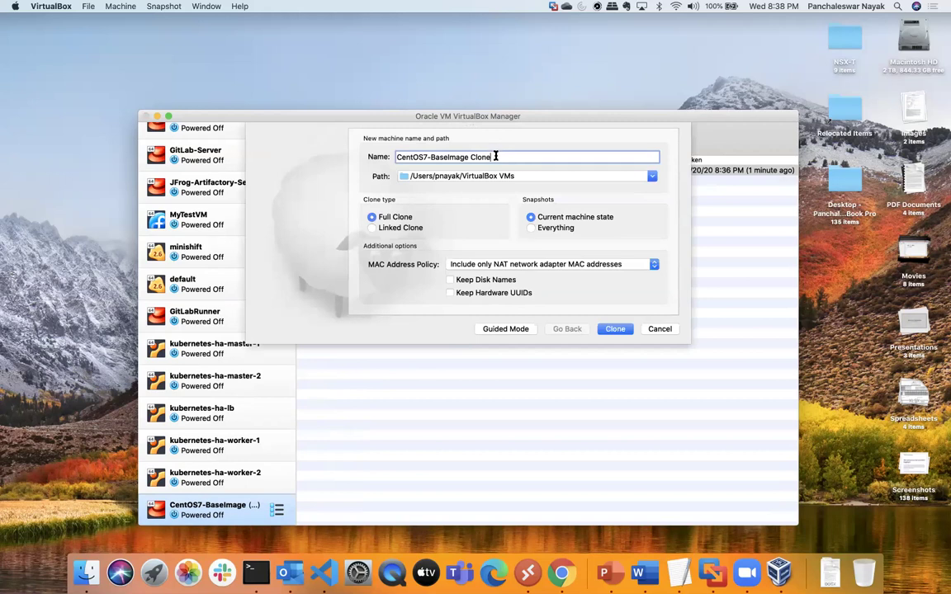
pyautogui.moveTo(495, 156); pyautogui.dragTo(375, 143)
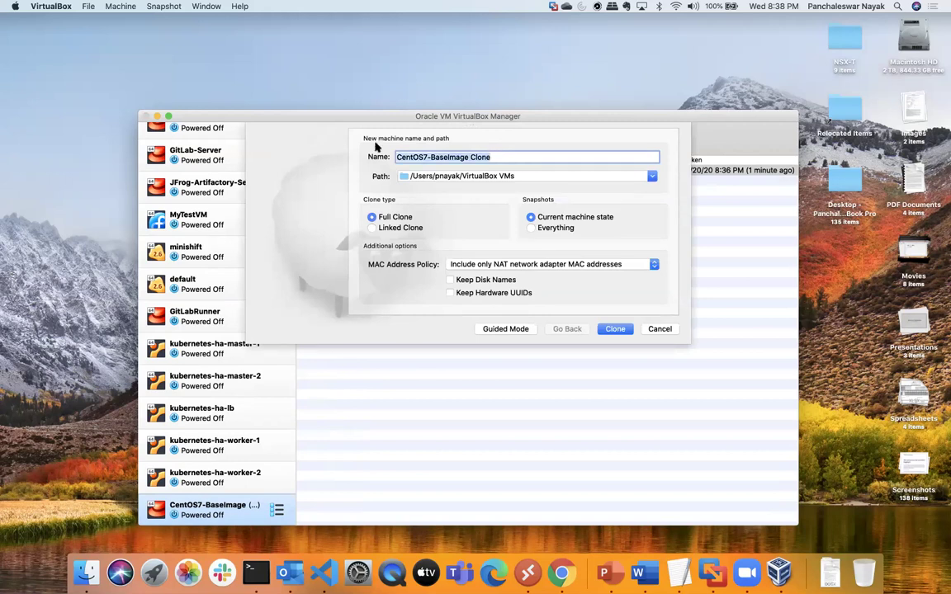
pyautogui.write('GitlabRunner')
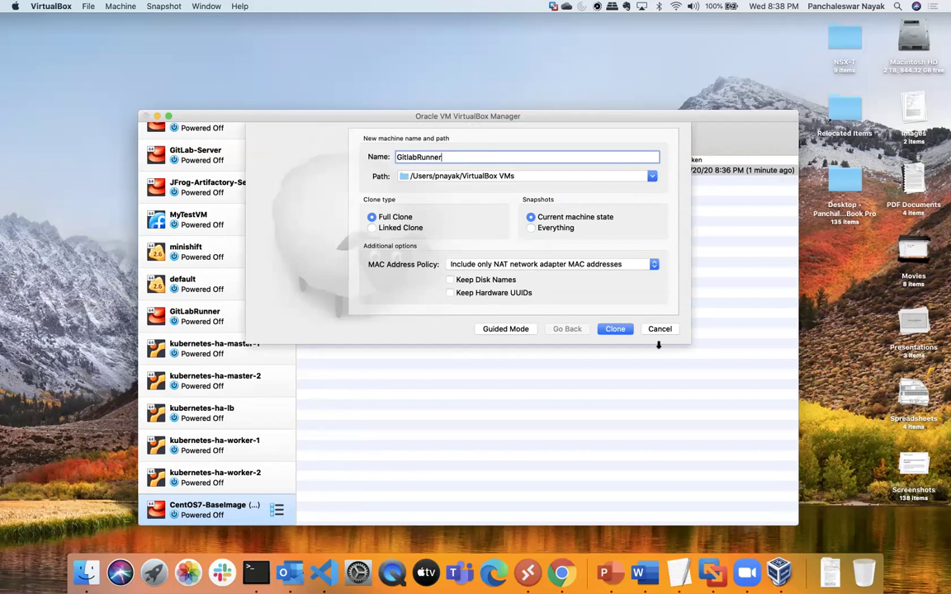
pyautogui.click(615, 328)
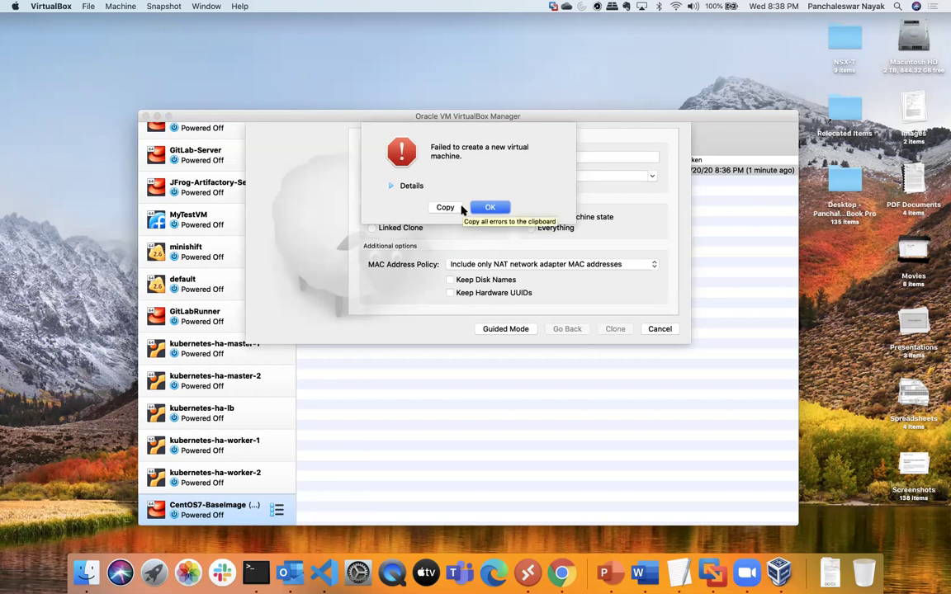
# - Dismiss the name-conflict error, rename the clone Gitlab-Runner1, and create it
pyautogui.click(484, 208)
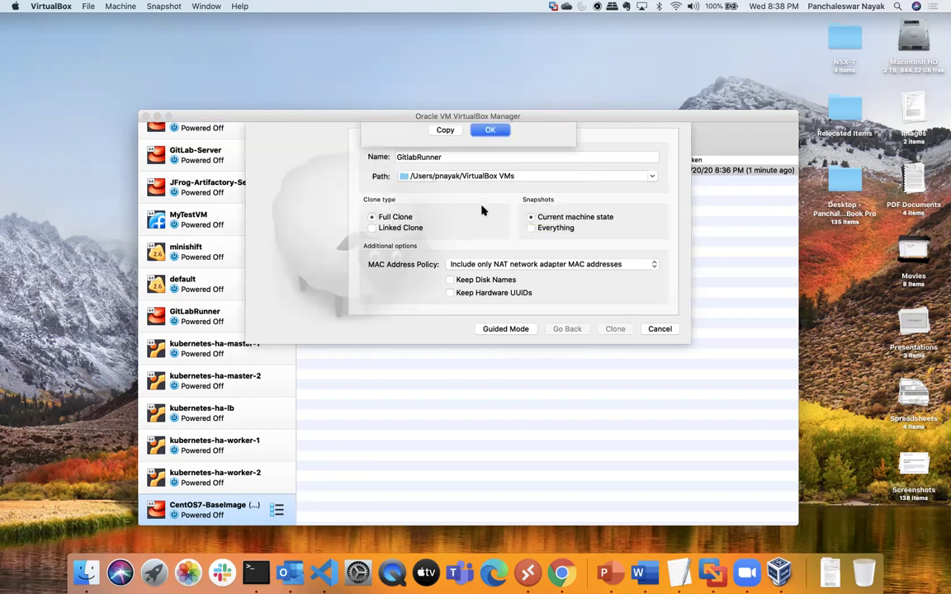
pyautogui.click(418, 157)
pyautogui.write('-')
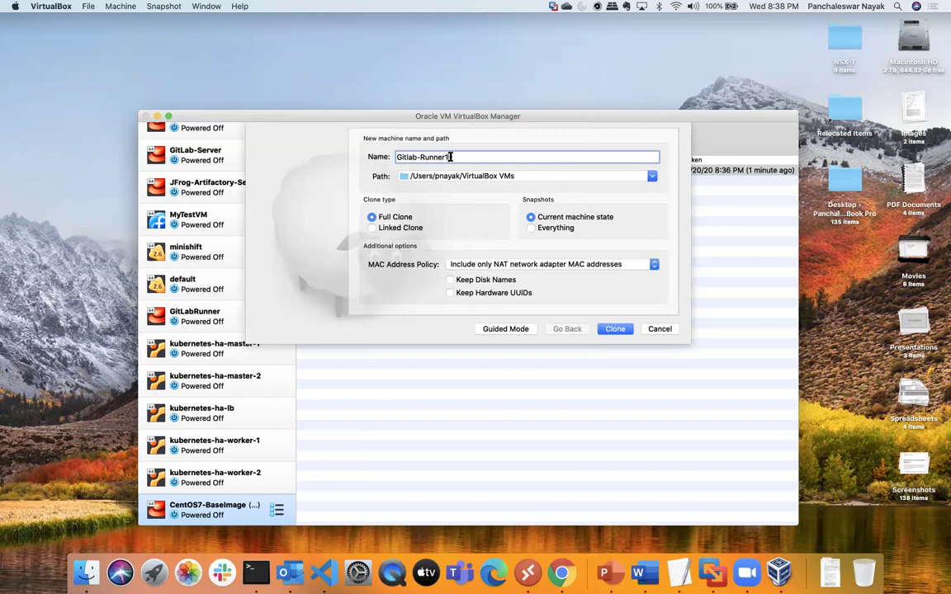
pyautogui.click(616, 328)
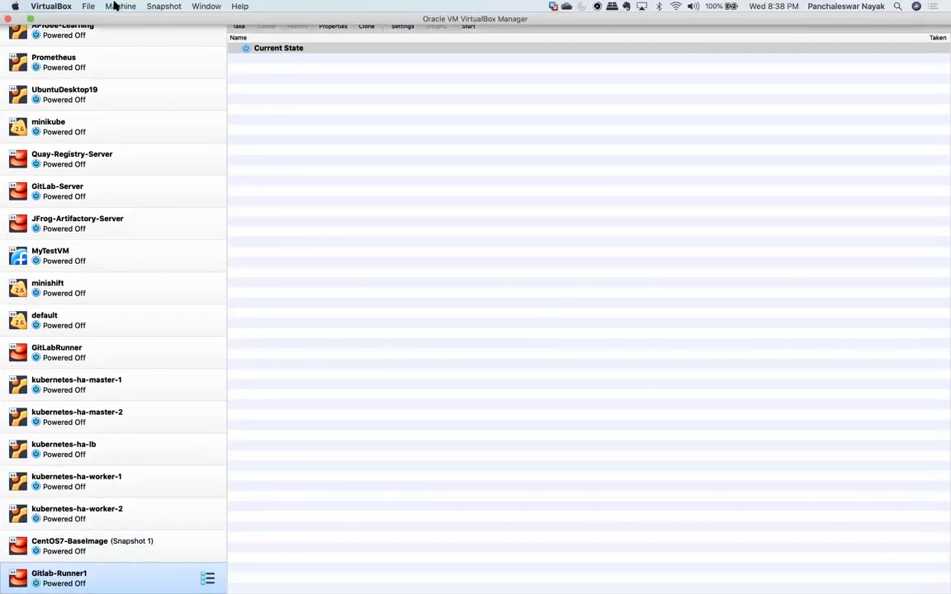
# - Review CentOS7-BaseImage and Gitlab-Runner1, then full-clone CentOS7-BaseImage as Jenkins1
pyautogui.click(29, 17)
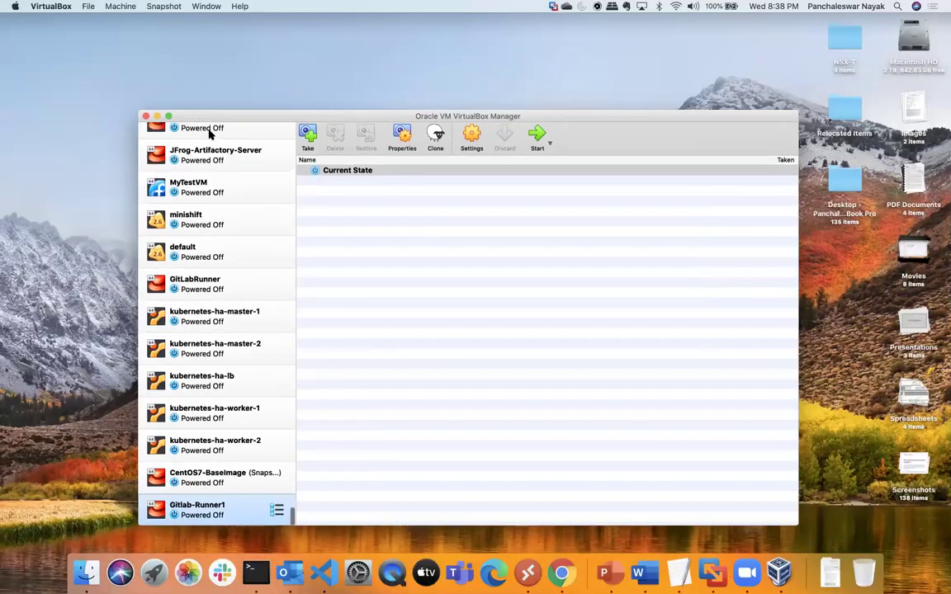
pyautogui.click(195, 486)
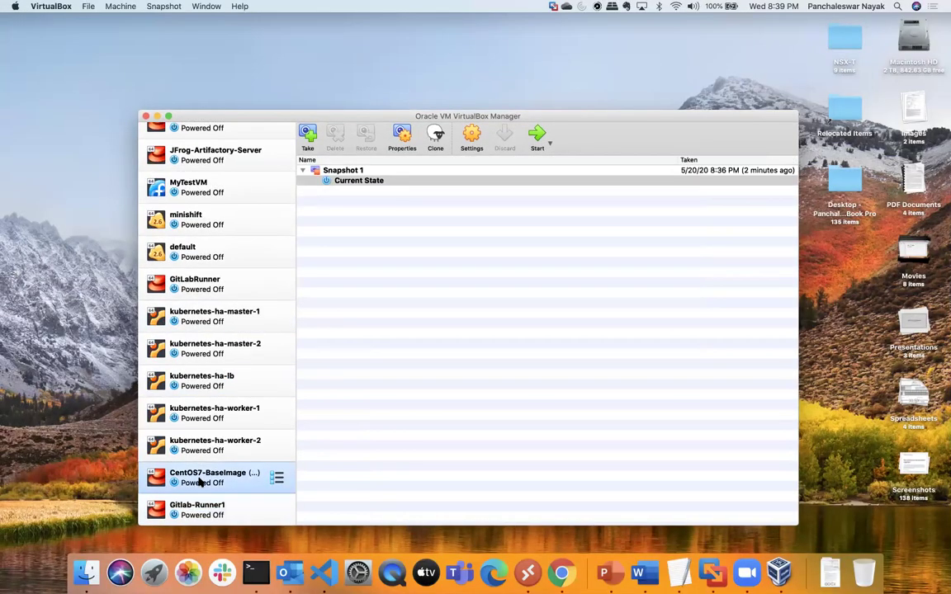
pyautogui.click(202, 510)
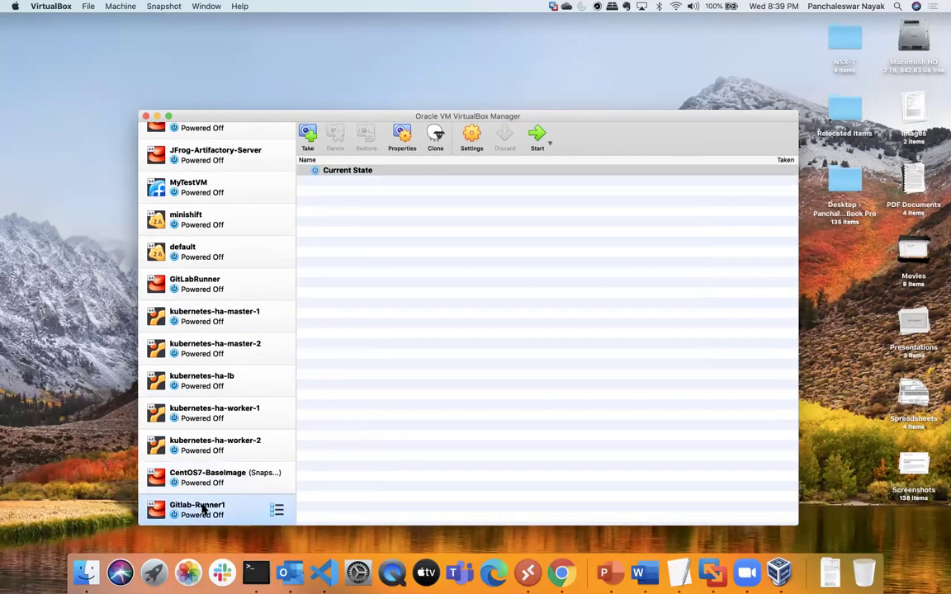
pyautogui.rightClick(206, 481)
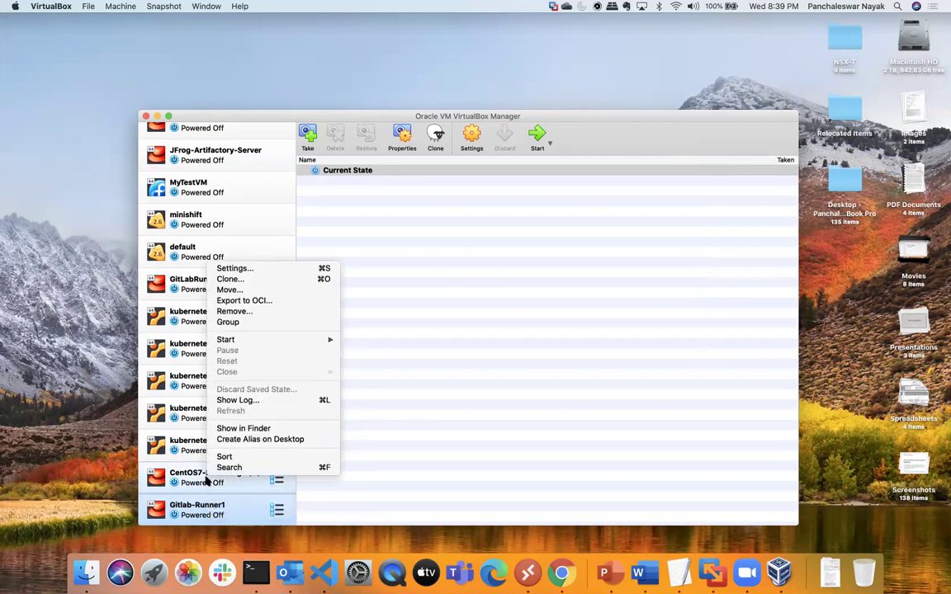
pyautogui.click(238, 280)
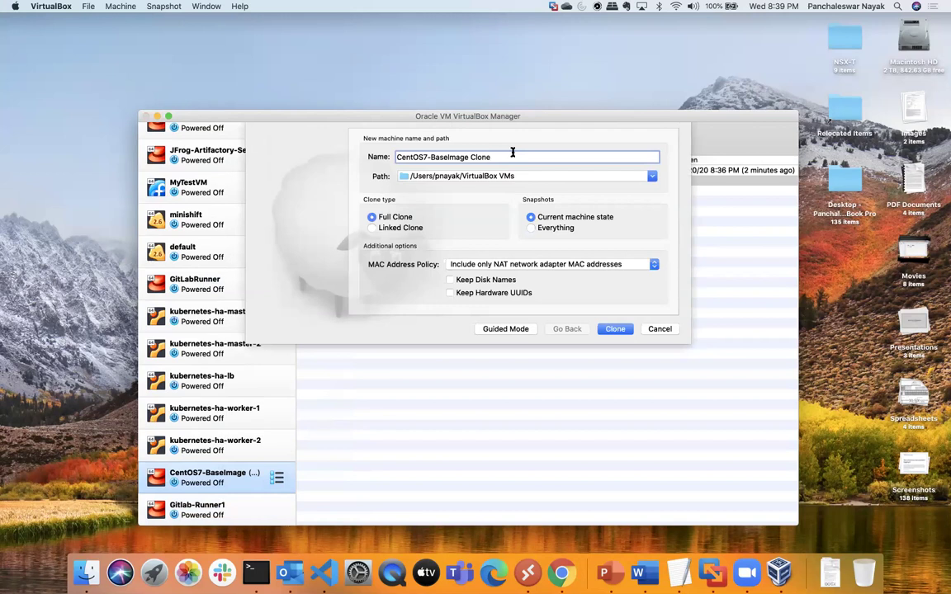
pyautogui.press('BackSpace')
pyautogui.press('BackSpace')
pyautogui.press('BackSpace')
pyautogui.press('BackSpace')
pyautogui.press('BackSpace')
pyautogui.press('BackSpace')
pyautogui.press('BackSpace')
pyautogui.press('BackSpace')
pyautogui.press('BackSpace')
pyautogui.press('BackSpace')
pyautogui.press('BackSpace')
pyautogui.press('BackSpace')
pyautogui.press('BackSpace')
pyautogui.press('BackSpace')
pyautogui.press('BackSpace')
pyautogui.press('BackSpace')
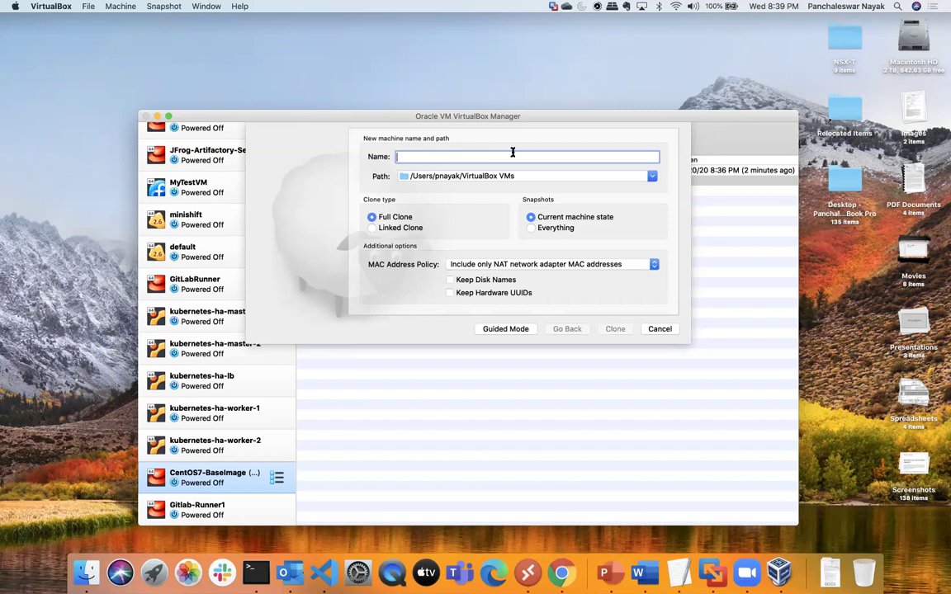
pyautogui.write('Jenkins1')
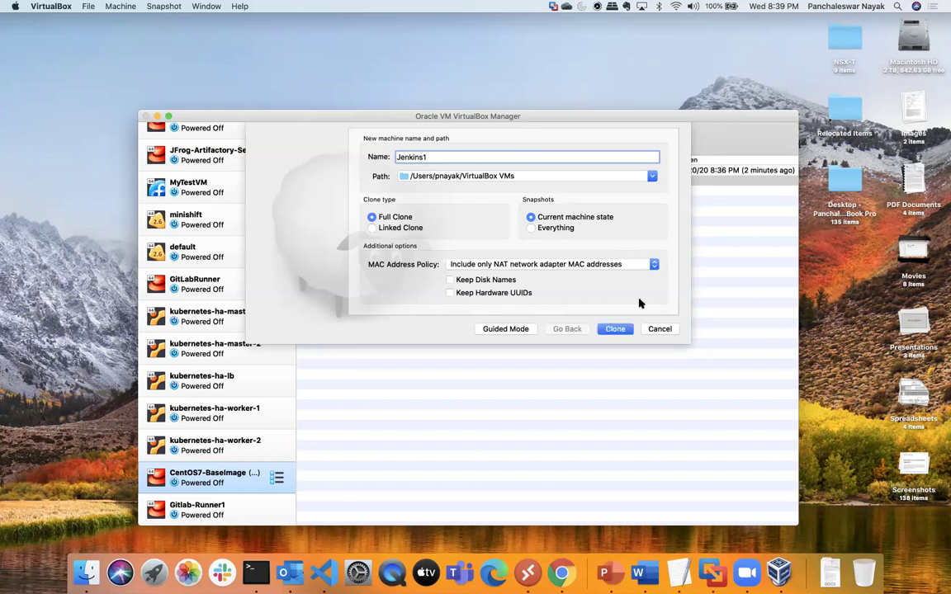
pyautogui.click(617, 329)
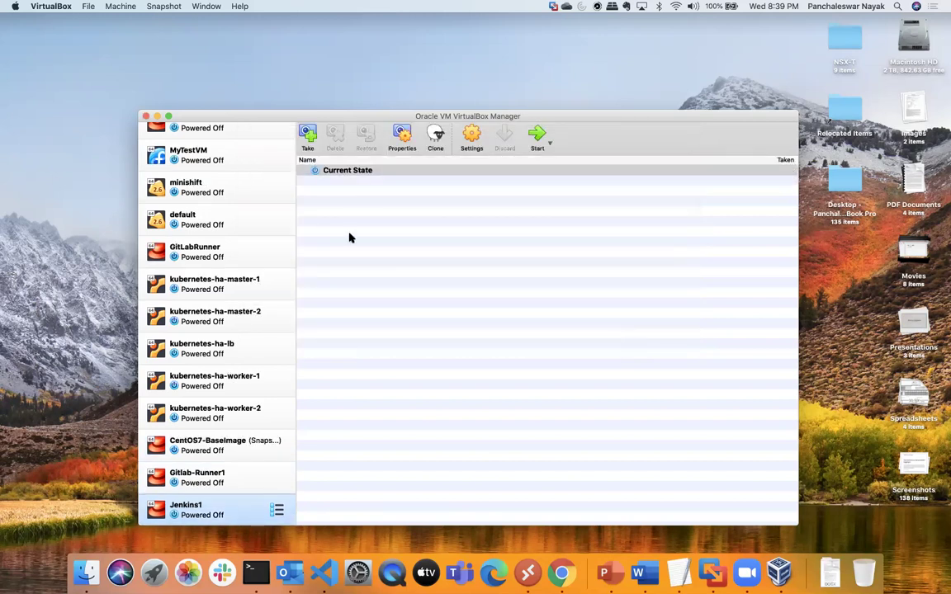
# - In full screen, remove Jenkins1 deleting all its files, then select kubernetes-ha-worker-2
pyautogui.press('ctrl+super+f')
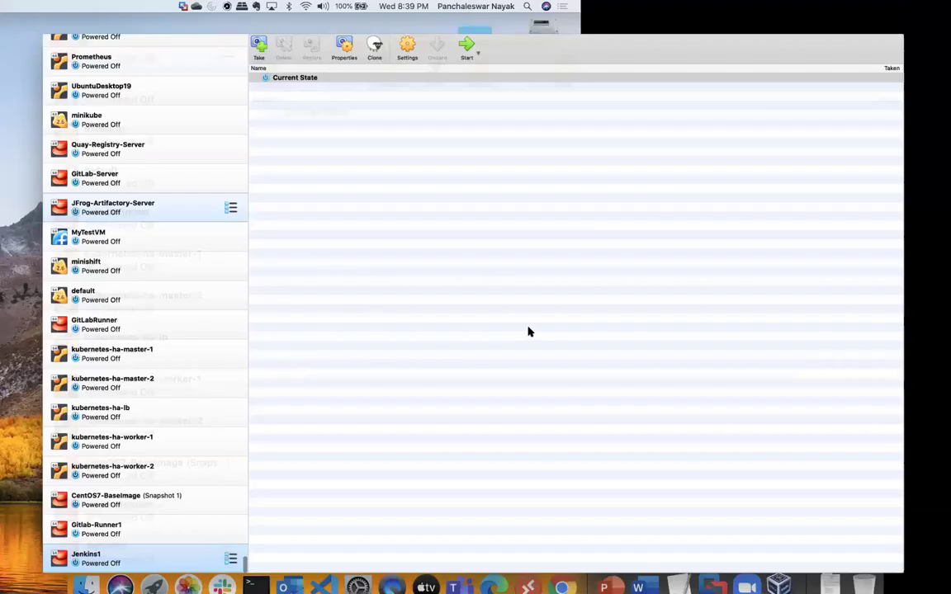
pyautogui.rightClick(86, 575)
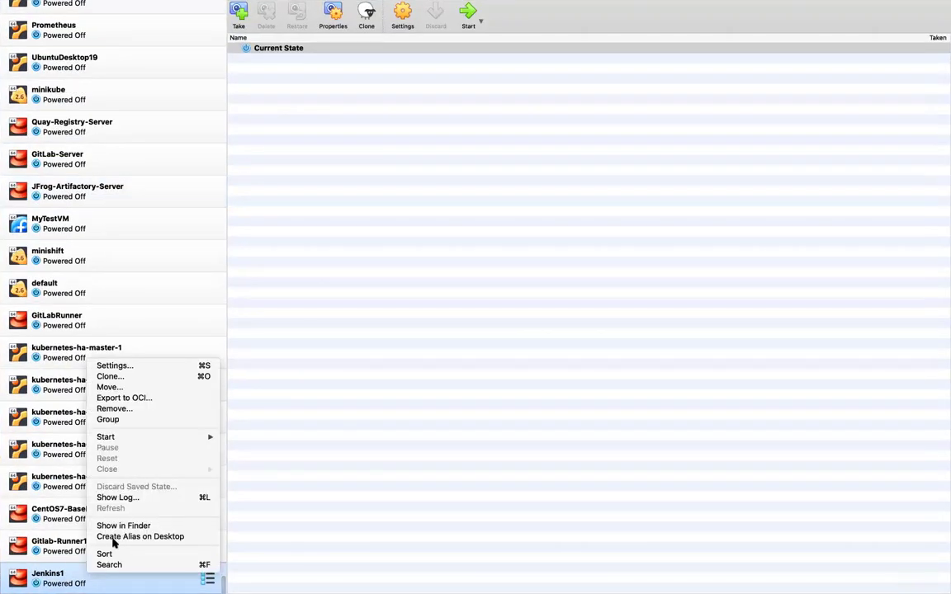
pyautogui.click(116, 409)
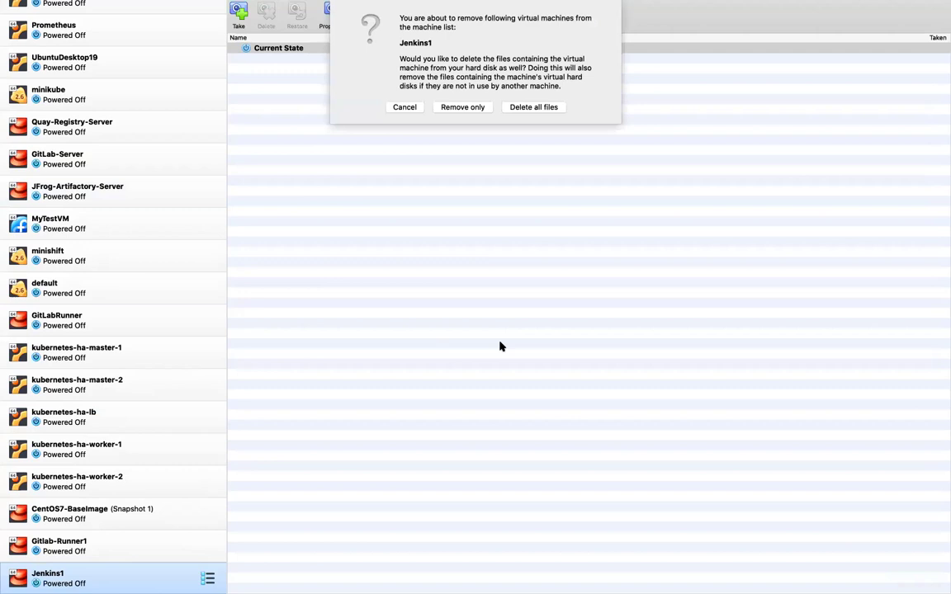
pyautogui.click(529, 107)
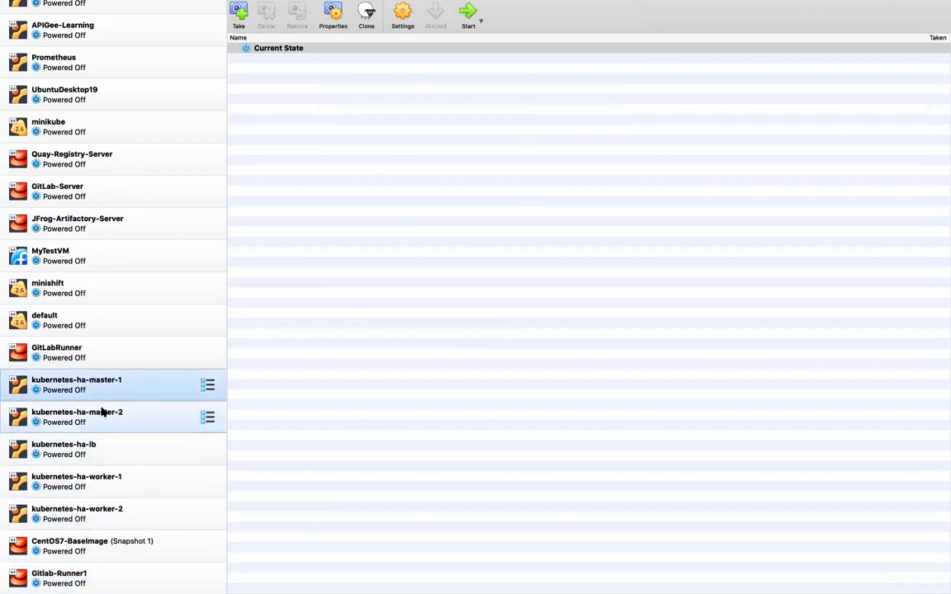
pyautogui.click(112, 518)
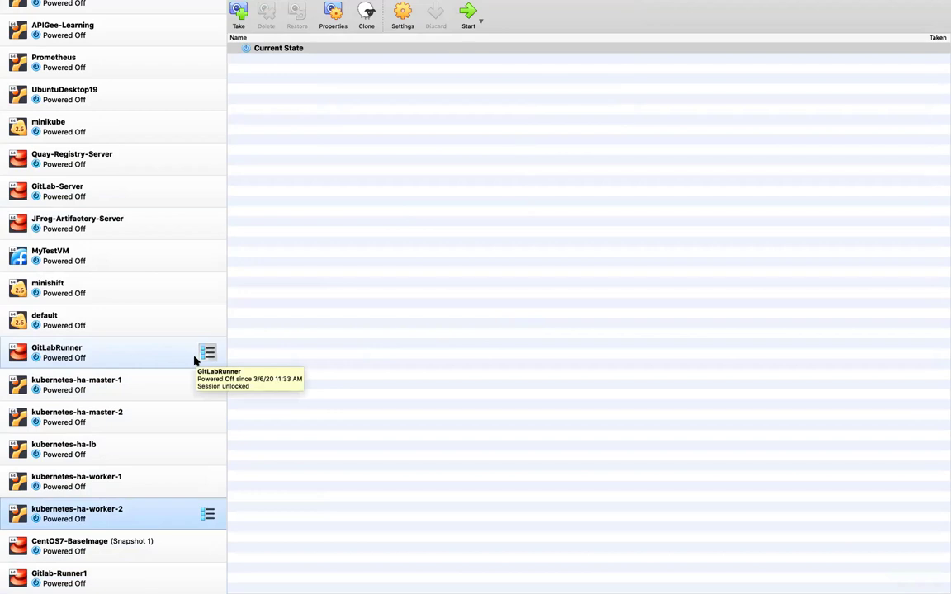
# - Scroll the machine list and select Gitlab-Runner1
pyautogui.scroll(10, 110, 136)
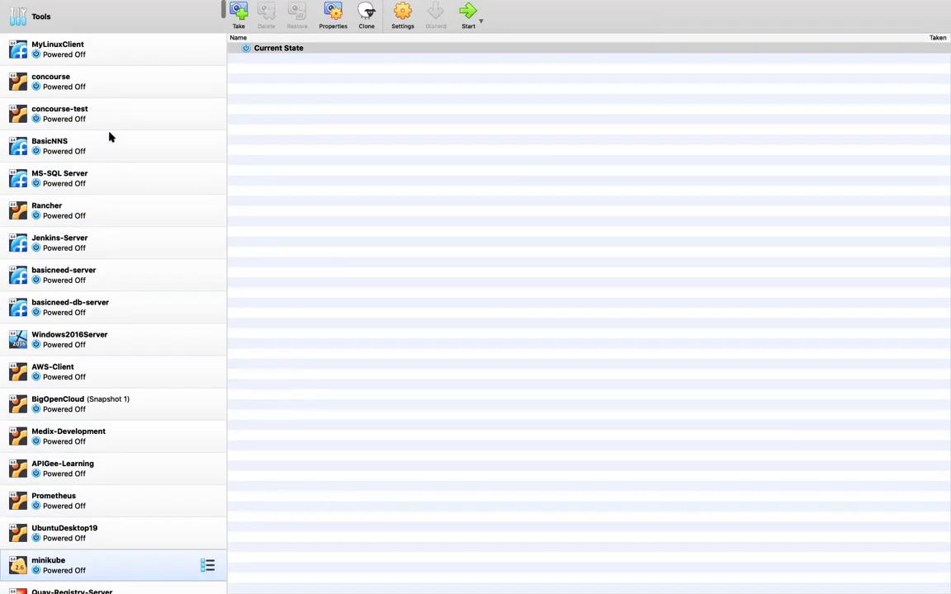
pyautogui.scroll(-10, 110, 136)
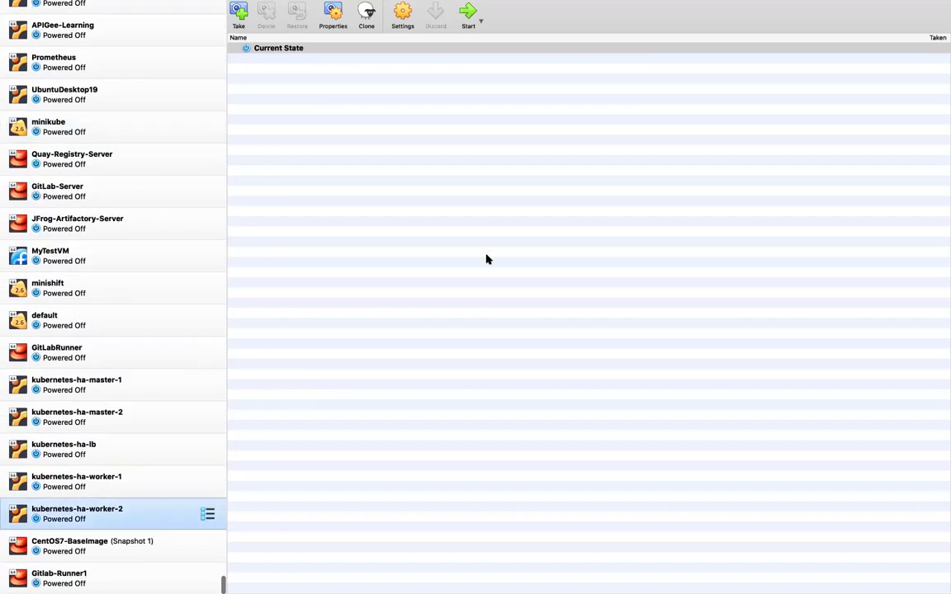
pyautogui.moveTo(151, 4)
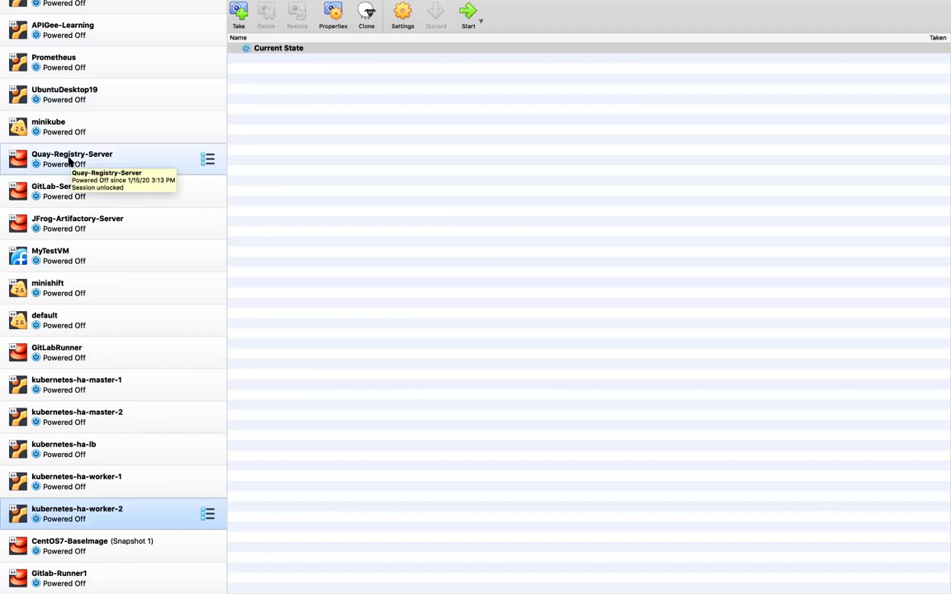
pyautogui.moveTo(4, 2)
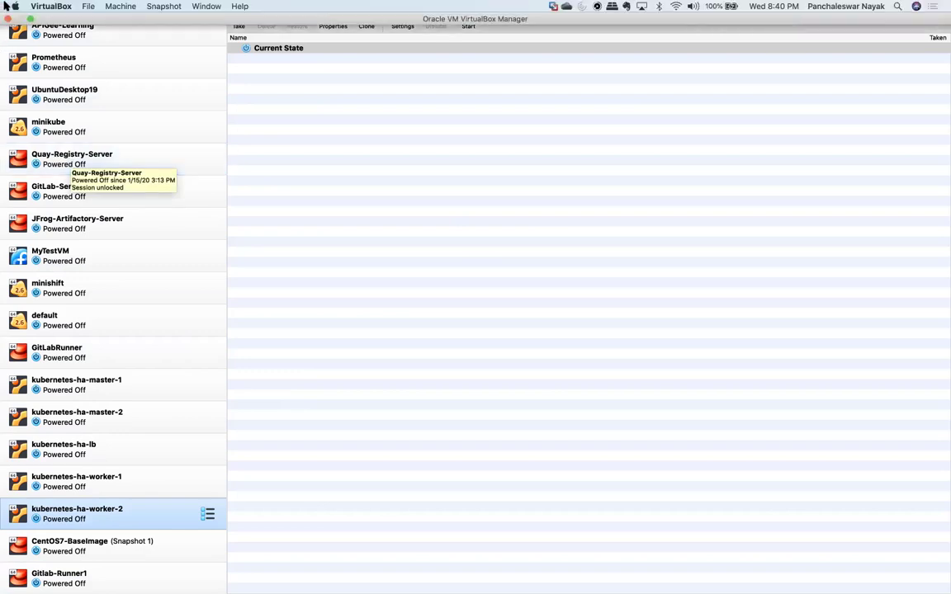
pyautogui.click(106, 573)
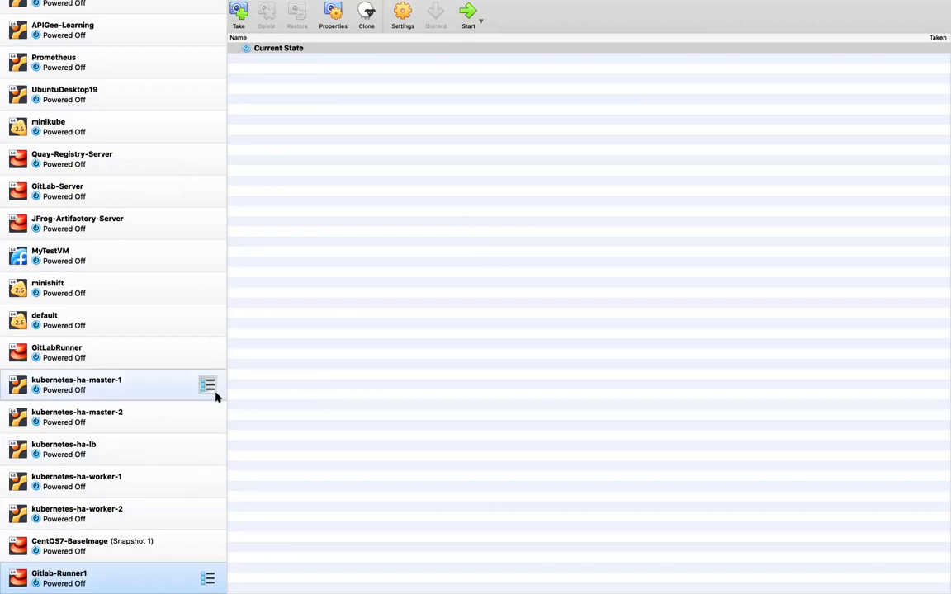
# - Leave full screen, boot Gitlab-Runner1, and close the manager to reveal its console
pyautogui.moveTo(104, 4)
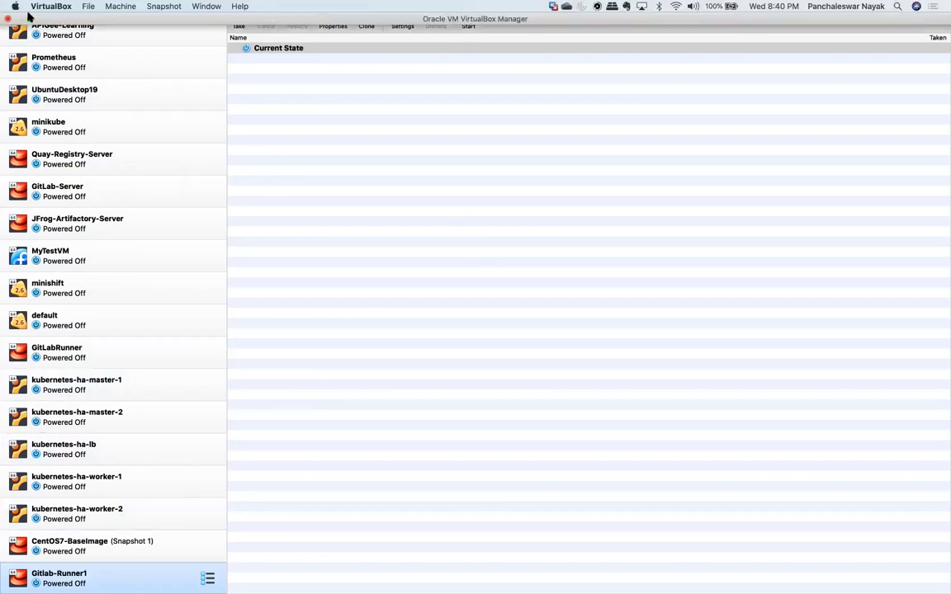
pyautogui.click(28, 18)
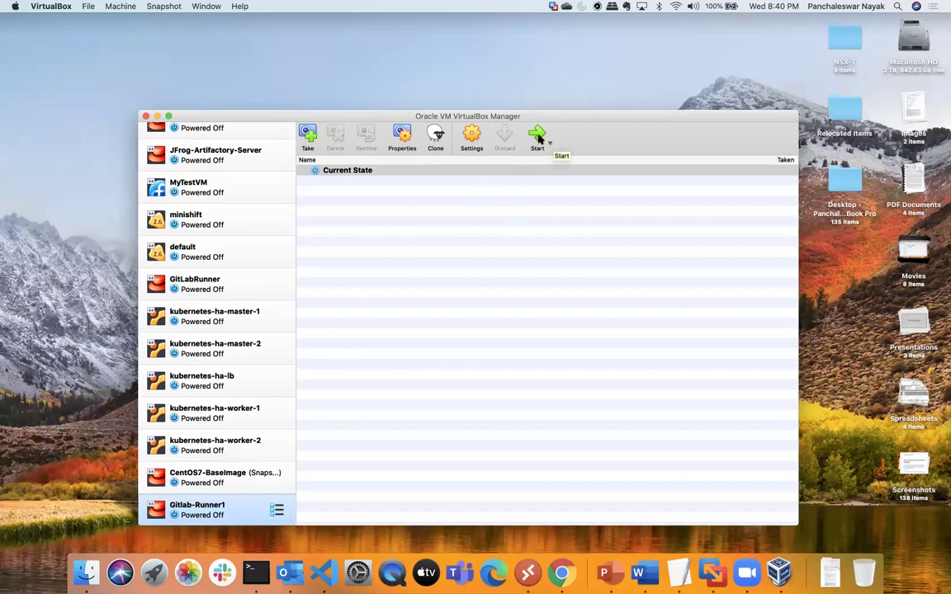
pyautogui.click(535, 138)
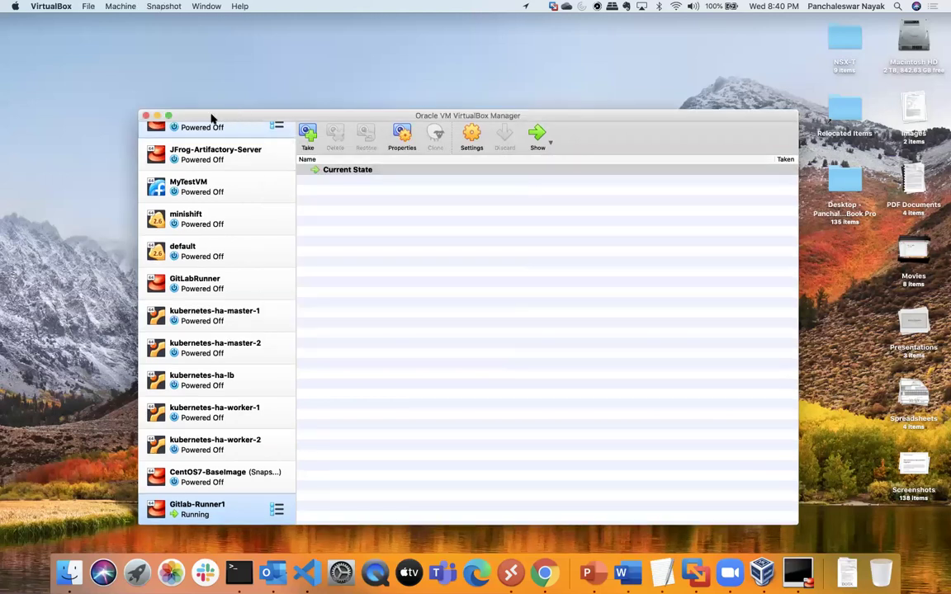
pyautogui.click(147, 116)
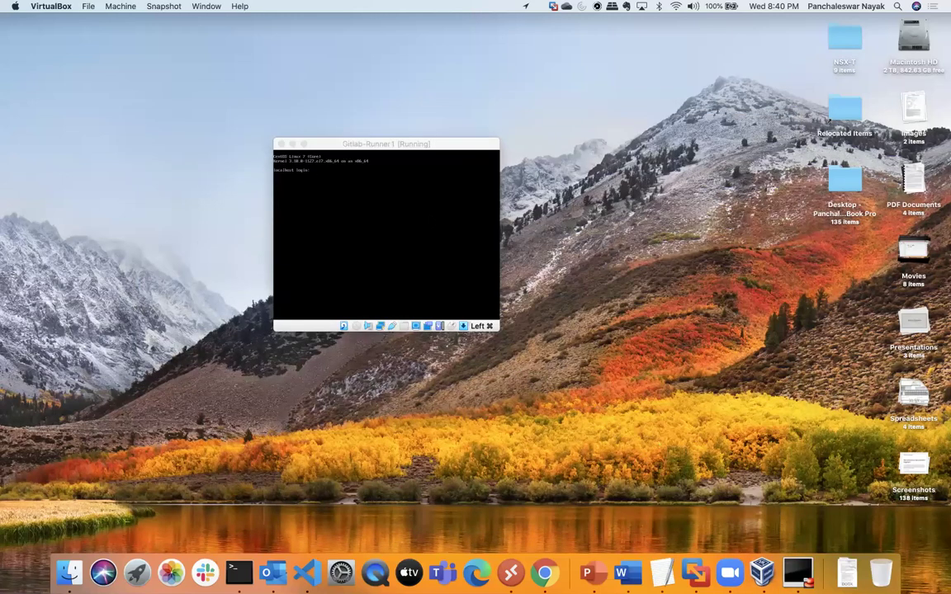
# - Bring Terminal forward in full screen and rerun the ssh command to 192.168.1.120
pyautogui.click(238, 572)
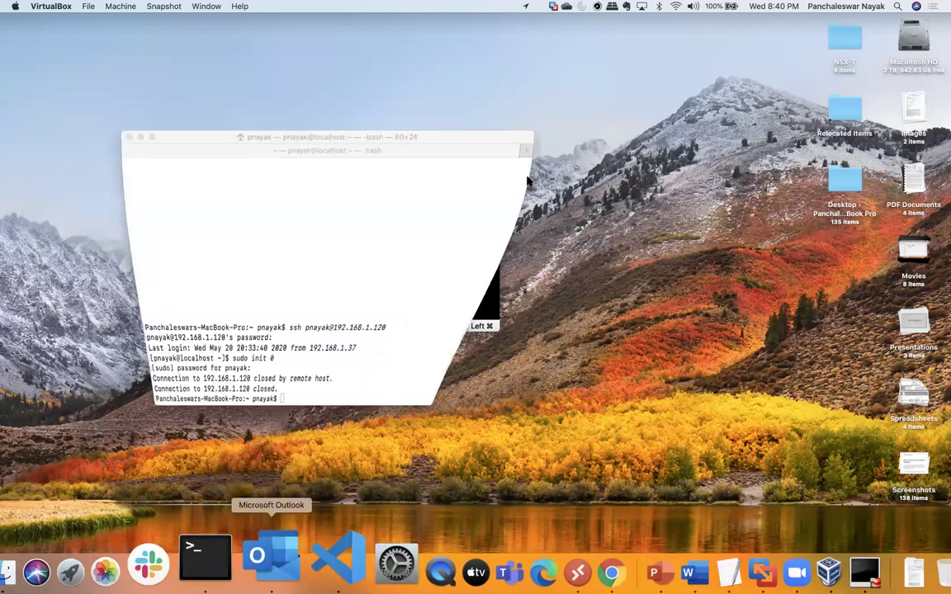
pyautogui.click(151, 133)
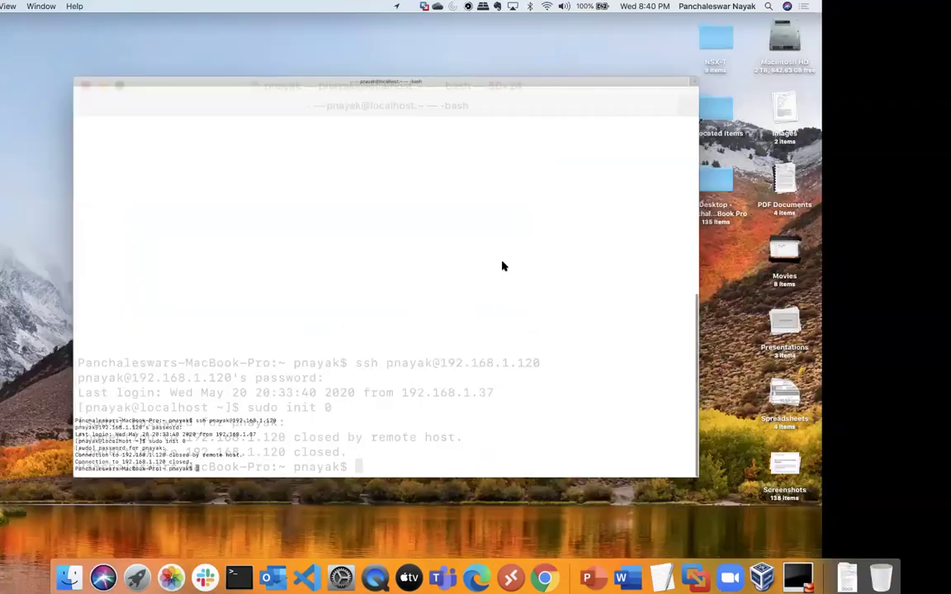
pyautogui.press('Up')
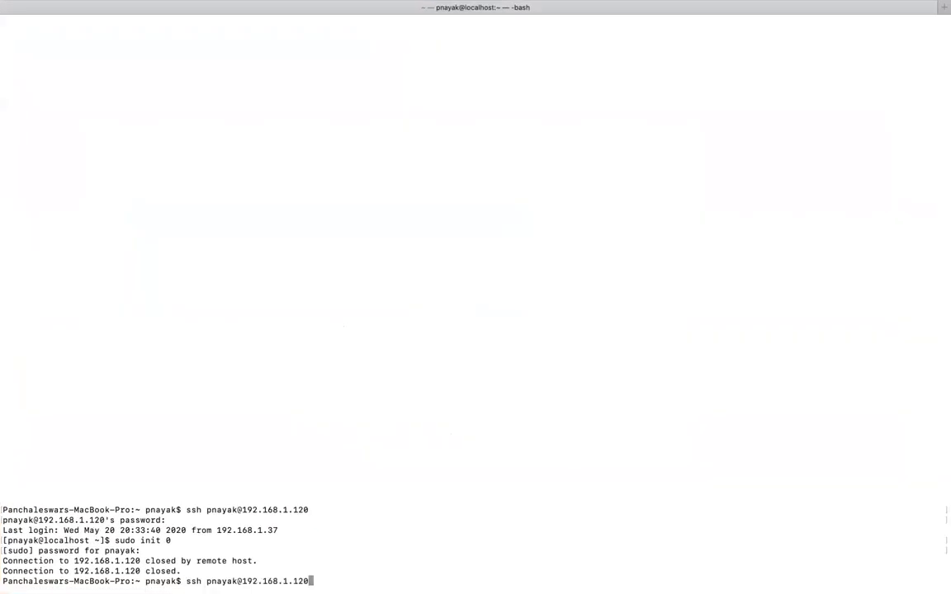
pyautogui.press('Return')
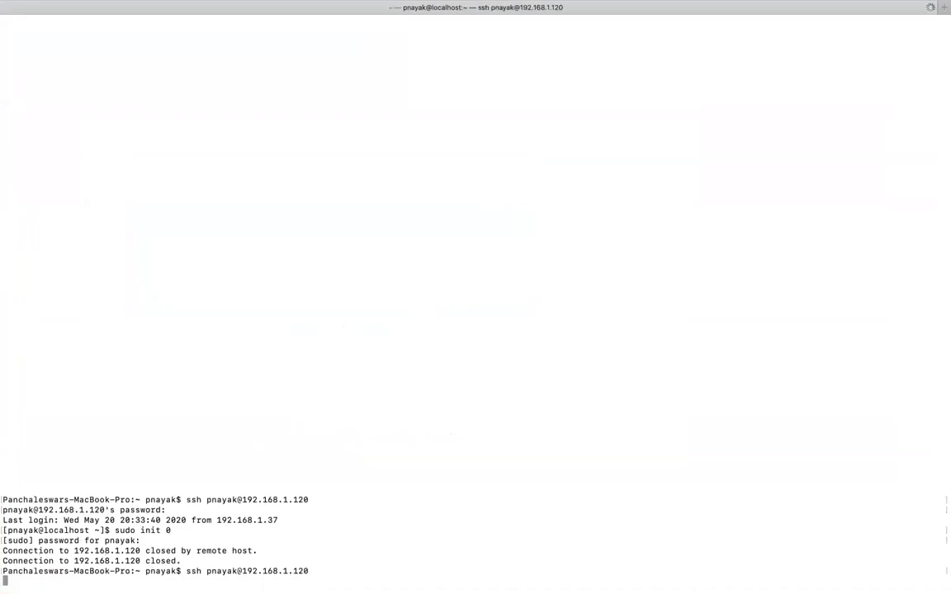